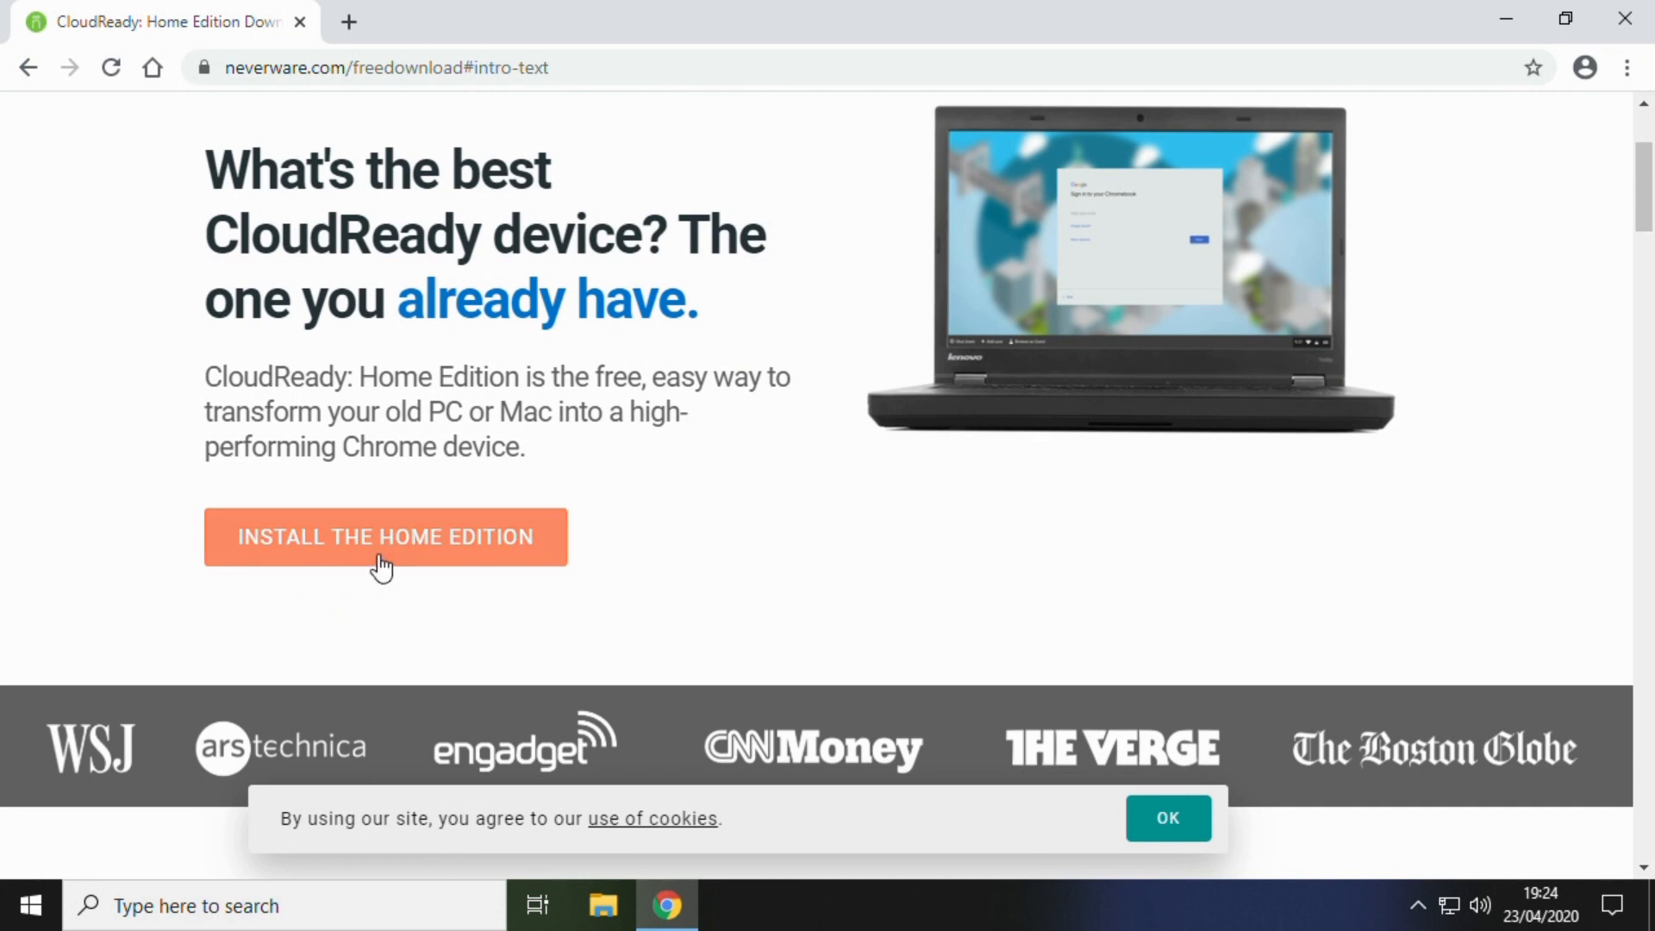
- From the Install the Home Edition page, download cloudready-usb-maker.exe and save it to Downloads
left_click(403, 543)
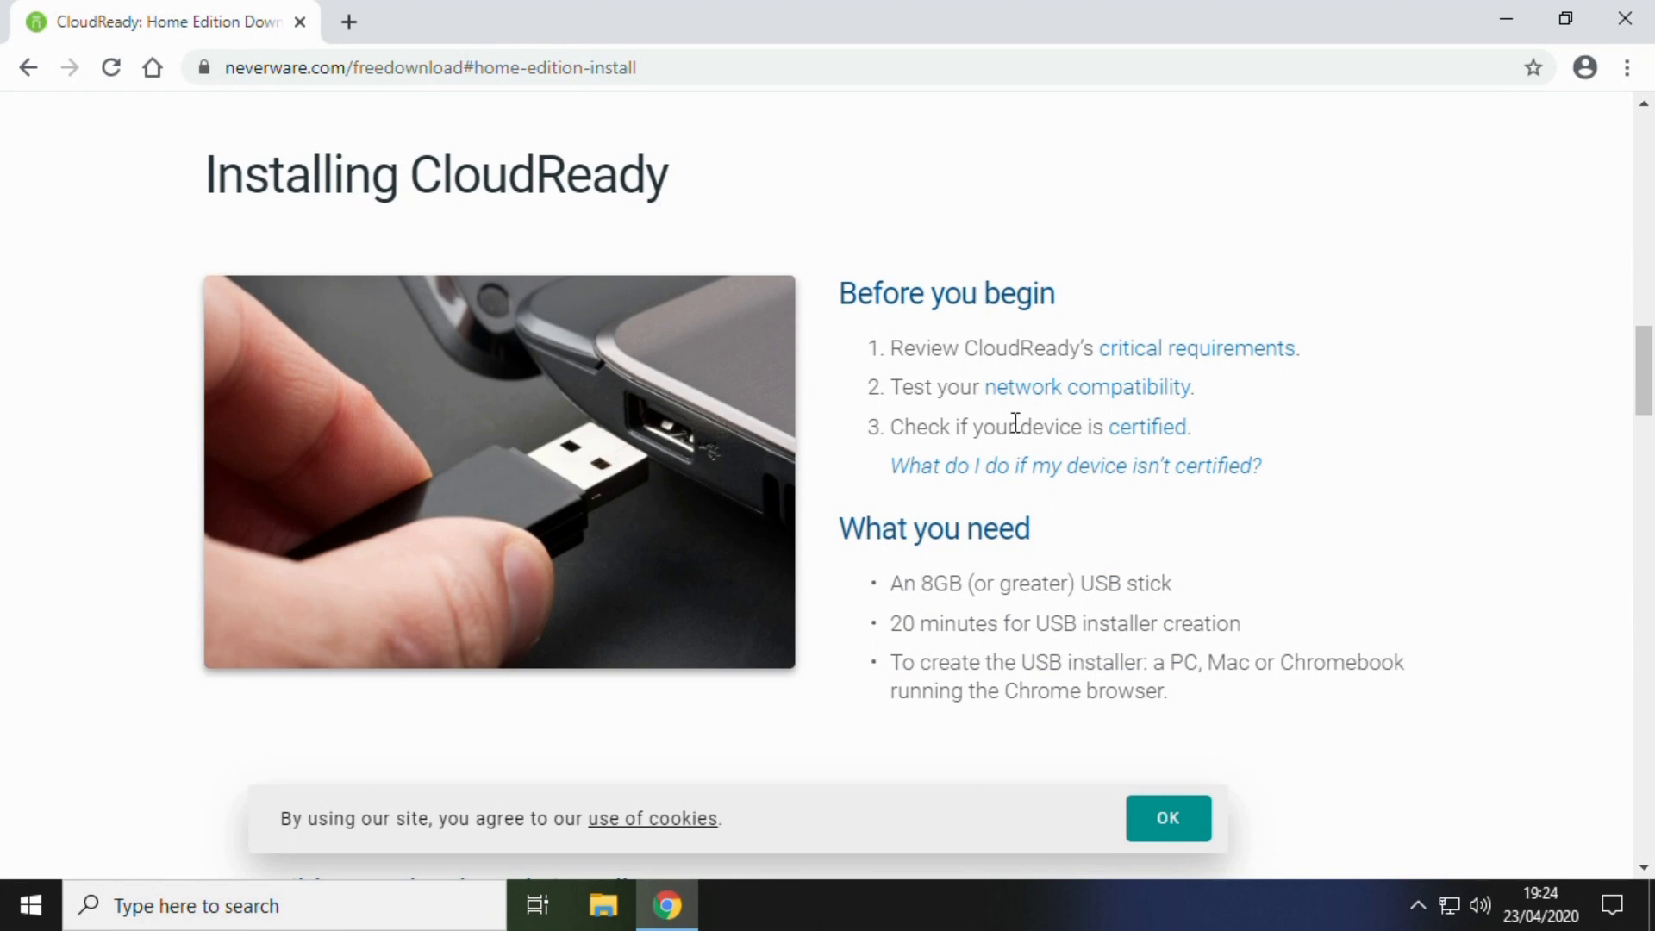
scroll(982, 481, "down", 4)
scroll(984, 484, "down", 5)
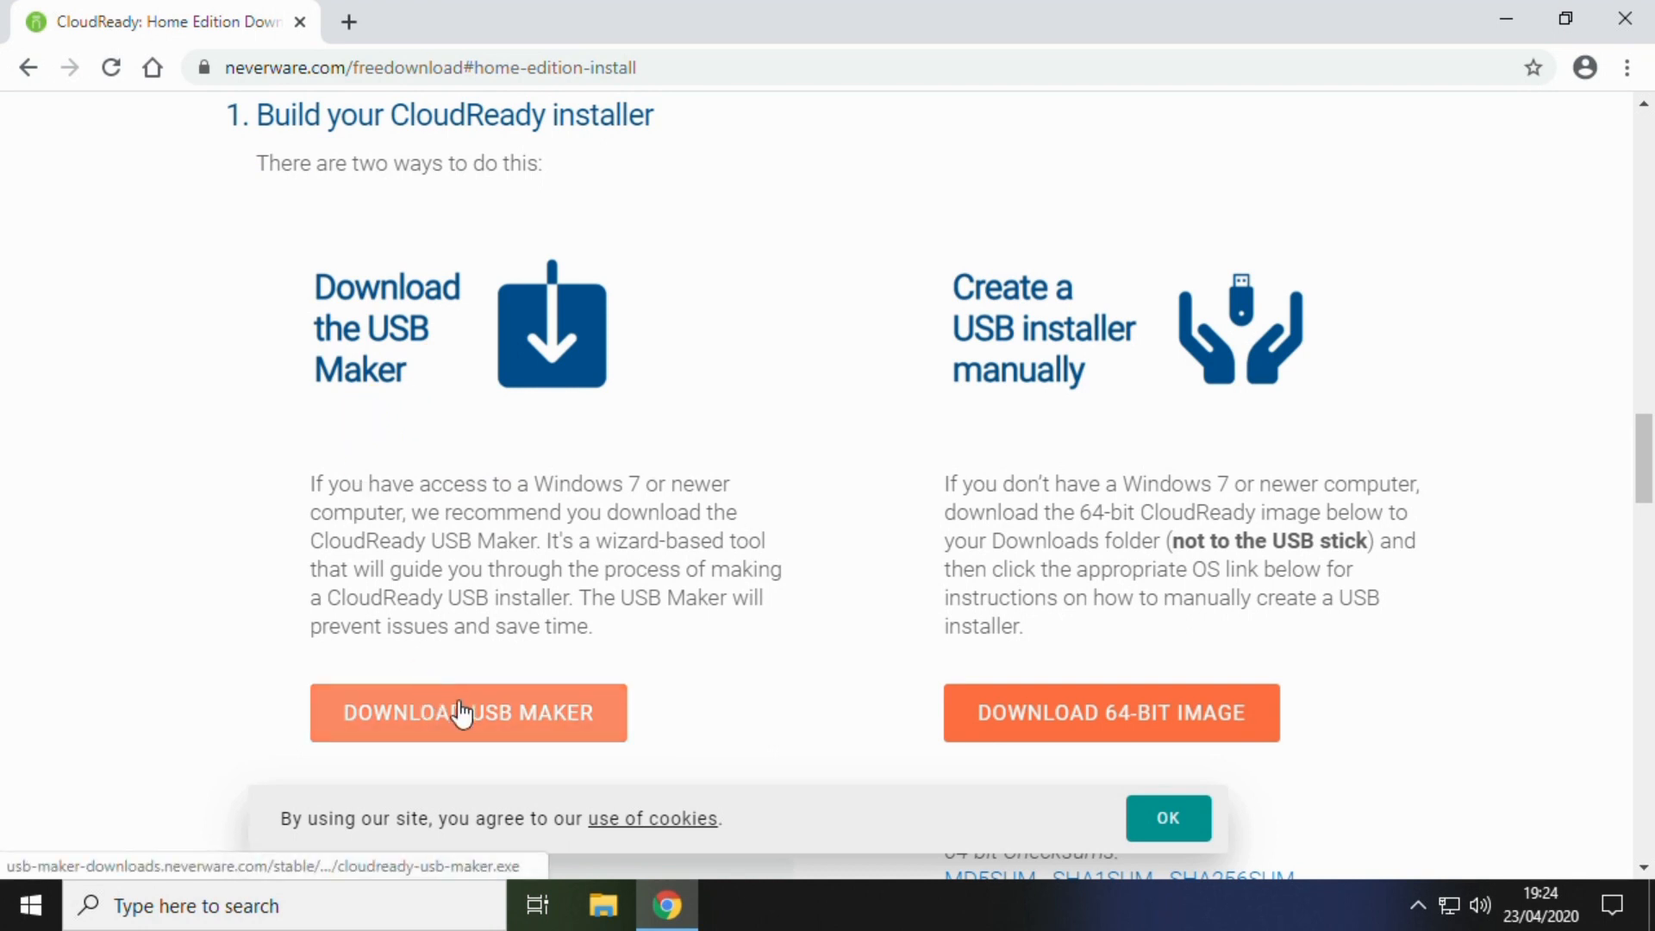
scroll(395, 595, "down", 2)
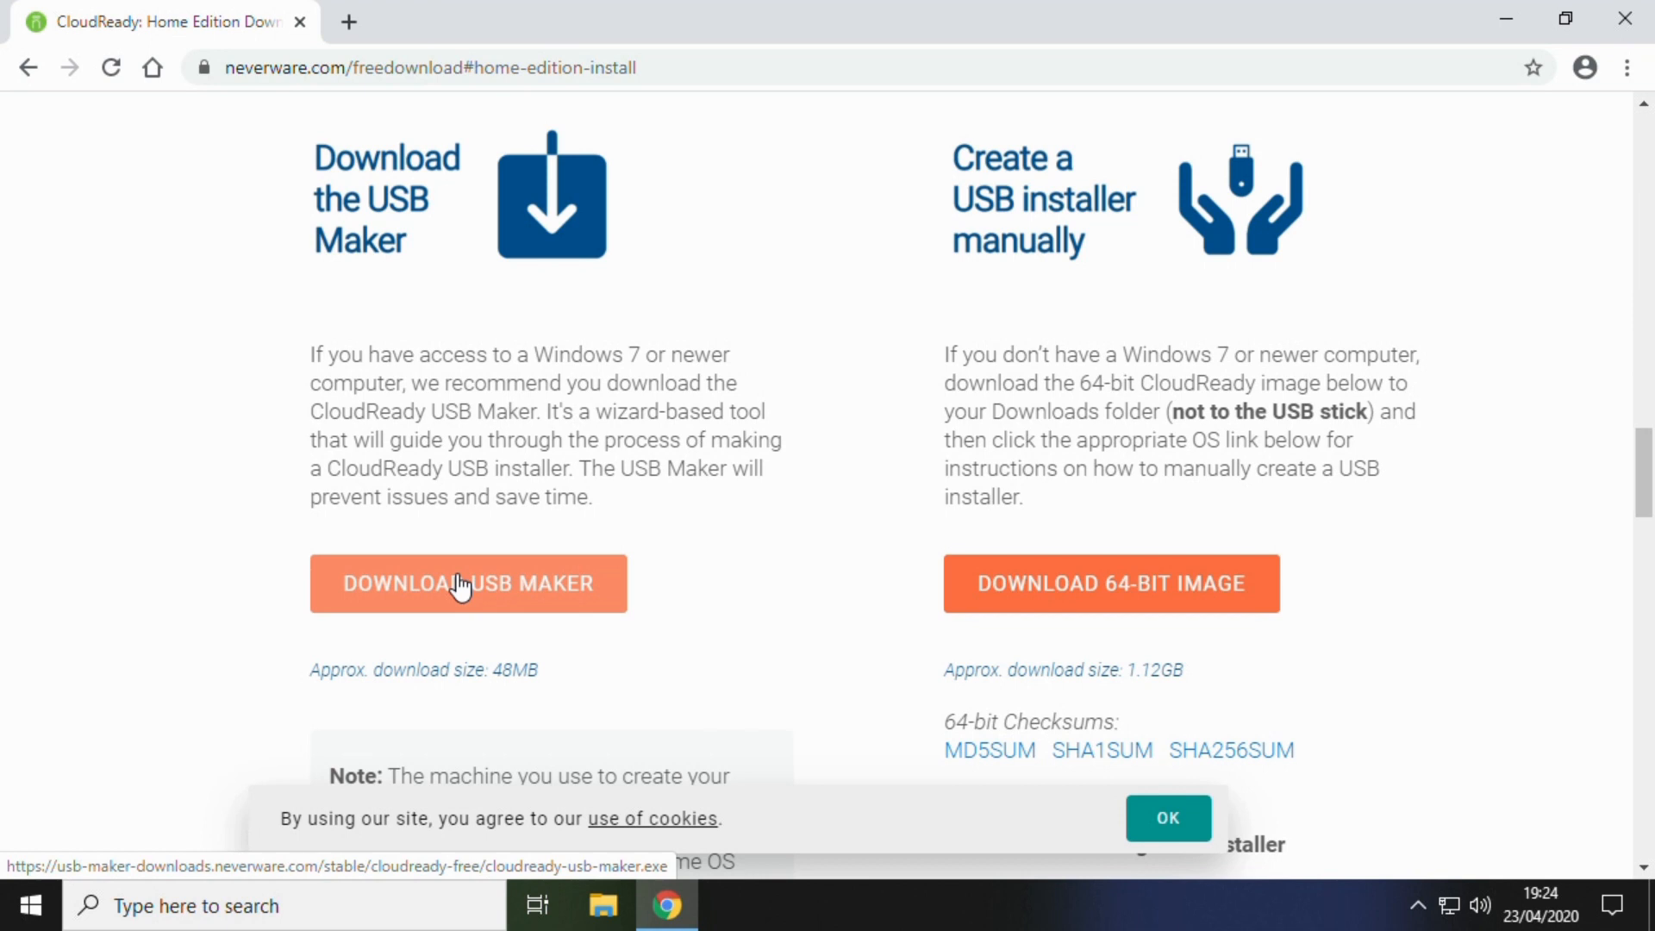
left_click(461, 586)
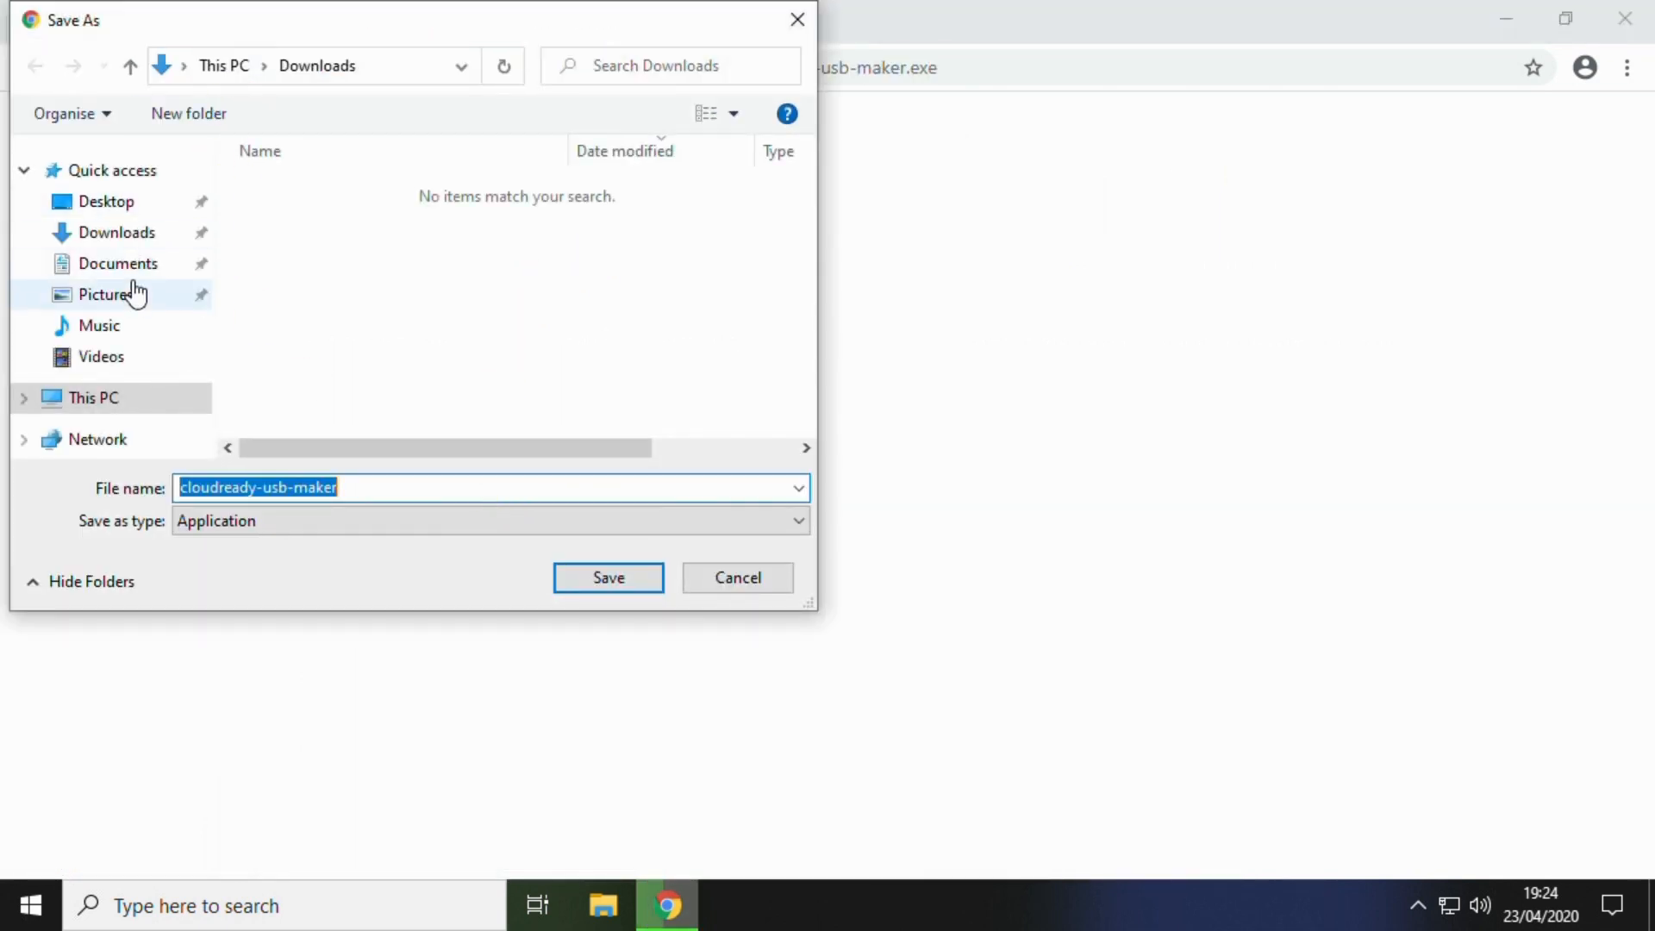
left_click(602, 583)
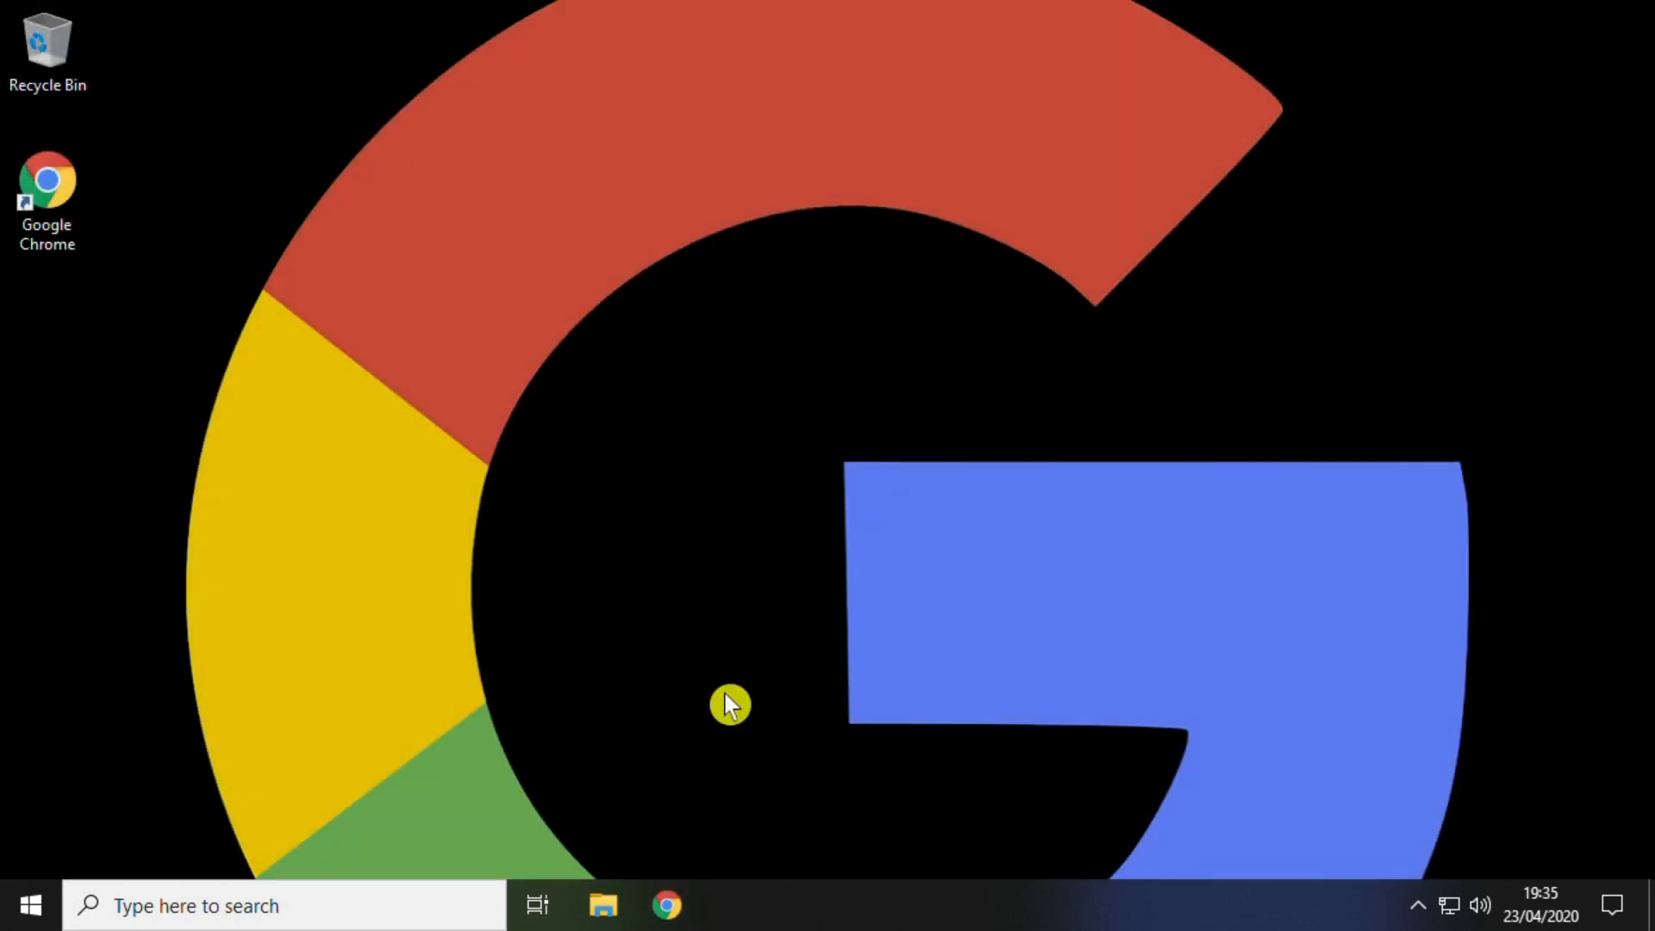
- Run cloudready-usb-maker from the Downloads folder in File Explorer
left_click(603, 905)
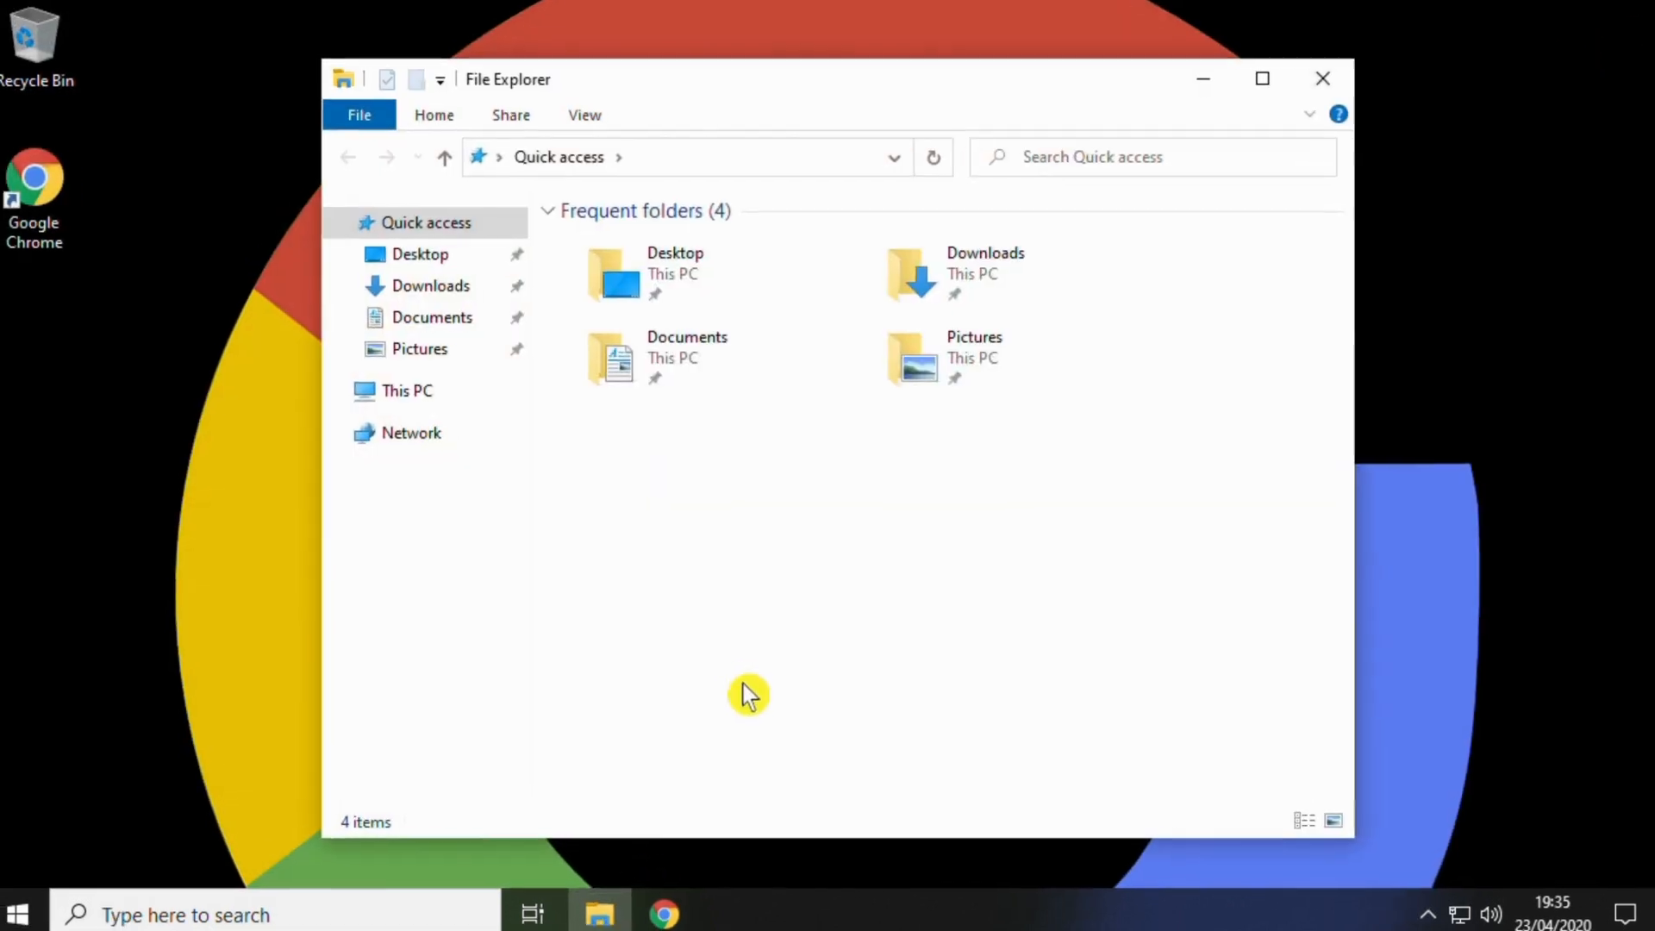
left_click(428, 287)
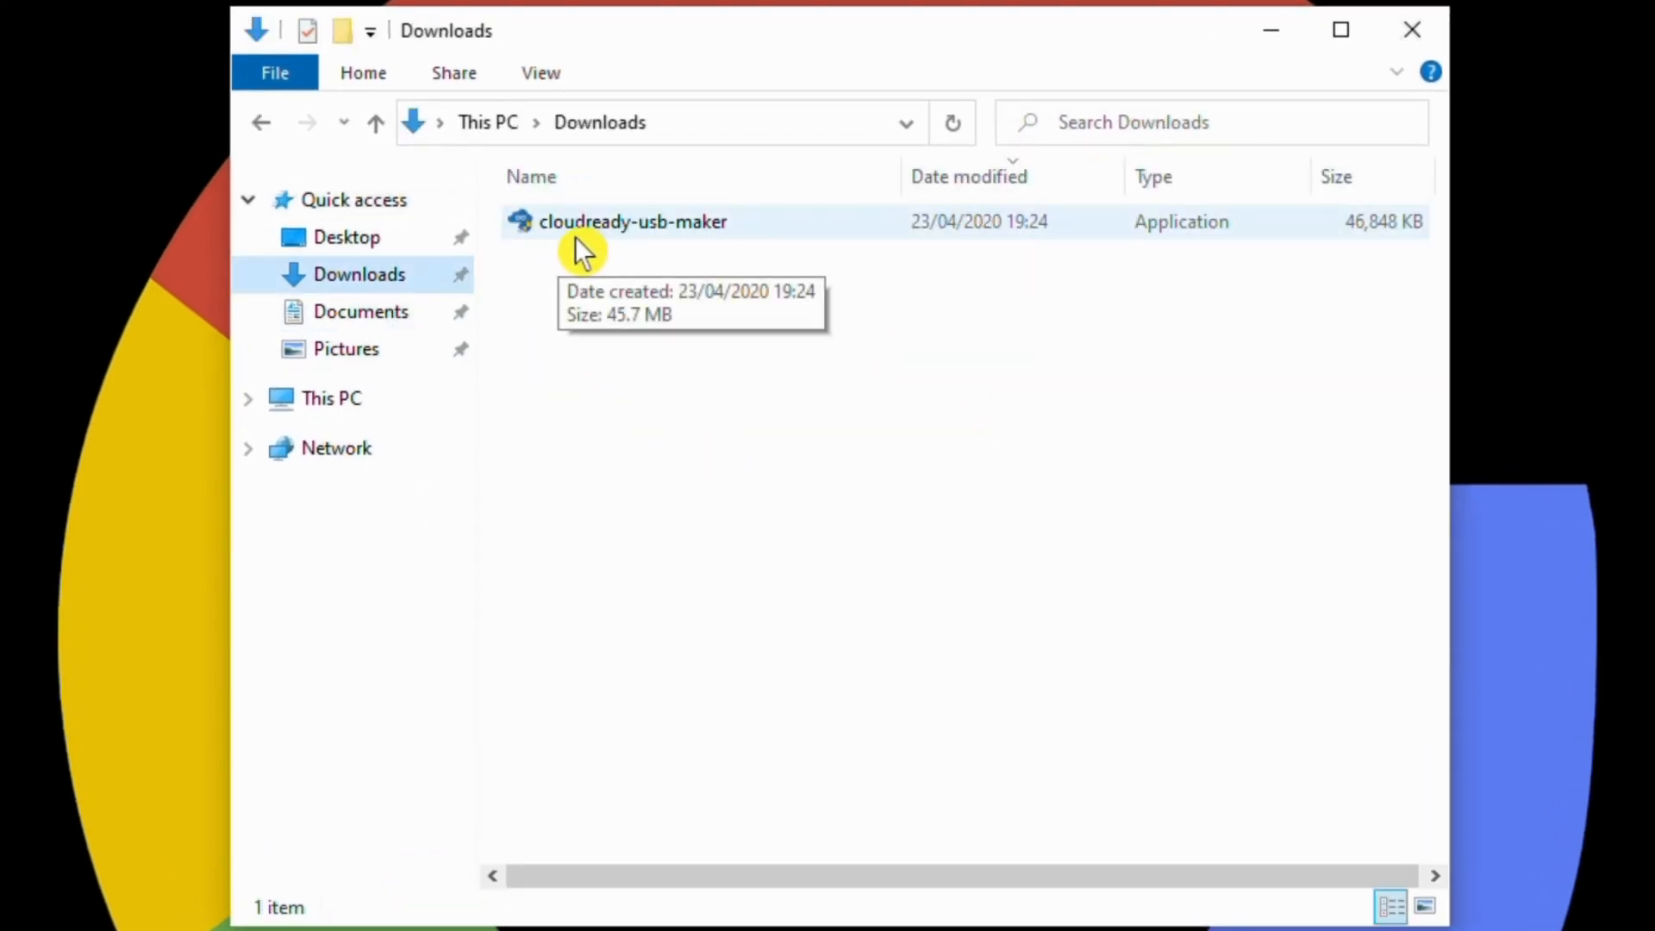
double_click(622, 230)
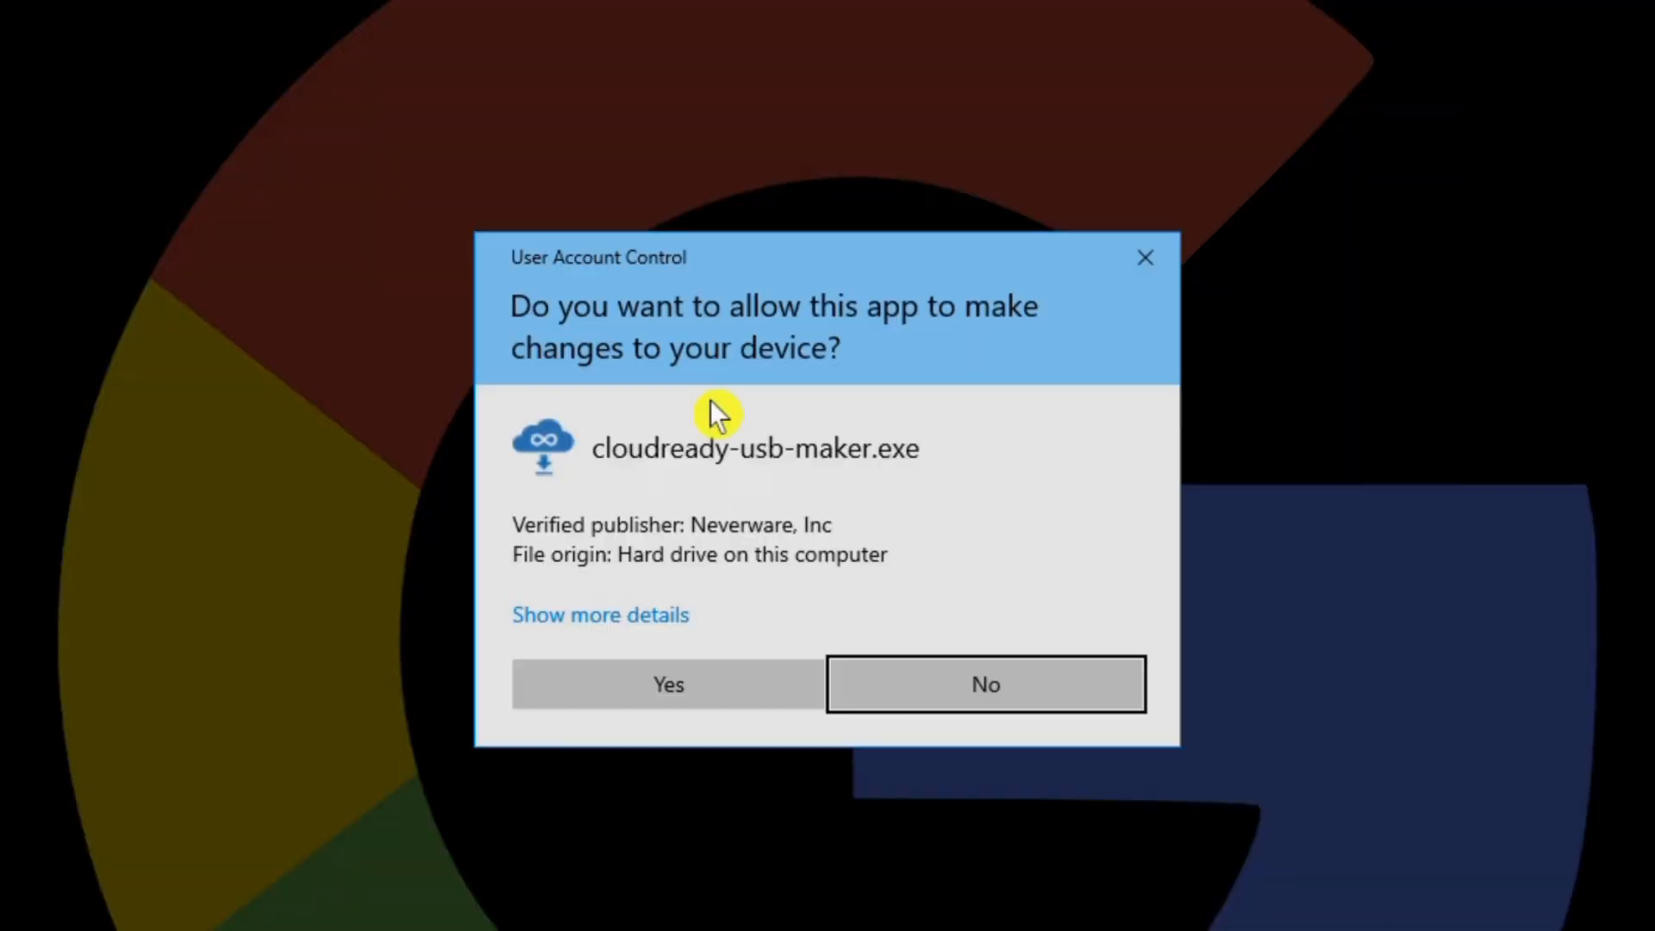
- Allow the USB Maker, pass its intro pages, and write the installer to the Kingston DataTraveler 3.0
left_click(677, 682)
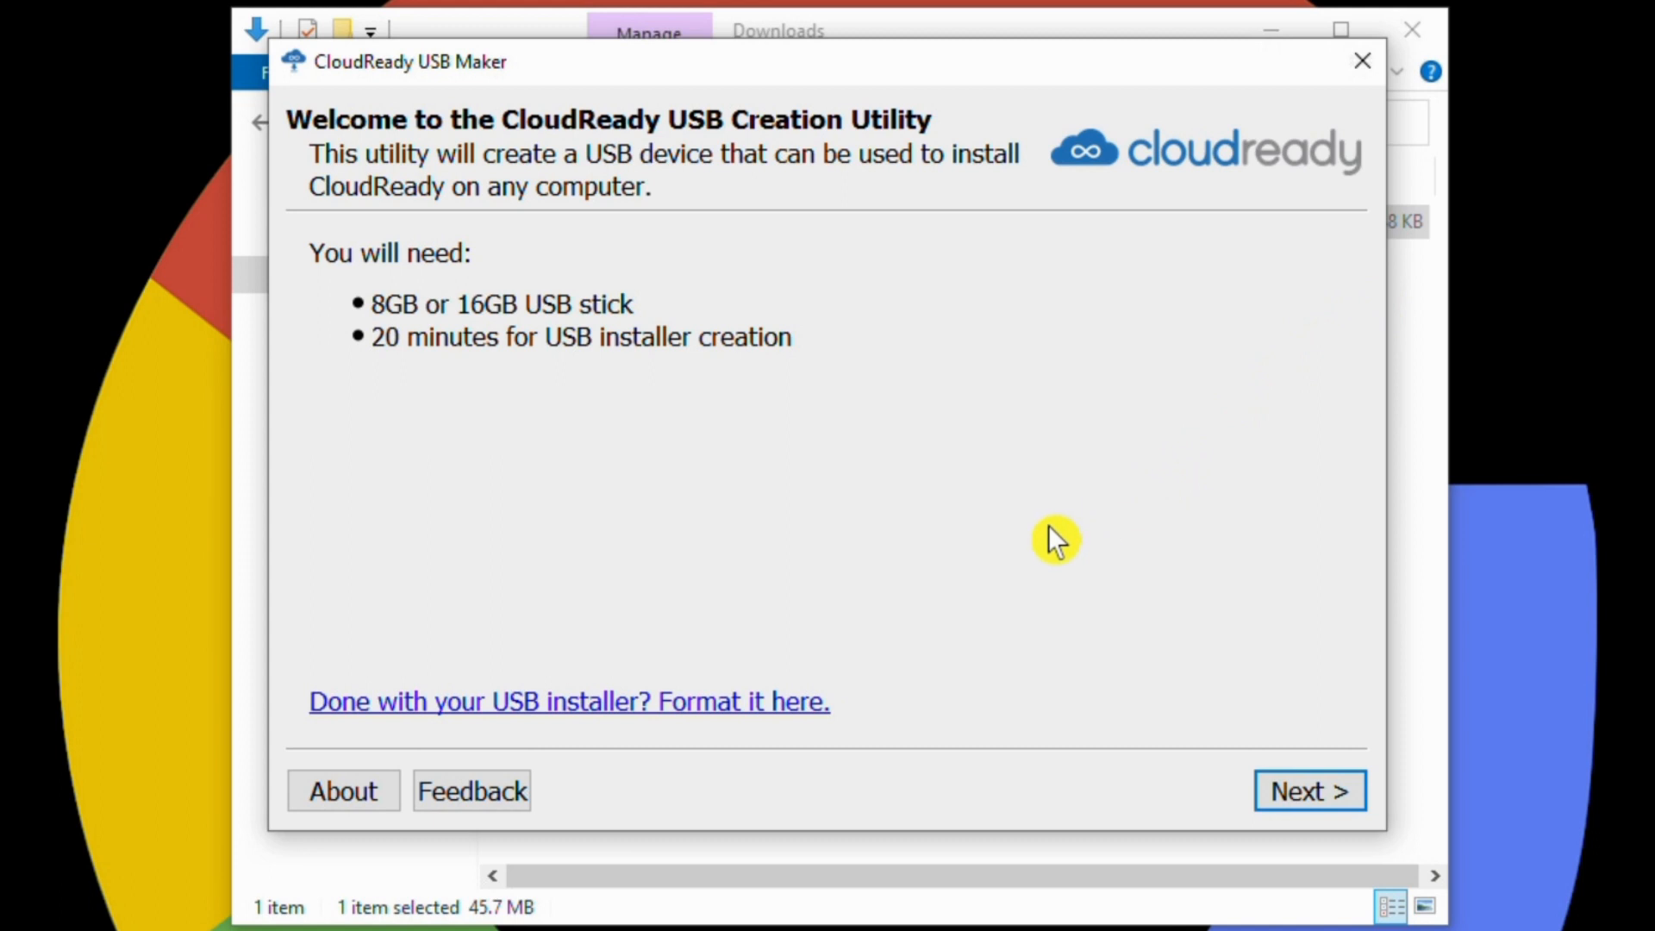
left_click(1317, 795)
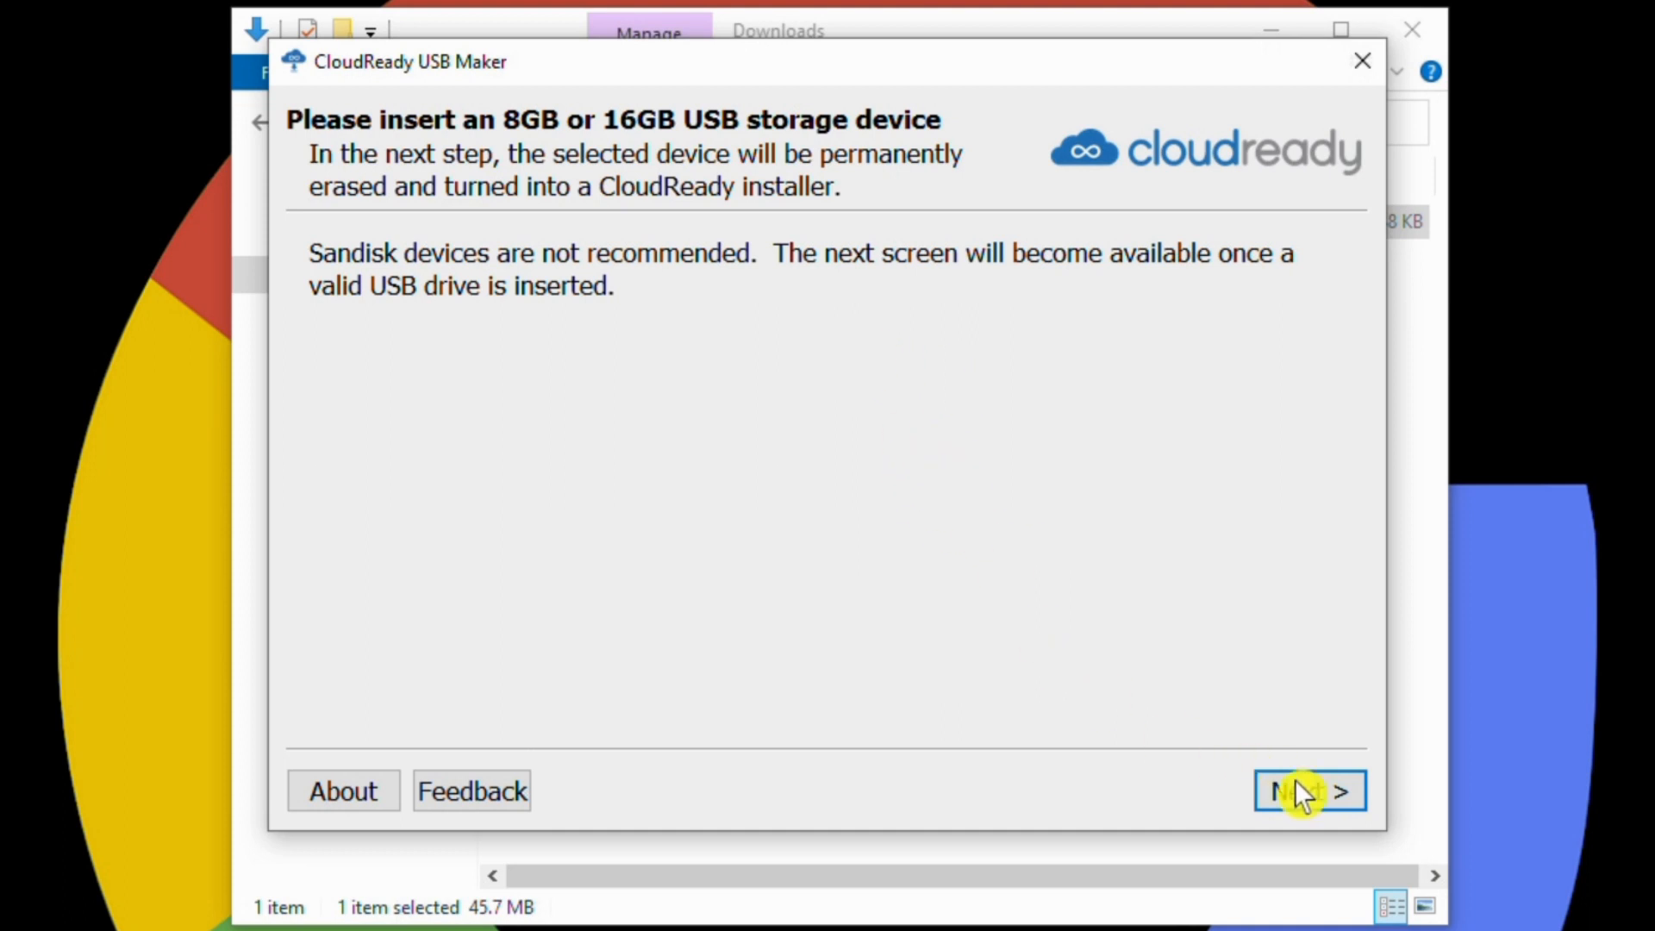
left_click(1306, 800)
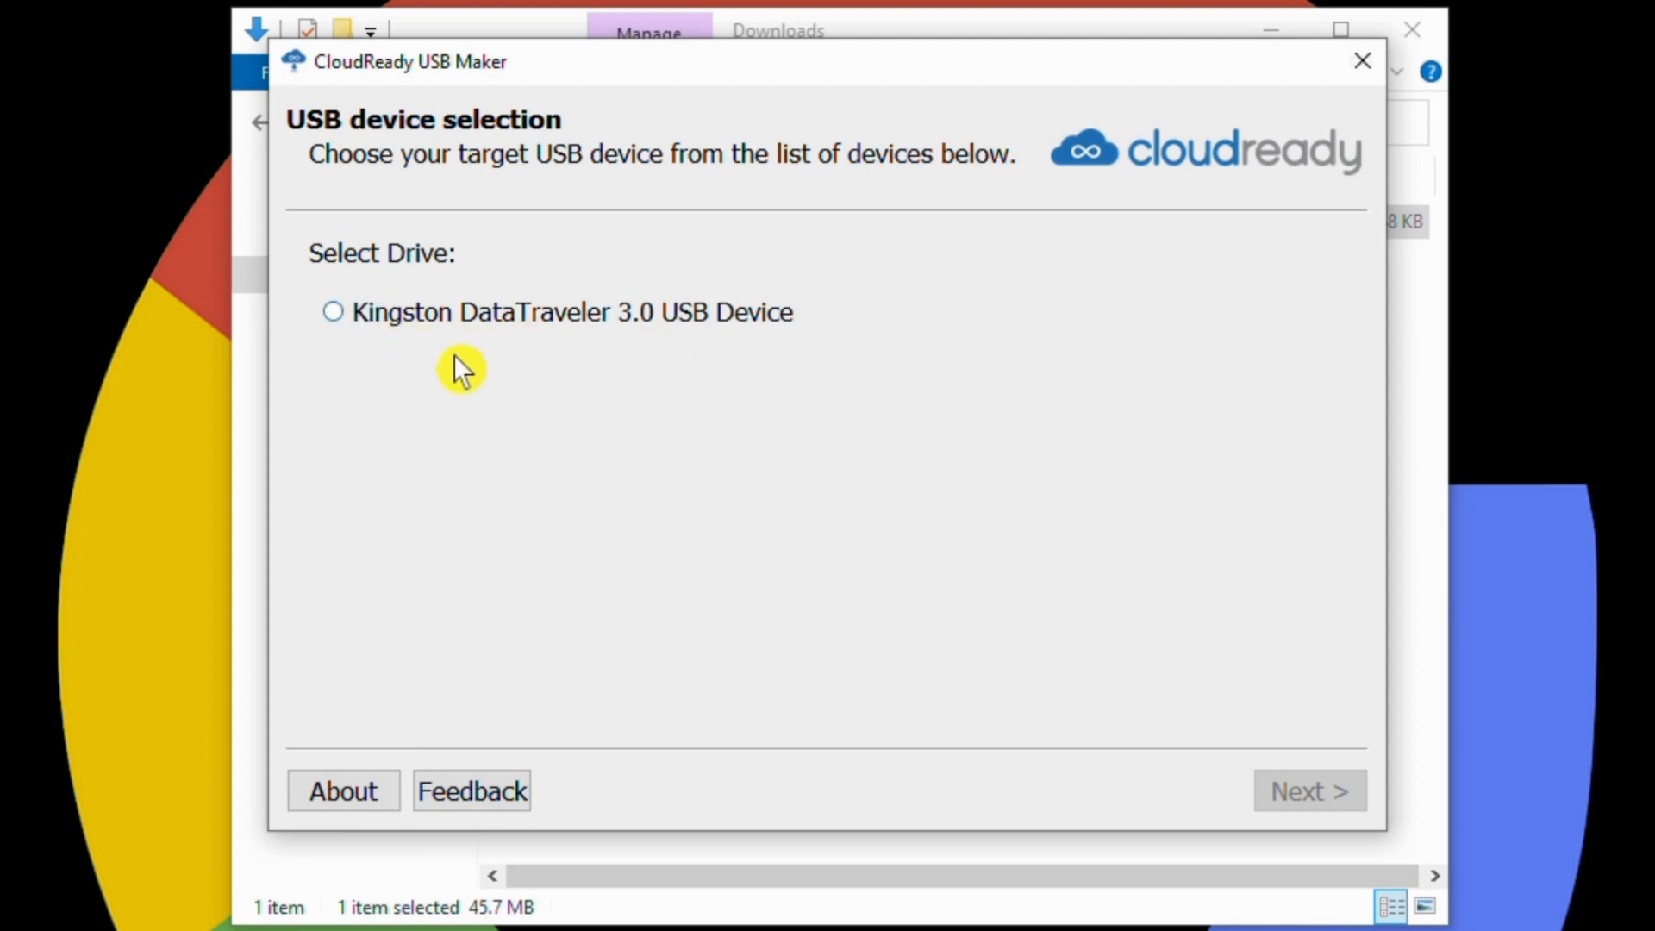
left_click(354, 320)
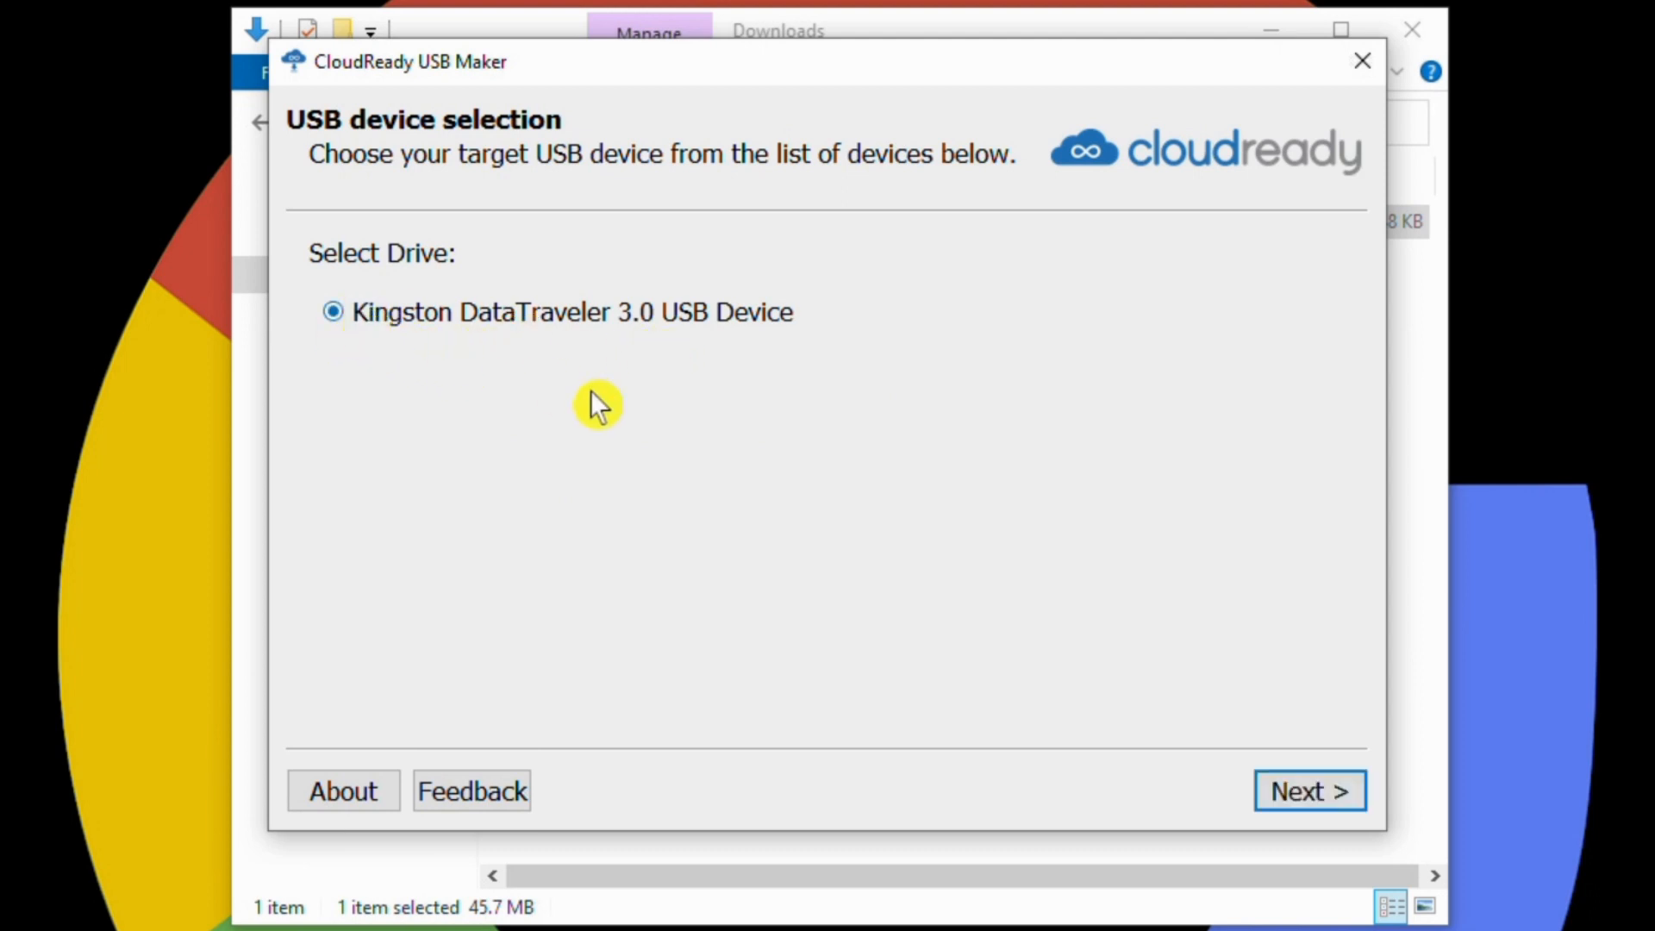
left_click(1306, 800)
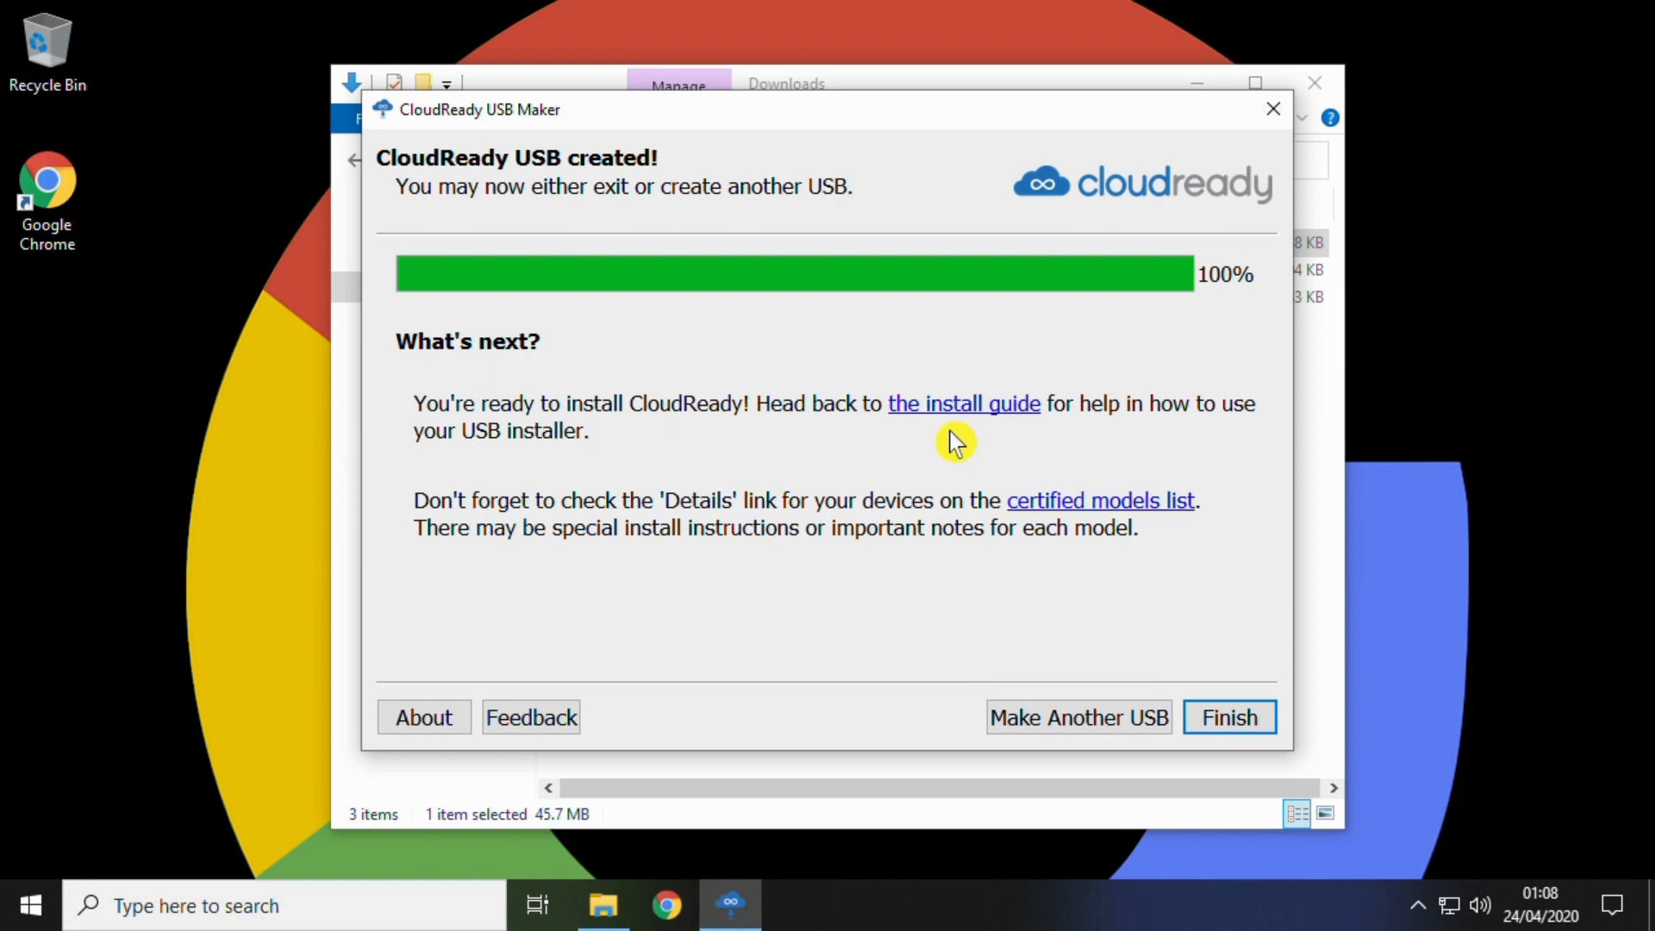
- Close the USB Maker and the Downloads window, then shut down Windows from the Start menu
left_click(1233, 720)
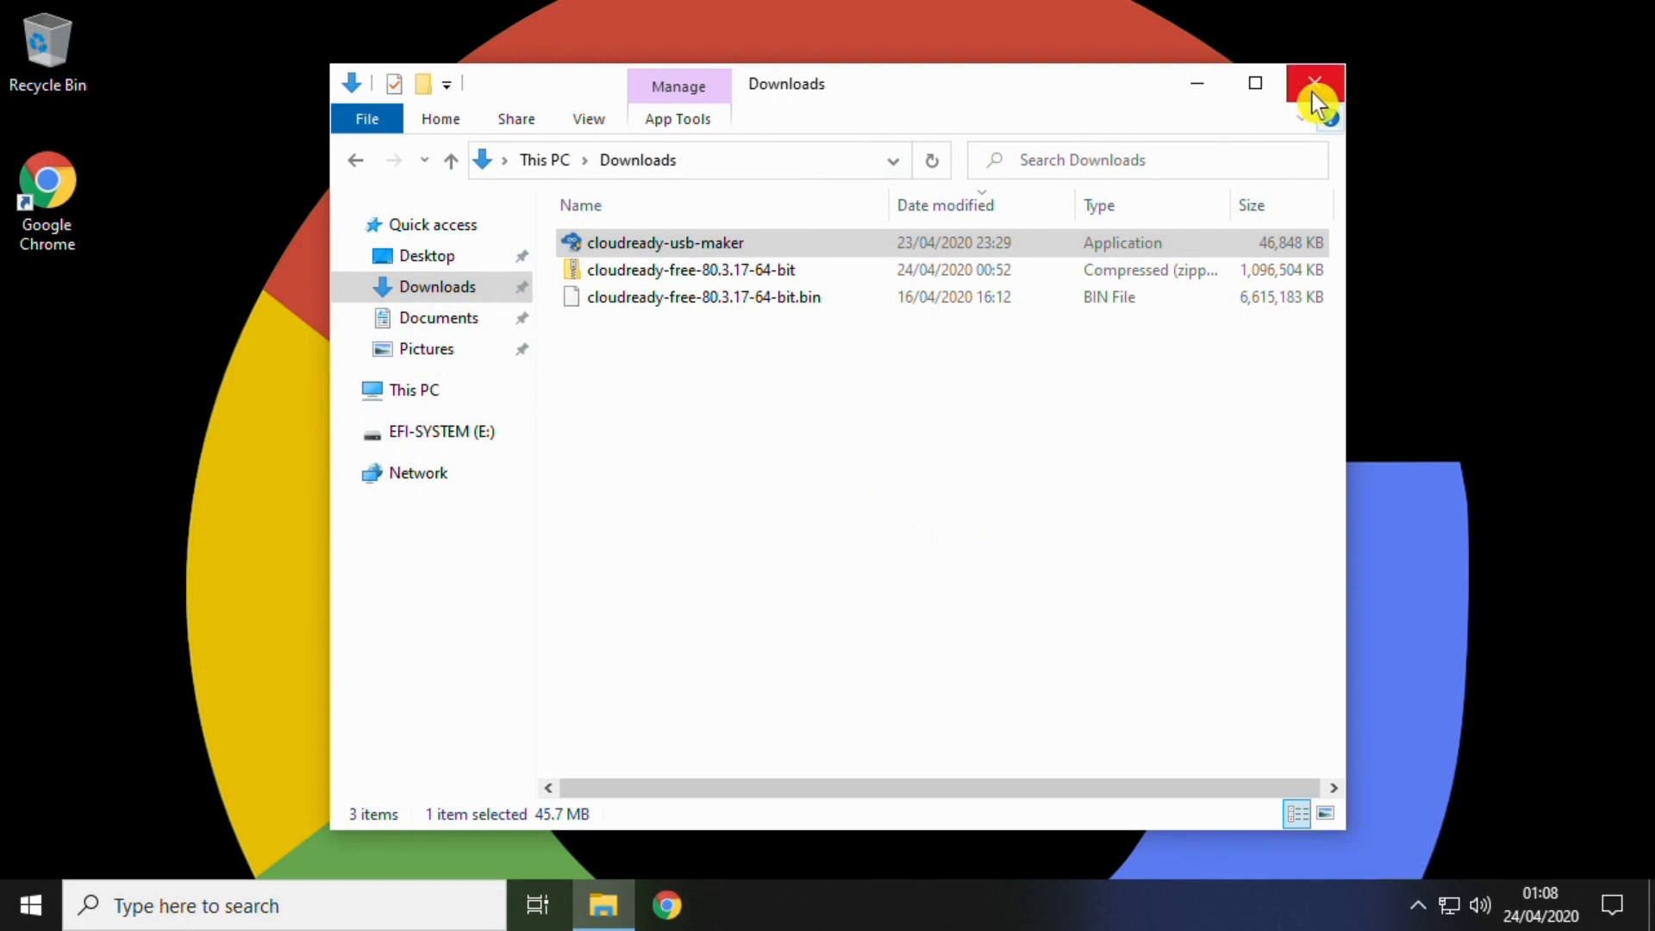
left_click(1312, 92)
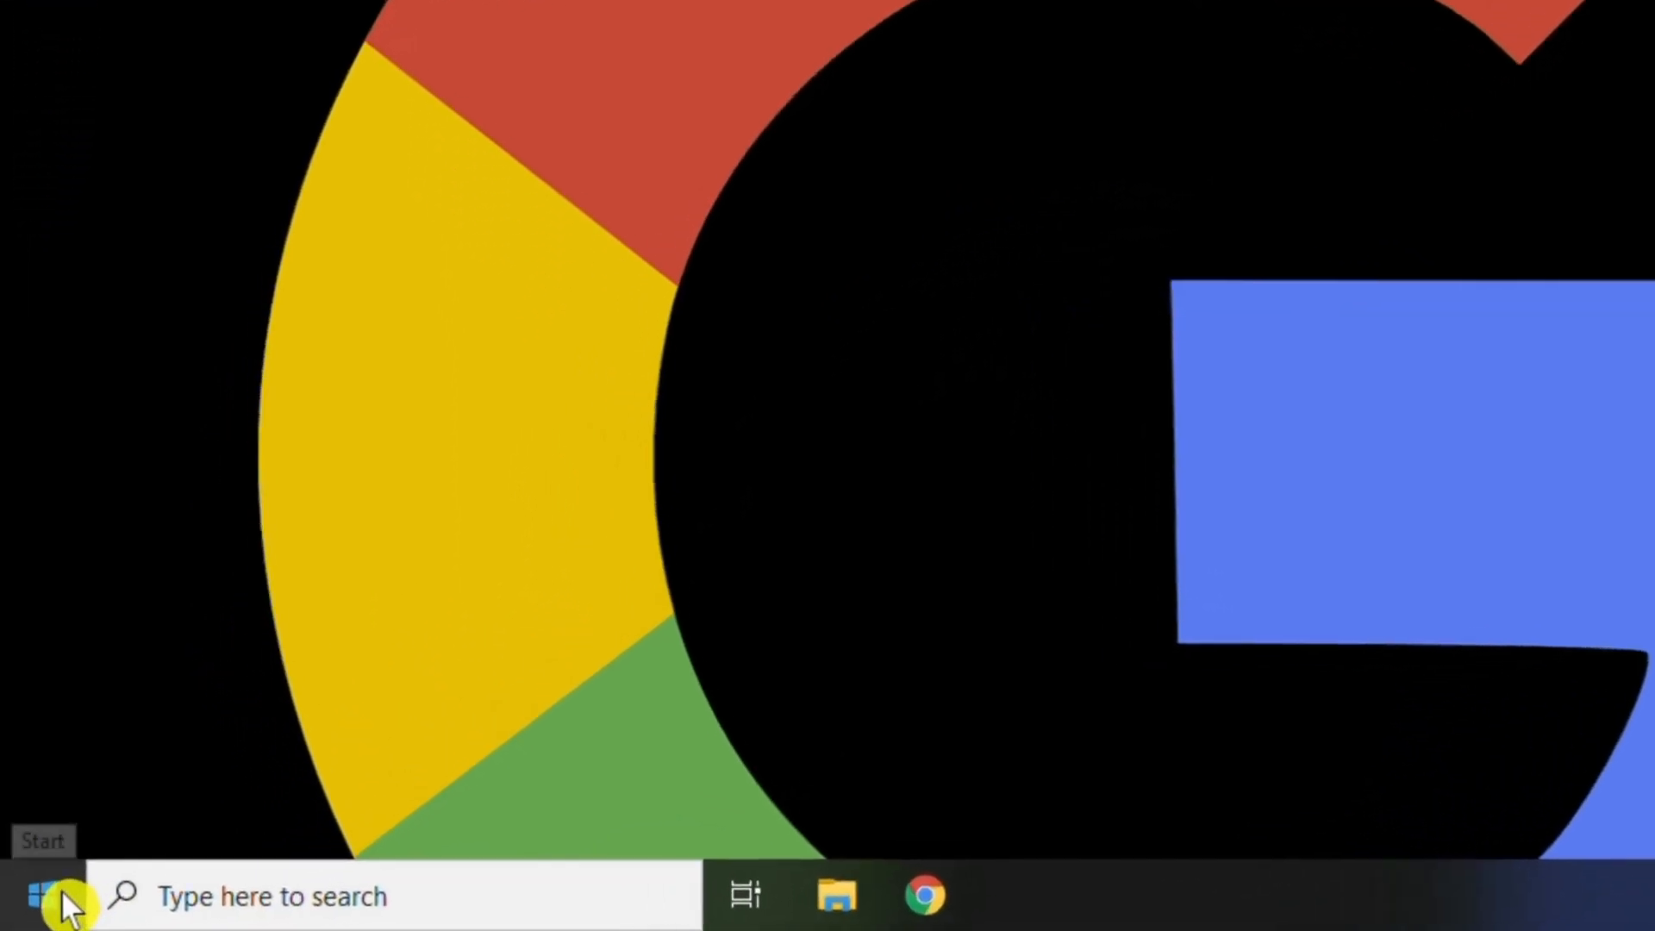
left_click(80, 883)
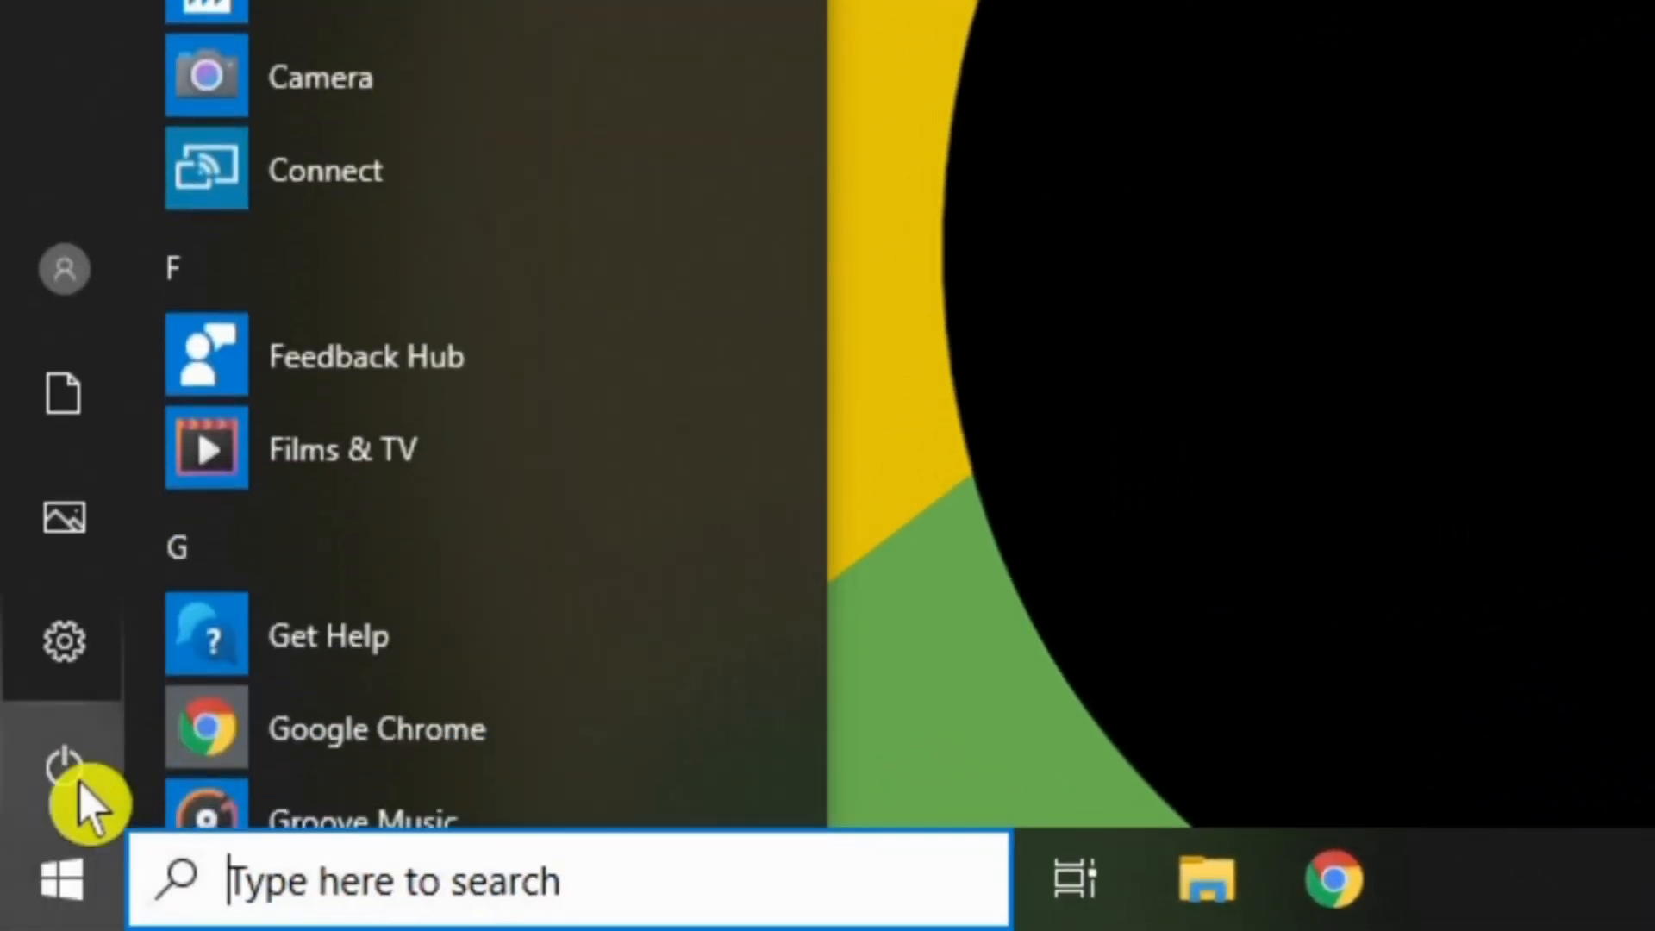
left_click(71, 788)
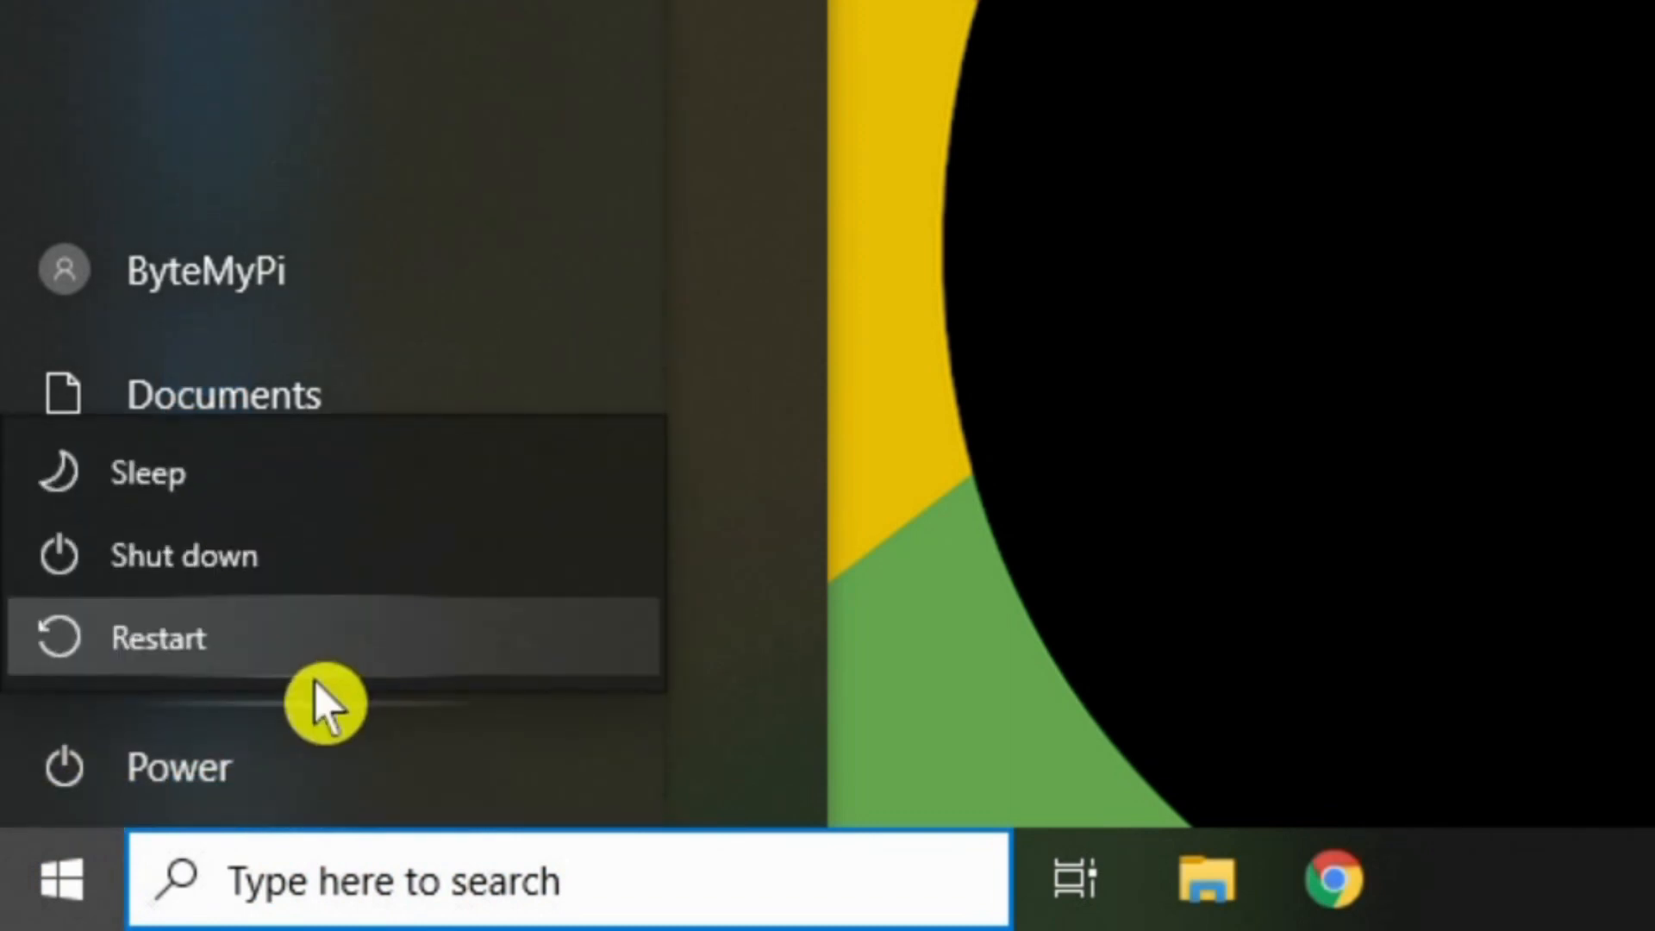
left_click(262, 562)
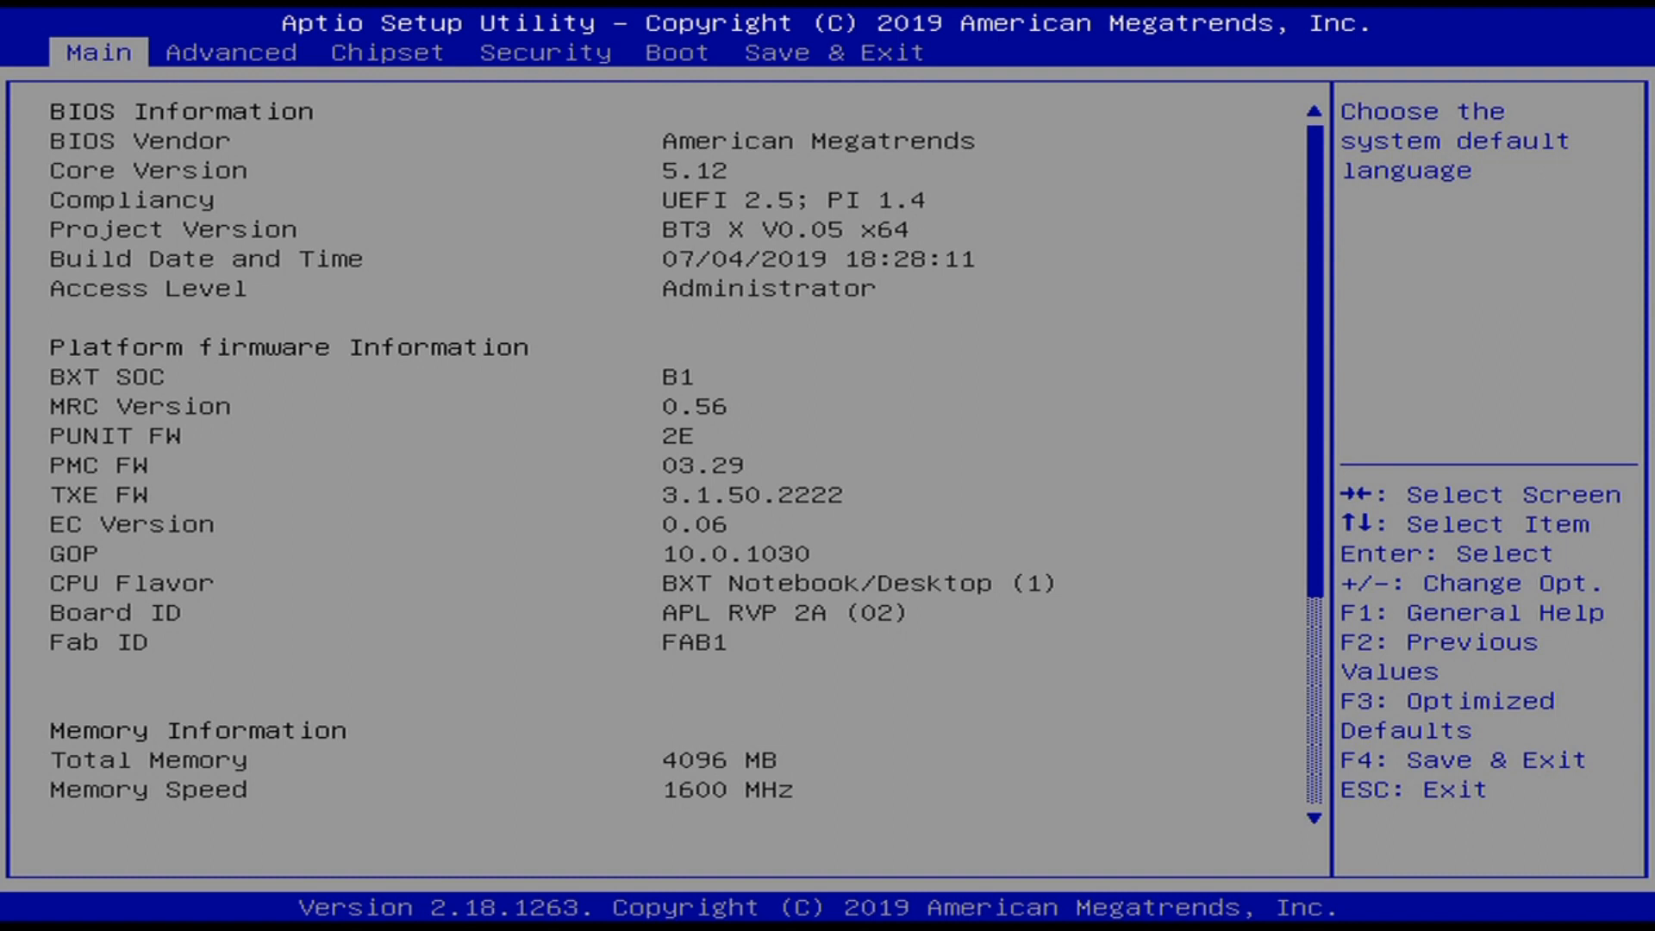
- Try USB Key as Boot Option #1, then restore Windows Boot Manager as the first boot device
key("Right")
key("Right")
key("Right")
key("Right")
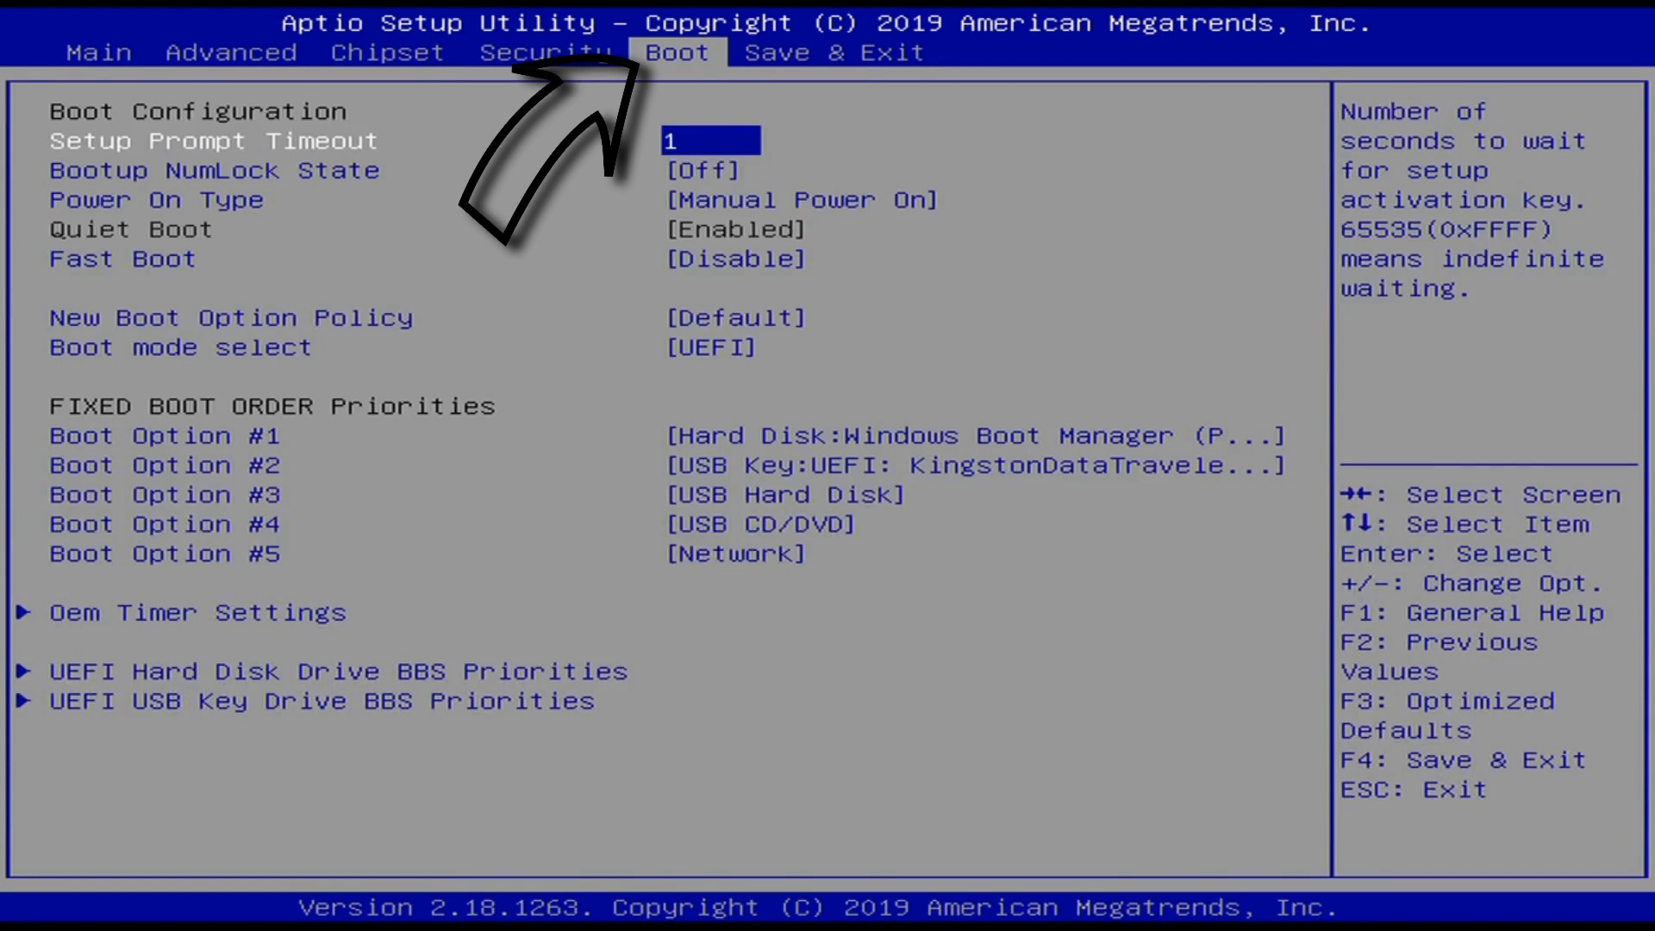
key("Down")
key("Down")
key("Down")
key("Down")
key("Down")
key("Down")
key("Down")
key("Down")
key("Up")
key("Up")
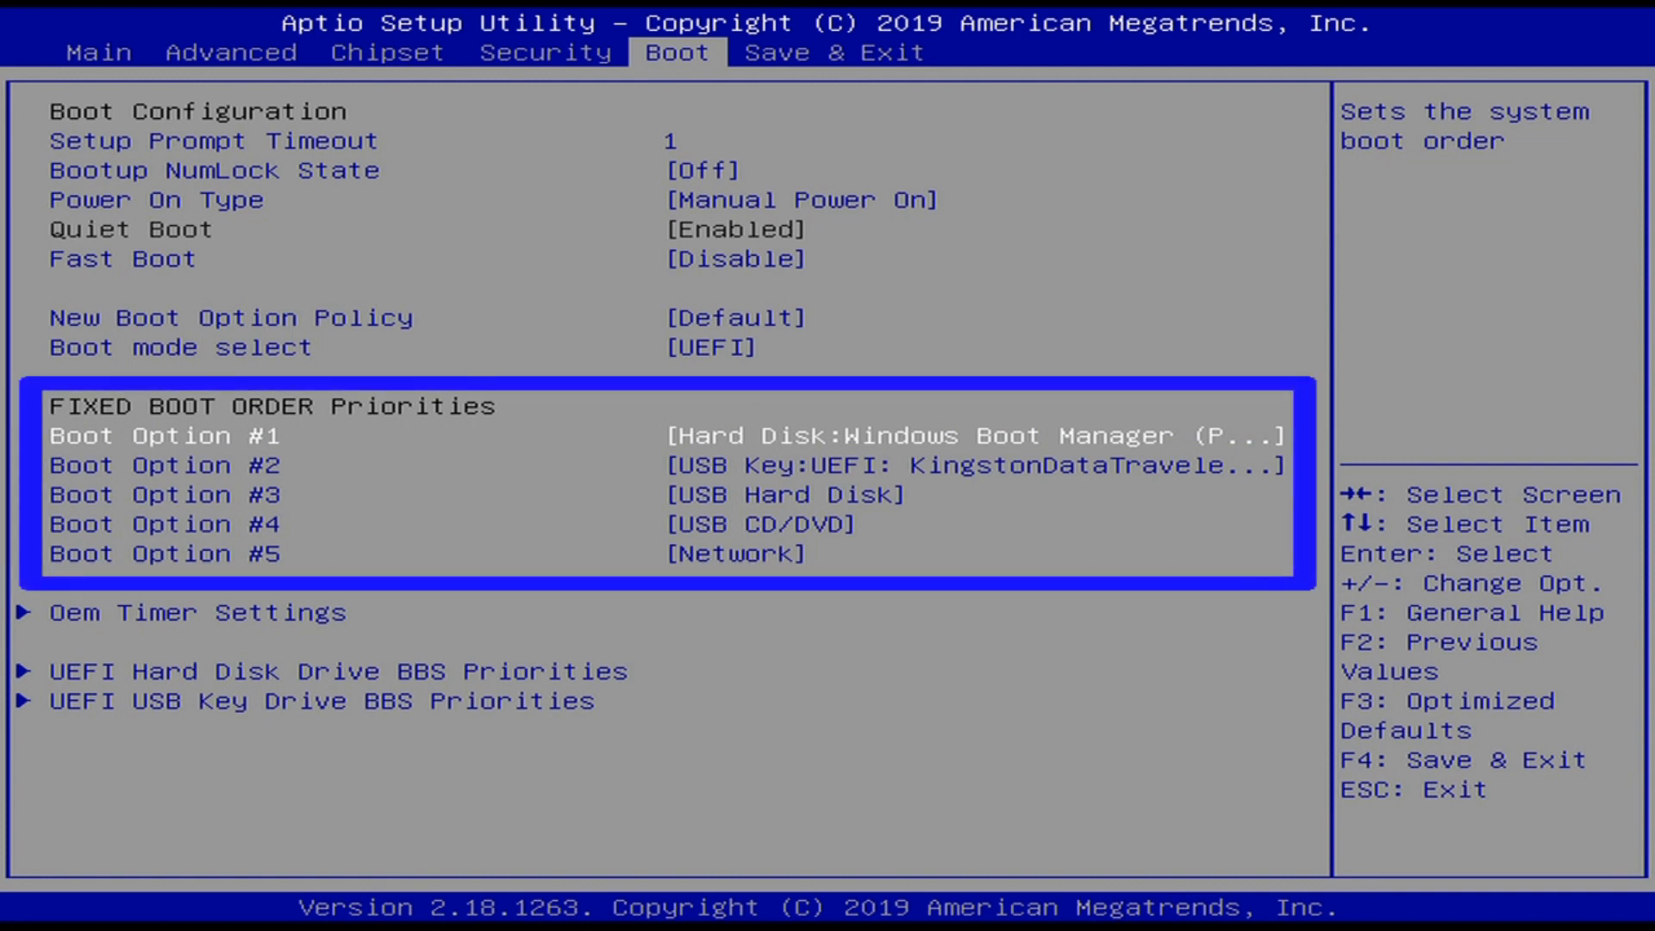
key("Return")
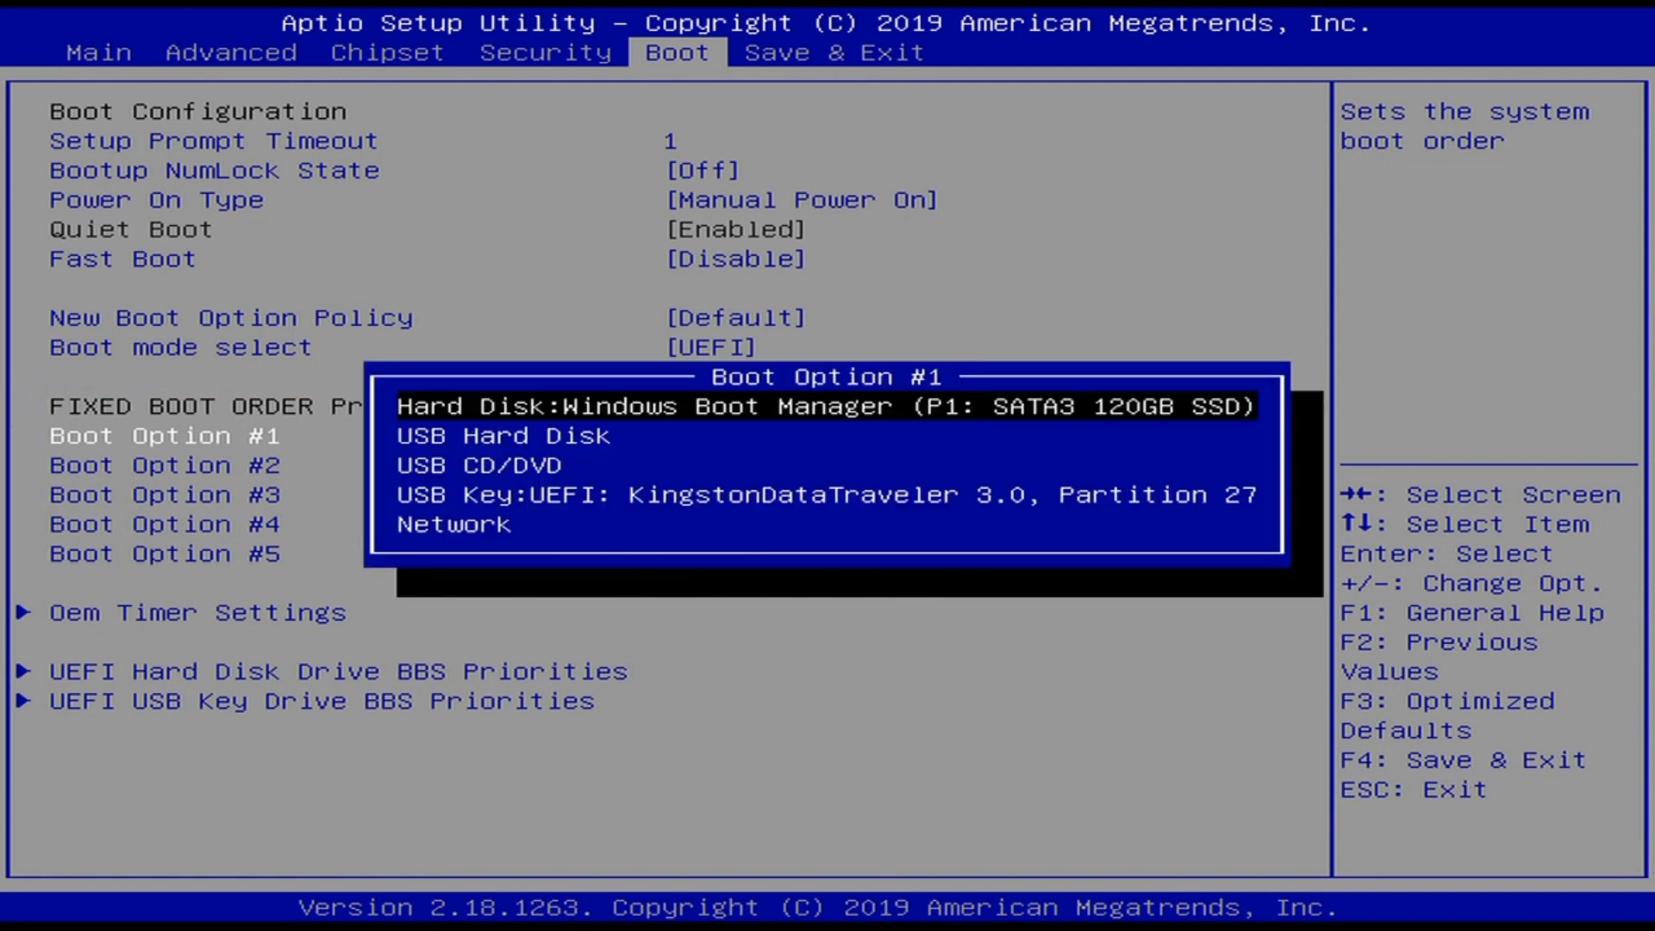
key("Down")
key("Down")
key("Down")
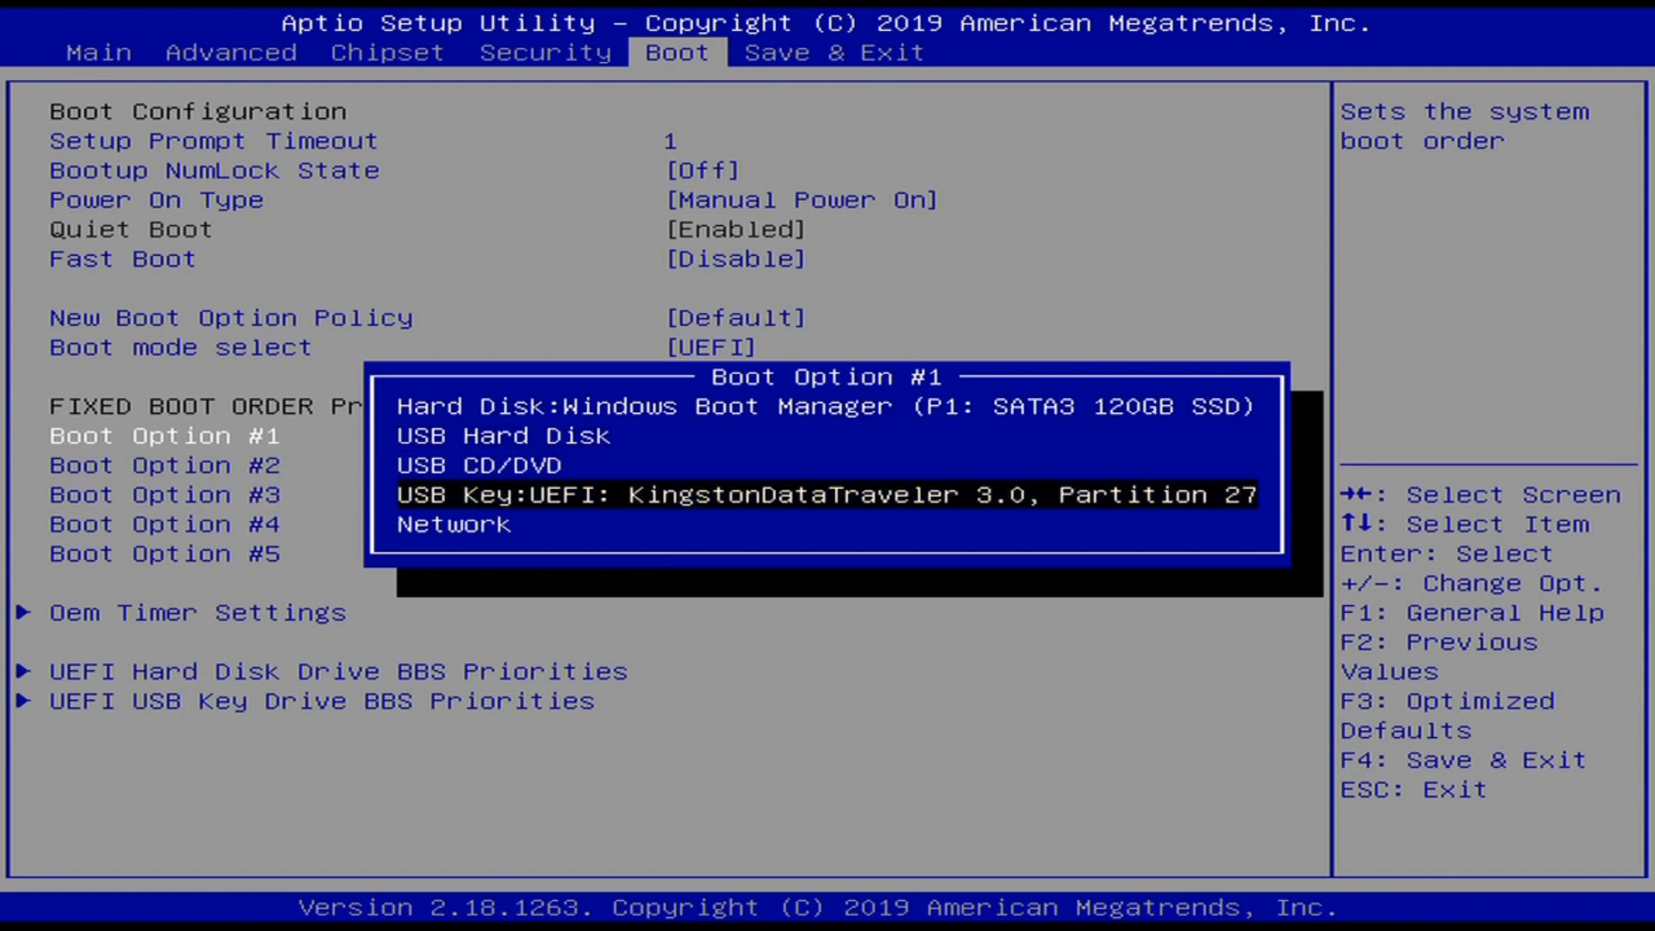
key("Return")
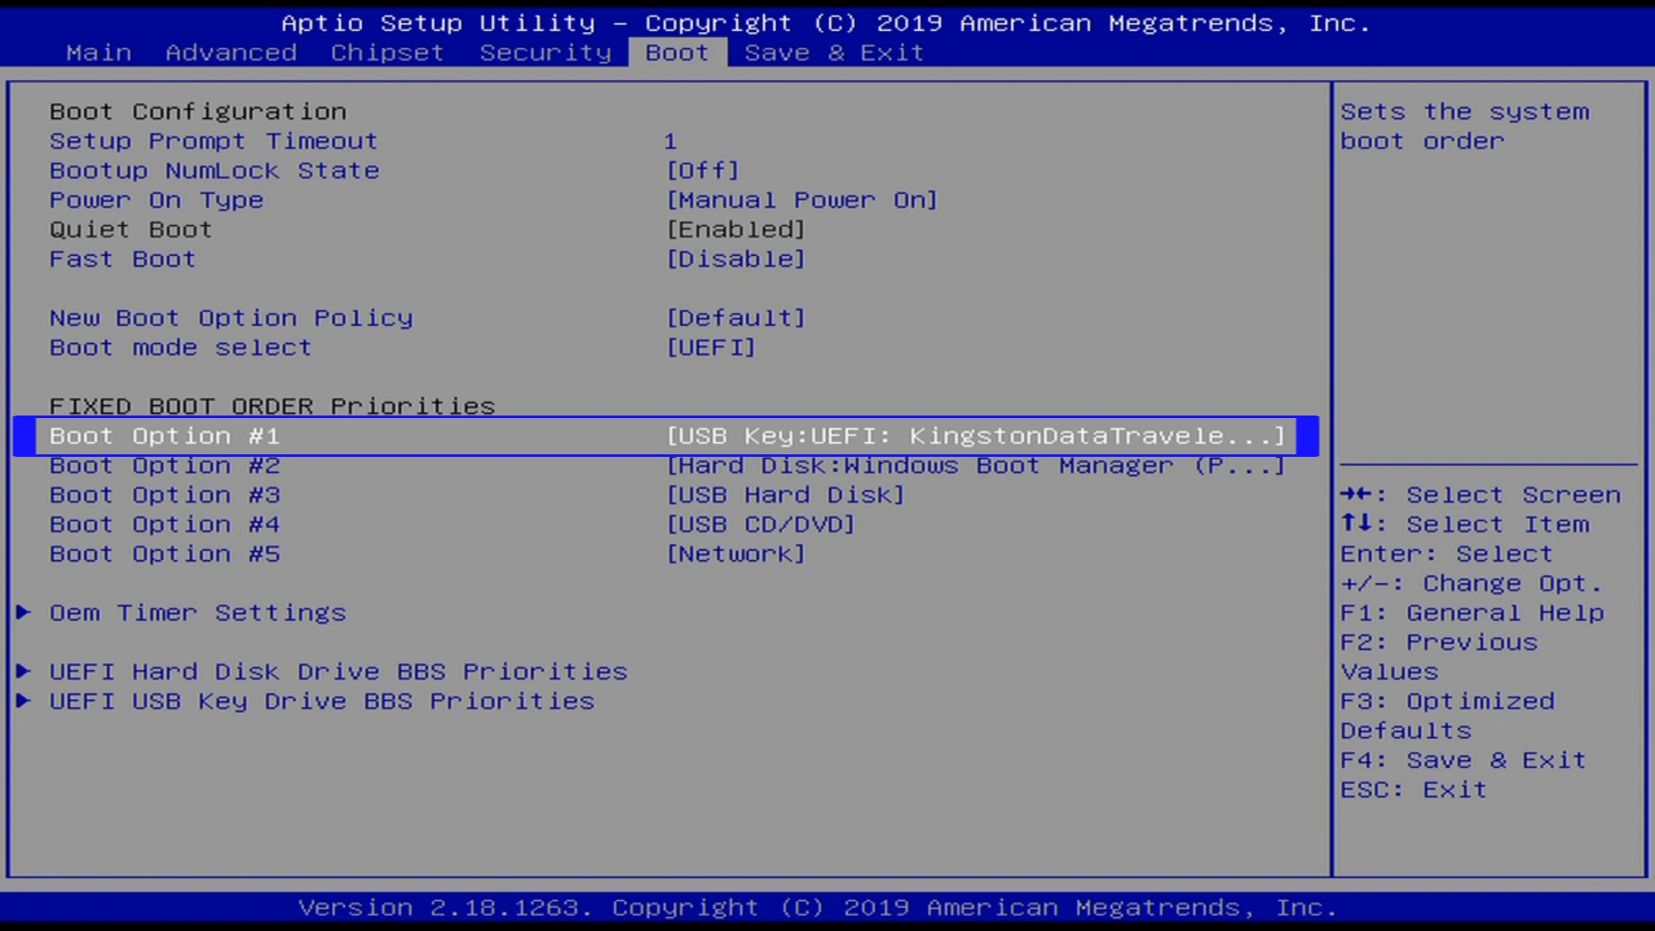
key("Return")
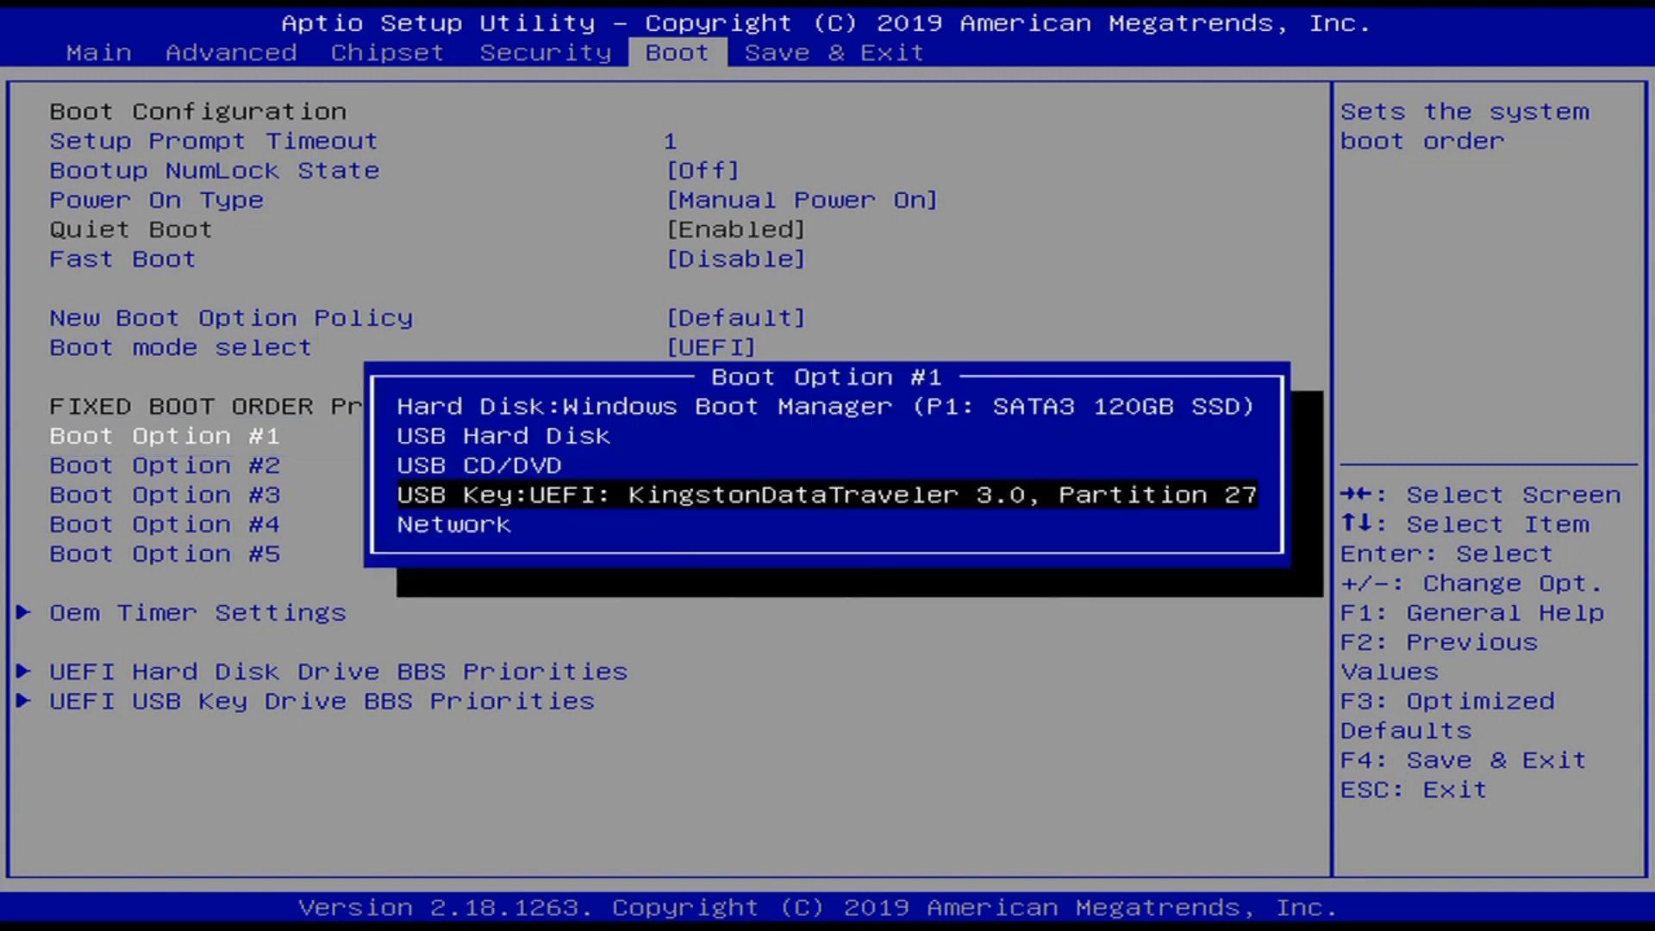
key("Up")
key("Up")
key("Up")
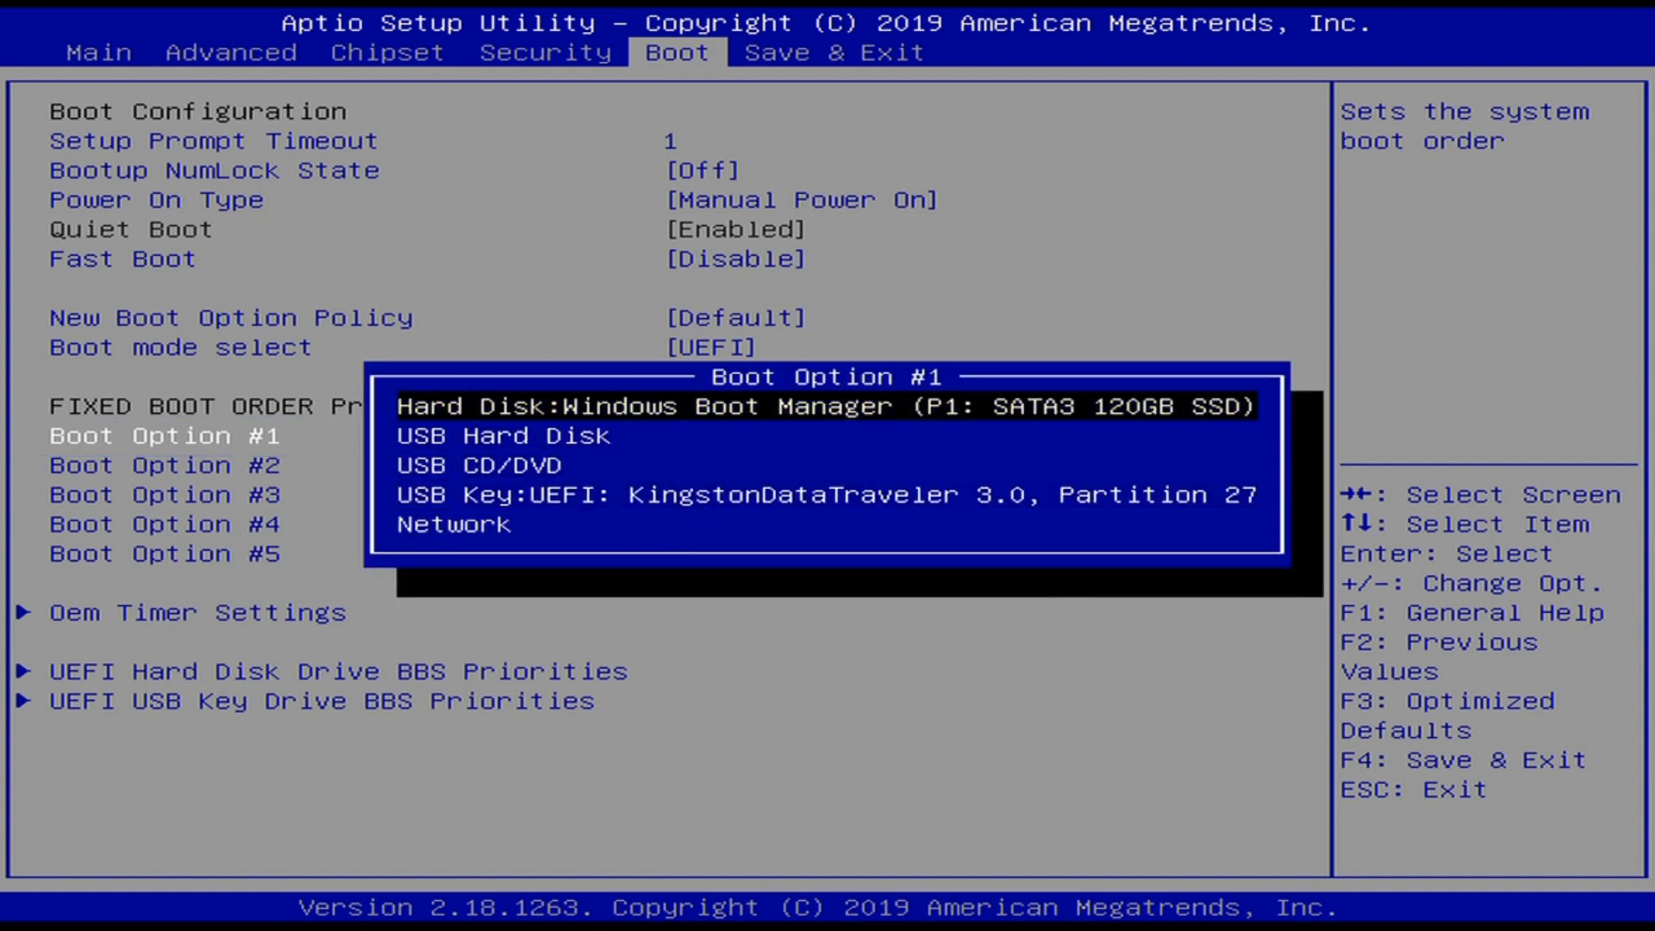
key("Return")
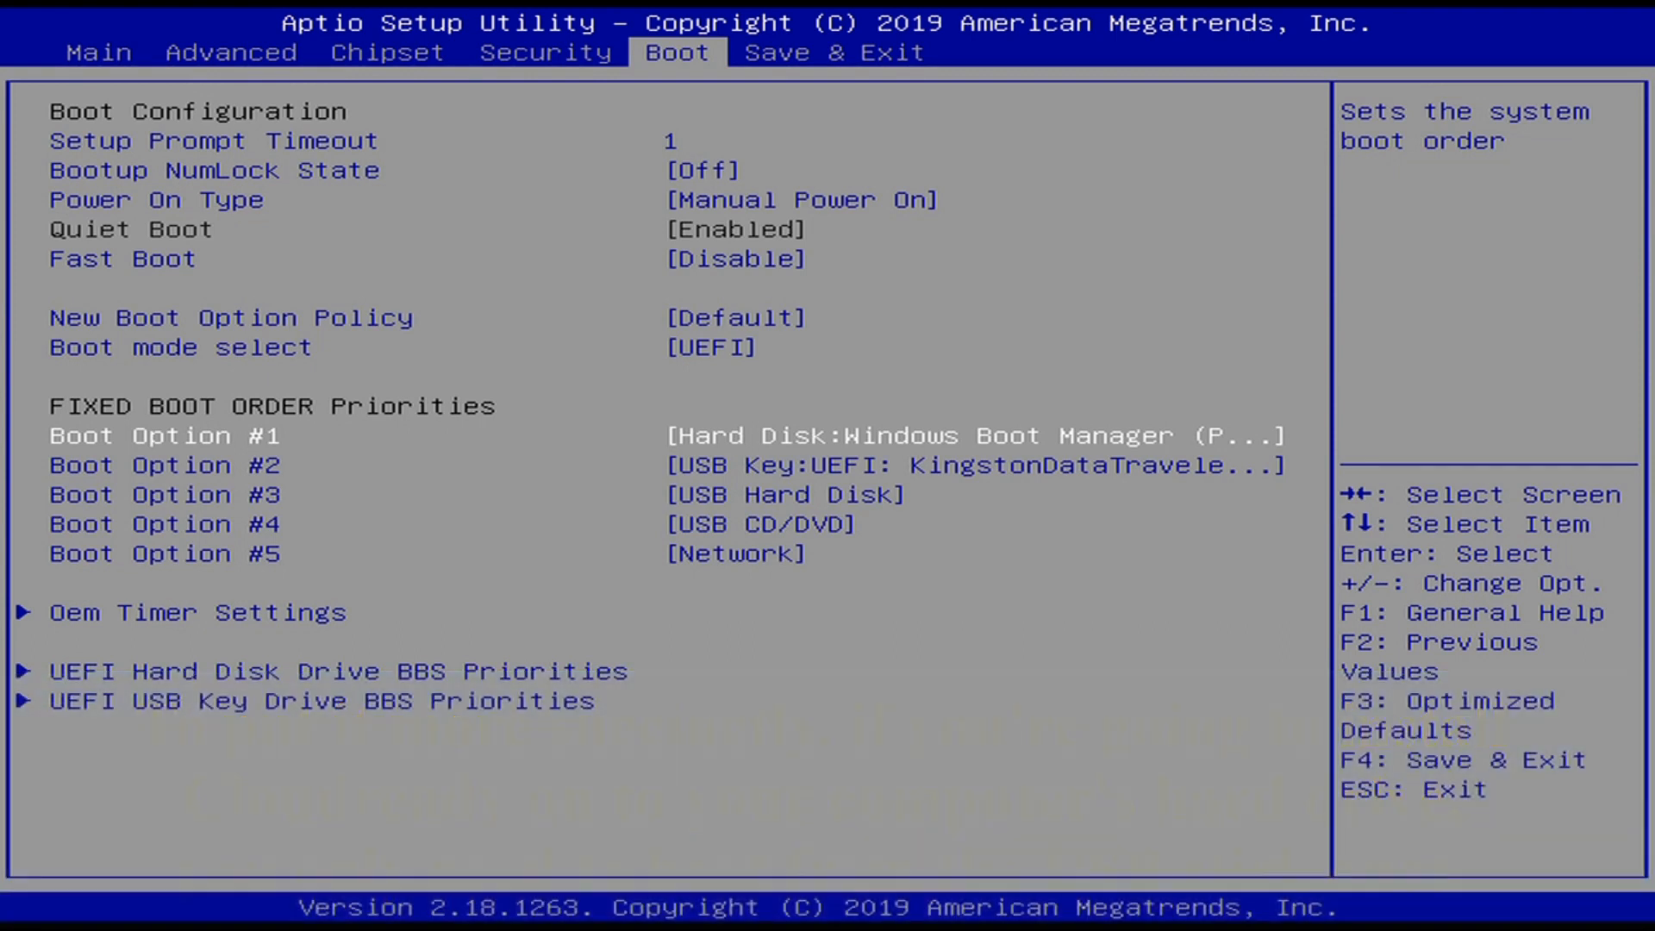
key("Right")
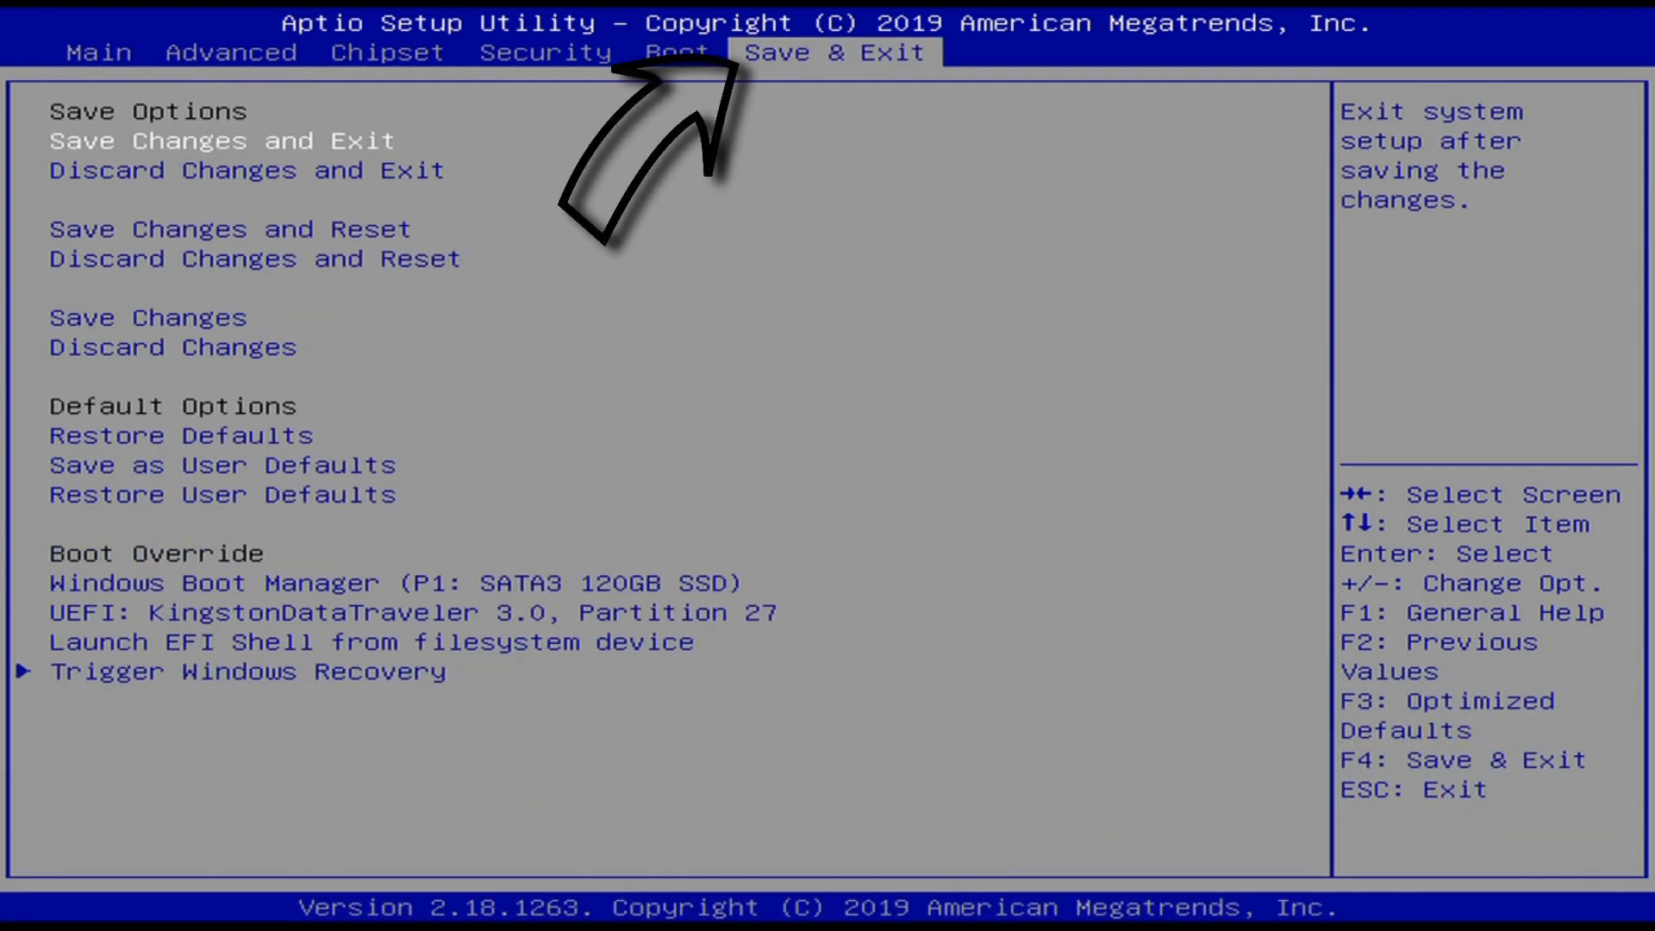
- Move down the Save & Exit options to the Kingston USB entry under Boot Override
key("Down")
key("Down")
key("Down")
key("Down")
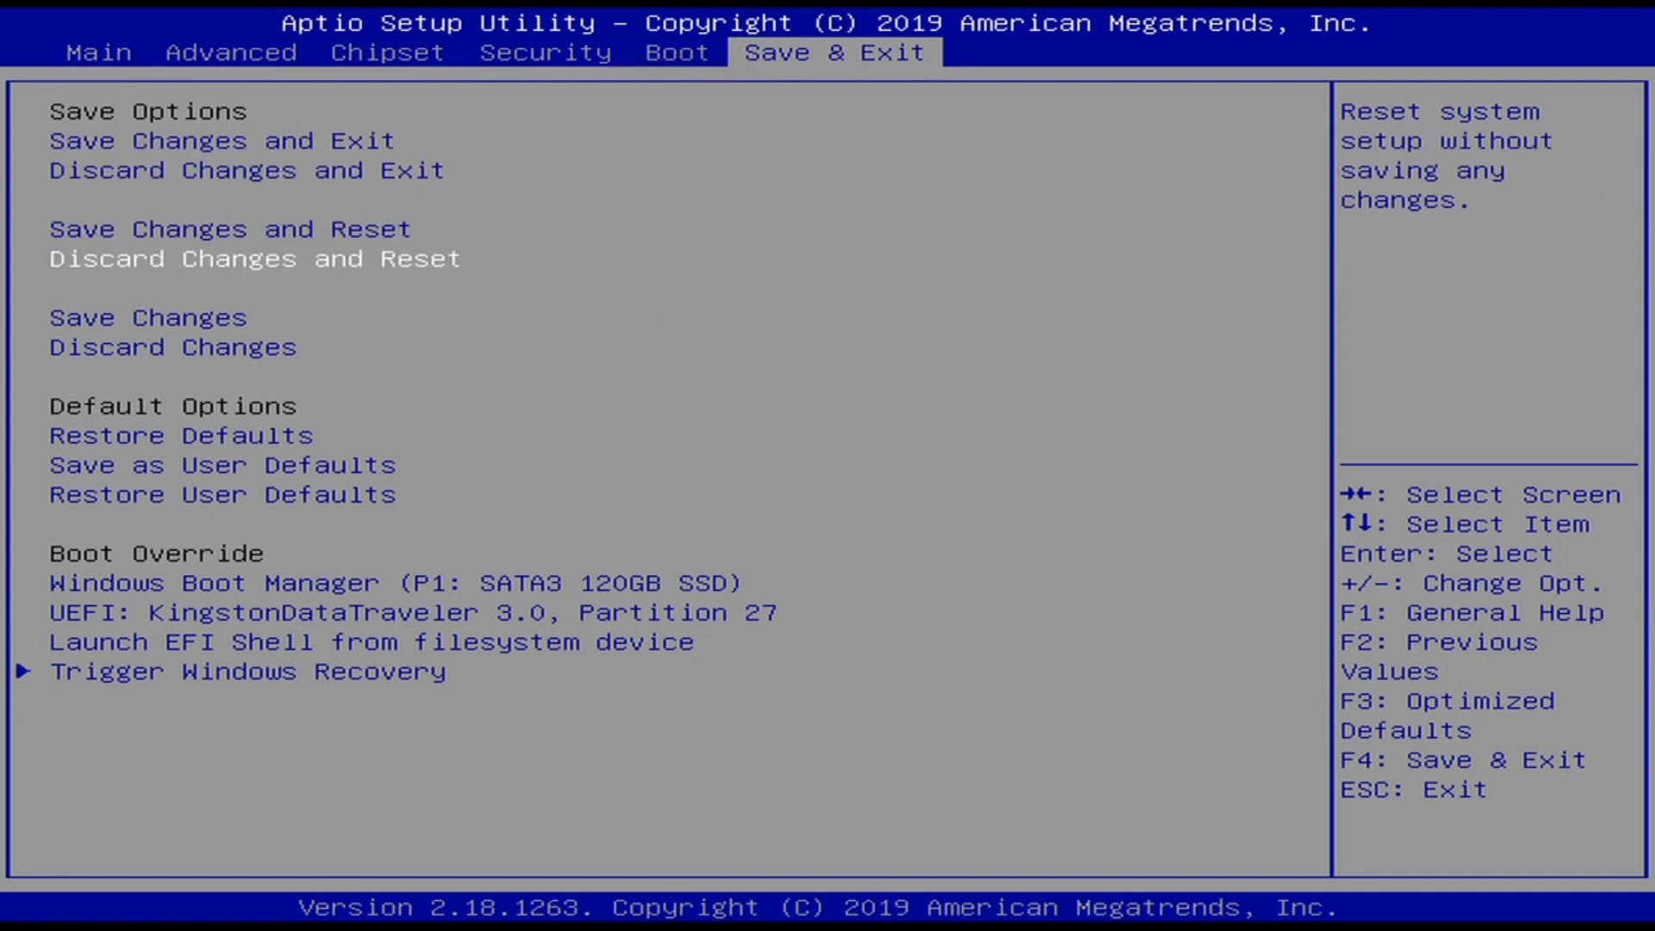
key("Down")
key("Down")
key("Down")
key("Down")
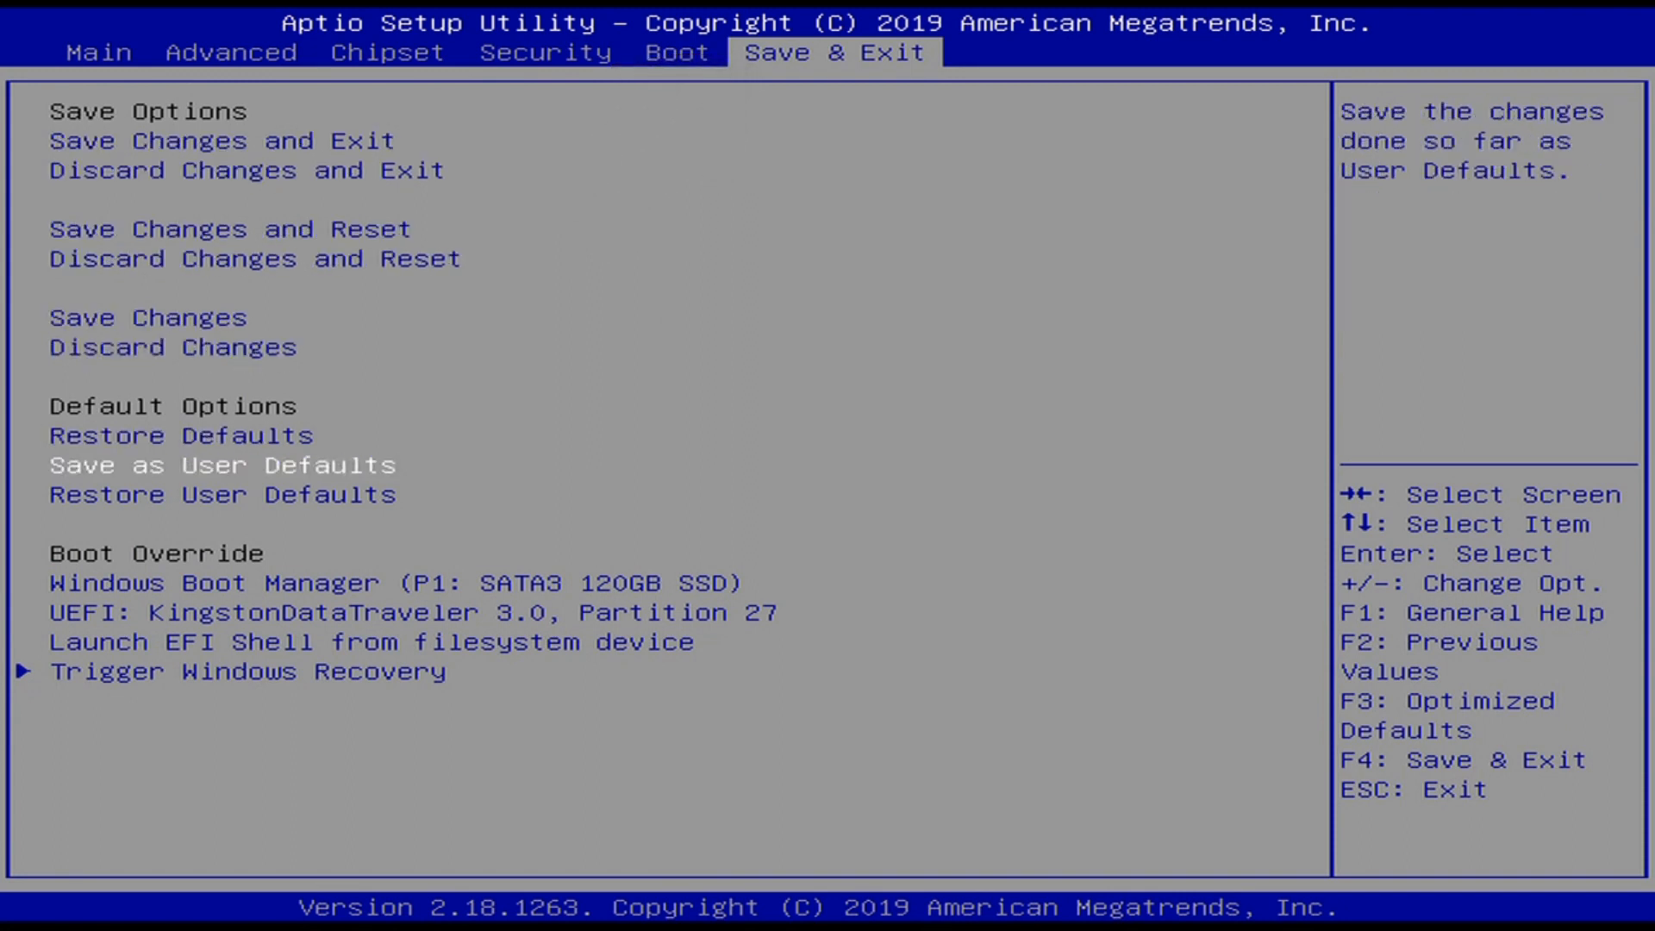
key("Down")
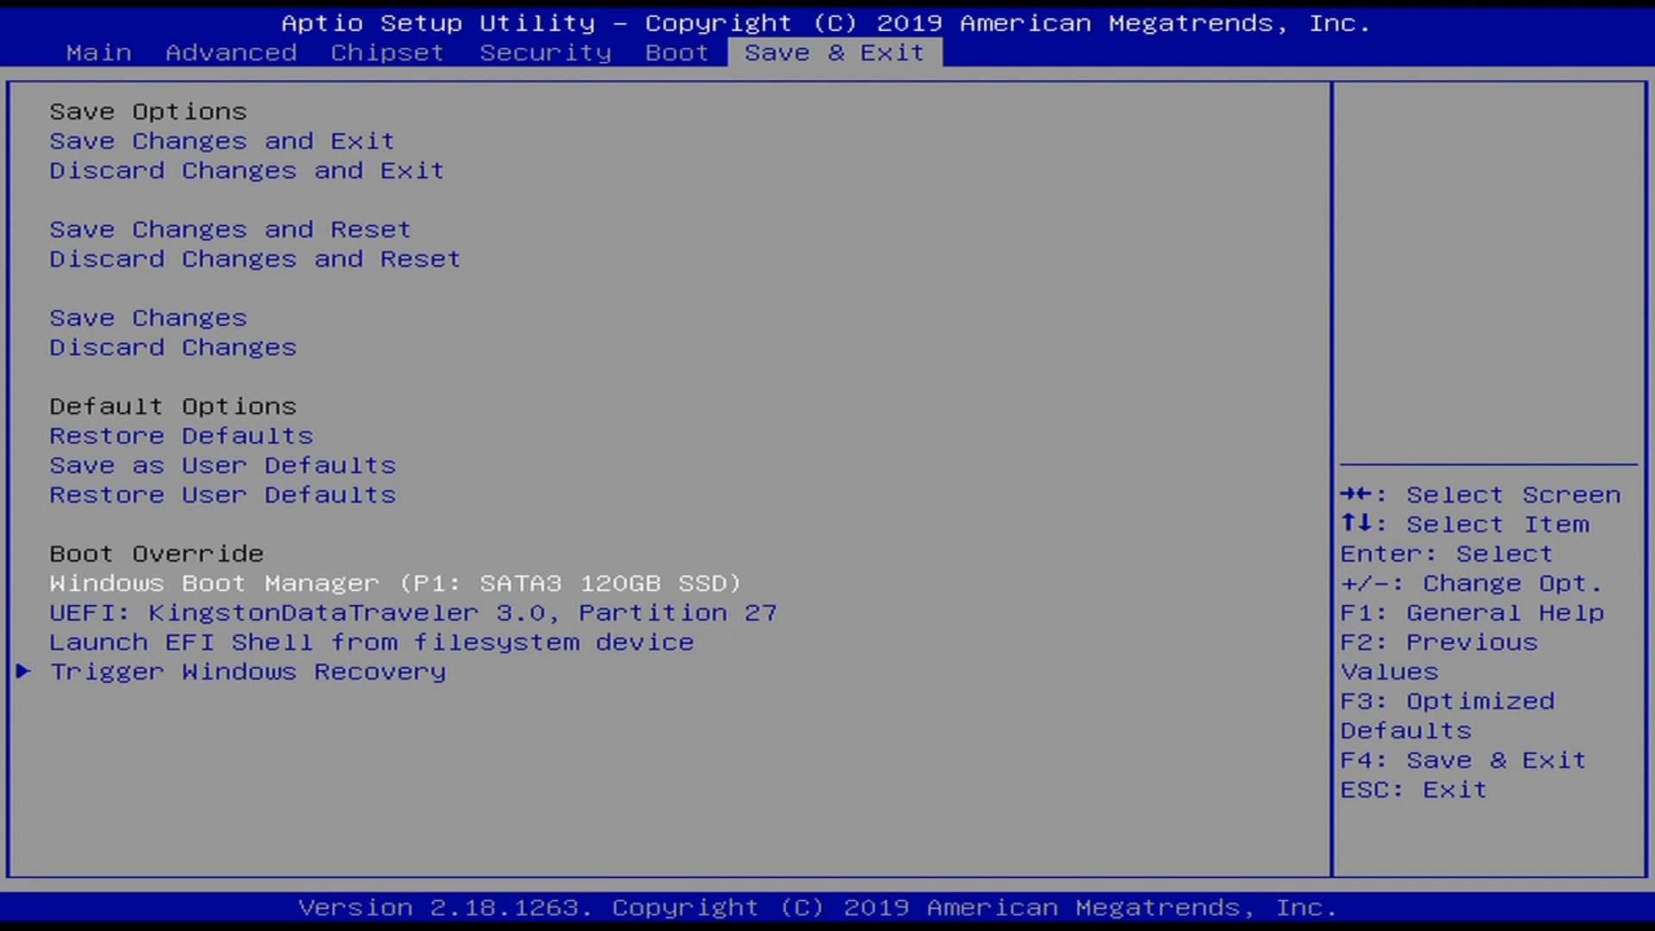
key("Down")
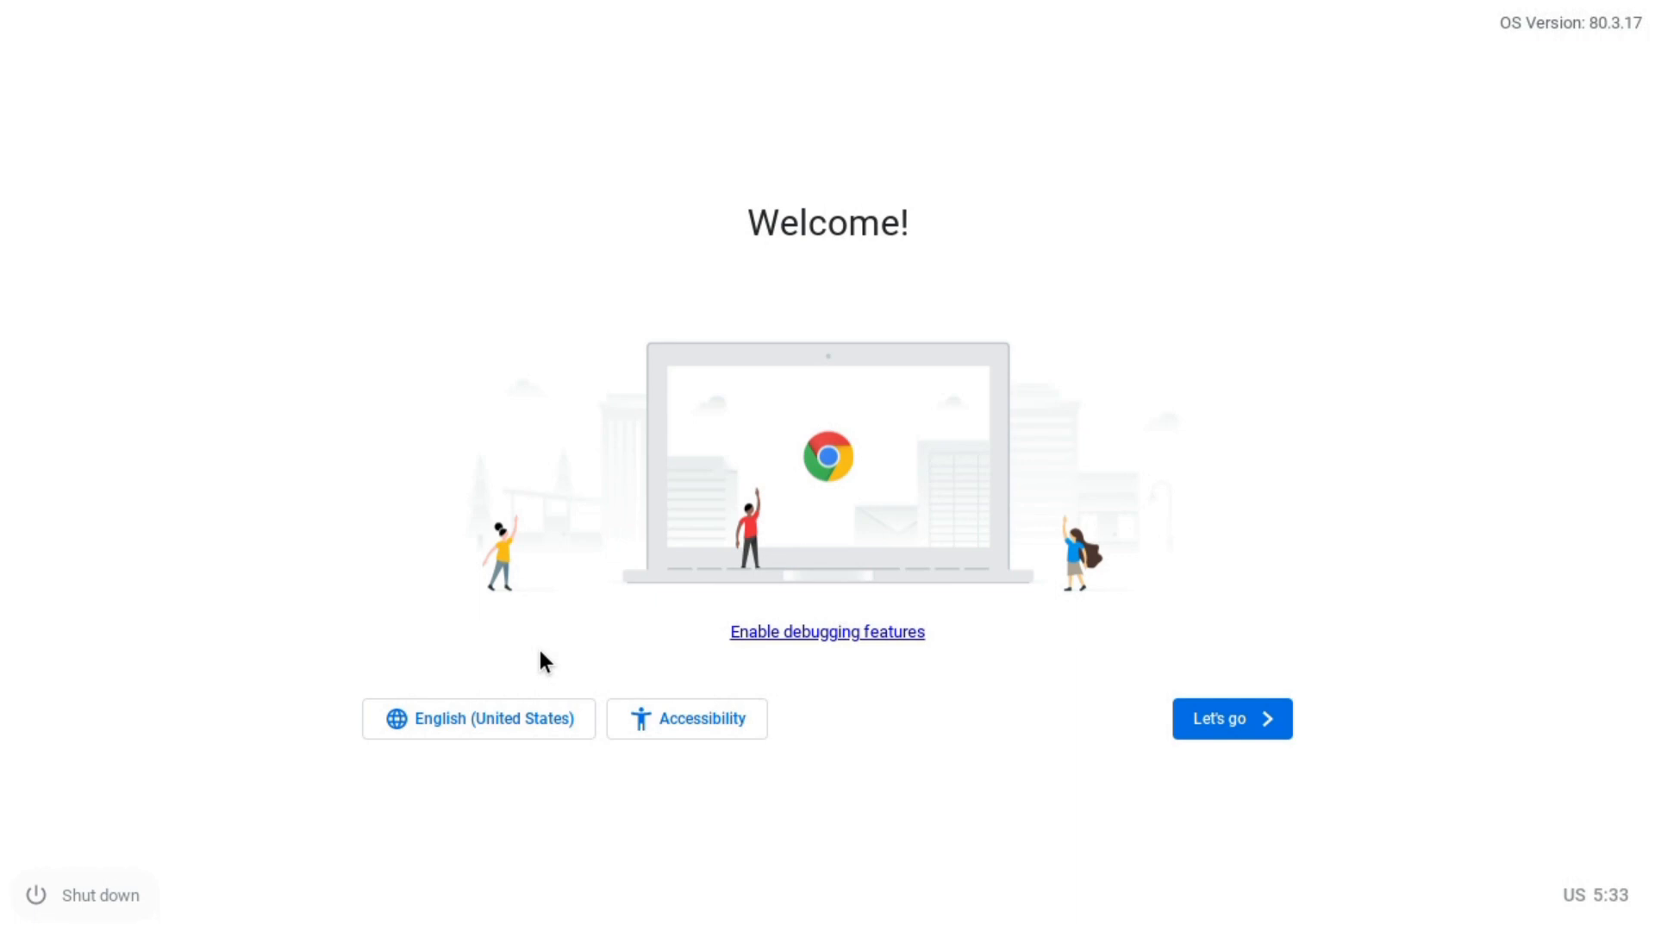
- Choose English (United Kingdom) as the language and UK as the keyboard layout, and confirm
left_click(454, 728)
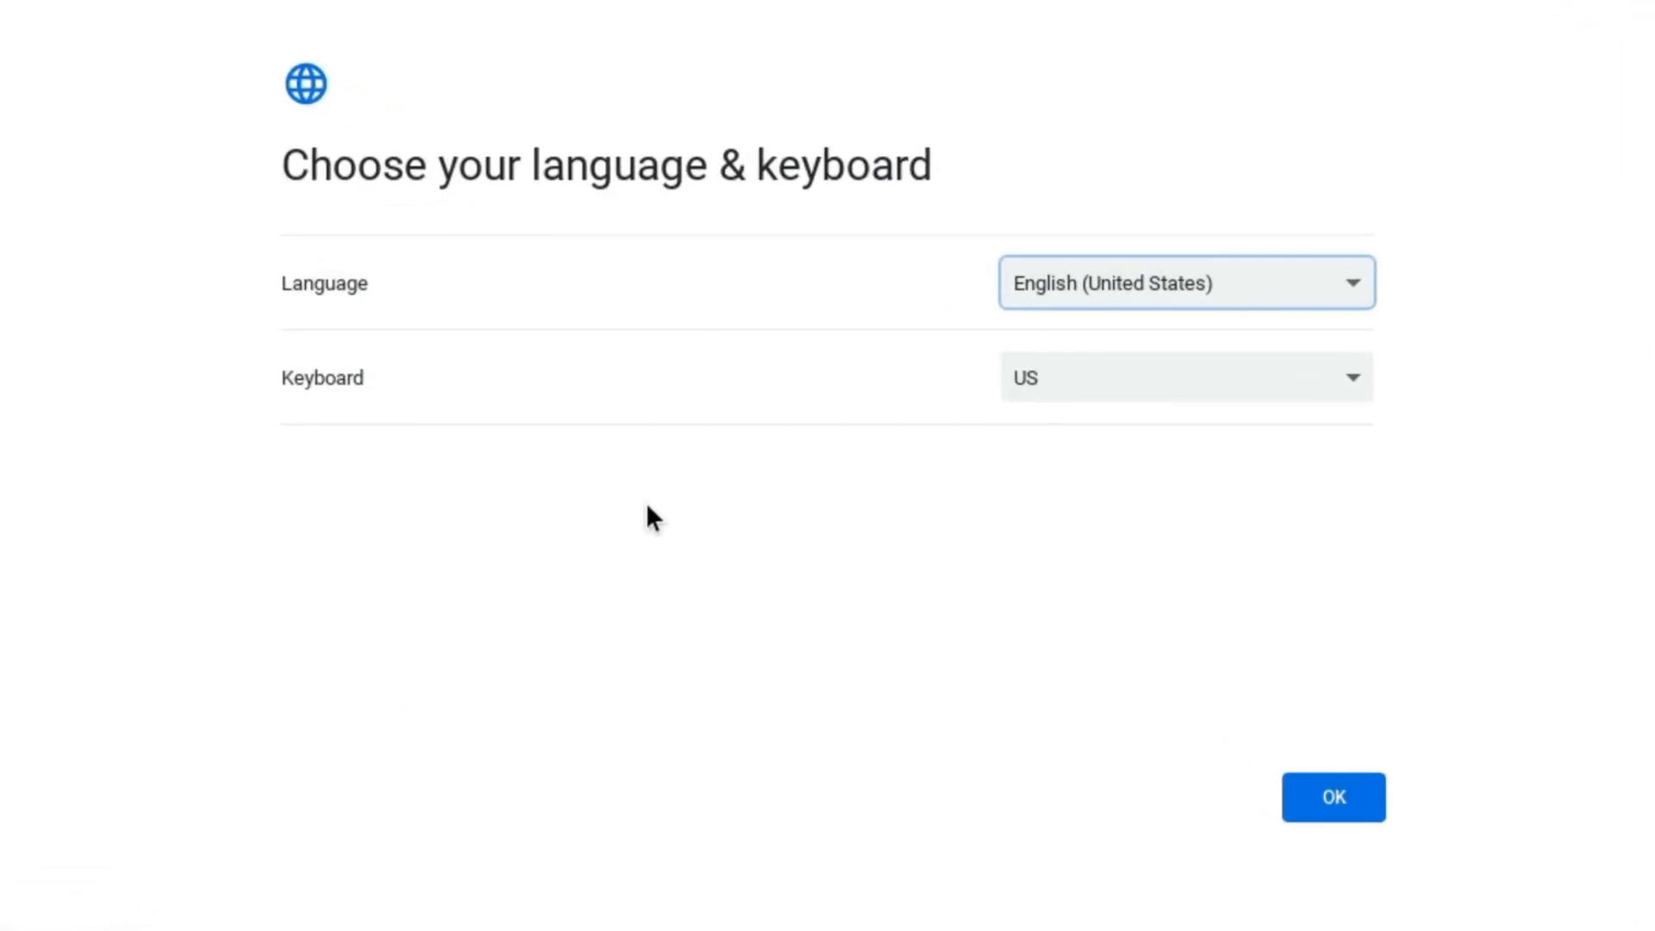
left_click(1108, 293)
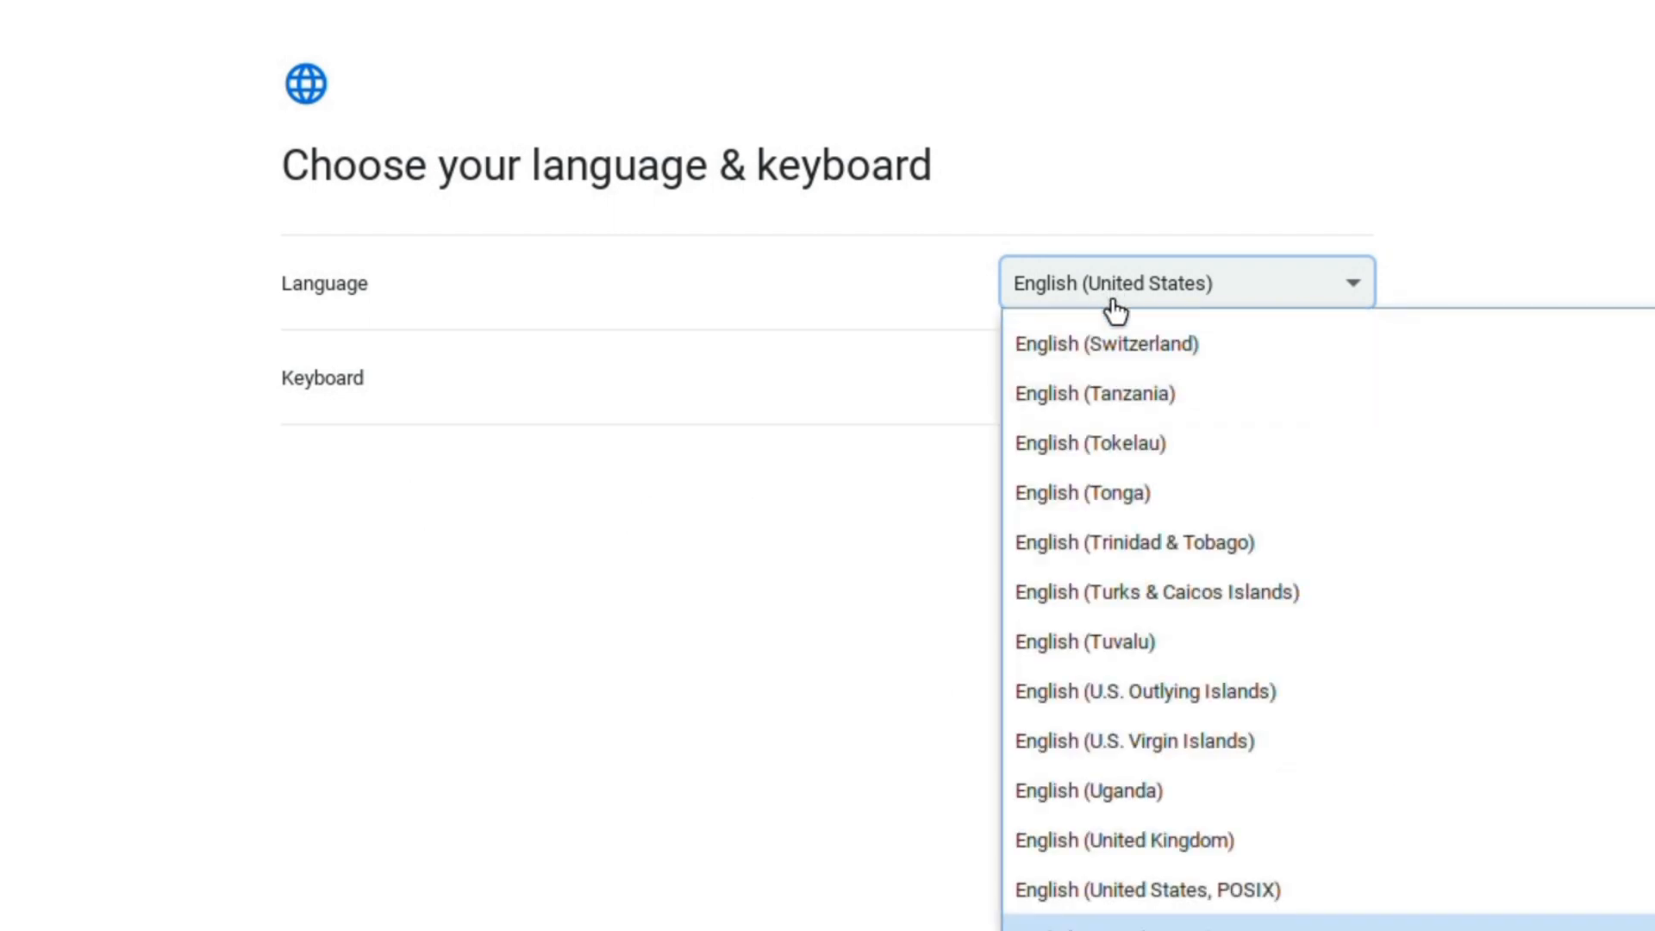
scroll(1129, 448, "up", 1)
scroll(1130, 871, "down", 1)
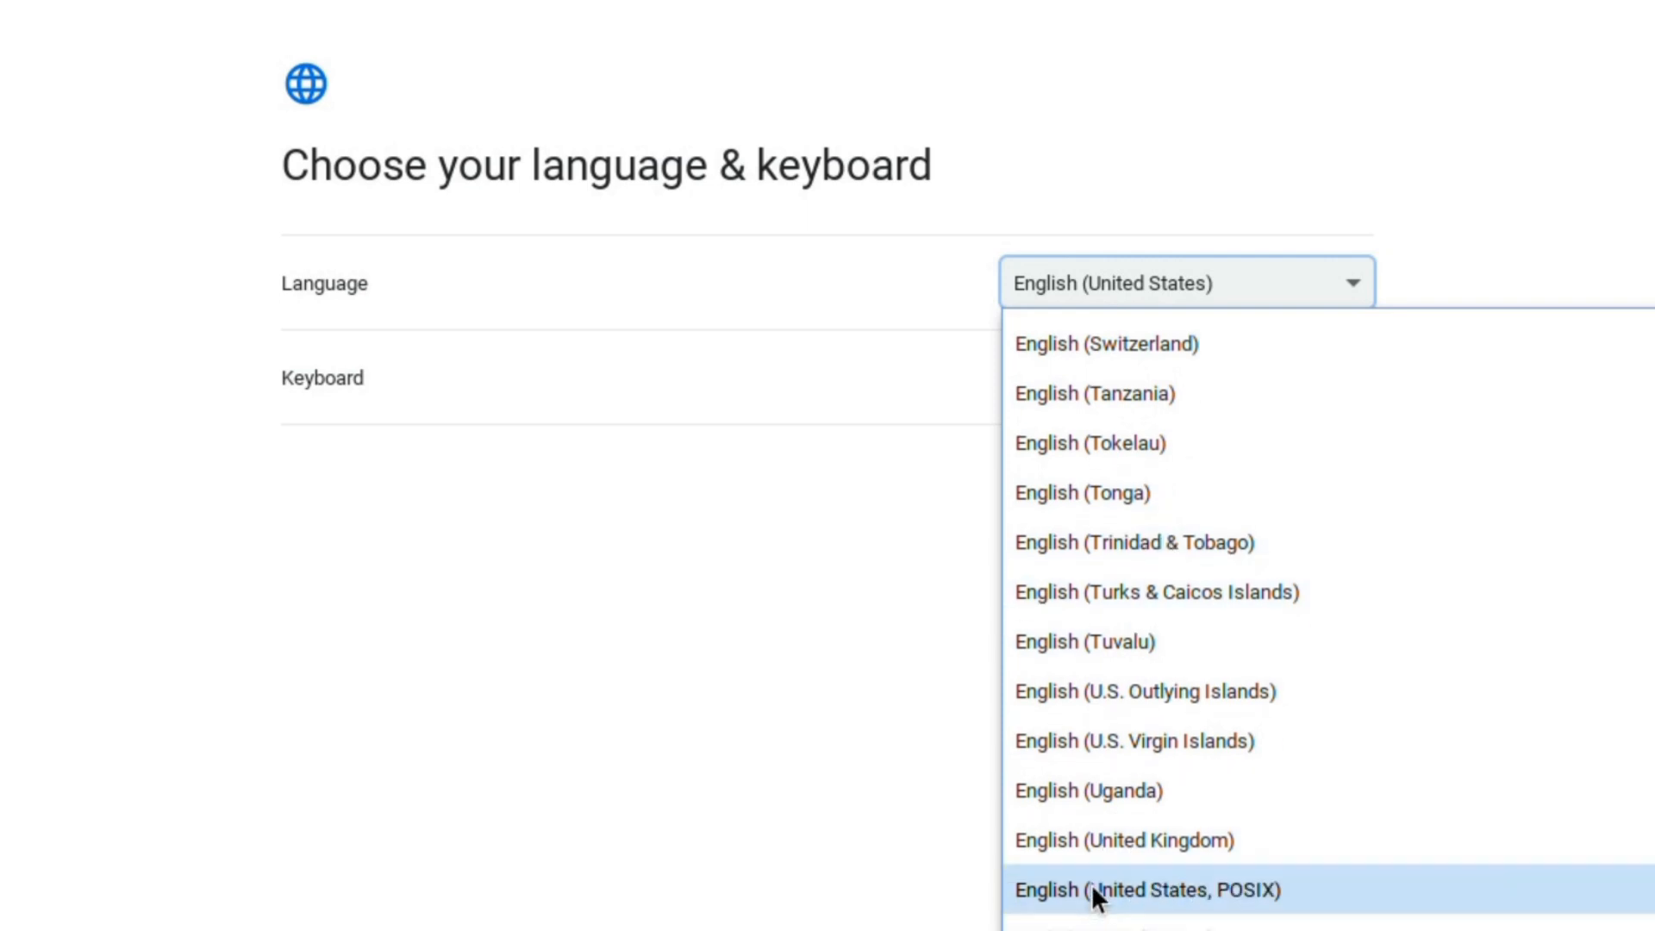
left_click(1068, 847)
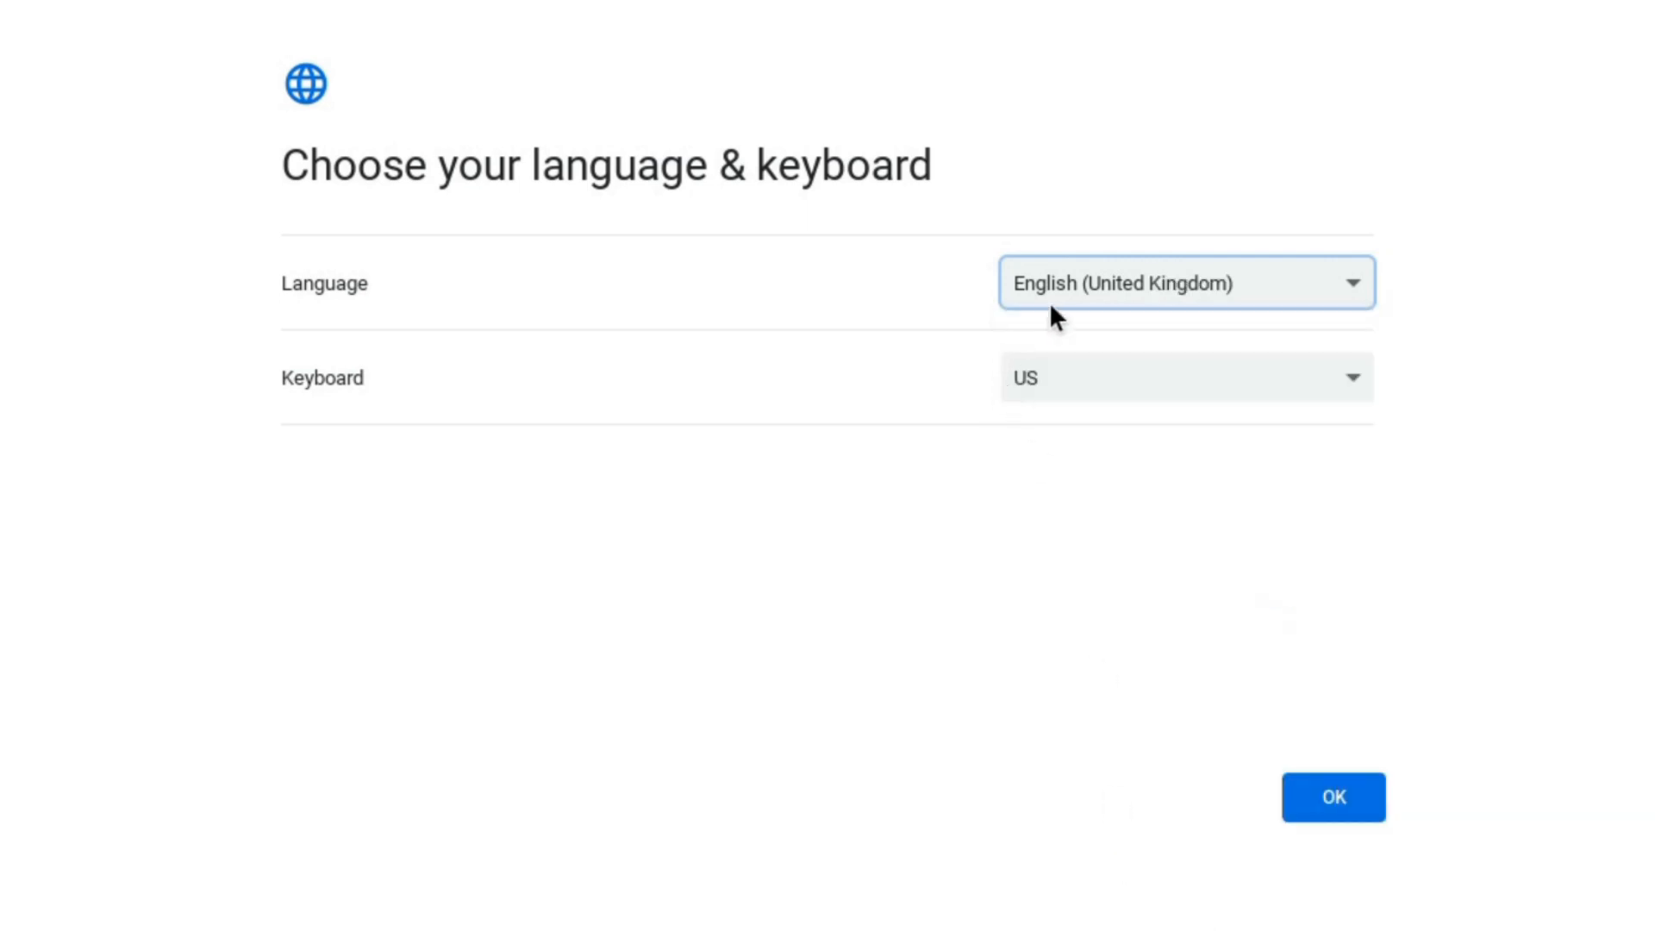
left_click(1039, 386)
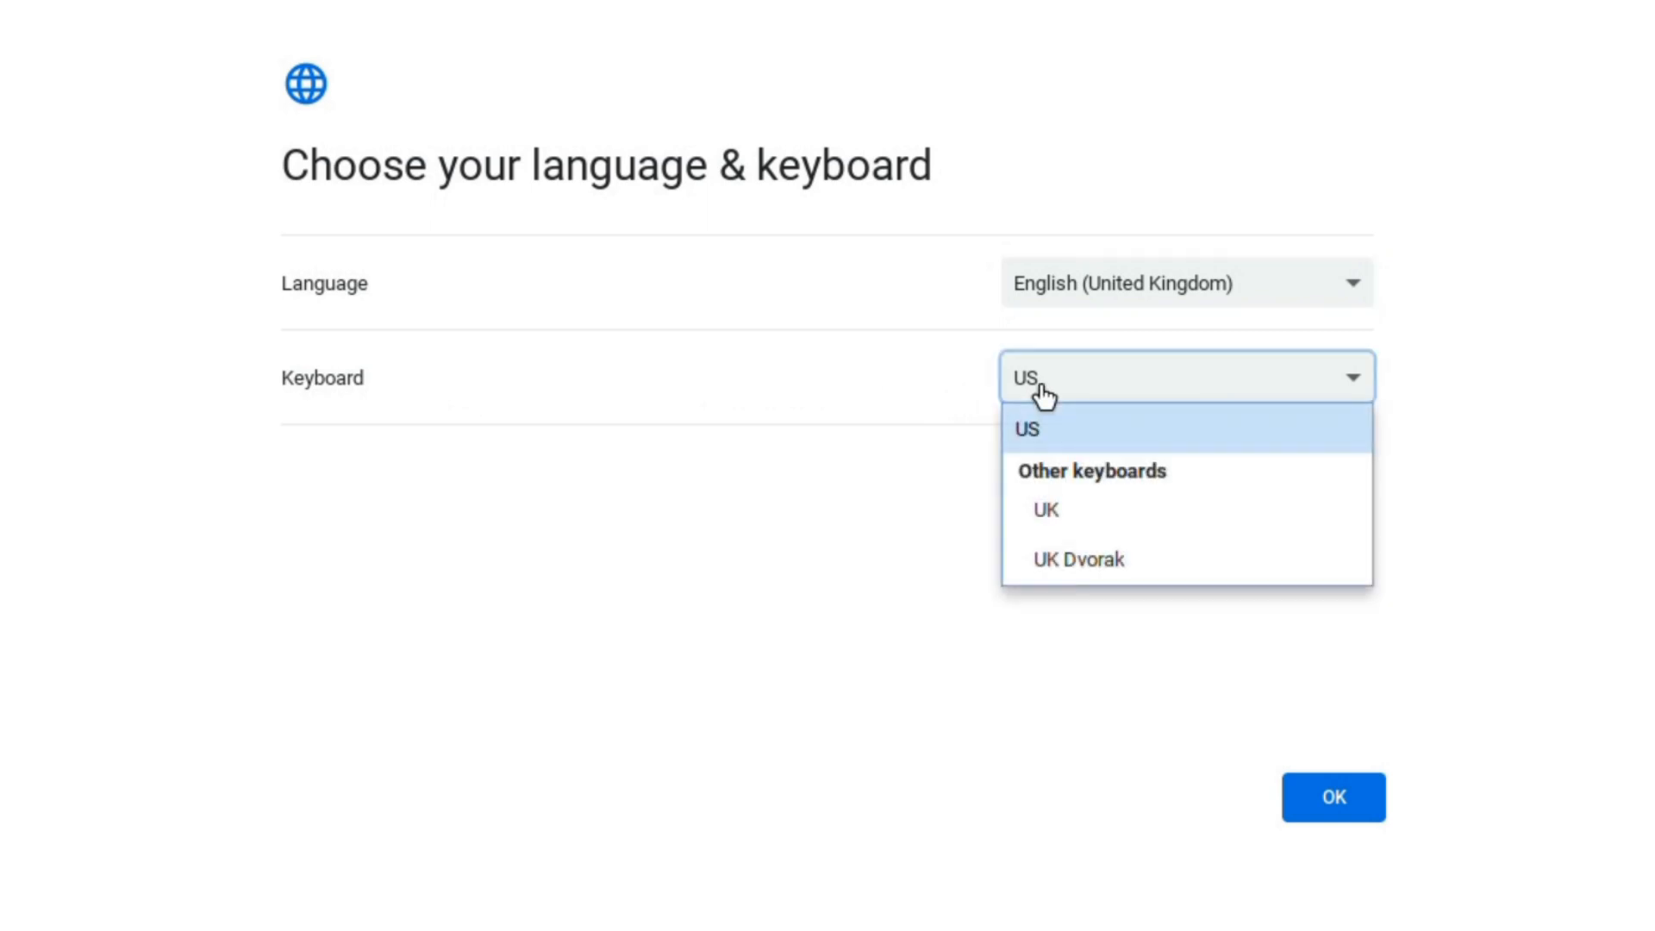
left_click(1048, 510)
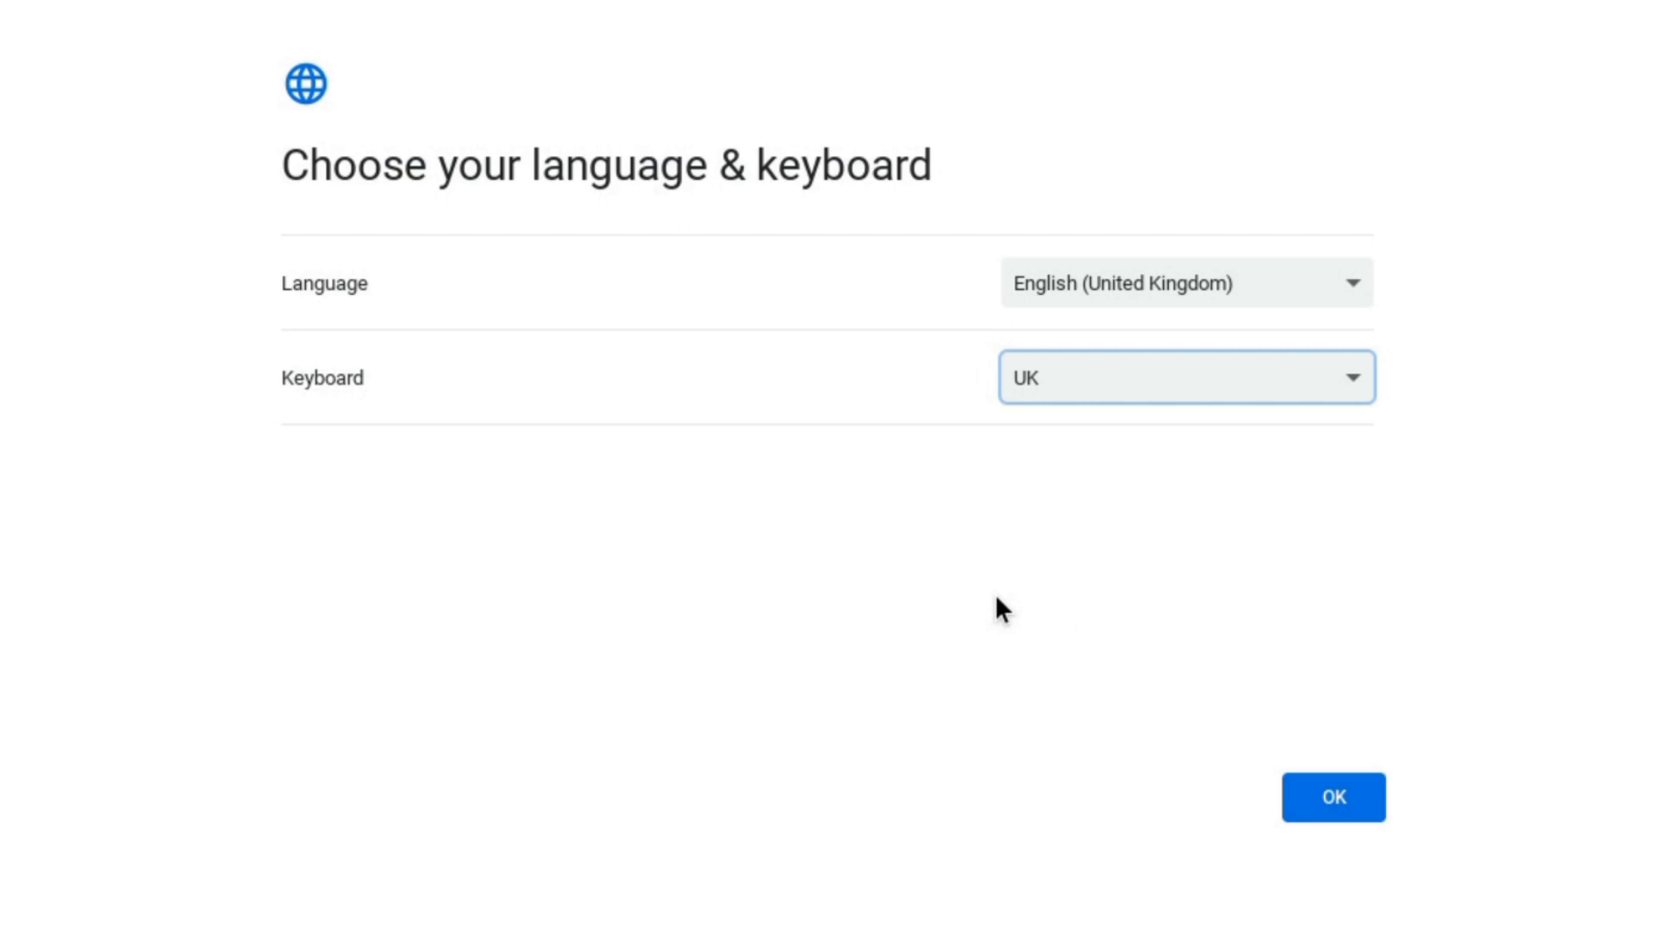
left_click(1320, 814)
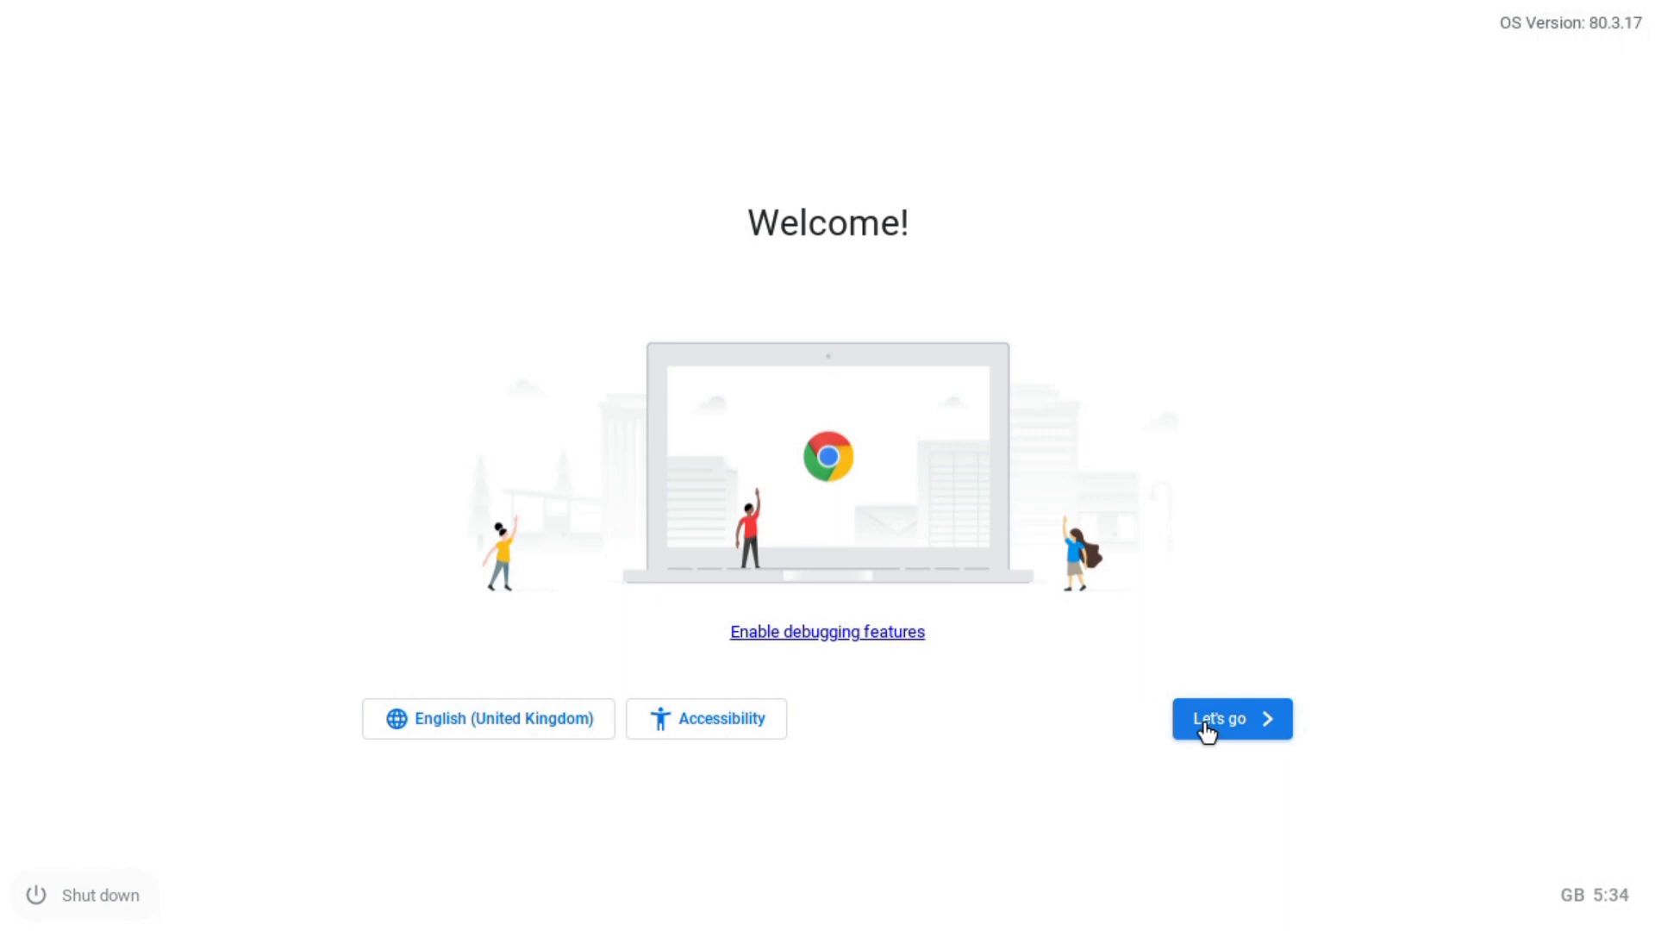
- Begin setup with Let's go and continue past the Ethernet-connected network screen
left_click(1222, 726)
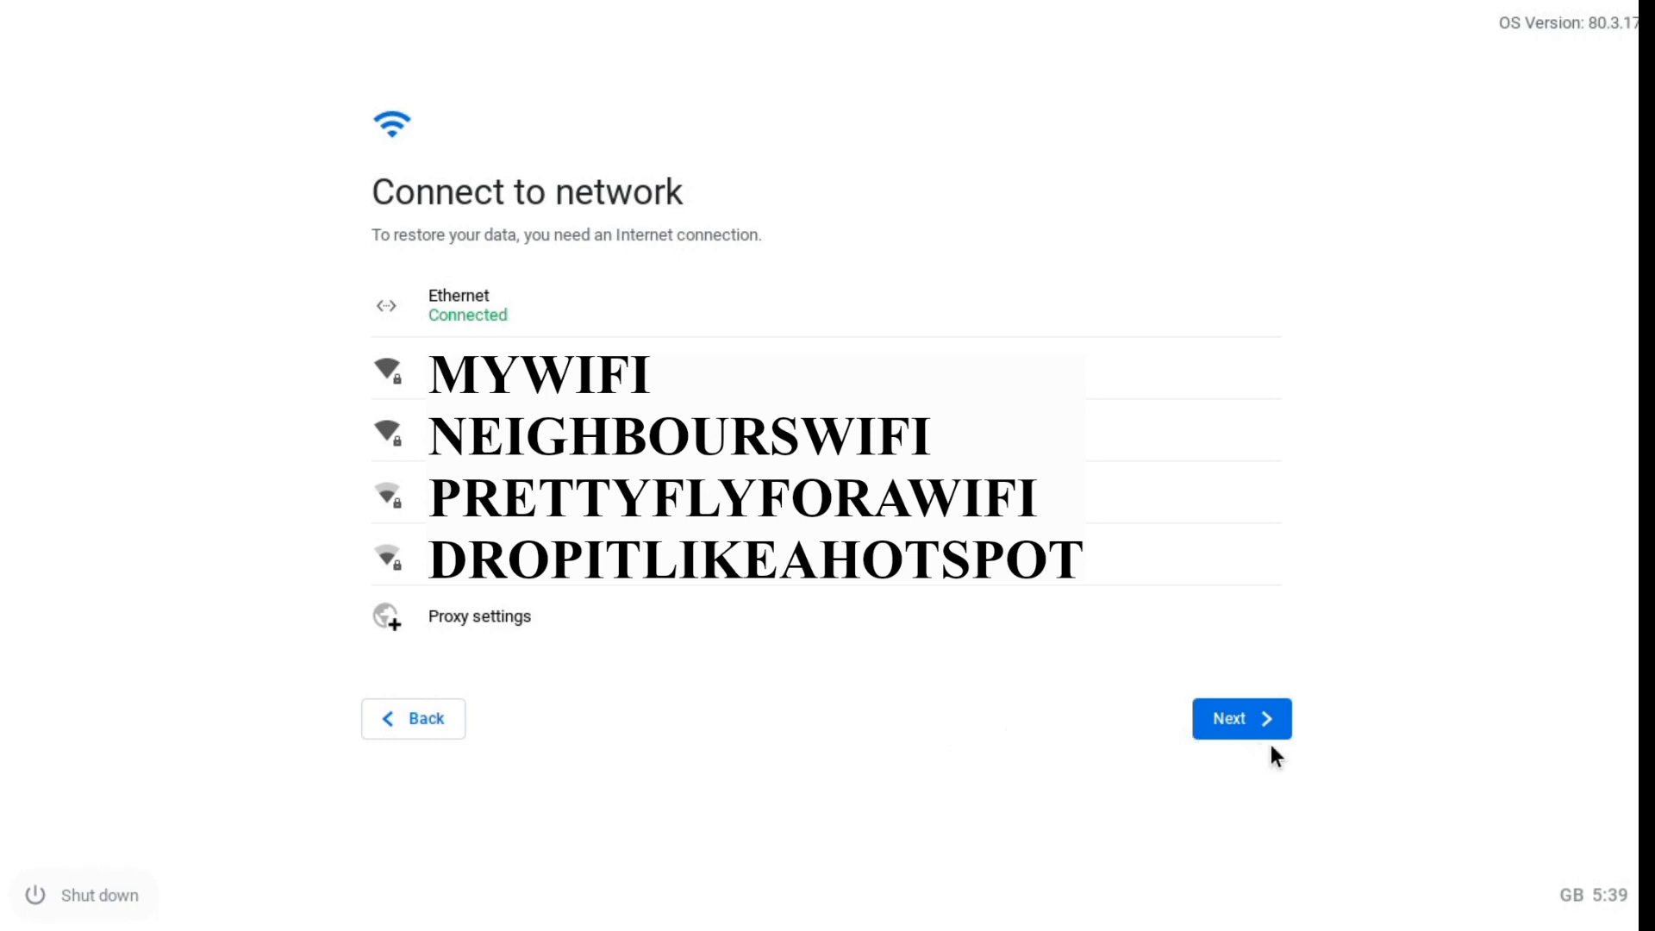
left_click(1230, 740)
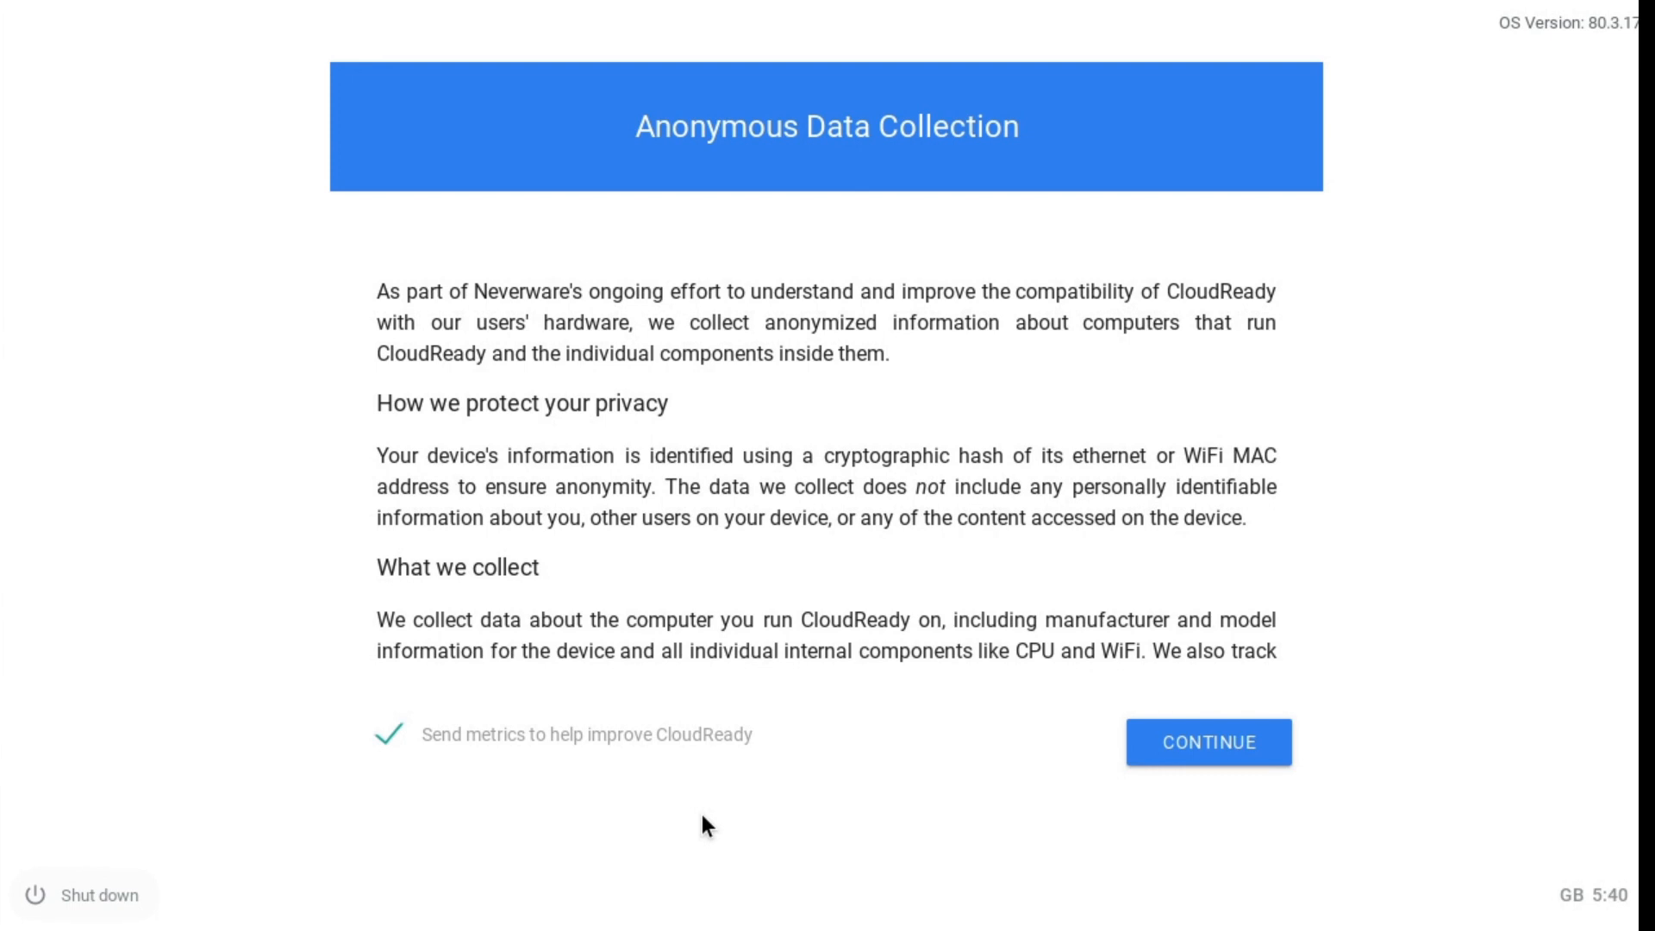
- Untick 'Send metrics to help improve CloudReady' and continue to the Chromebook sign-in page
key("Tab")
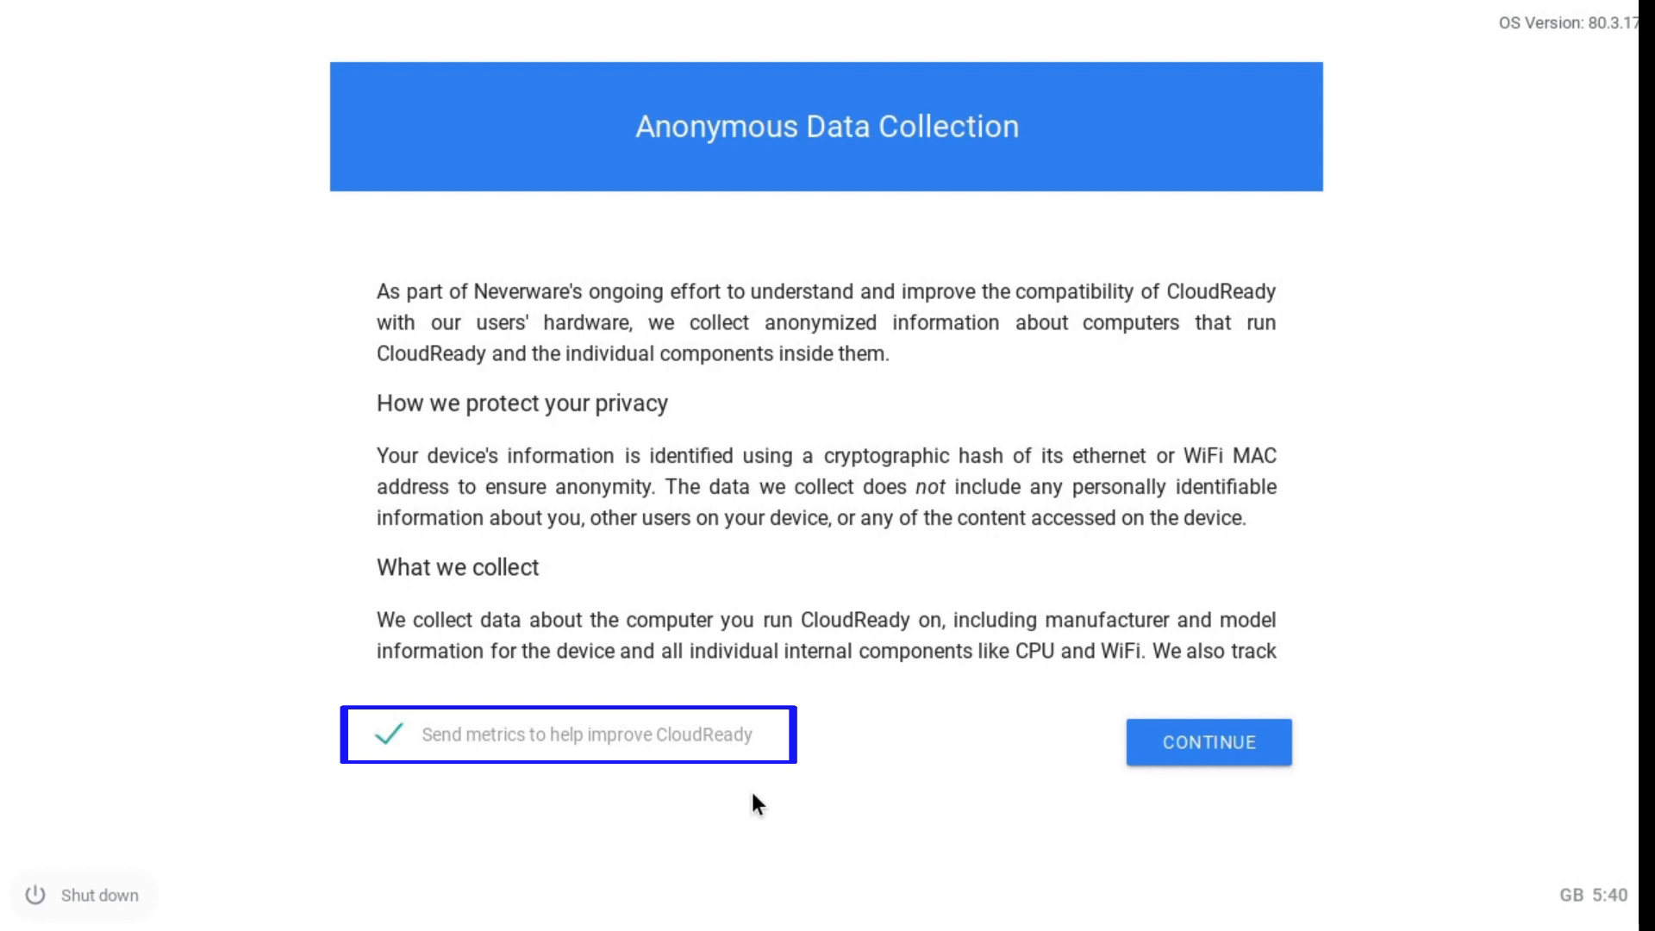
left_click(474, 739)
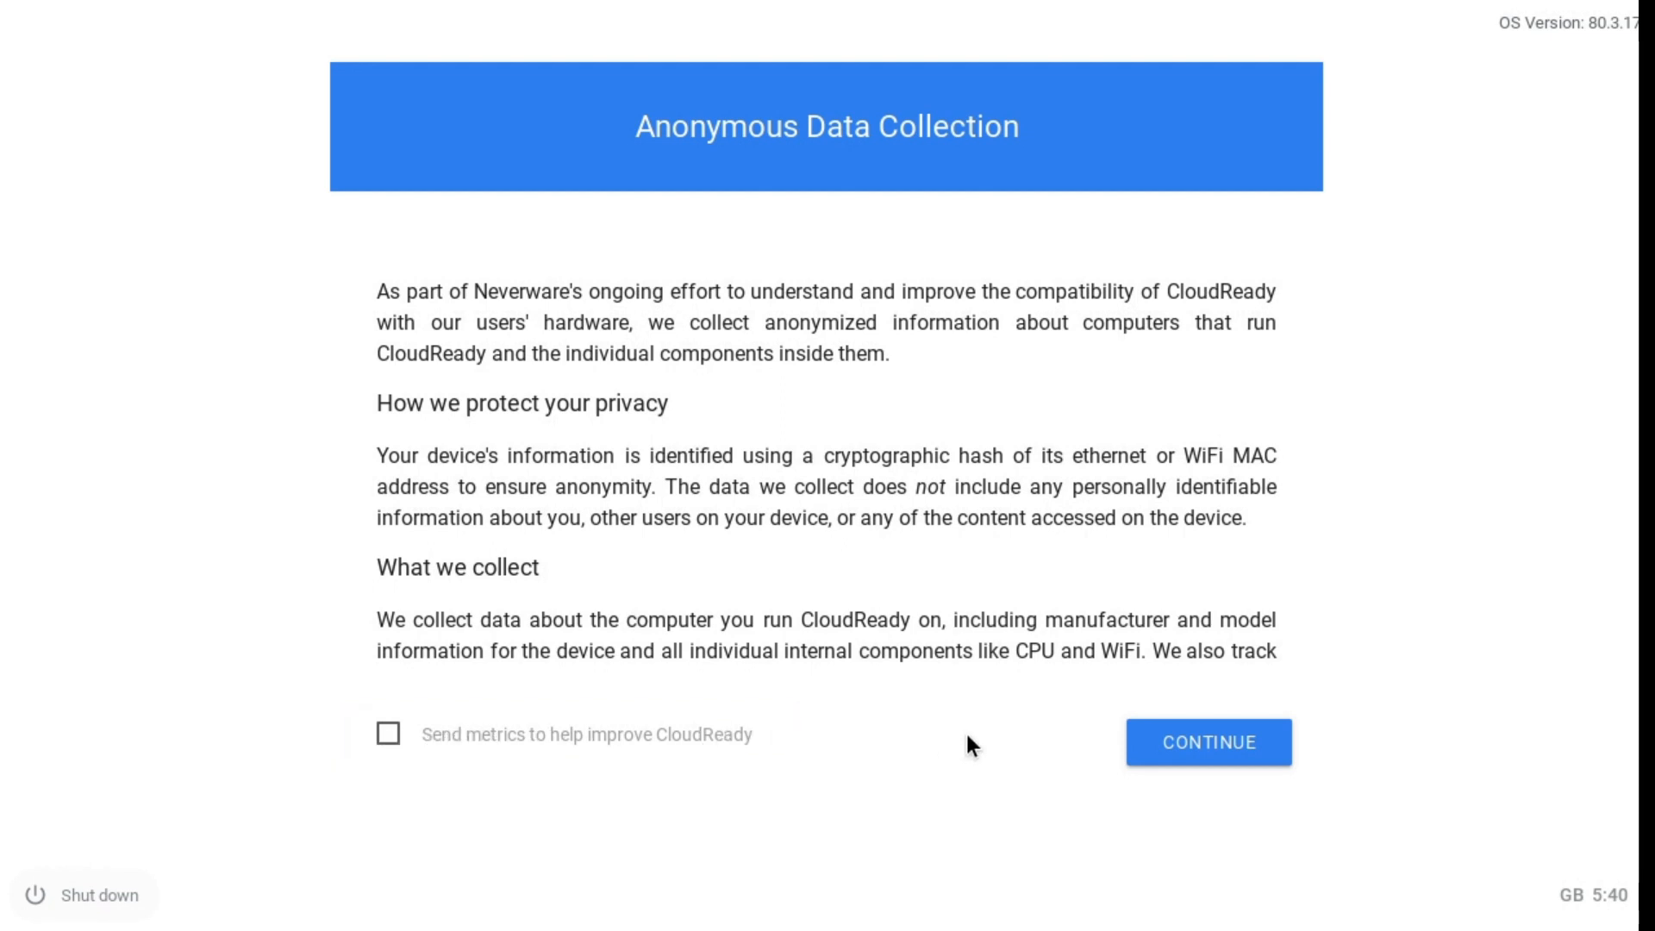
left_click(1205, 744)
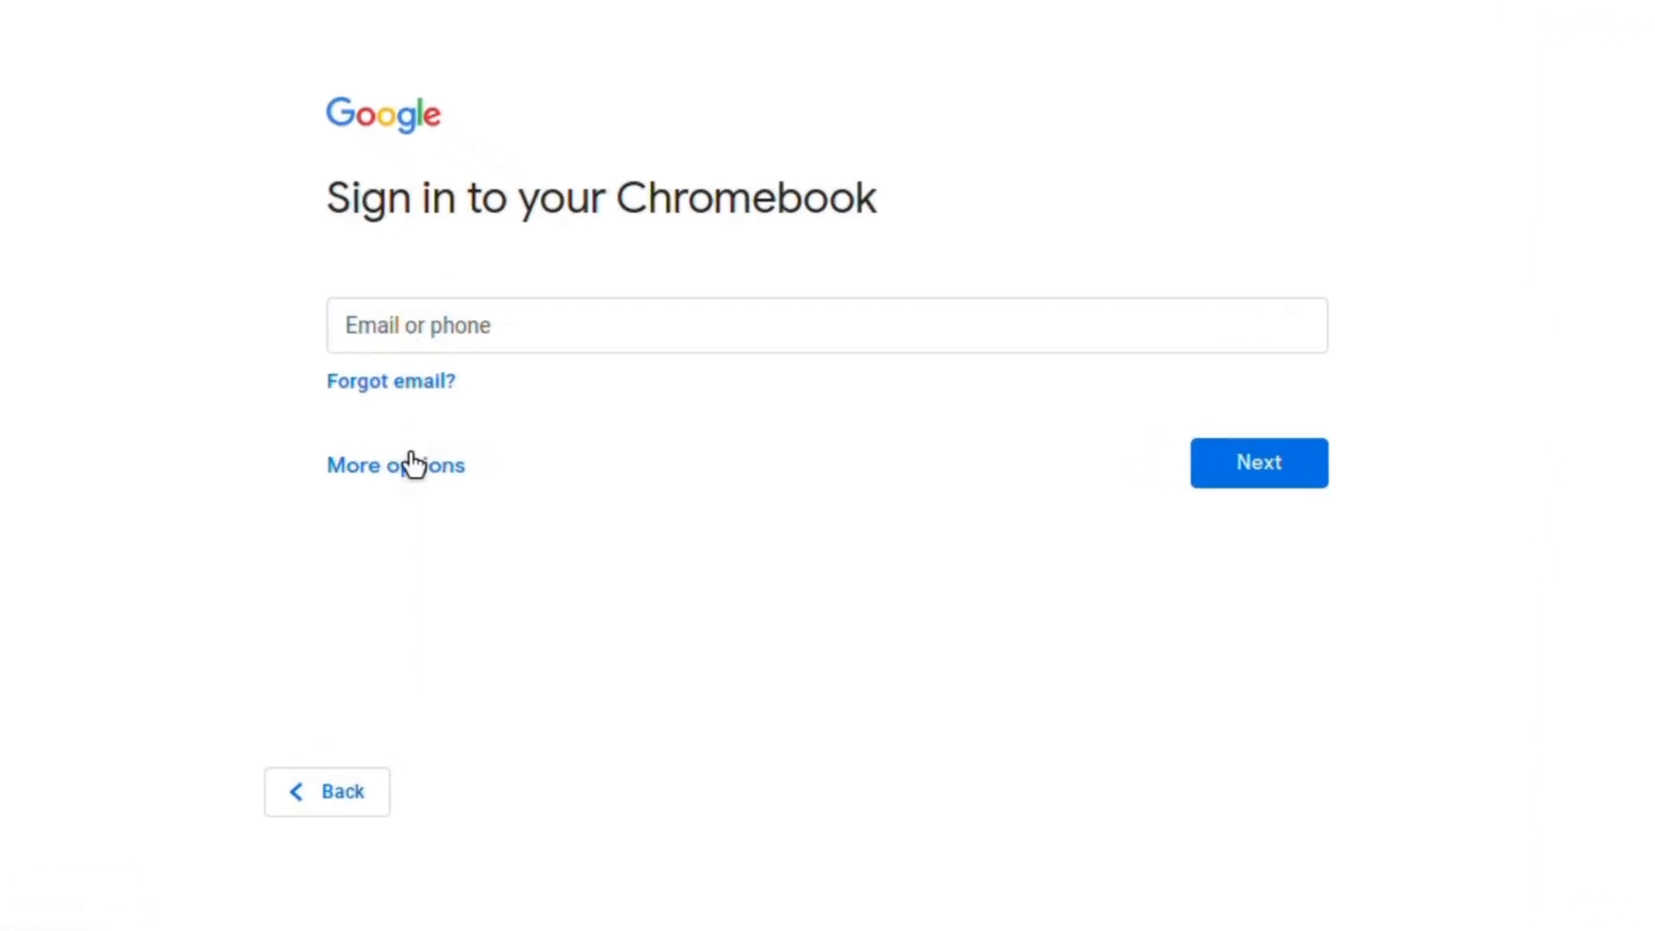
- Look at the Create account option under More options, then go back to signing in
left_click(402, 473)
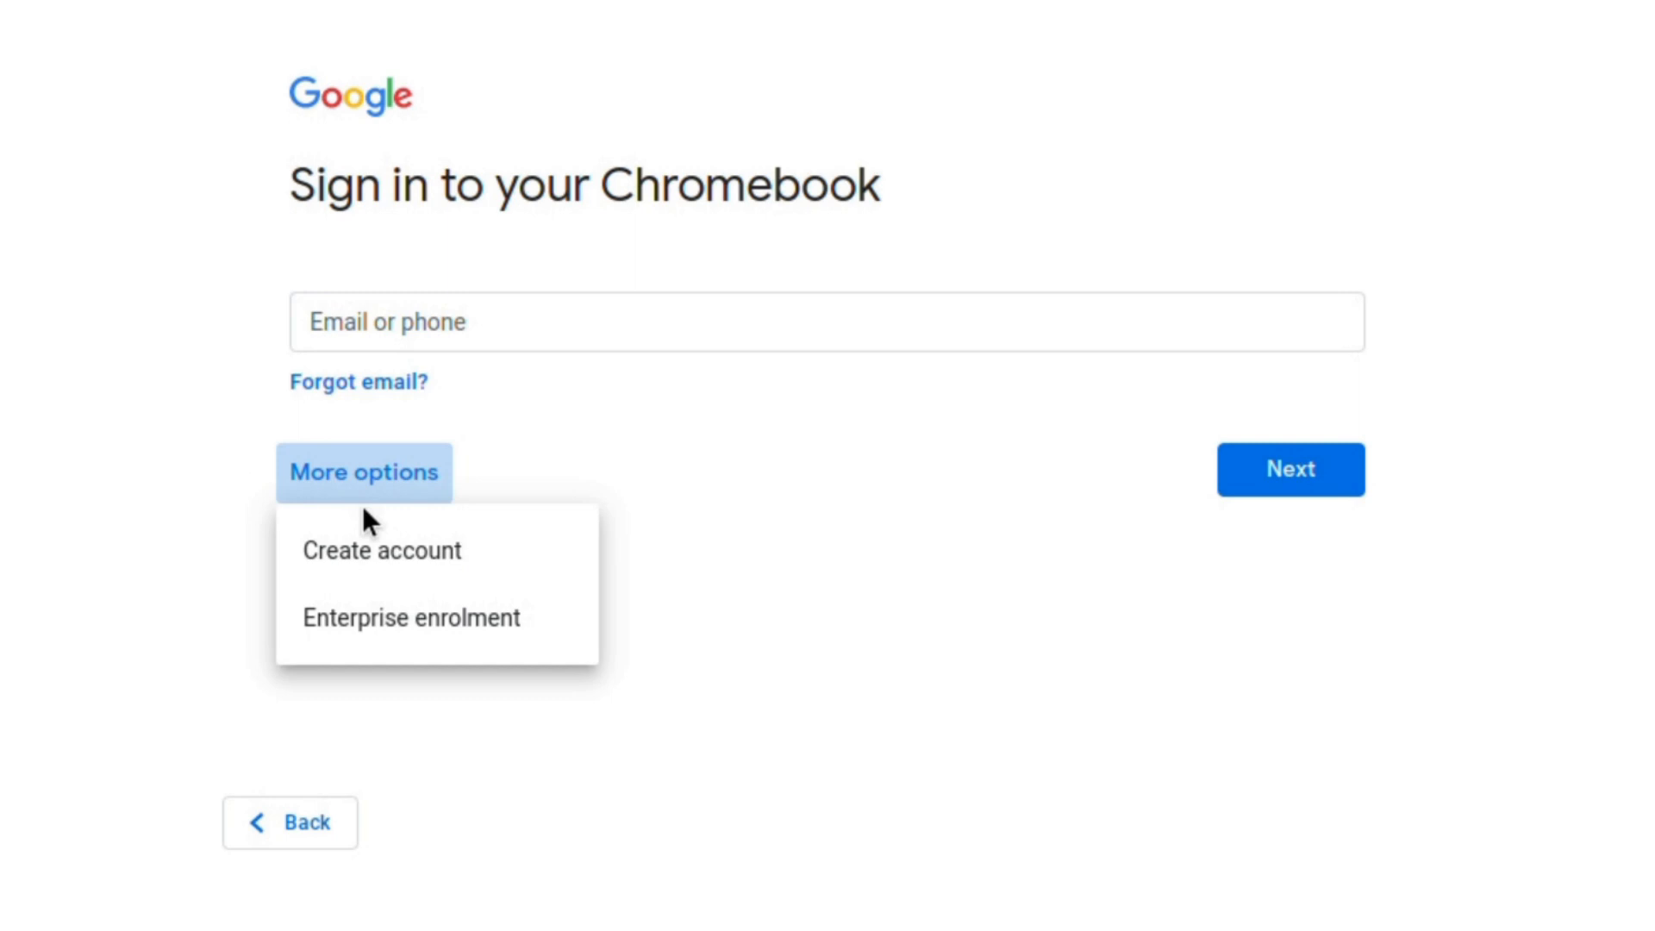
left_click(362, 560)
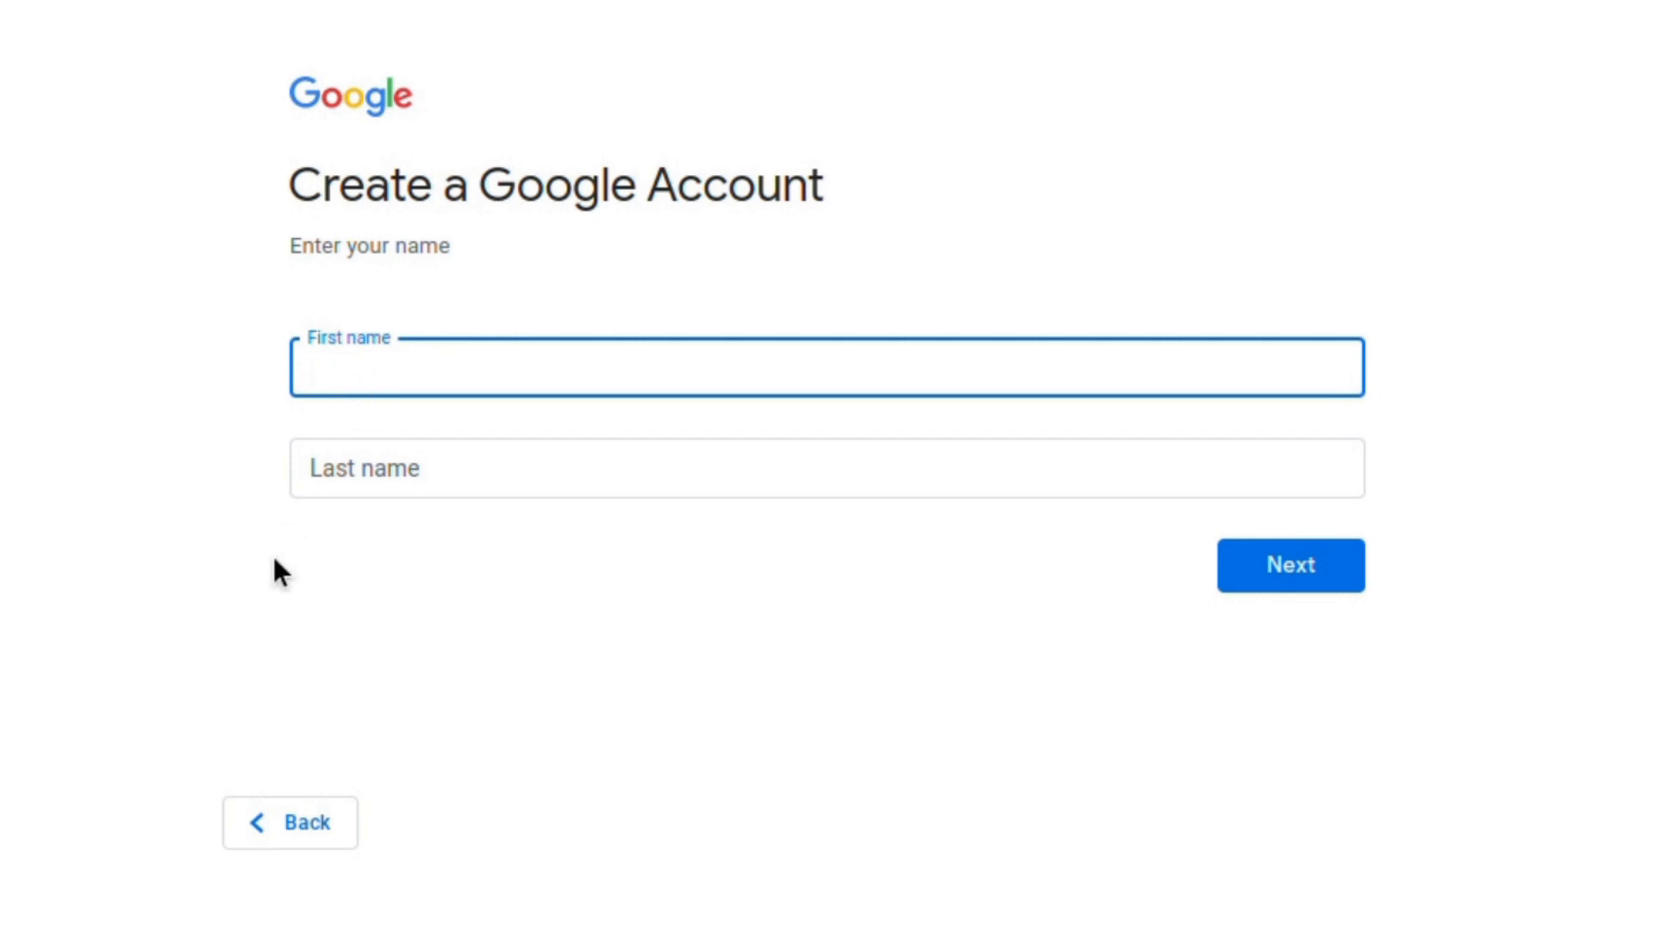
left_click(281, 821)
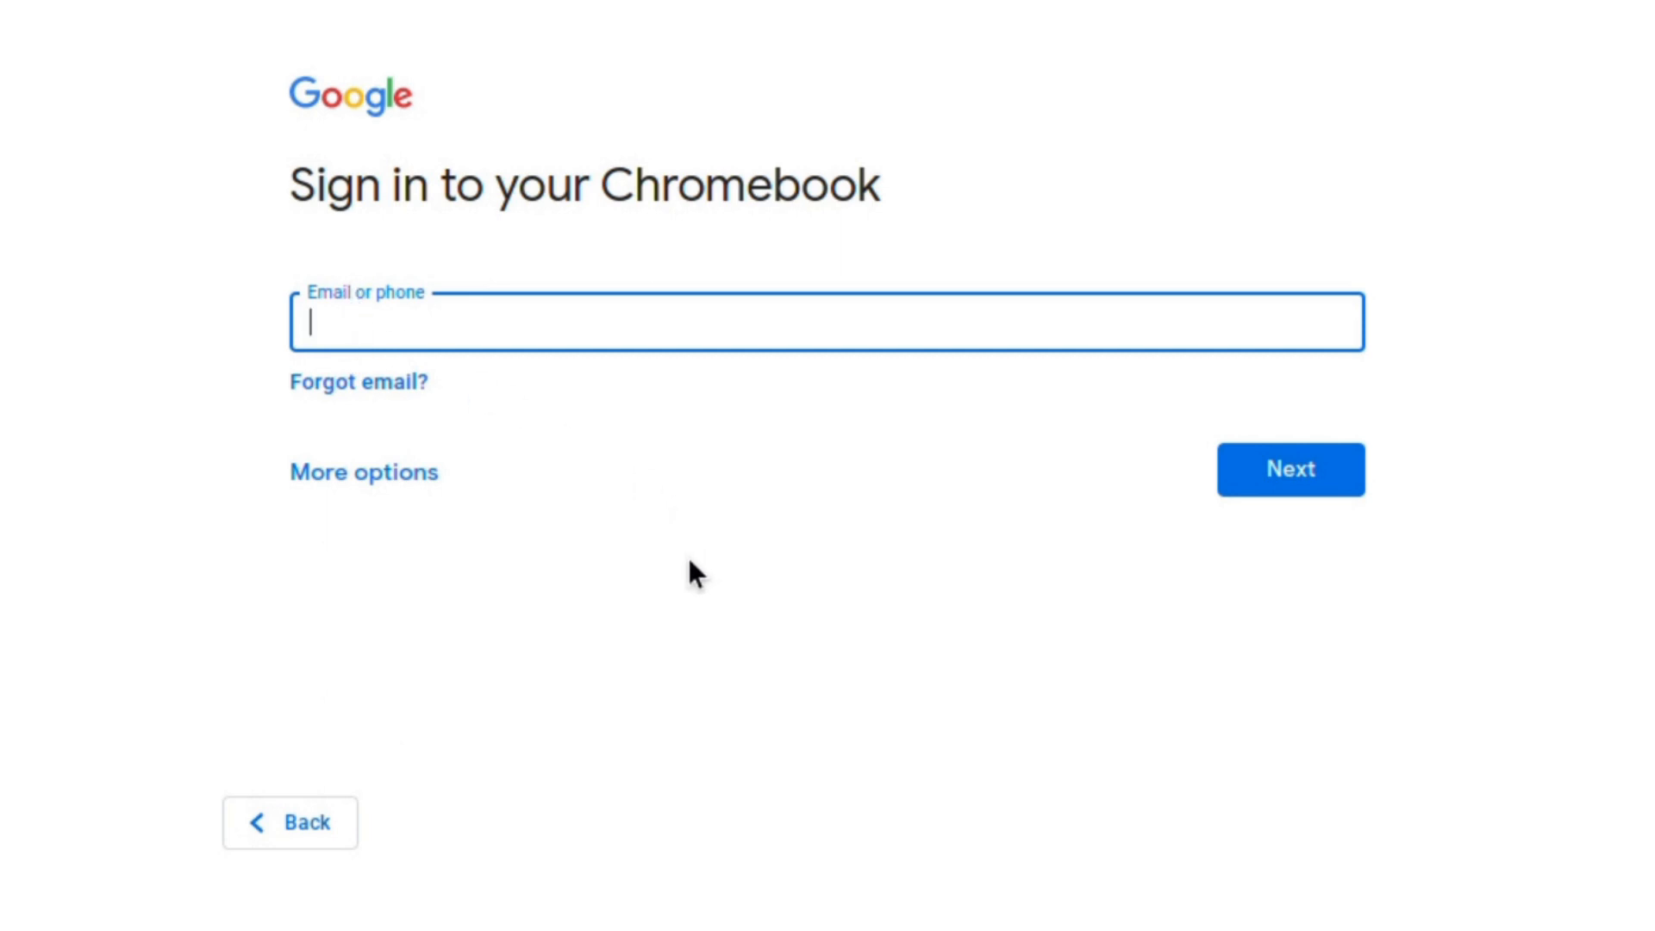
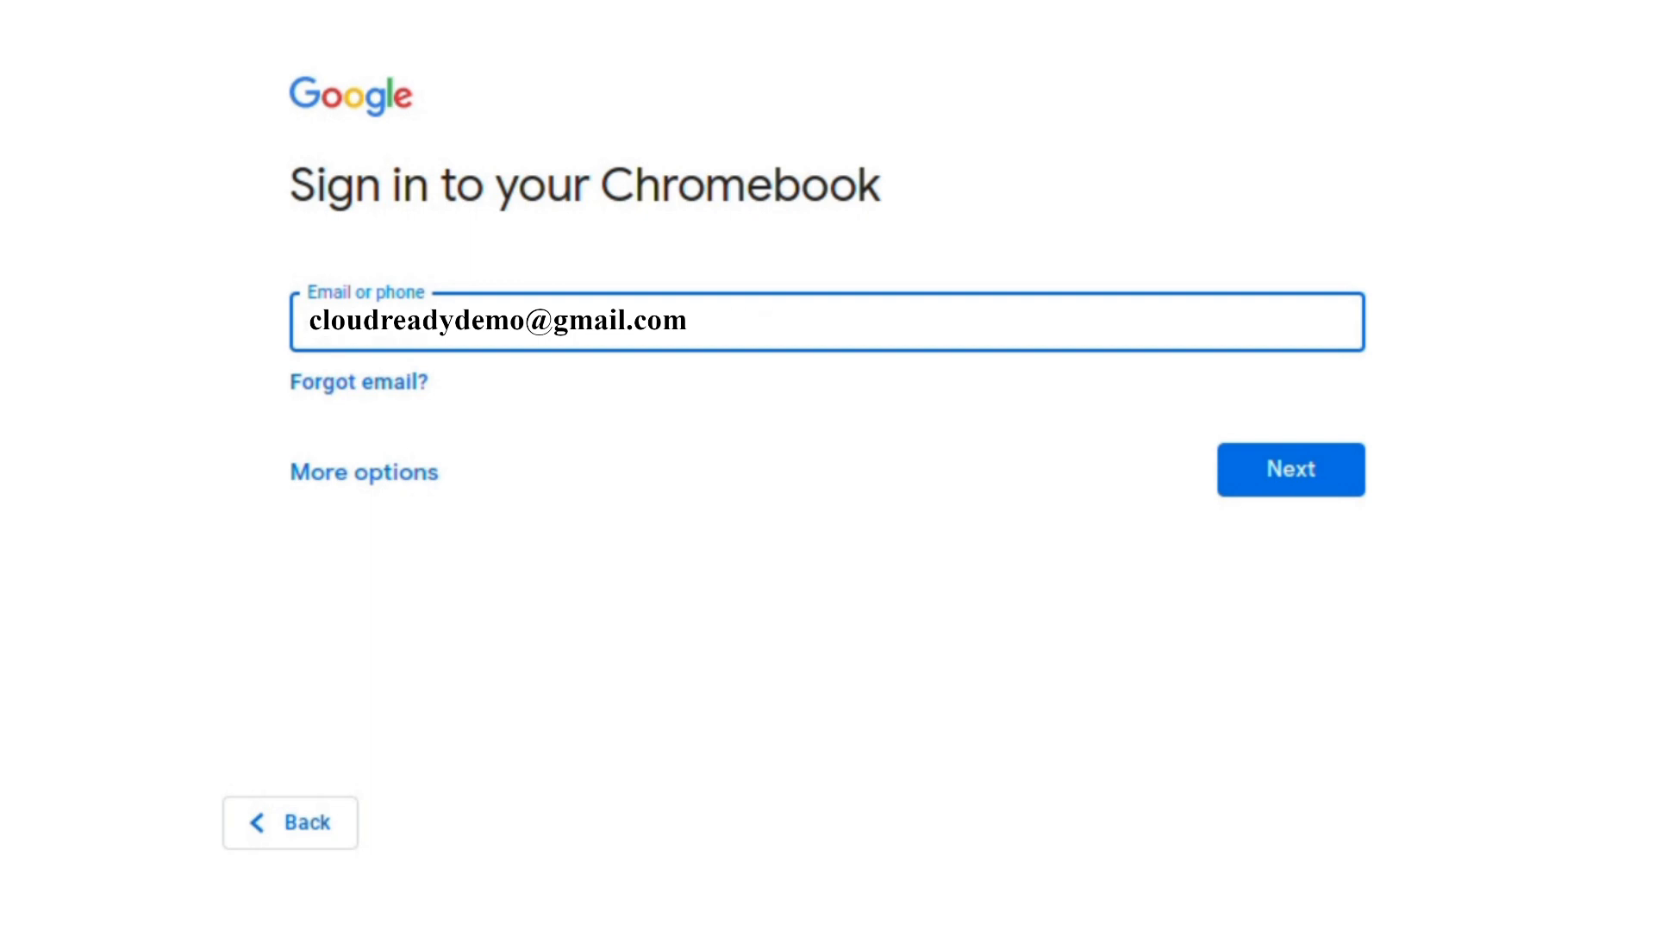
- Enter the Google account e-mail and password to sign in
left_click(1334, 474)
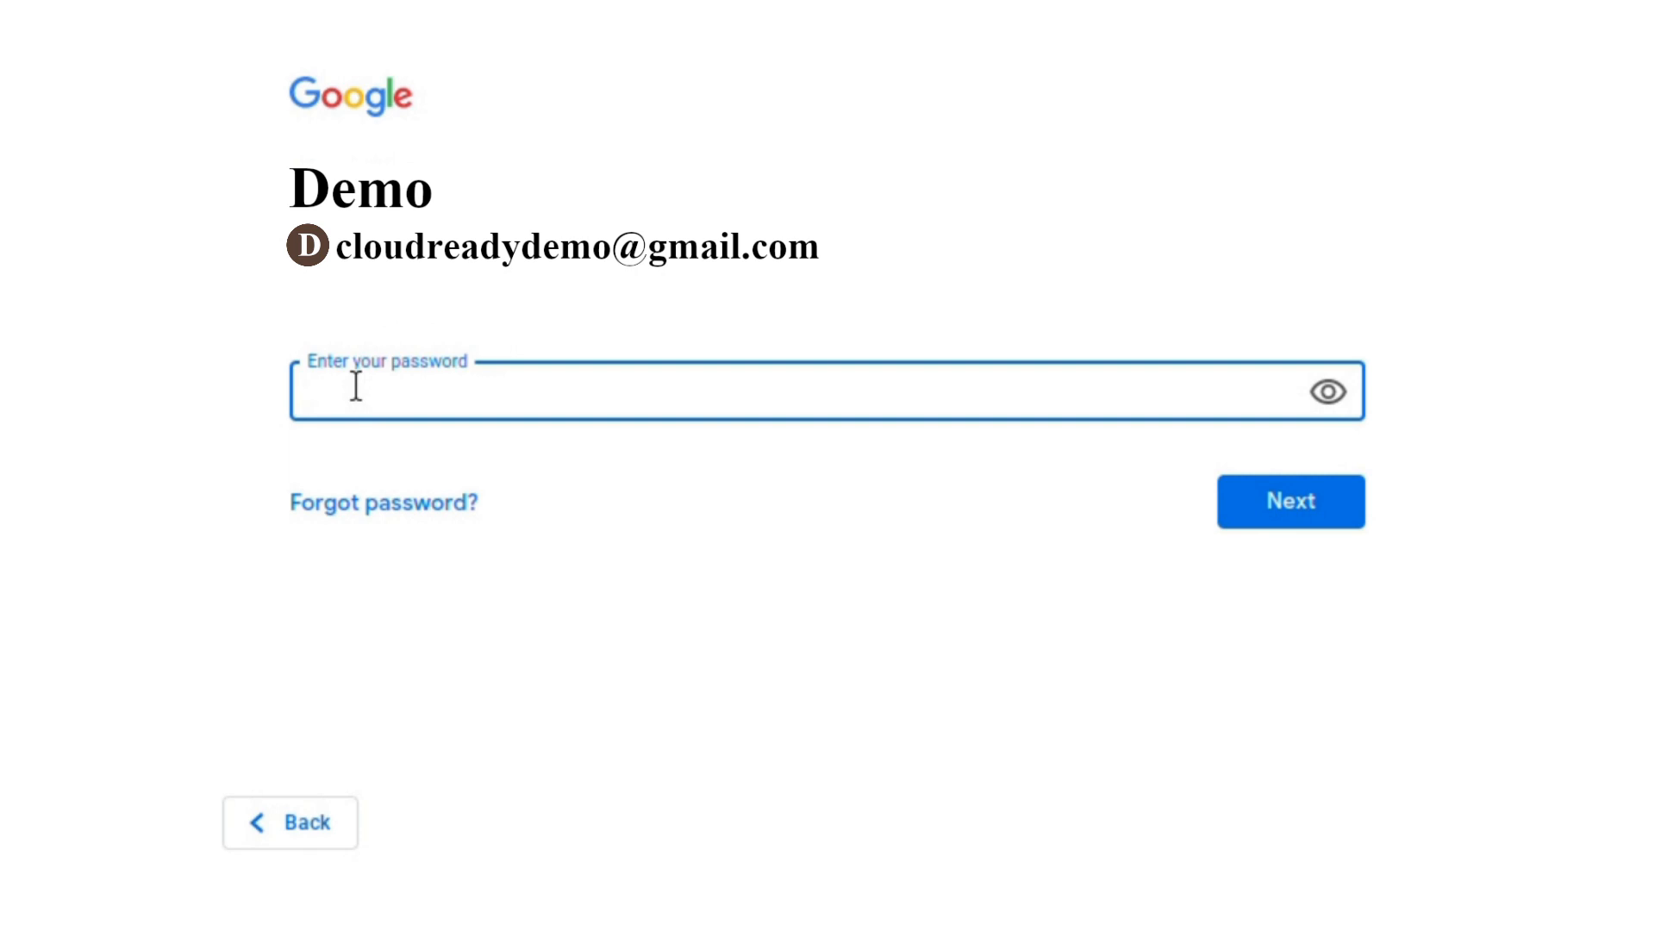
type("•••••••••••••")
left_click(1290, 510)
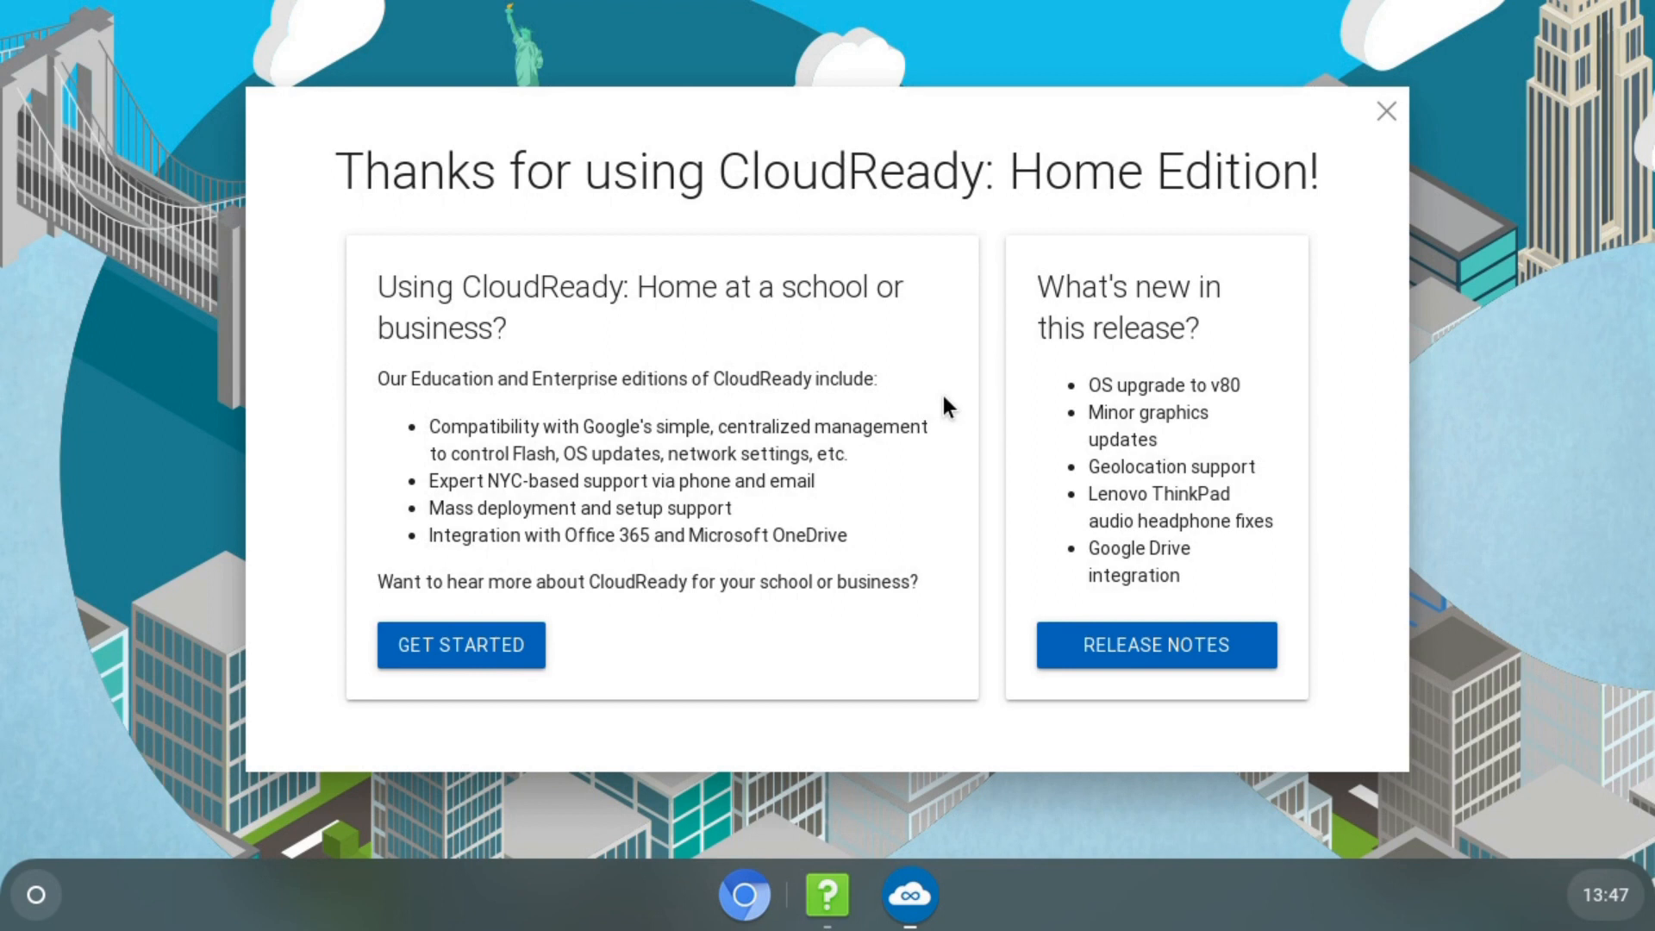
- Close the Thanks welcome dialog, then step through the desktop tour with Take a tour, Next and Finish
left_click(1385, 111)
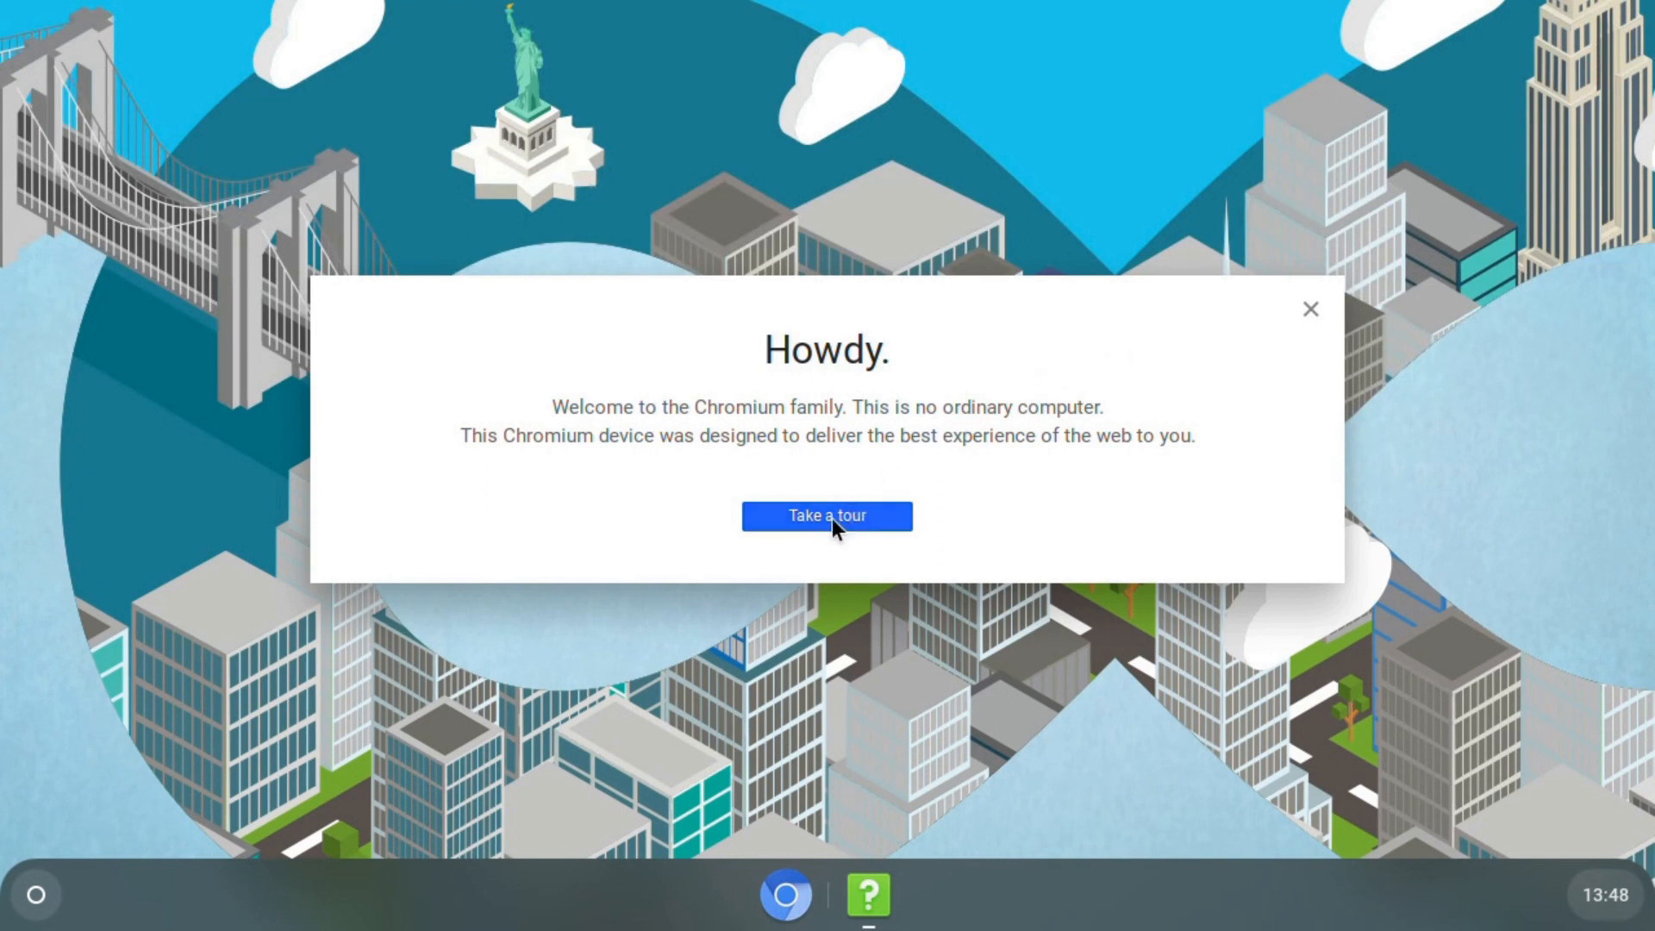
left_click(810, 519)
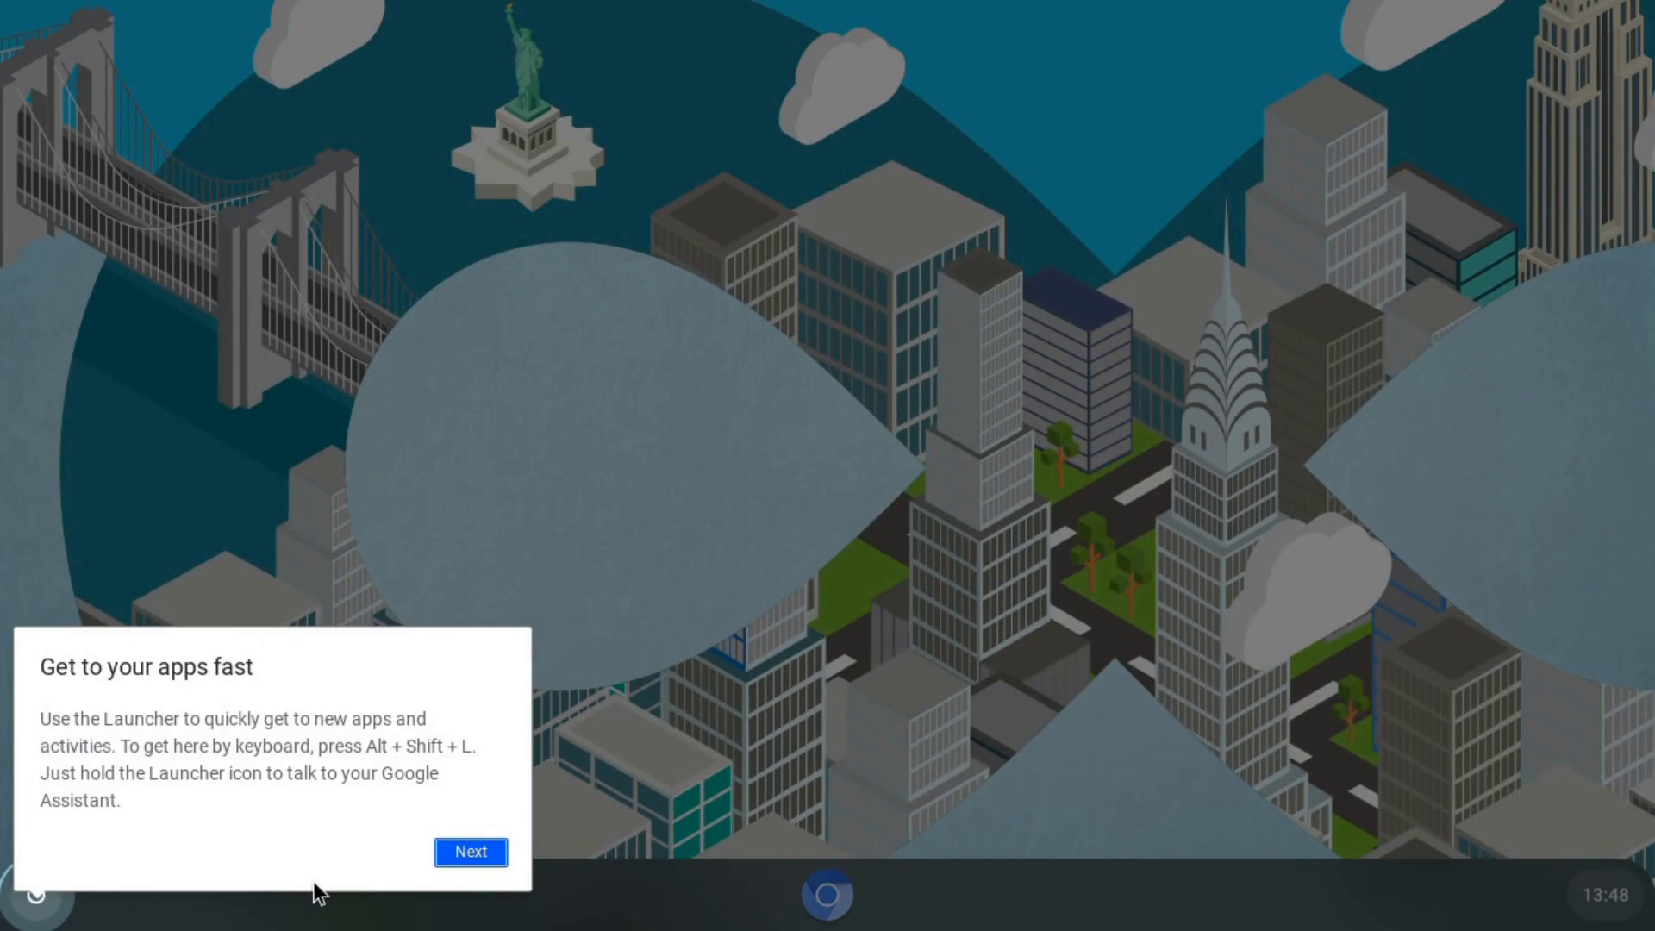
left_click(470, 849)
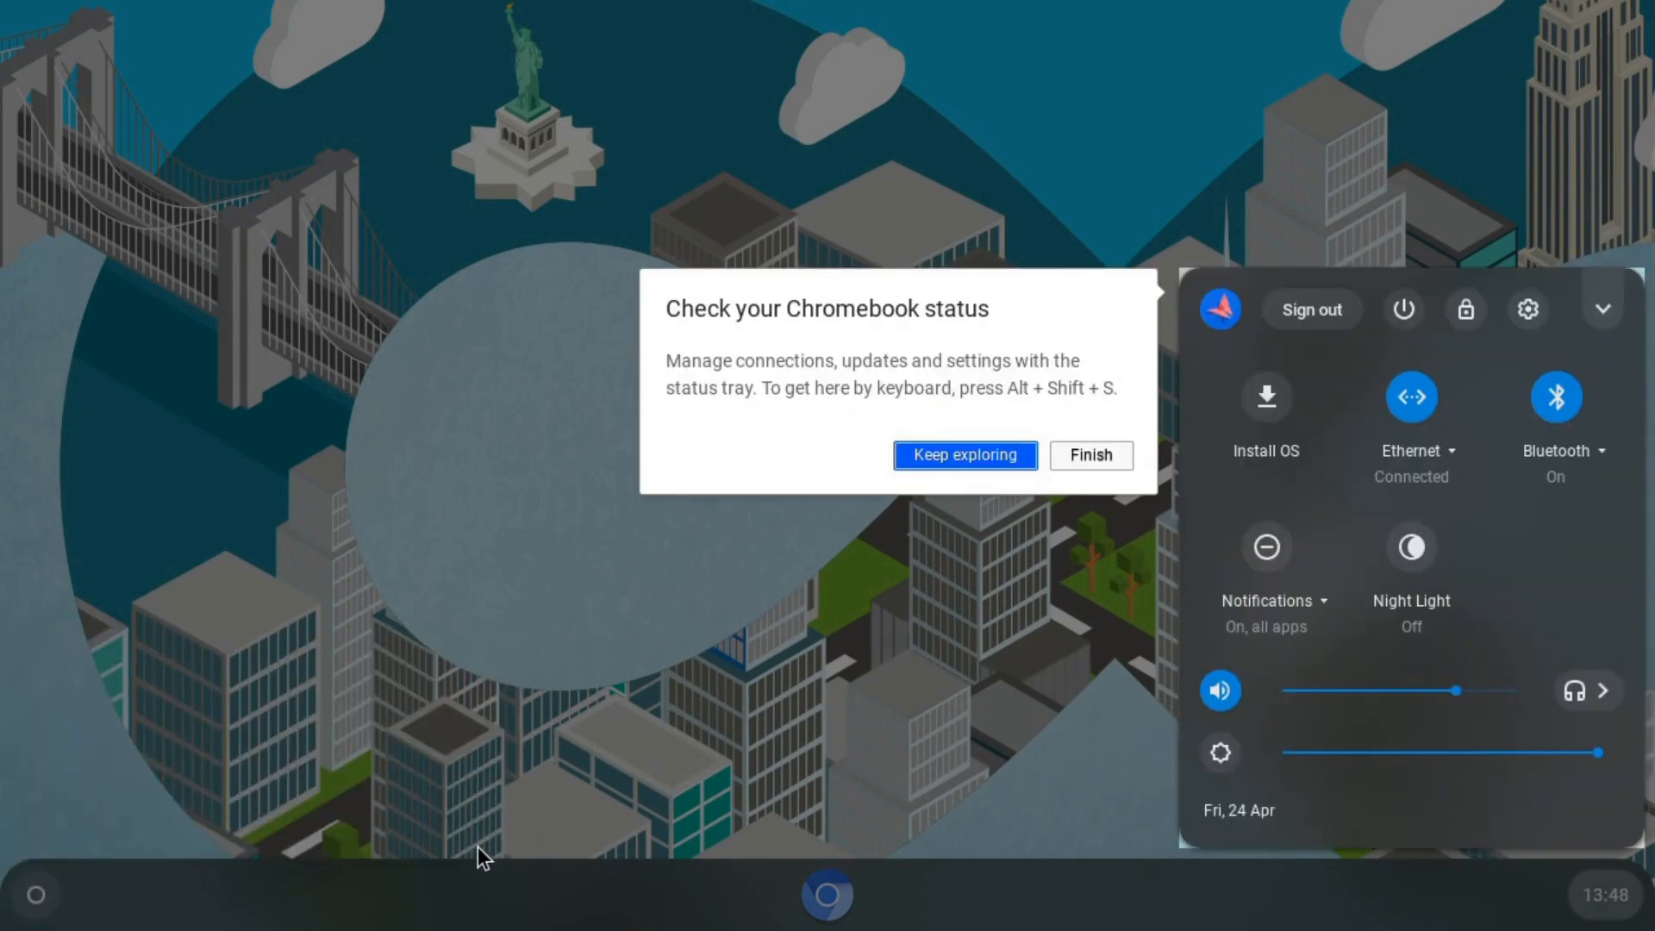
left_click(1111, 451)
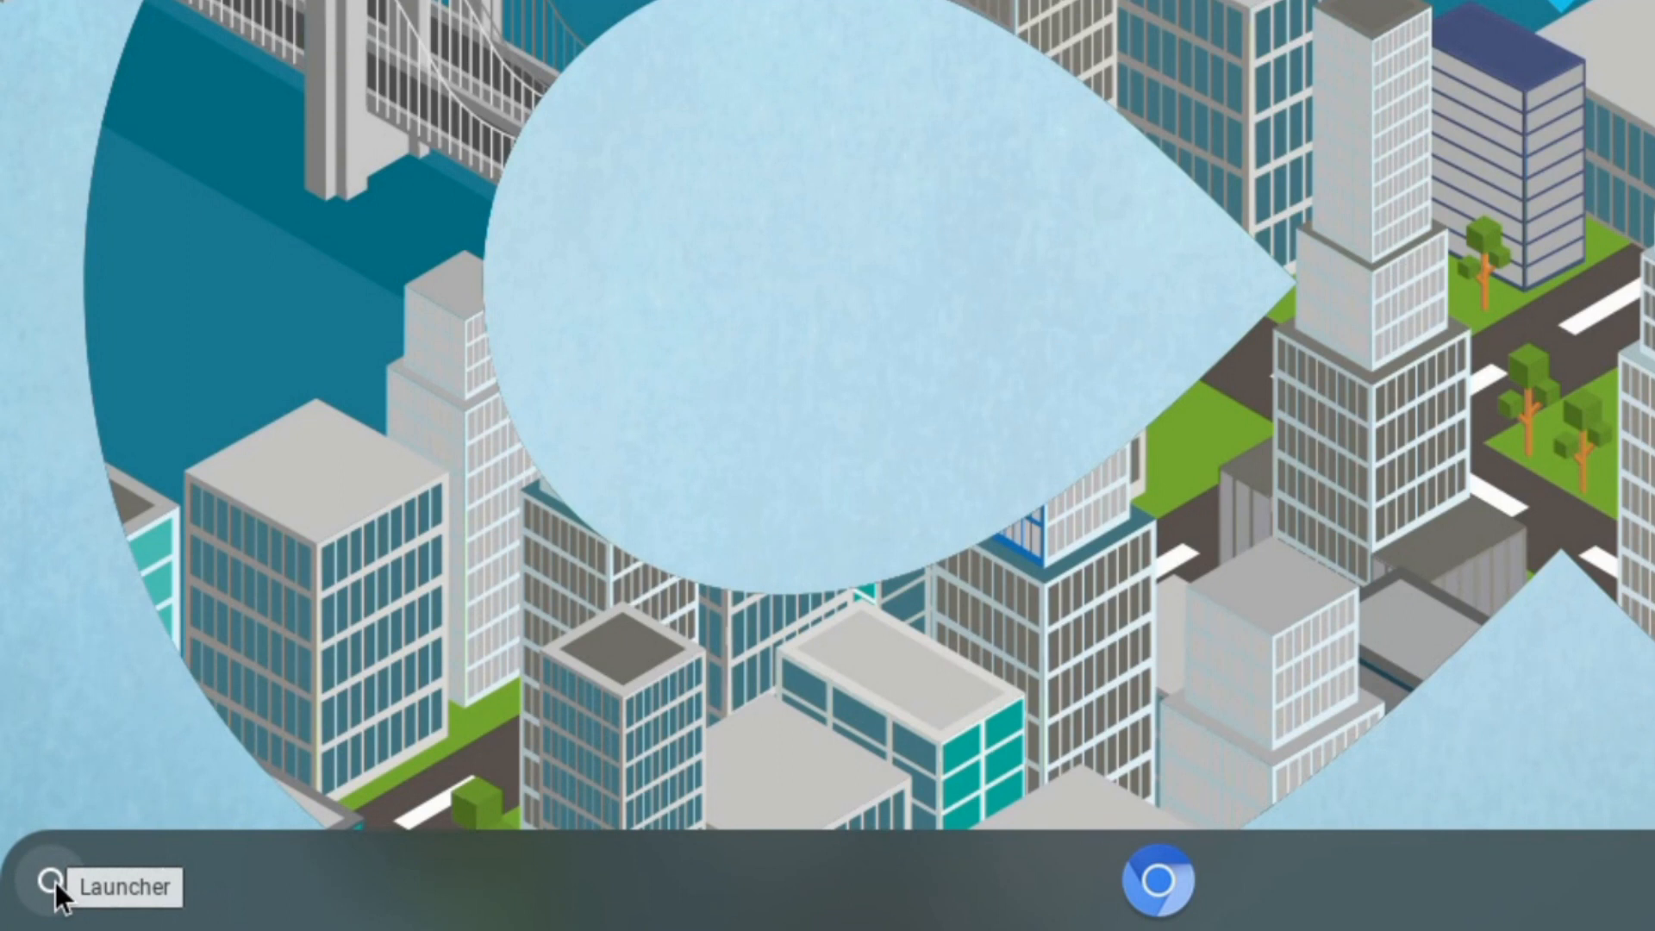
- Browse both pages of installed apps in the full-screen launcher, then dismiss it
left_click(51, 879)
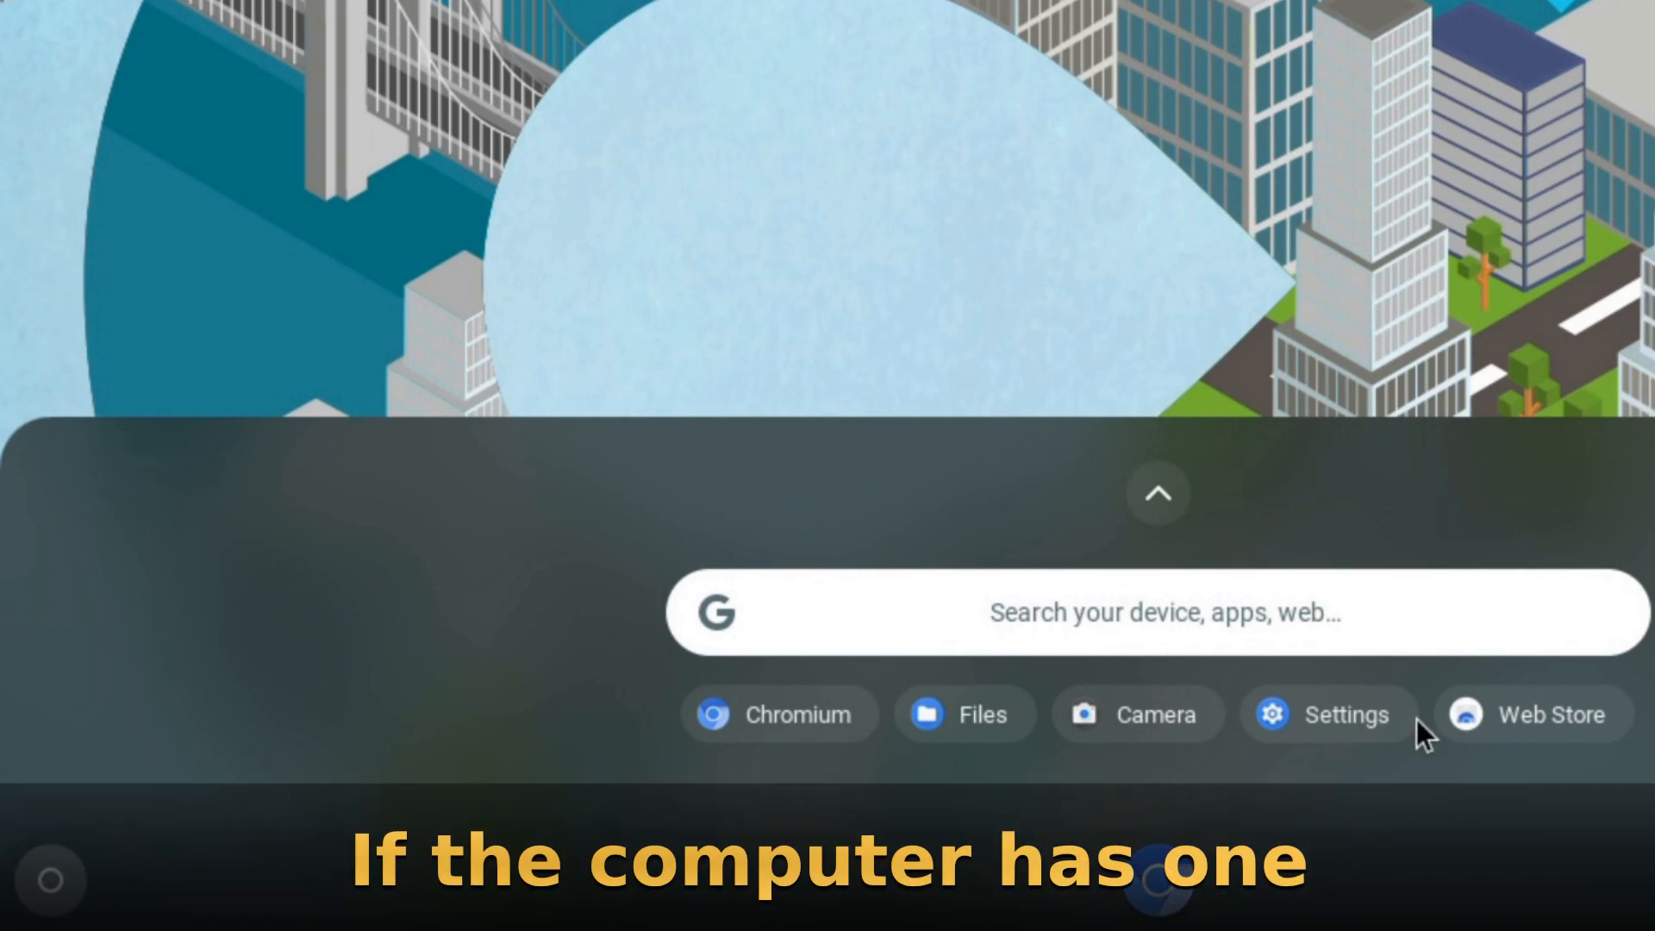
left_click(1085, 632)
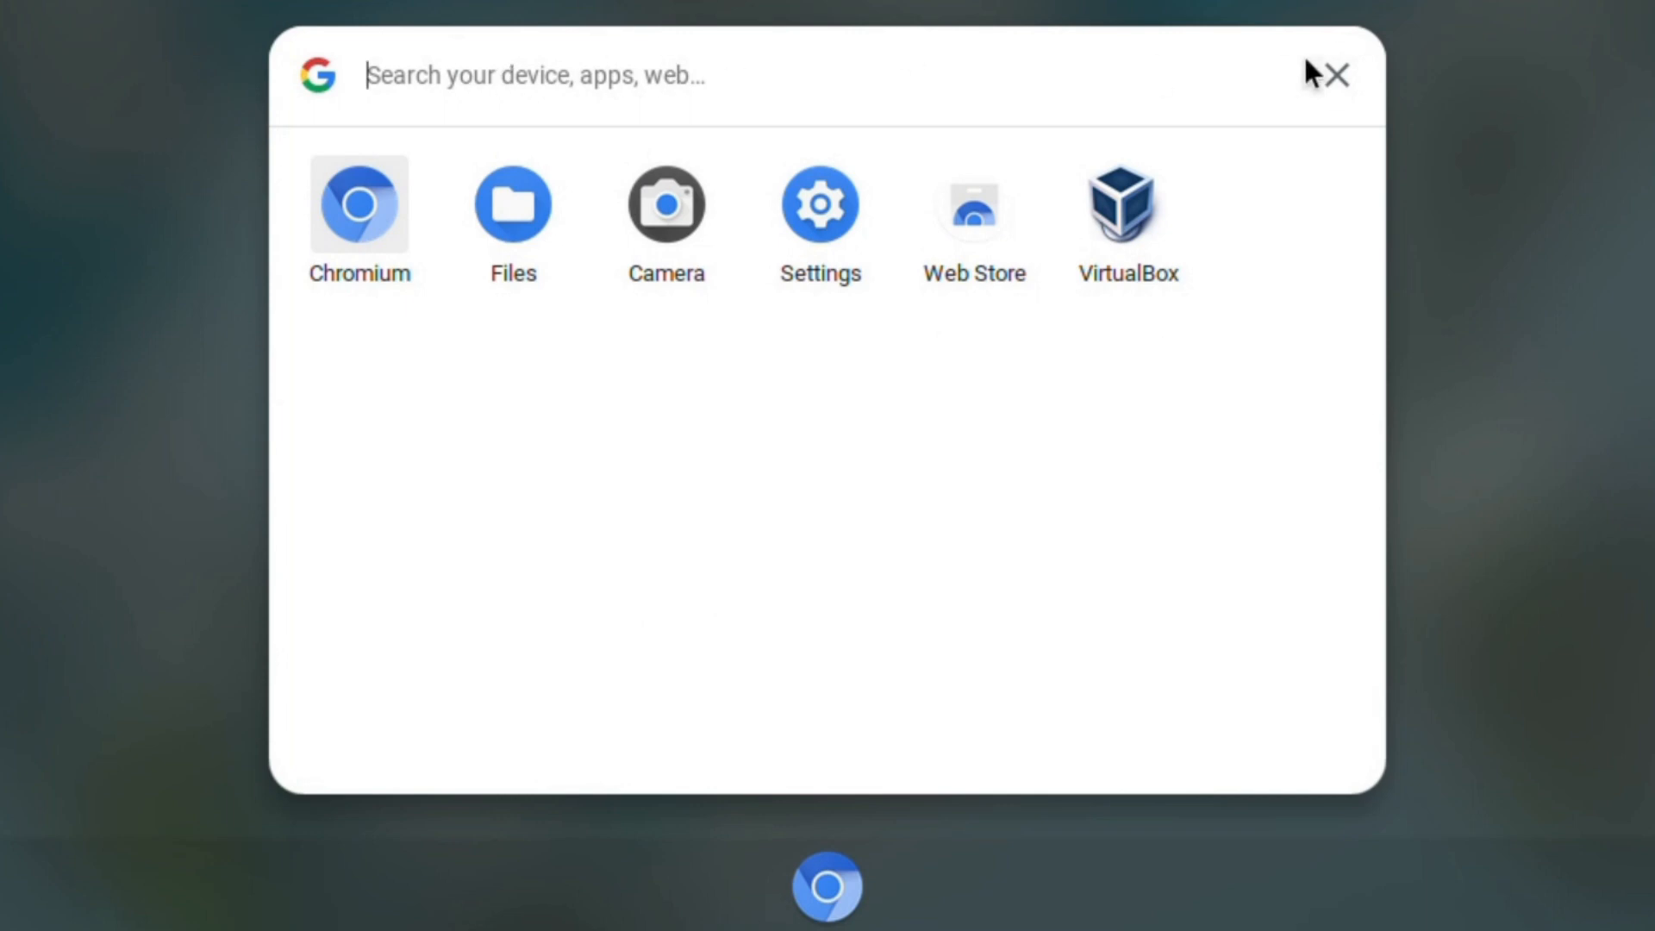
left_click(1335, 77)
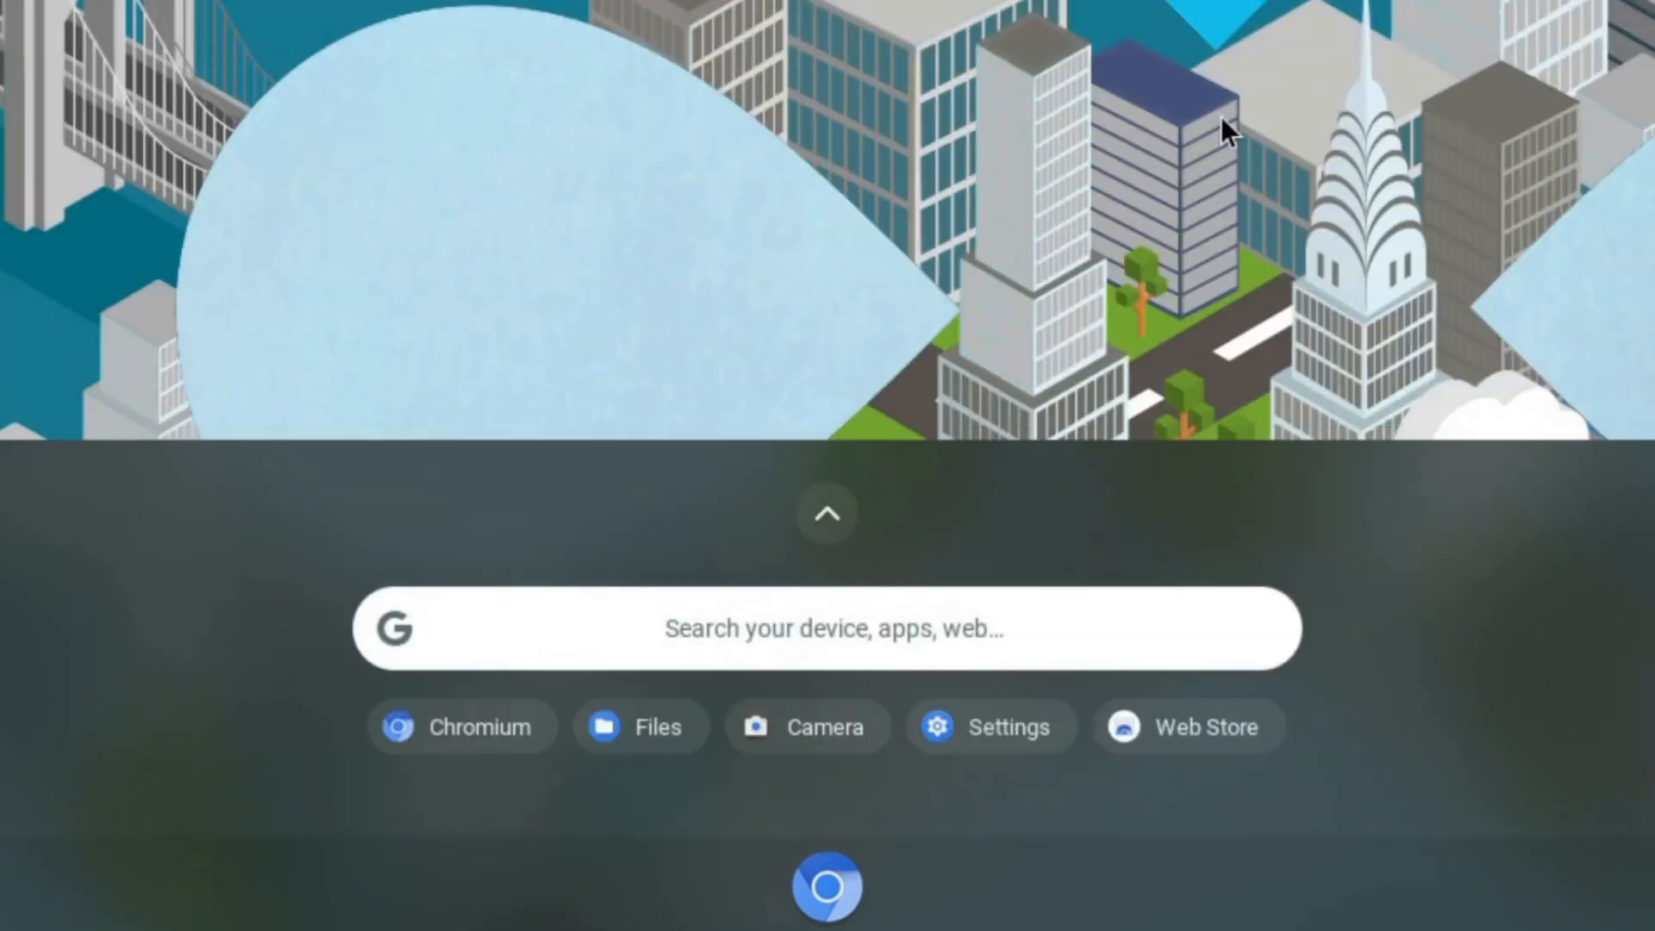
left_click(829, 519)
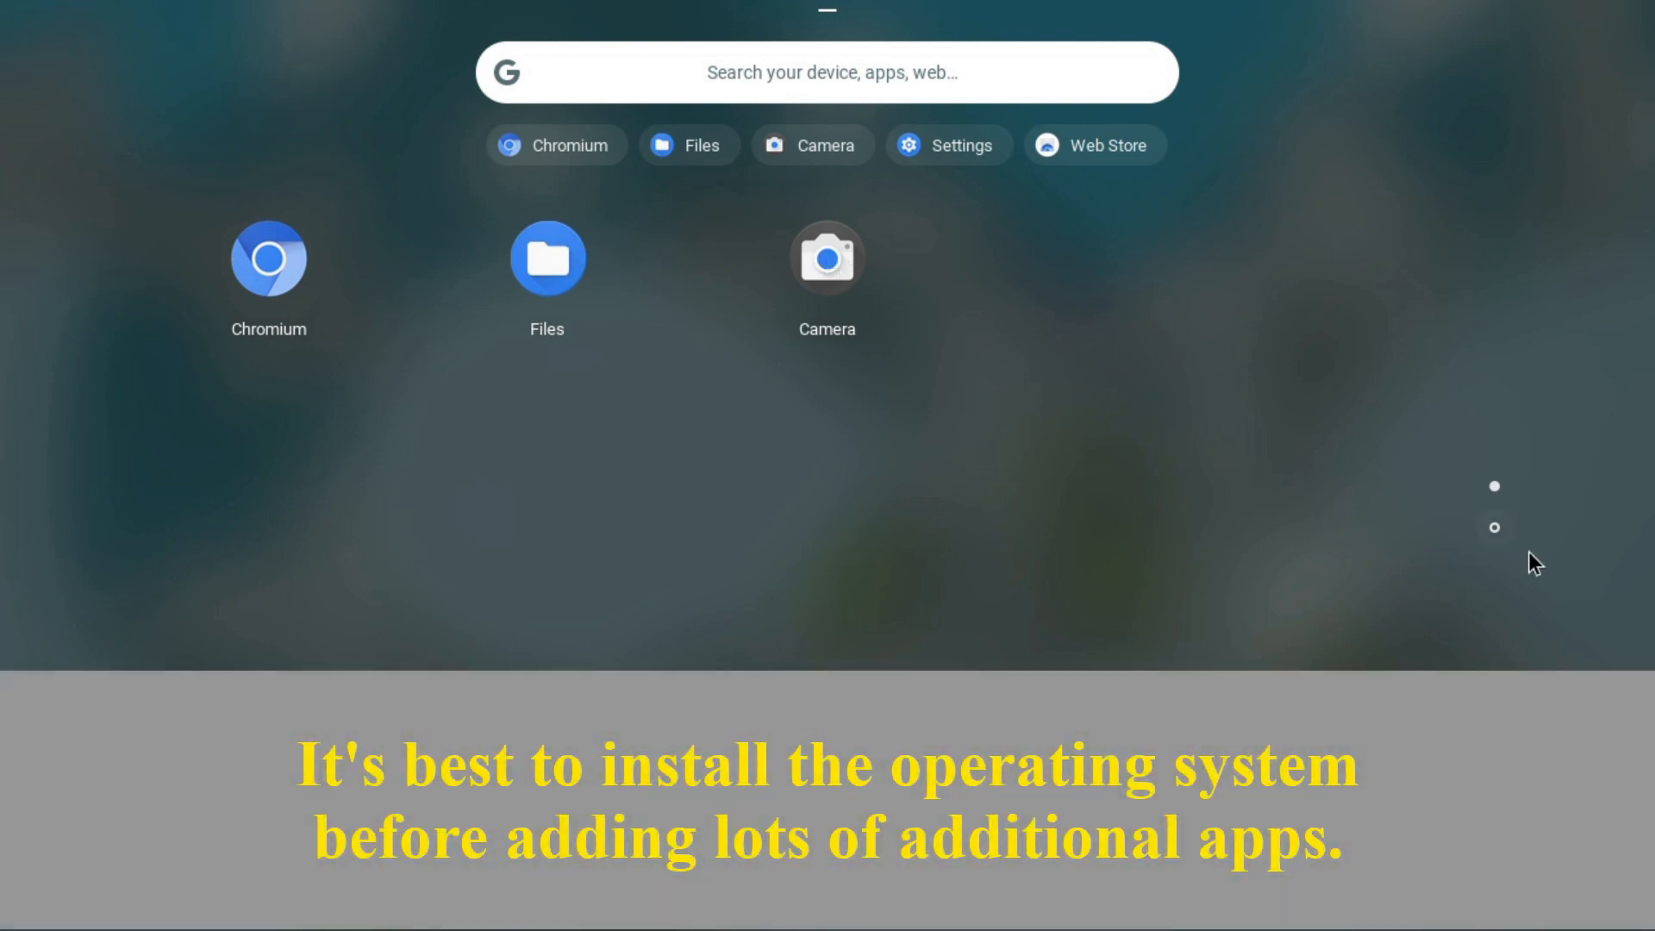
left_click(1494, 528)
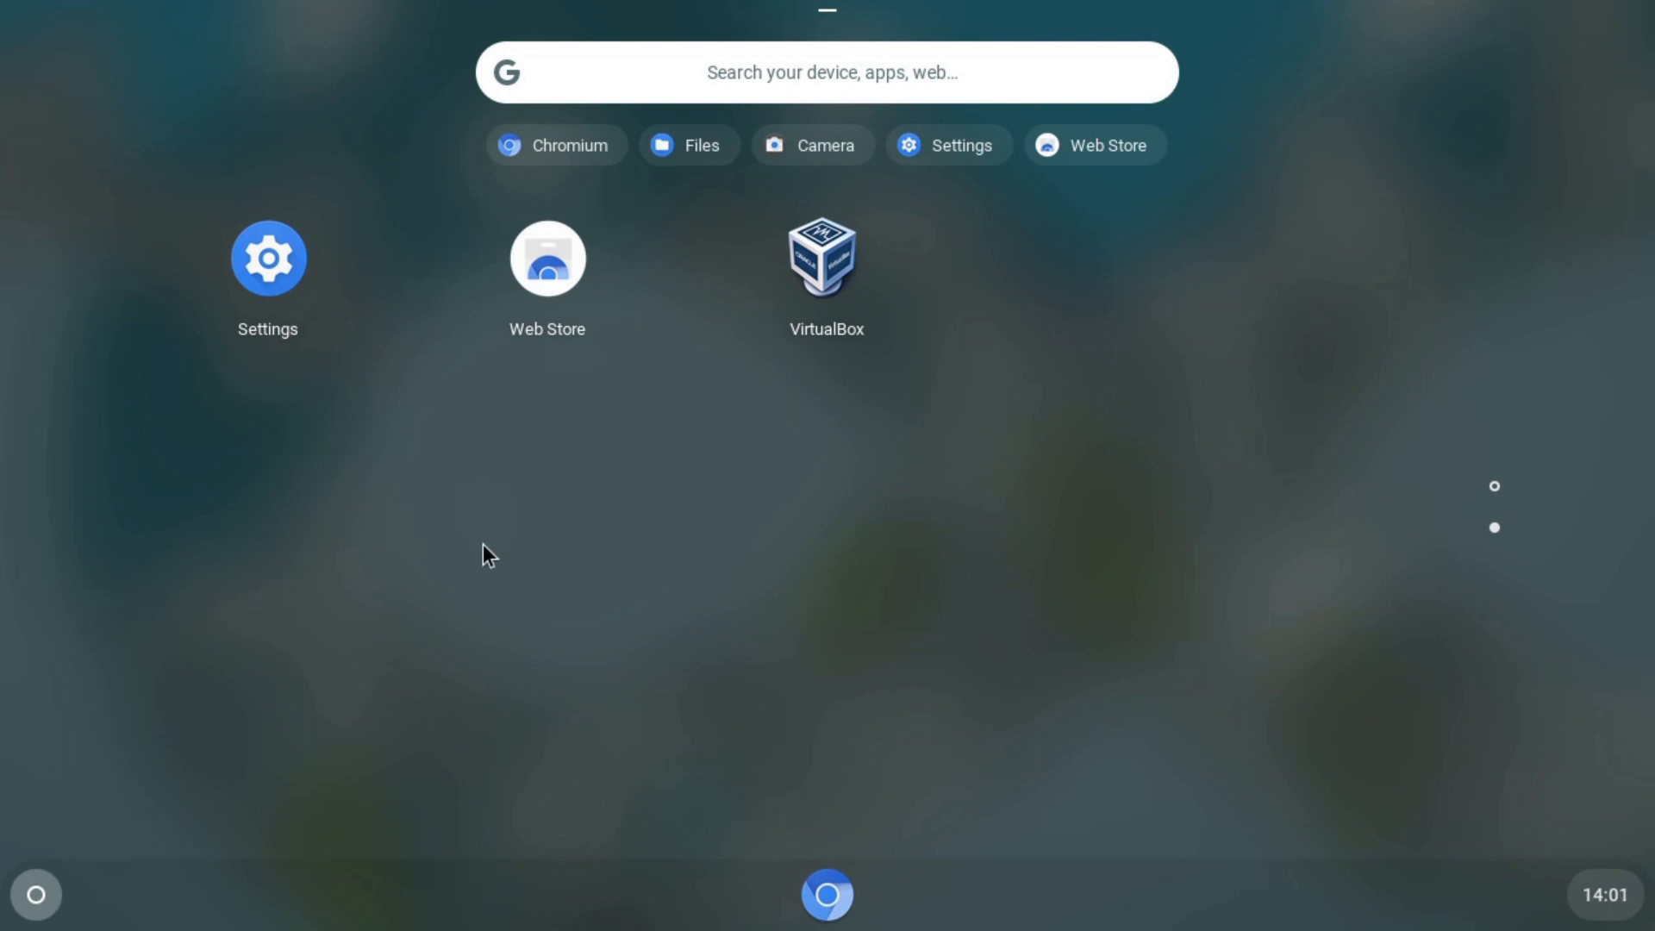
left_click(681, 565)
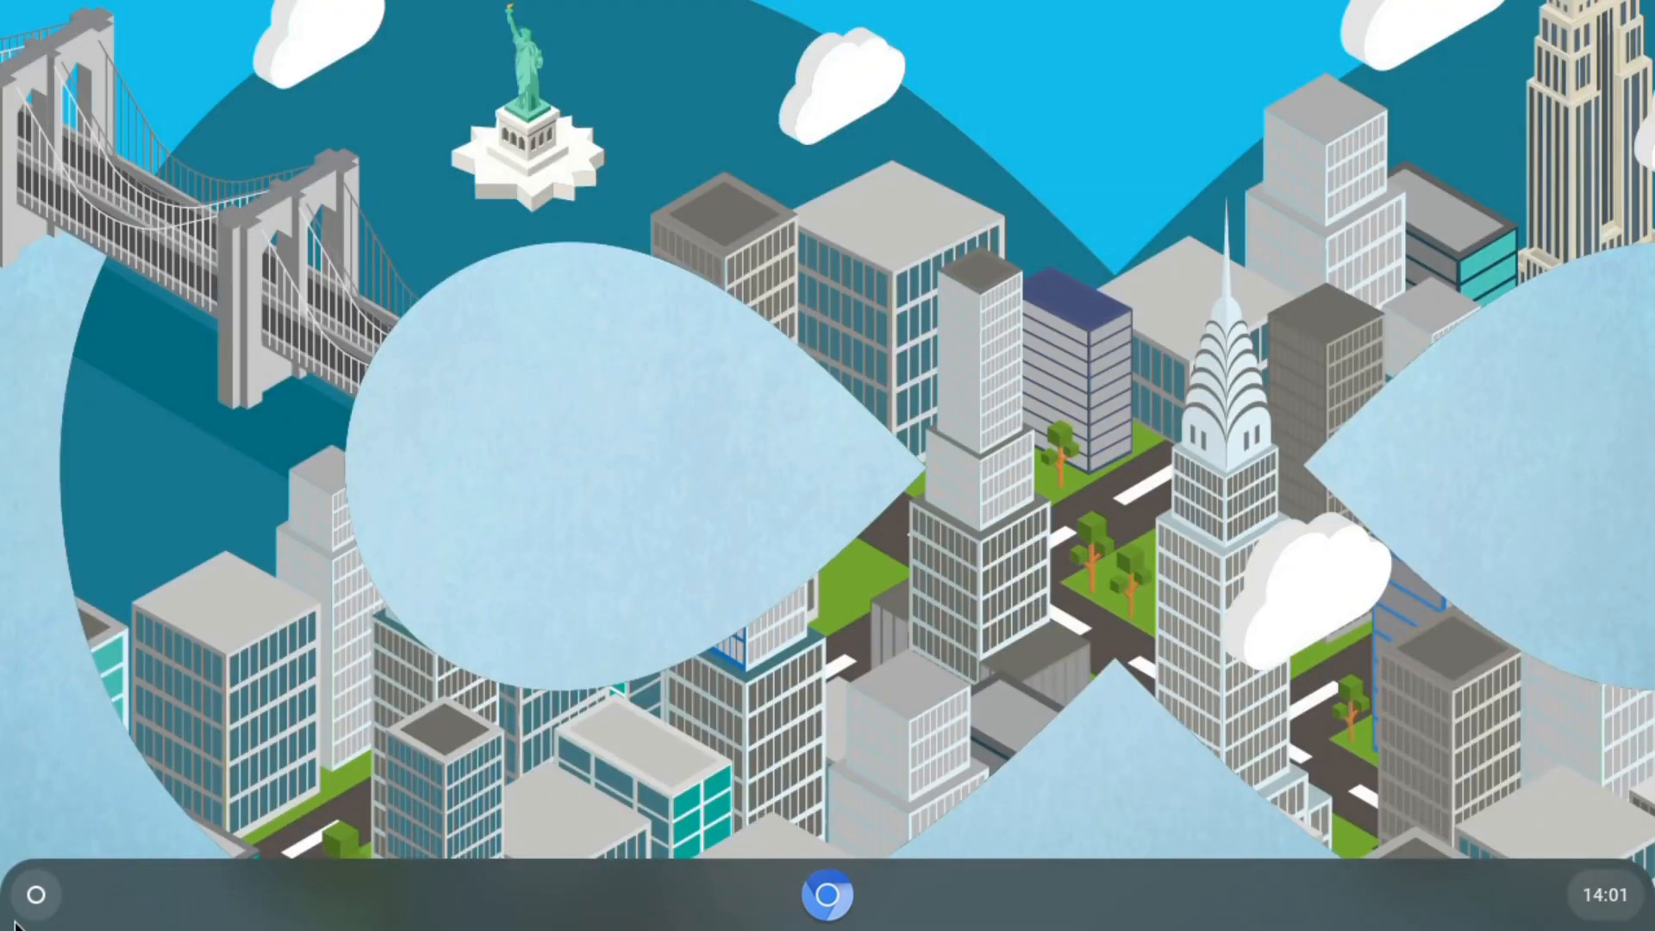
- Launch Chromium and close it, then open the Files app from the launcher
left_click(35, 895)
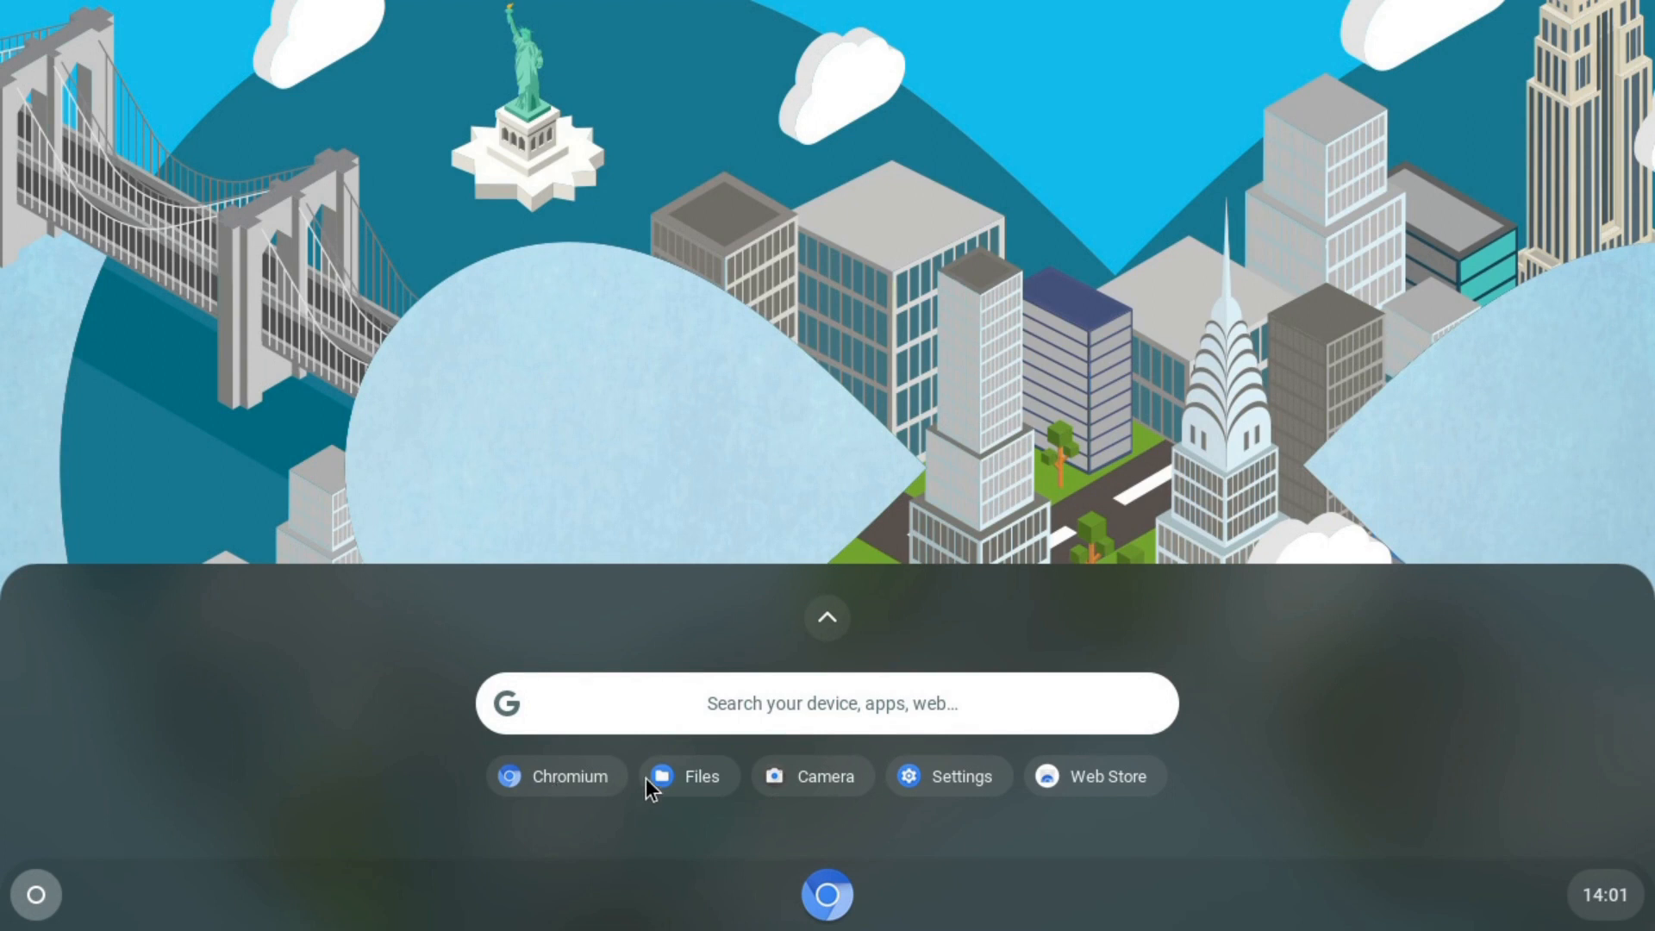
left_click(583, 778)
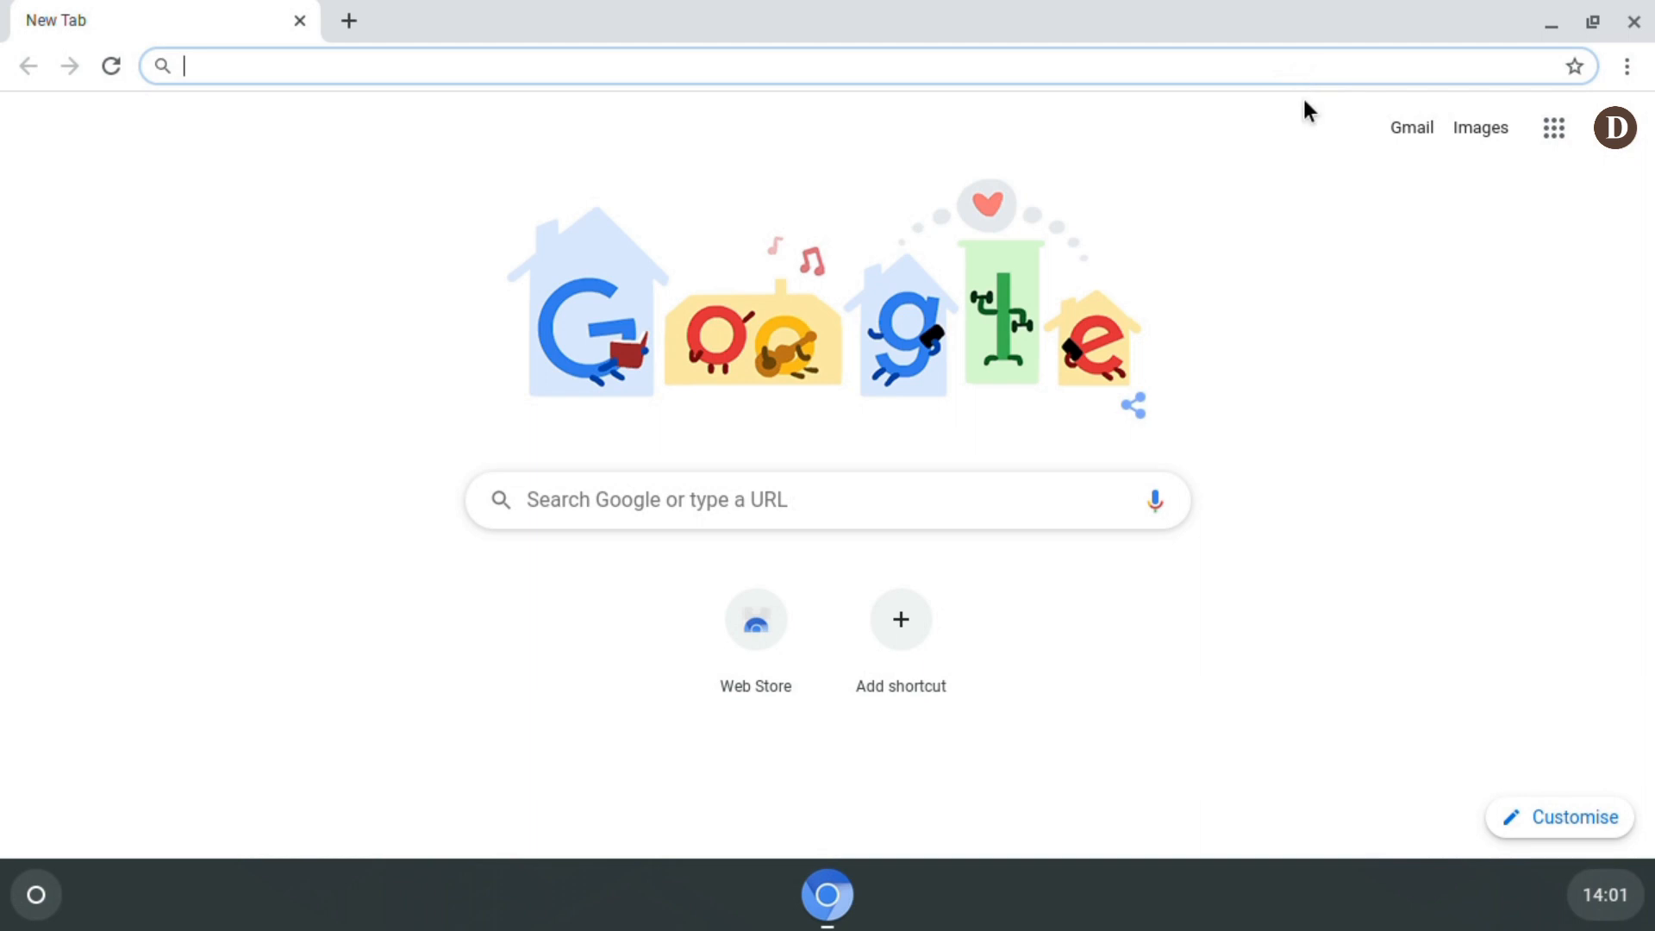
left_click(1629, 20)
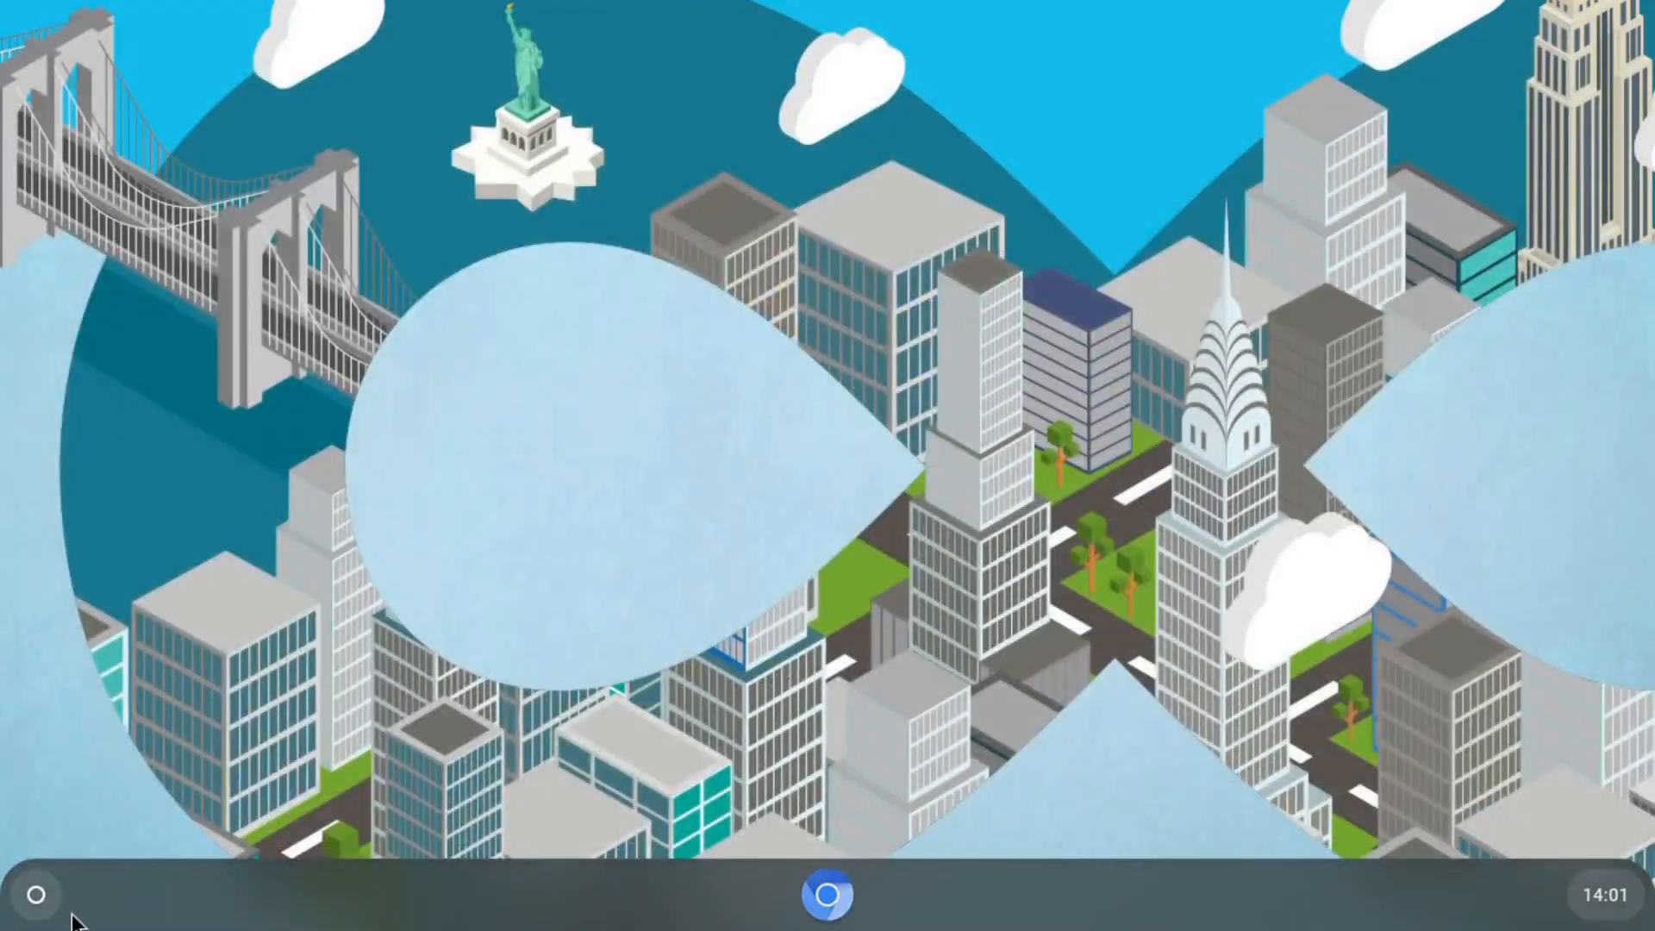
left_click(36, 893)
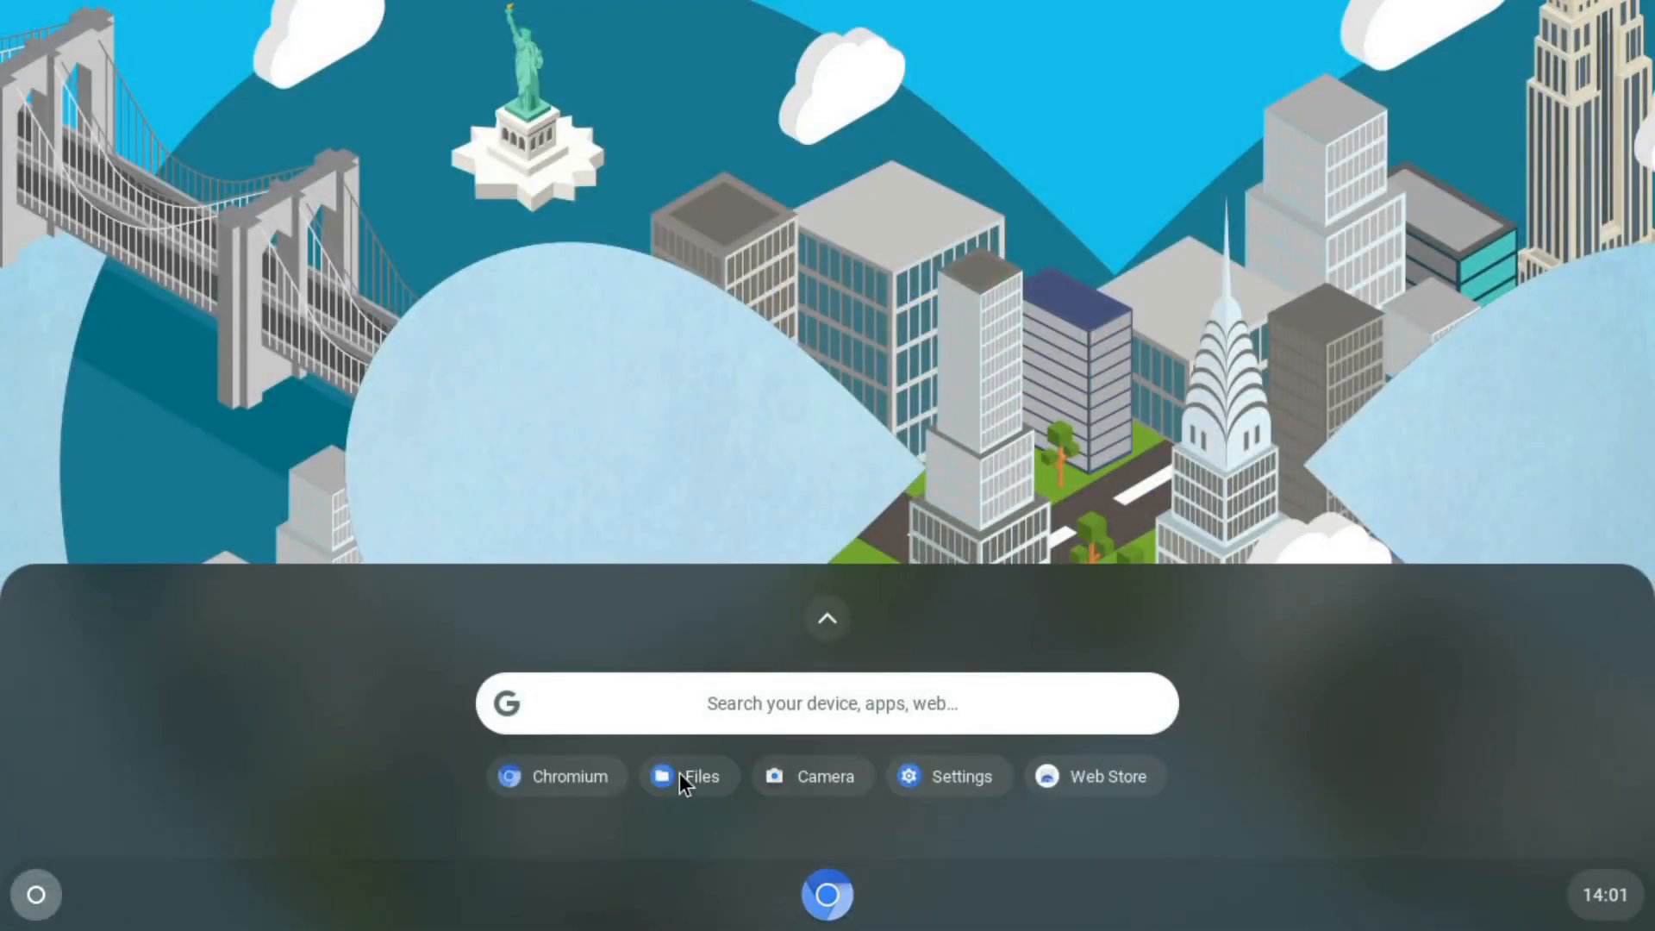
left_click(679, 773)
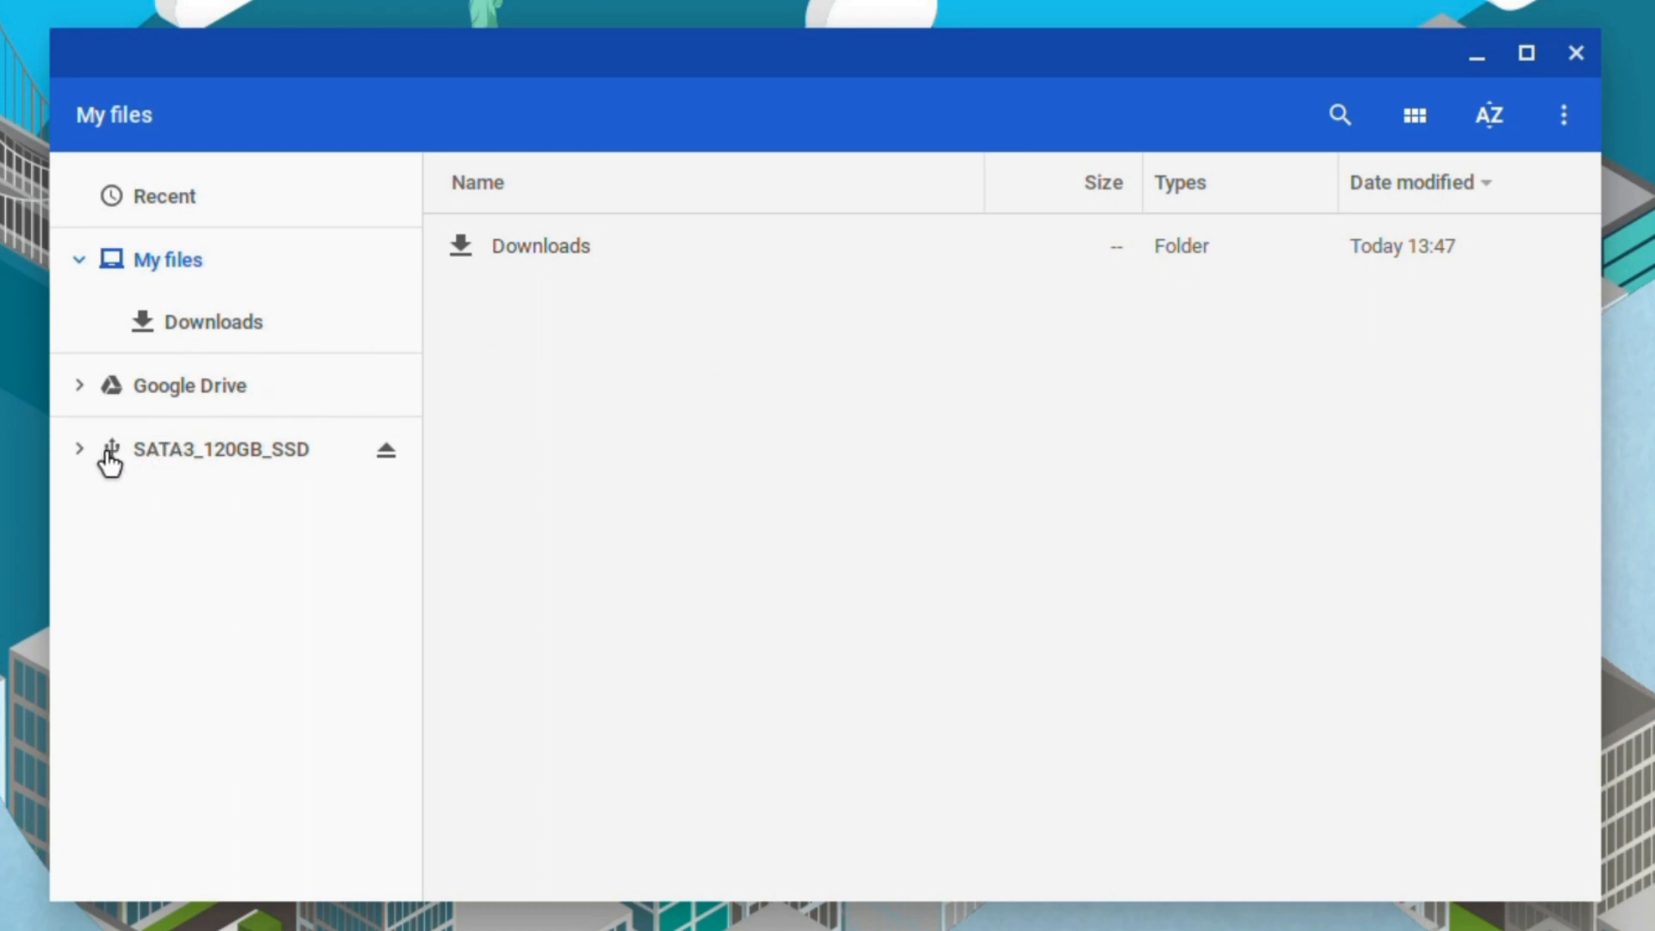
- View Google Drive, Shared with me, Offline, the SATA3_120GB_SSD partition and empty Downloads, then close Files
left_click(159, 387)
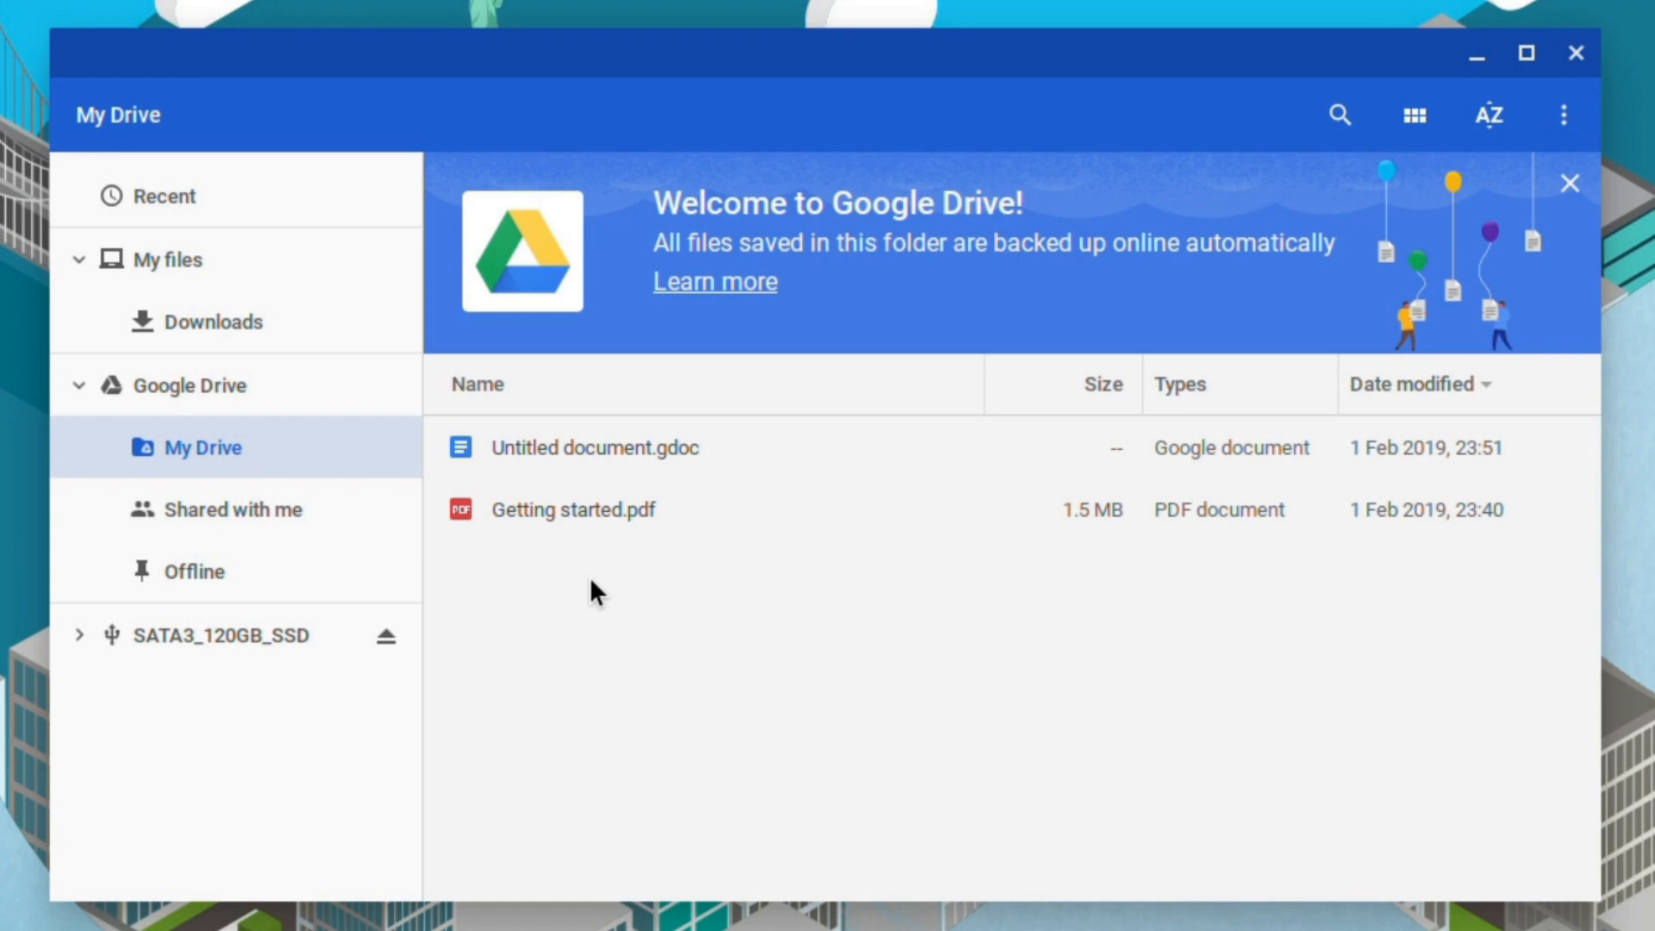
left_click(716, 575)
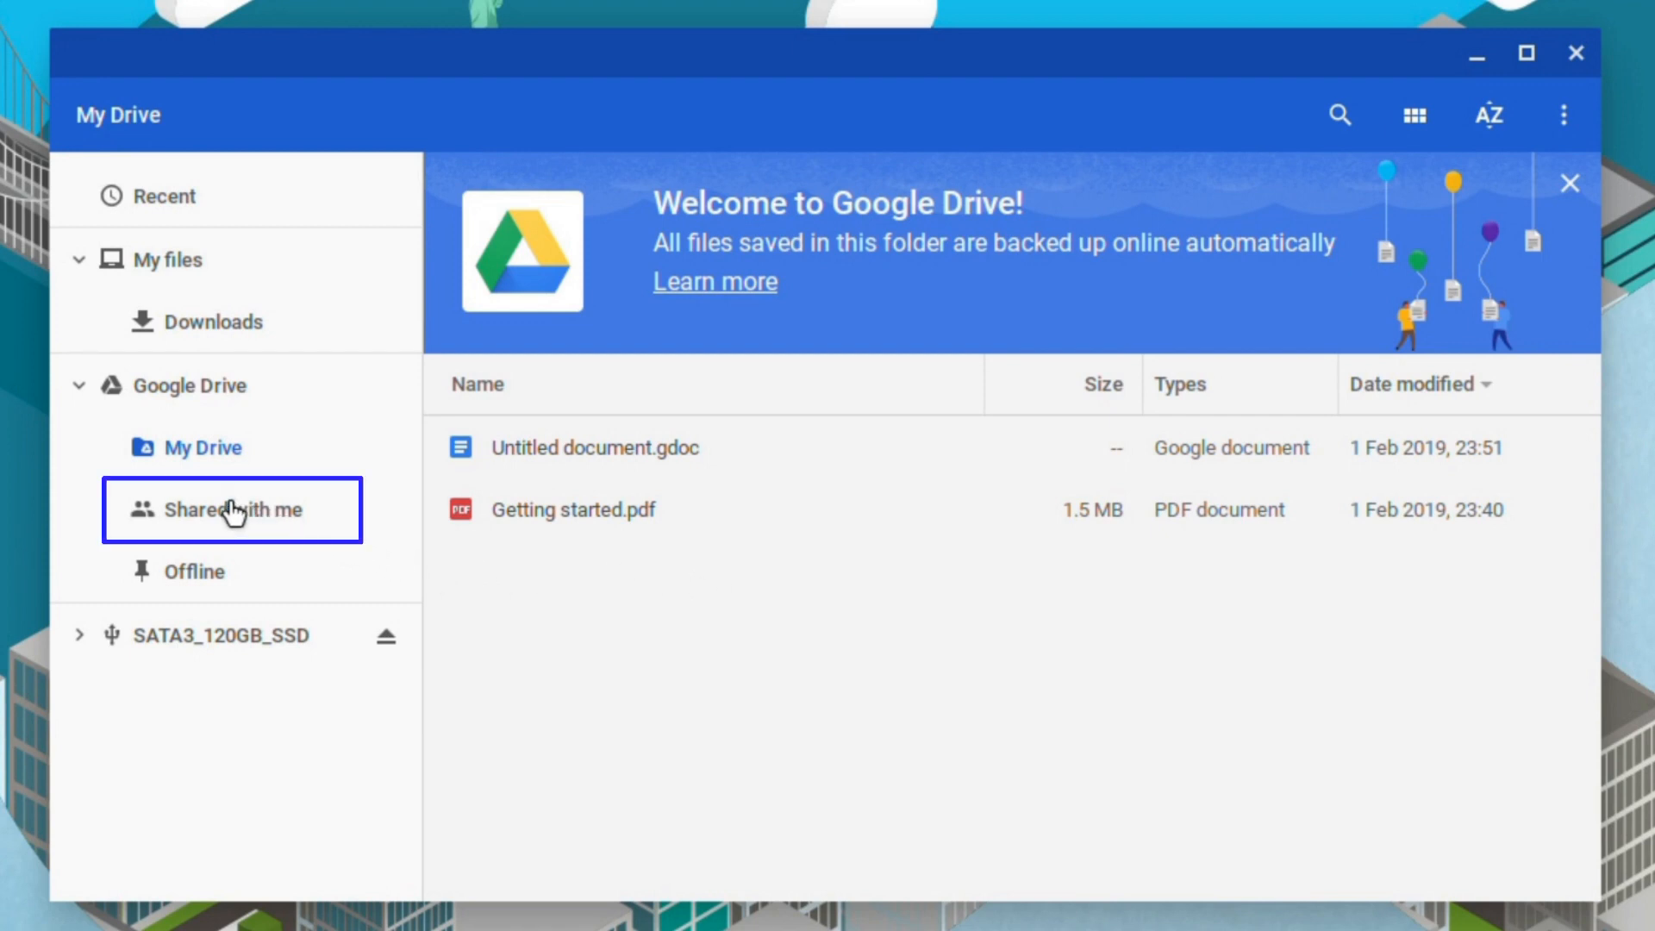
left_click(203, 520)
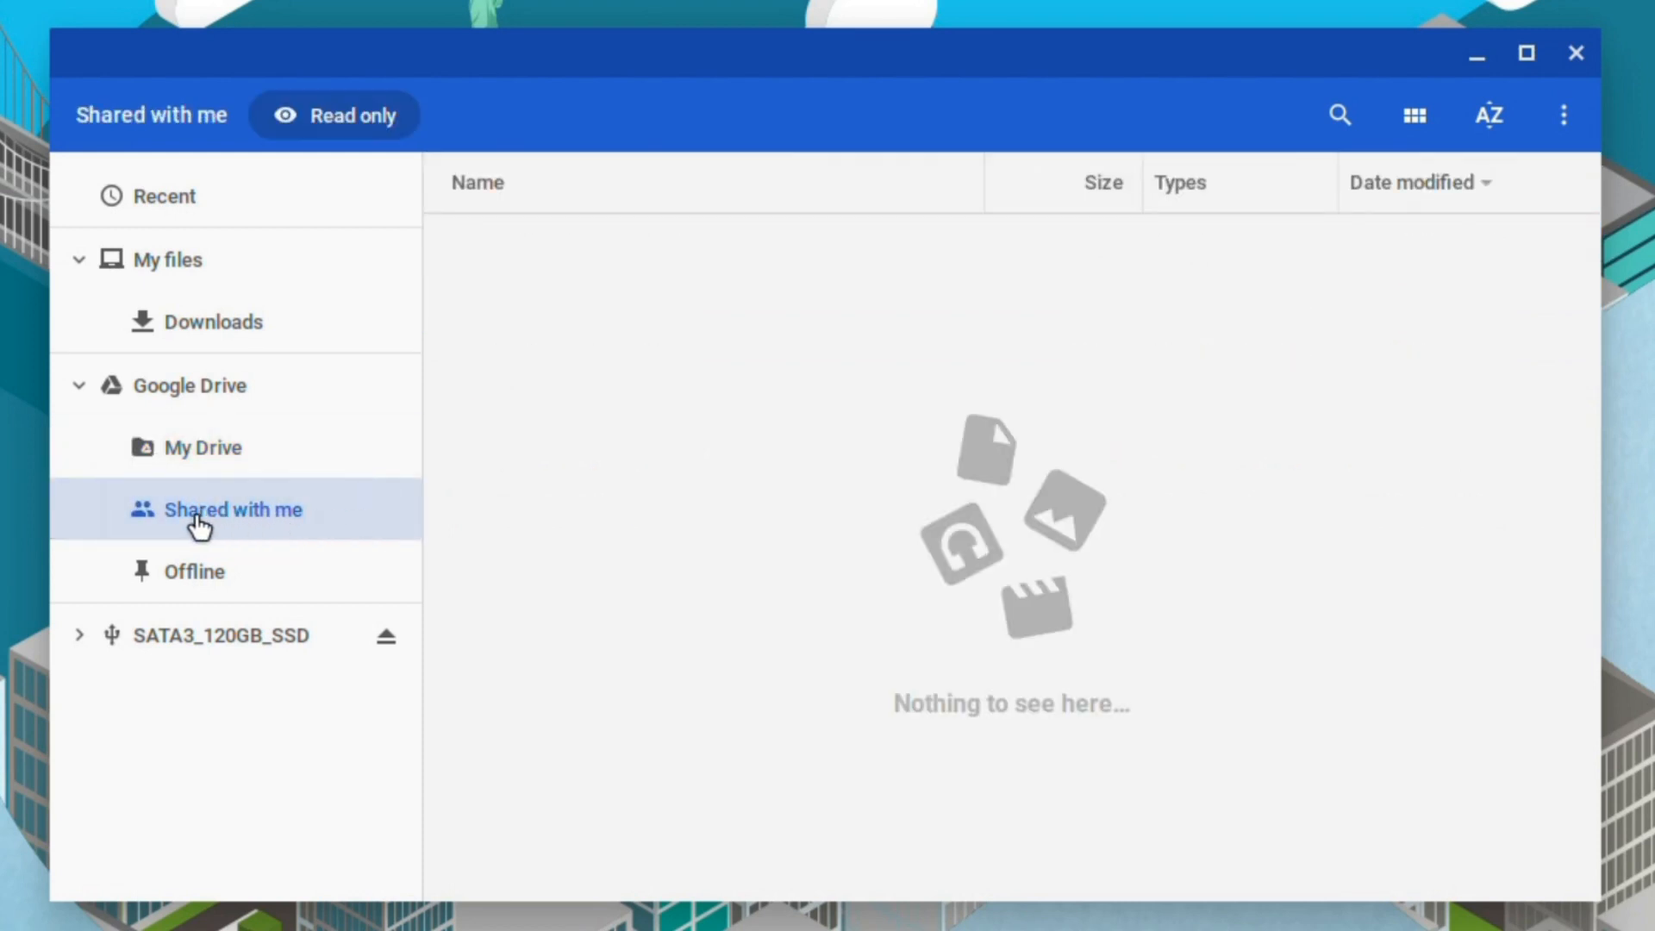
key("Down")
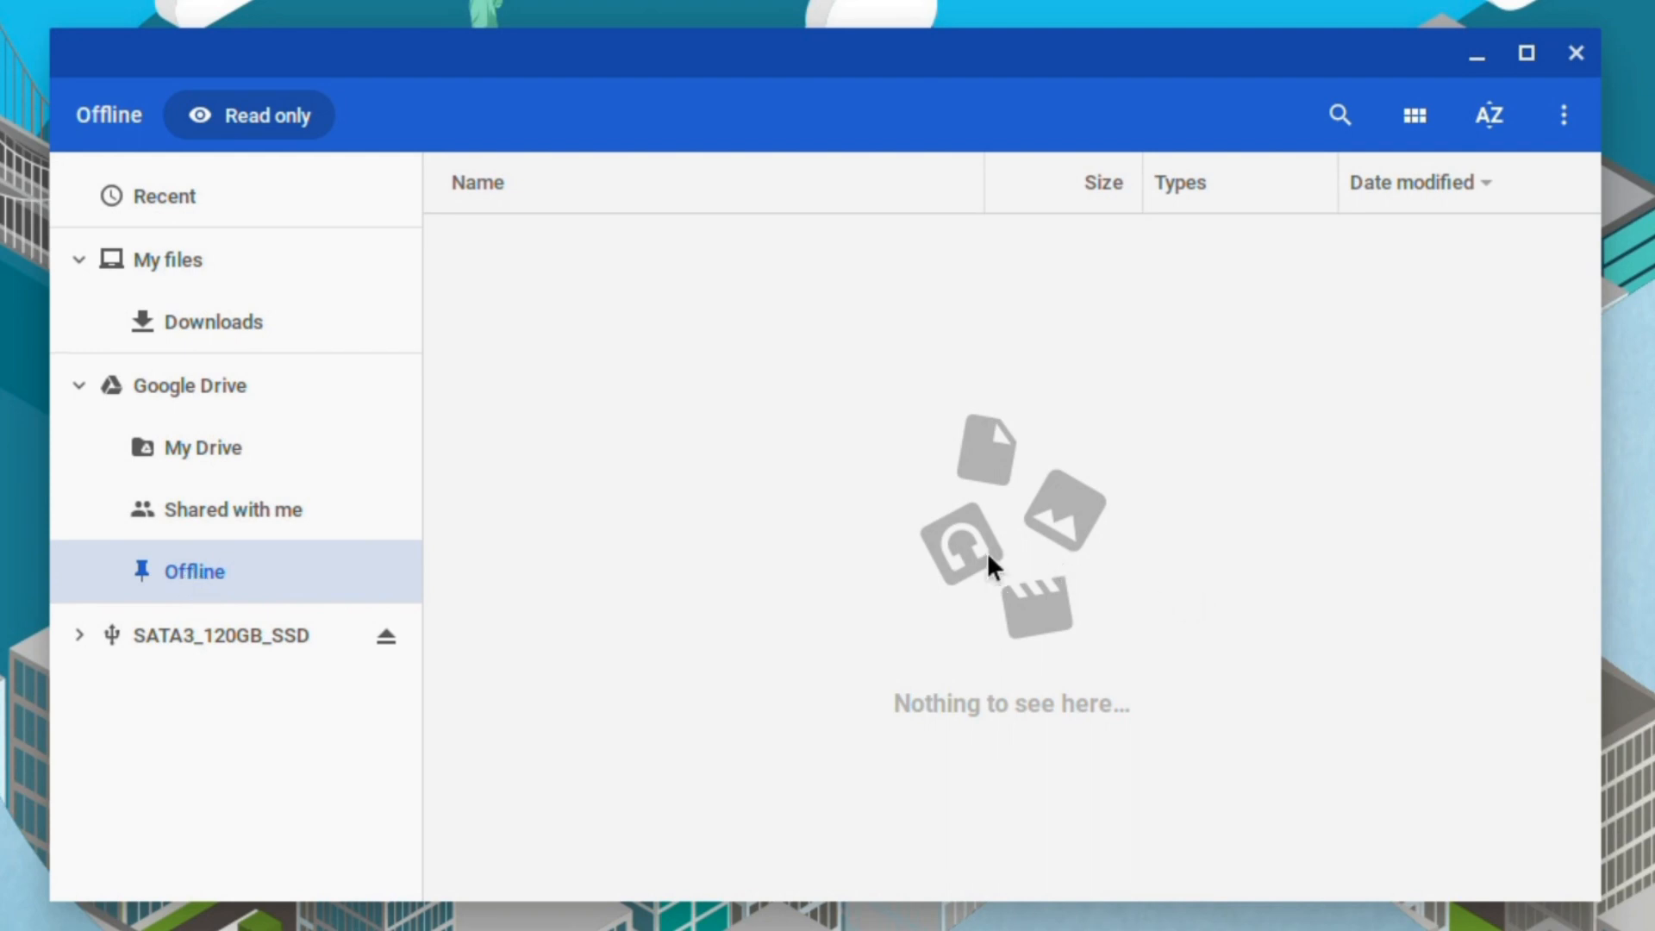
left_click(193, 646)
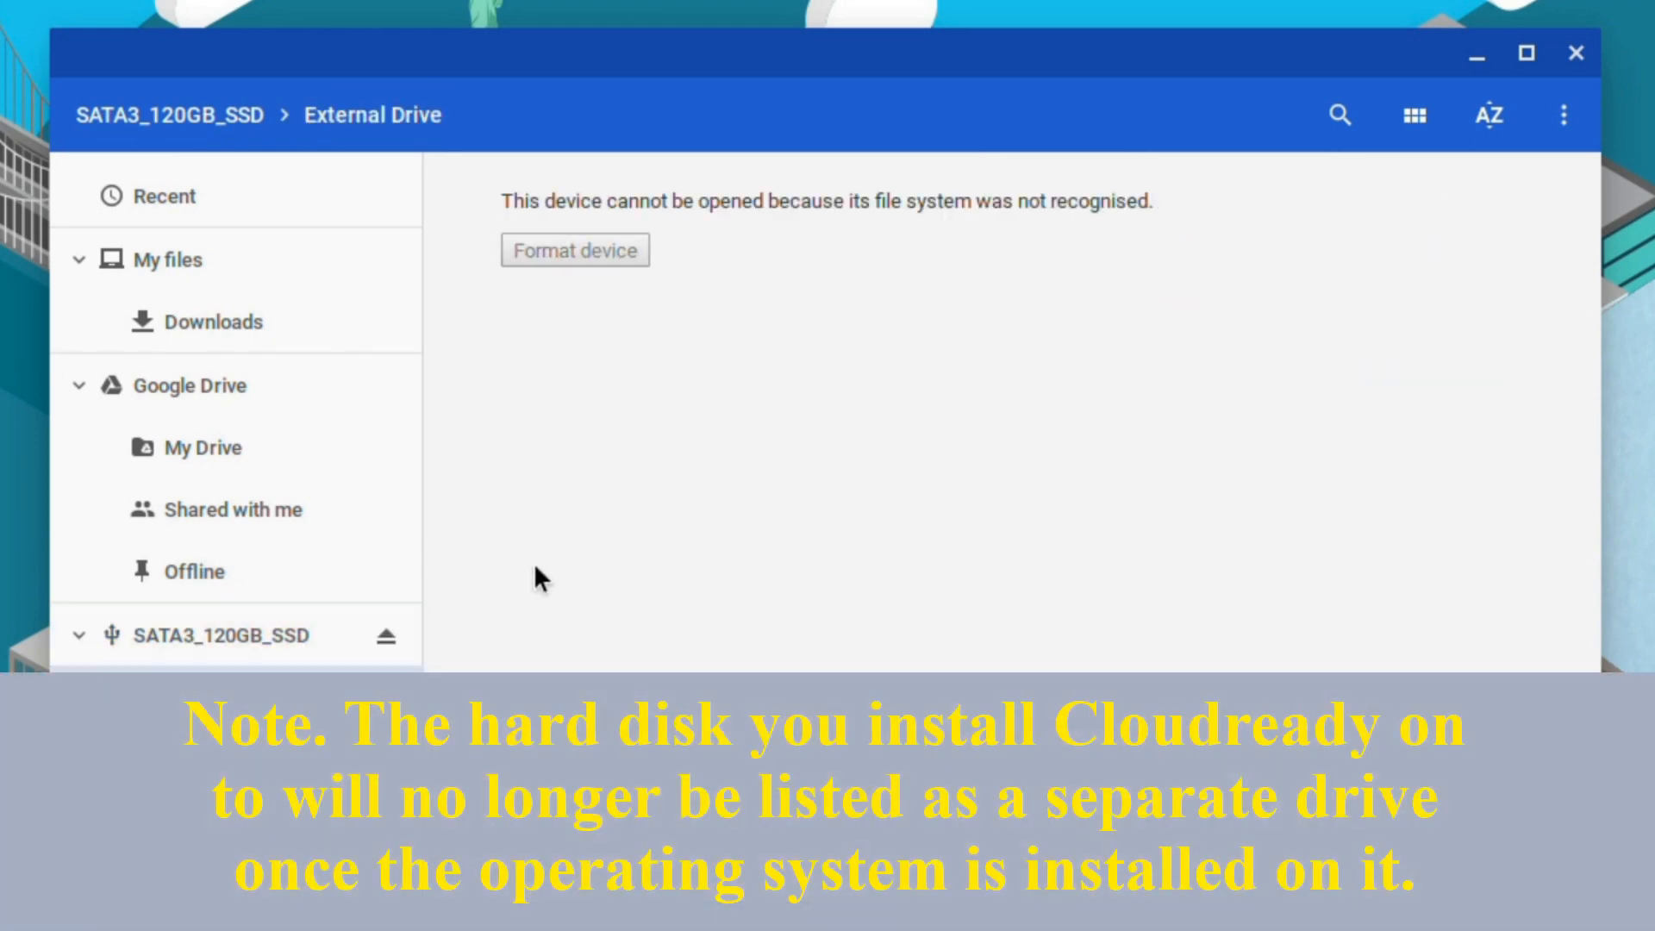
left_click(210, 338)
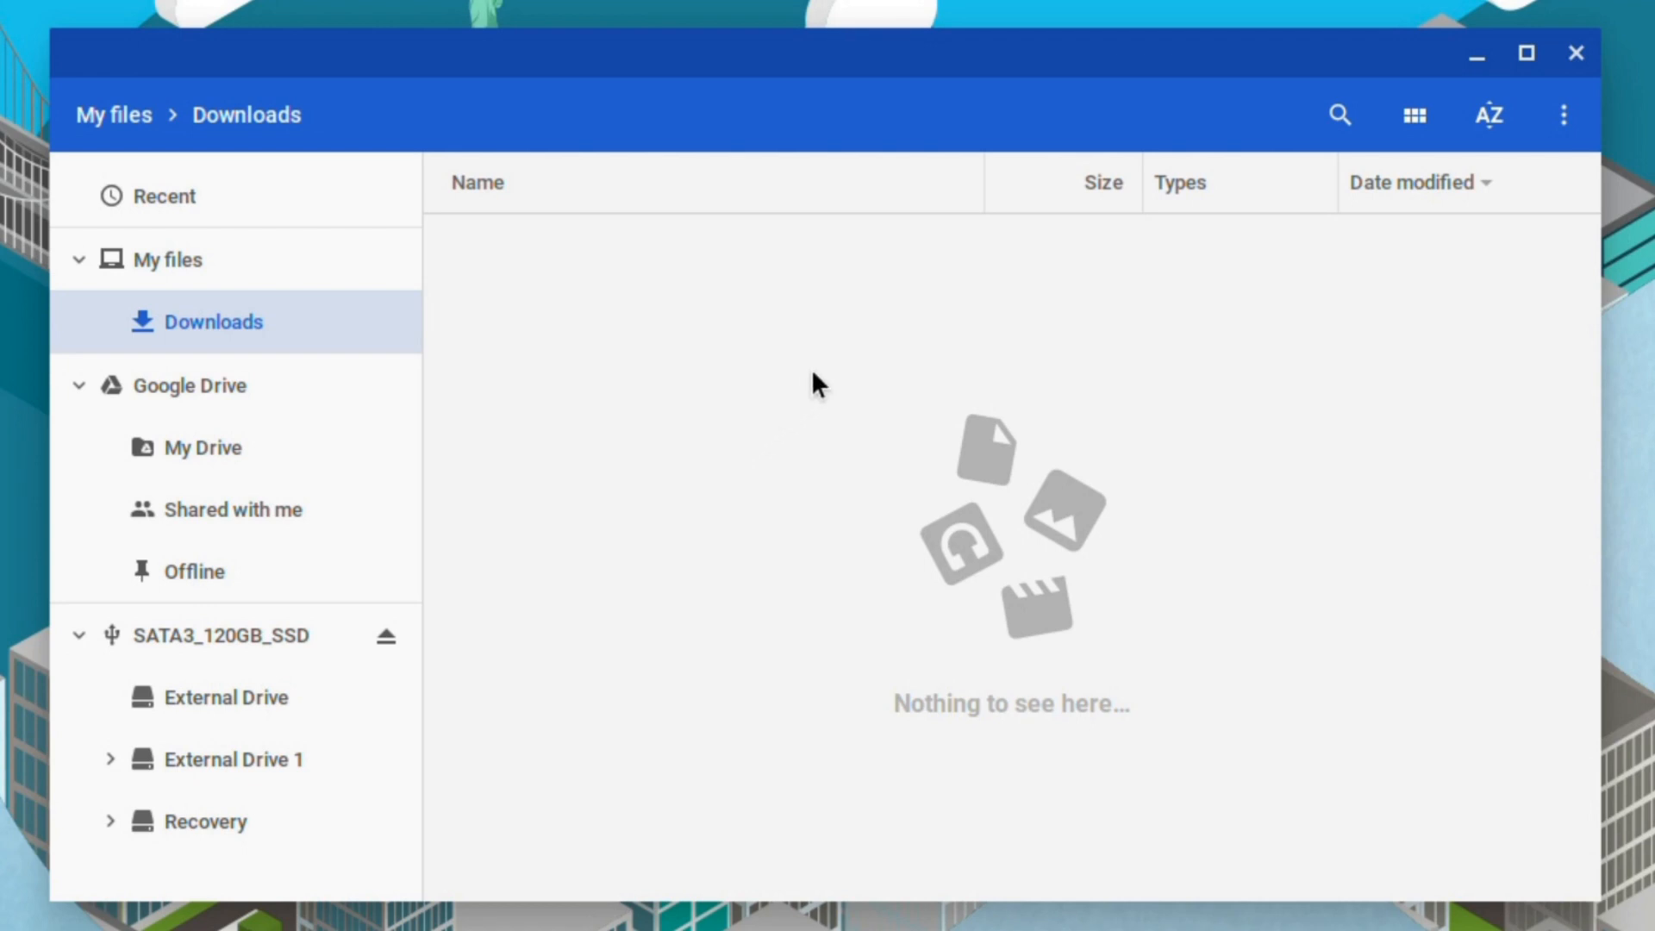
left_click(1576, 54)
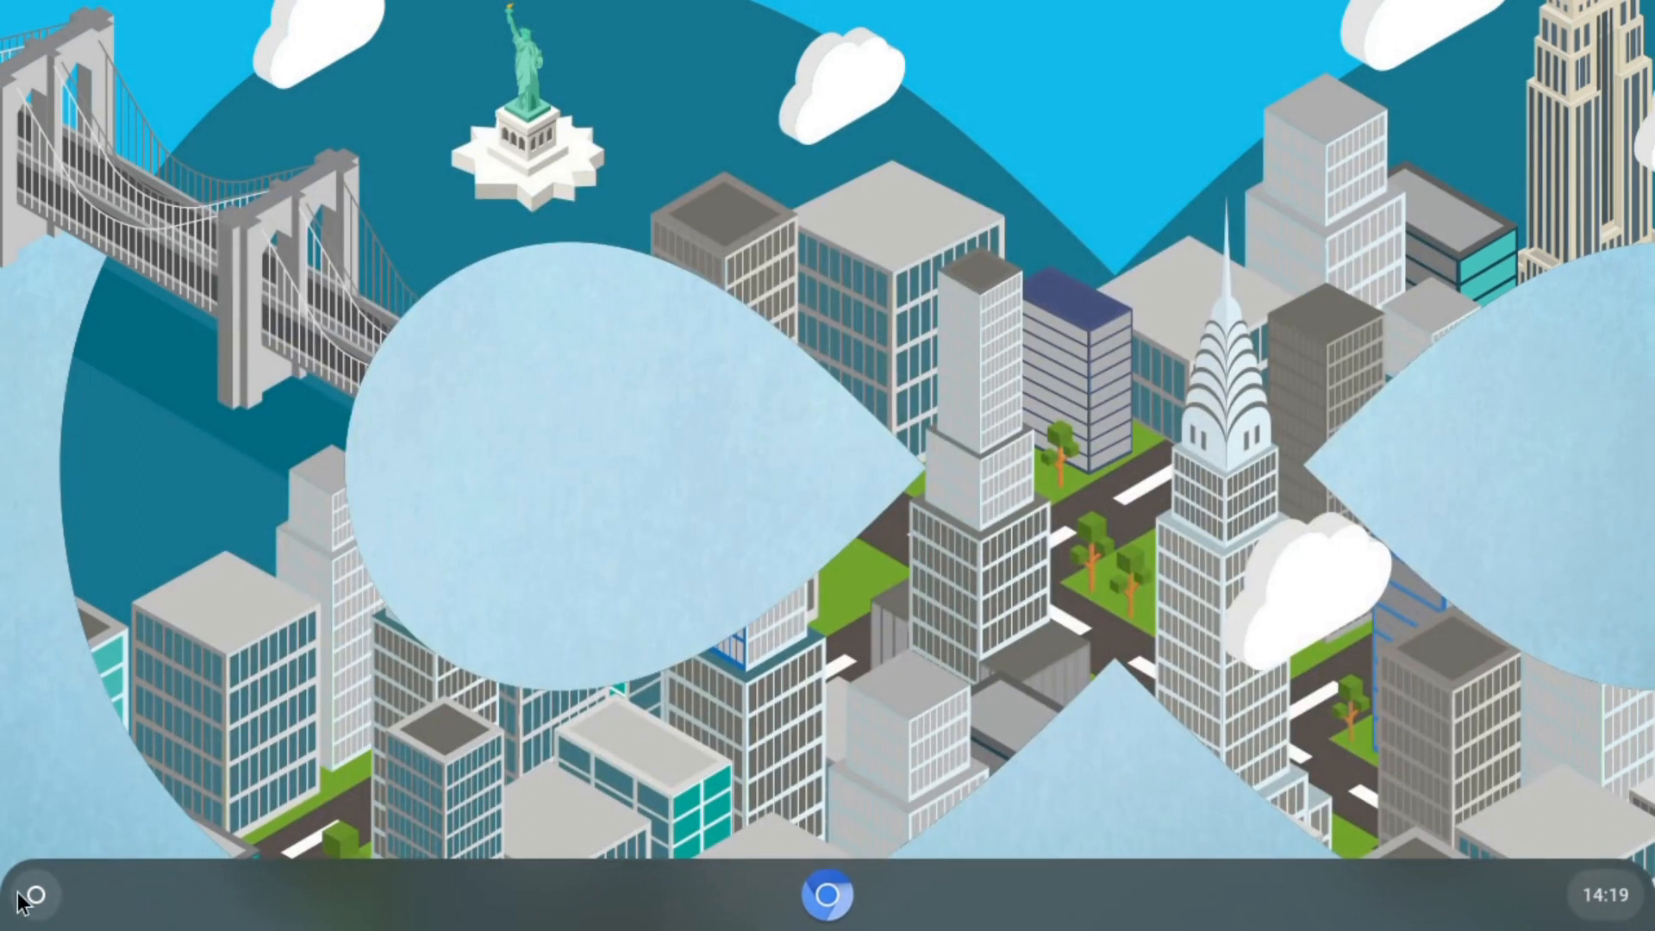
left_click(35, 895)
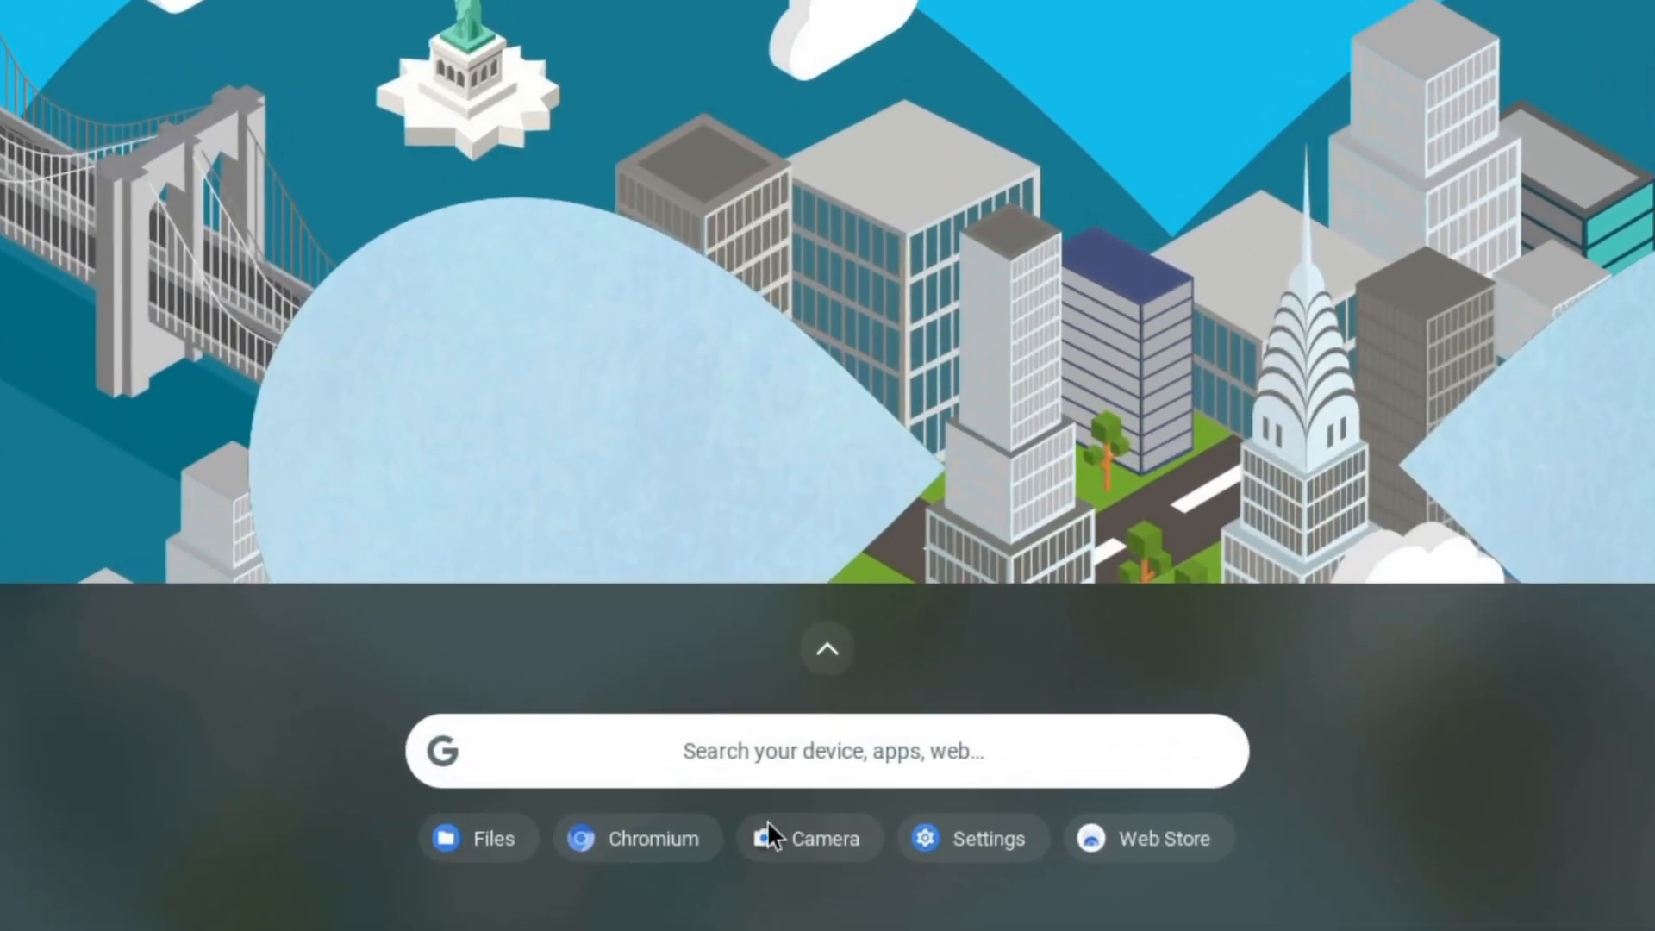
left_click(824, 836)
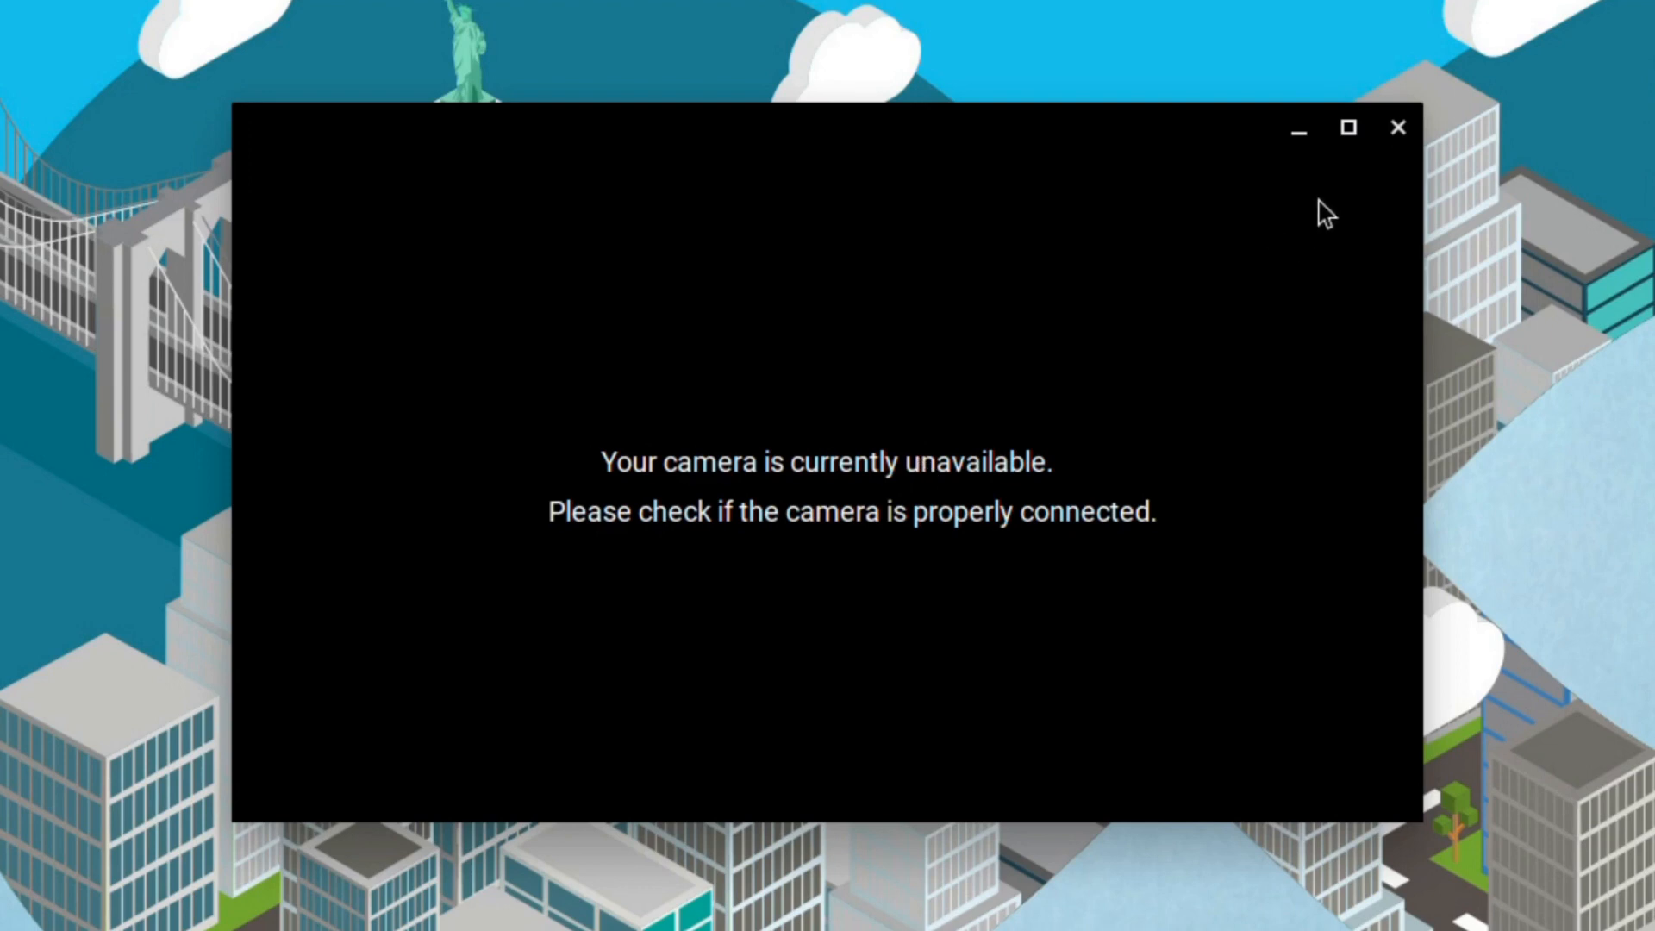
left_click(1398, 129)
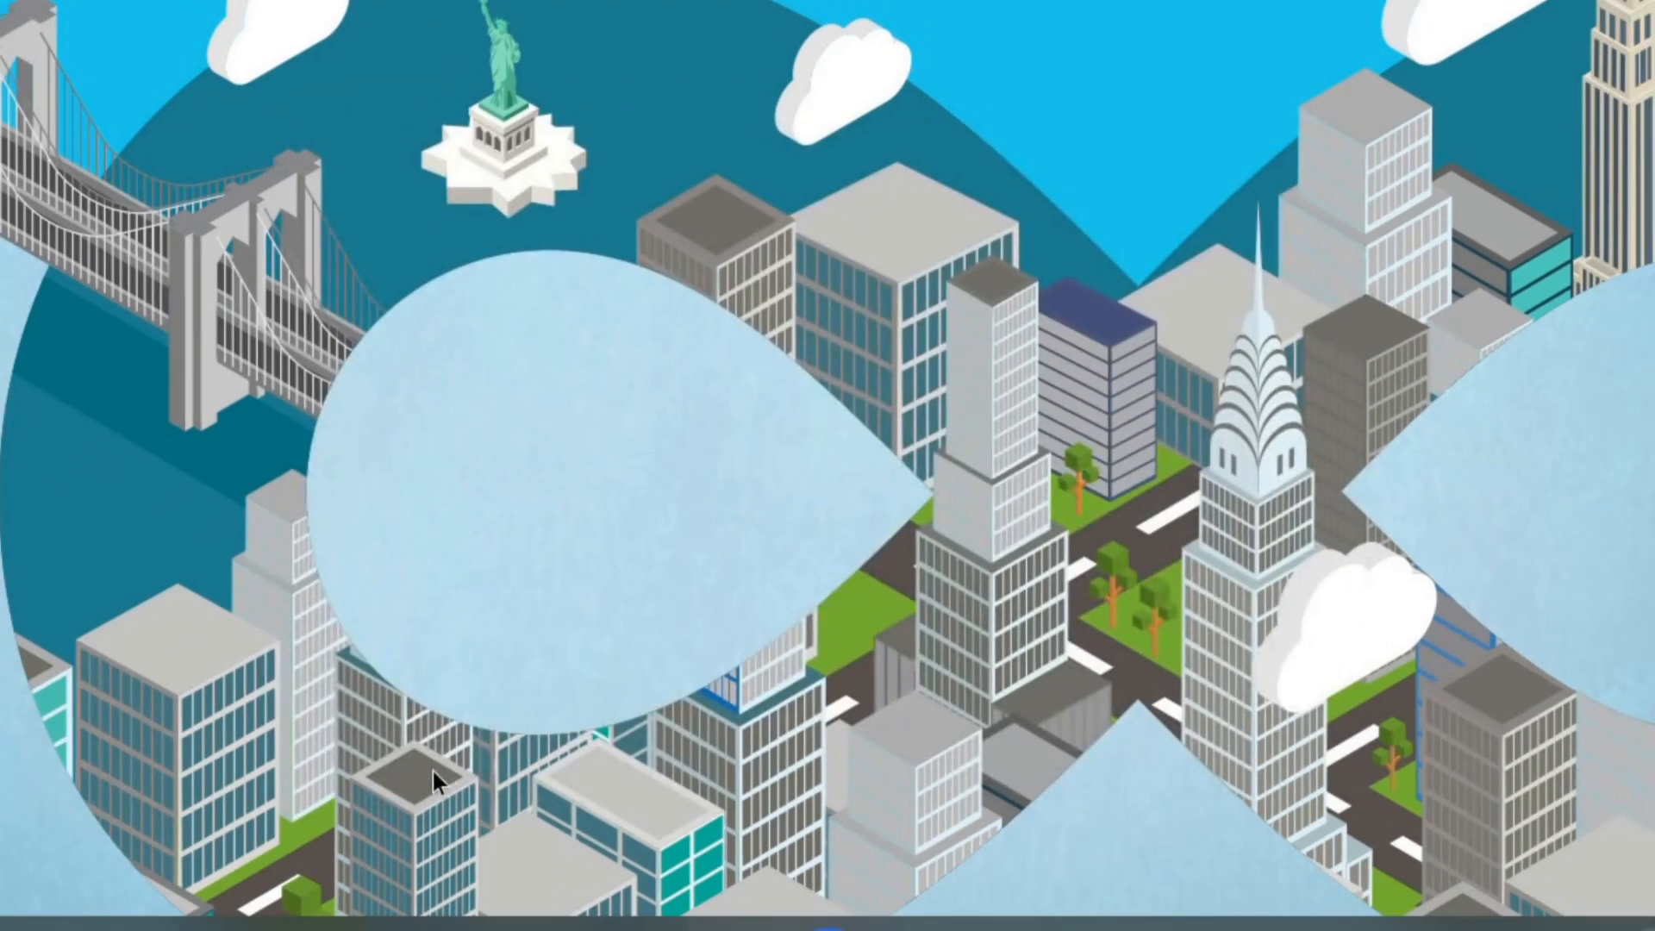
left_click(52, 891)
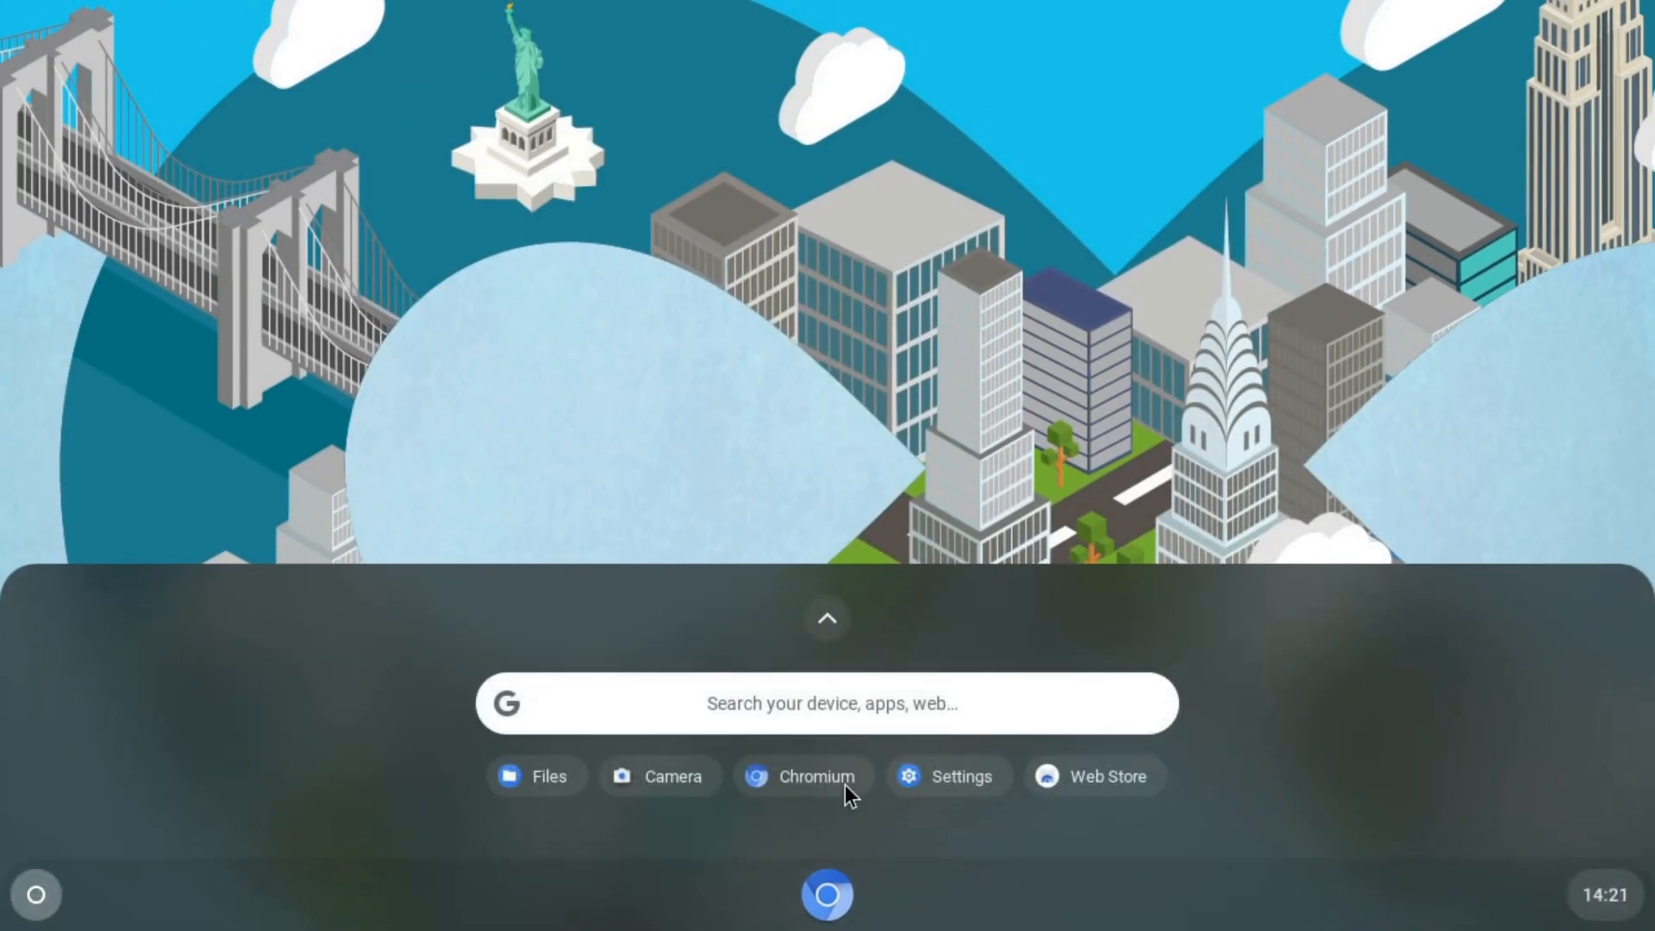
left_click(962, 774)
left_click(1475, 43)
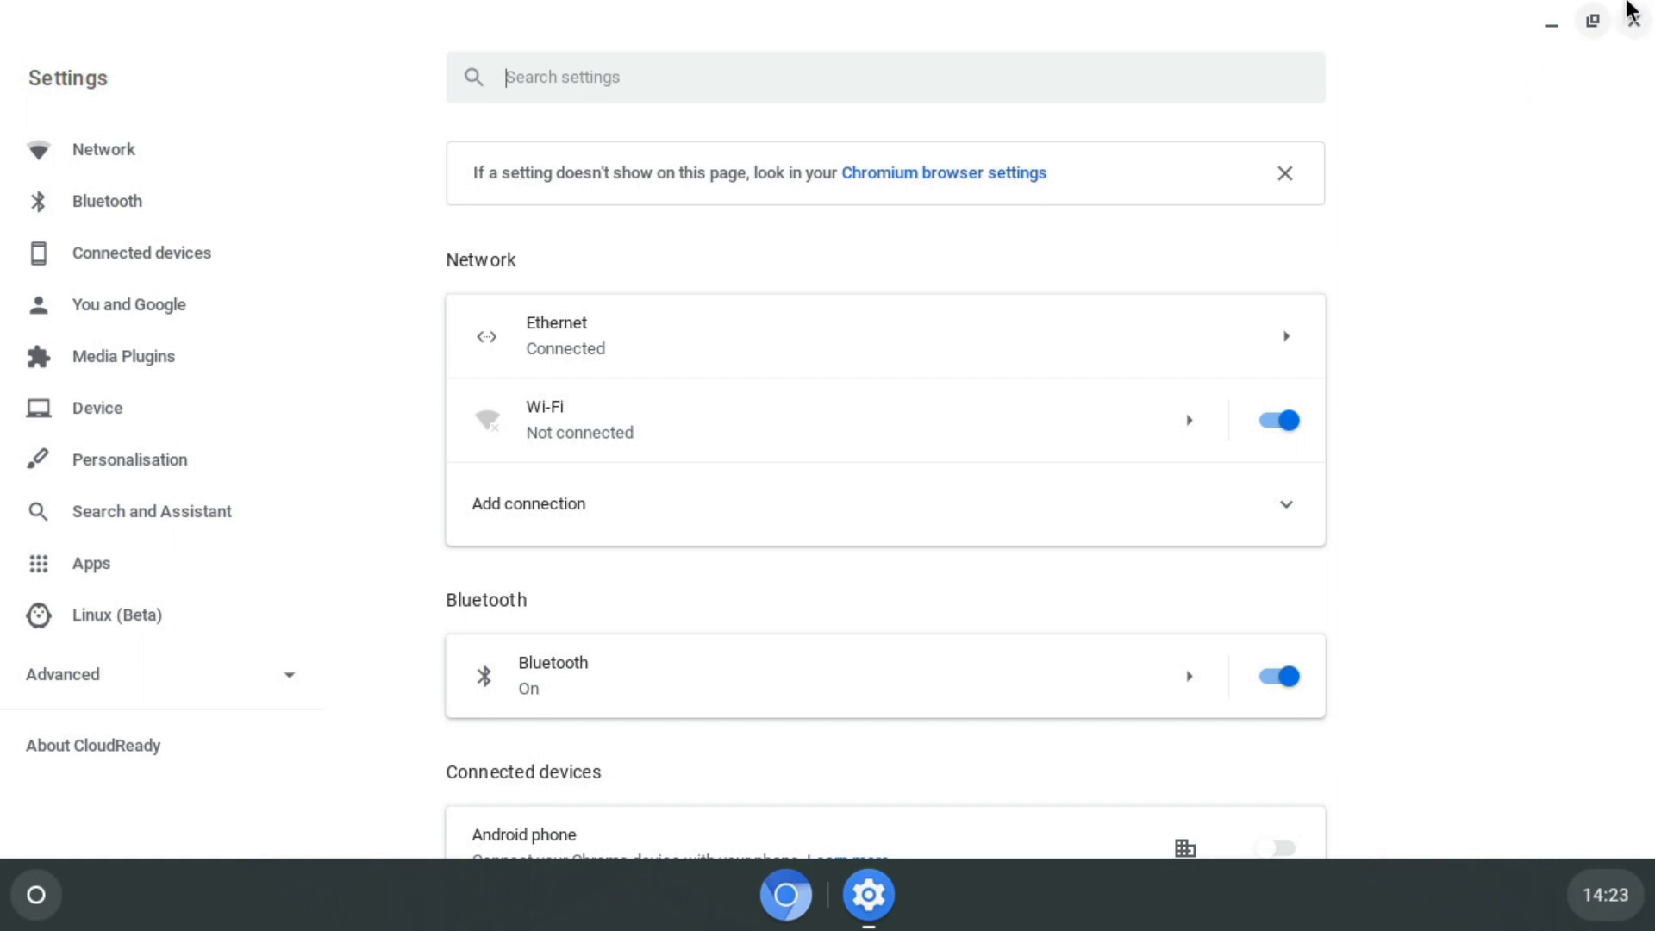
left_click(1632, 21)
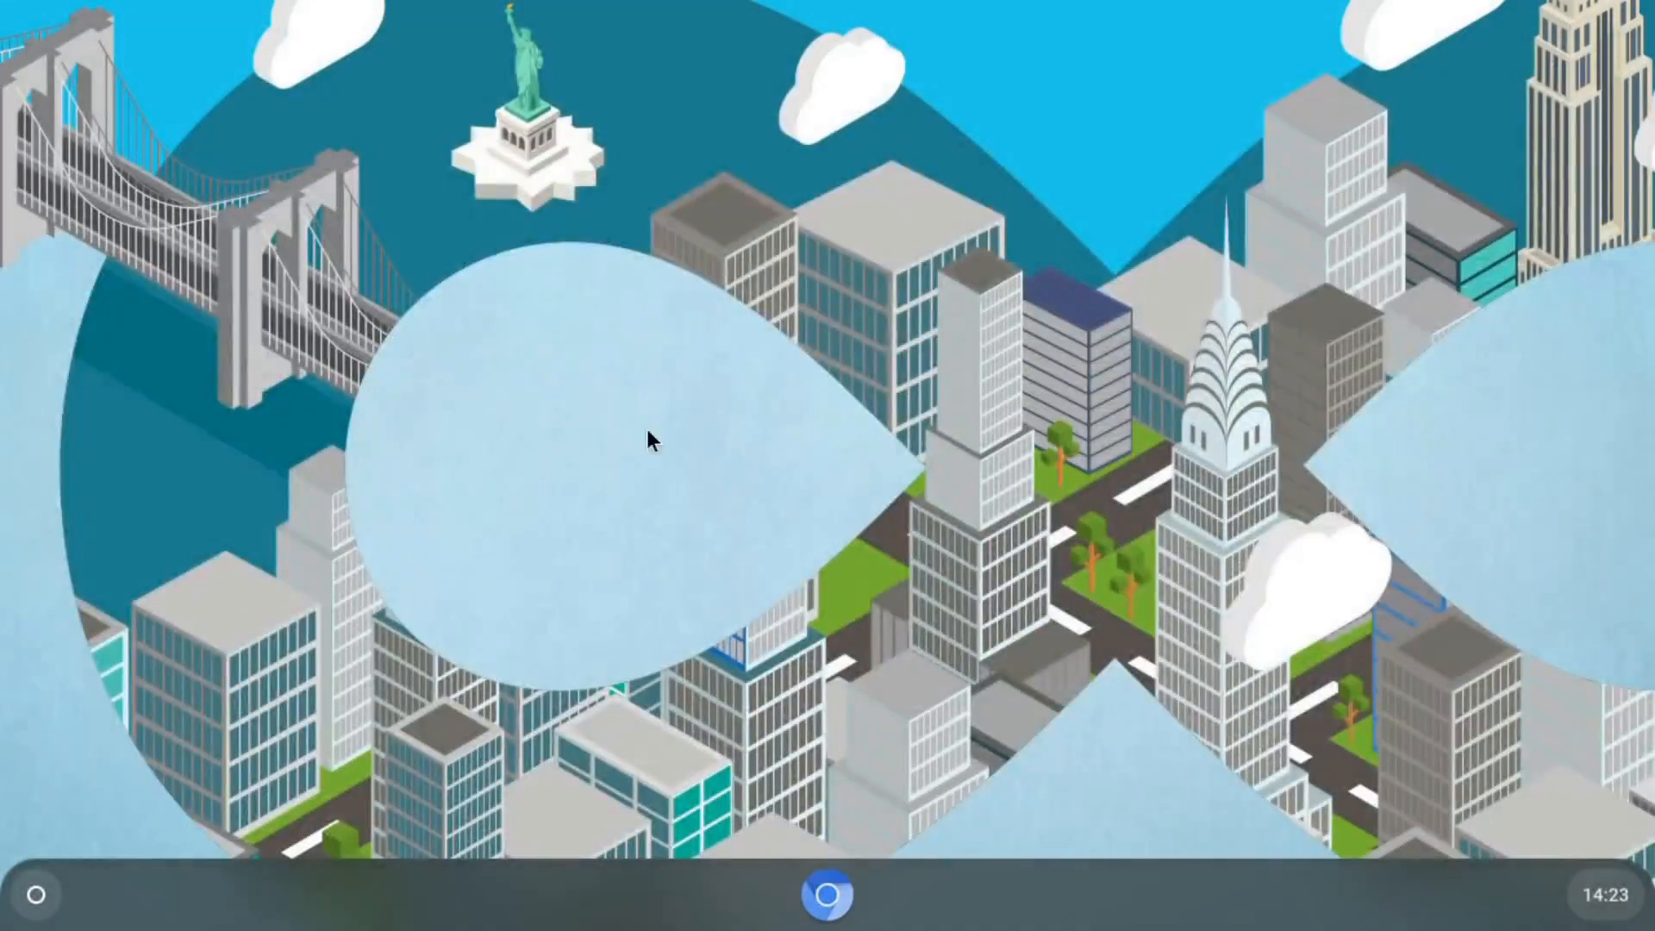
- Open the Web Store from the launcher and scroll its Extensions page to Editor's Picks
left_click(34, 896)
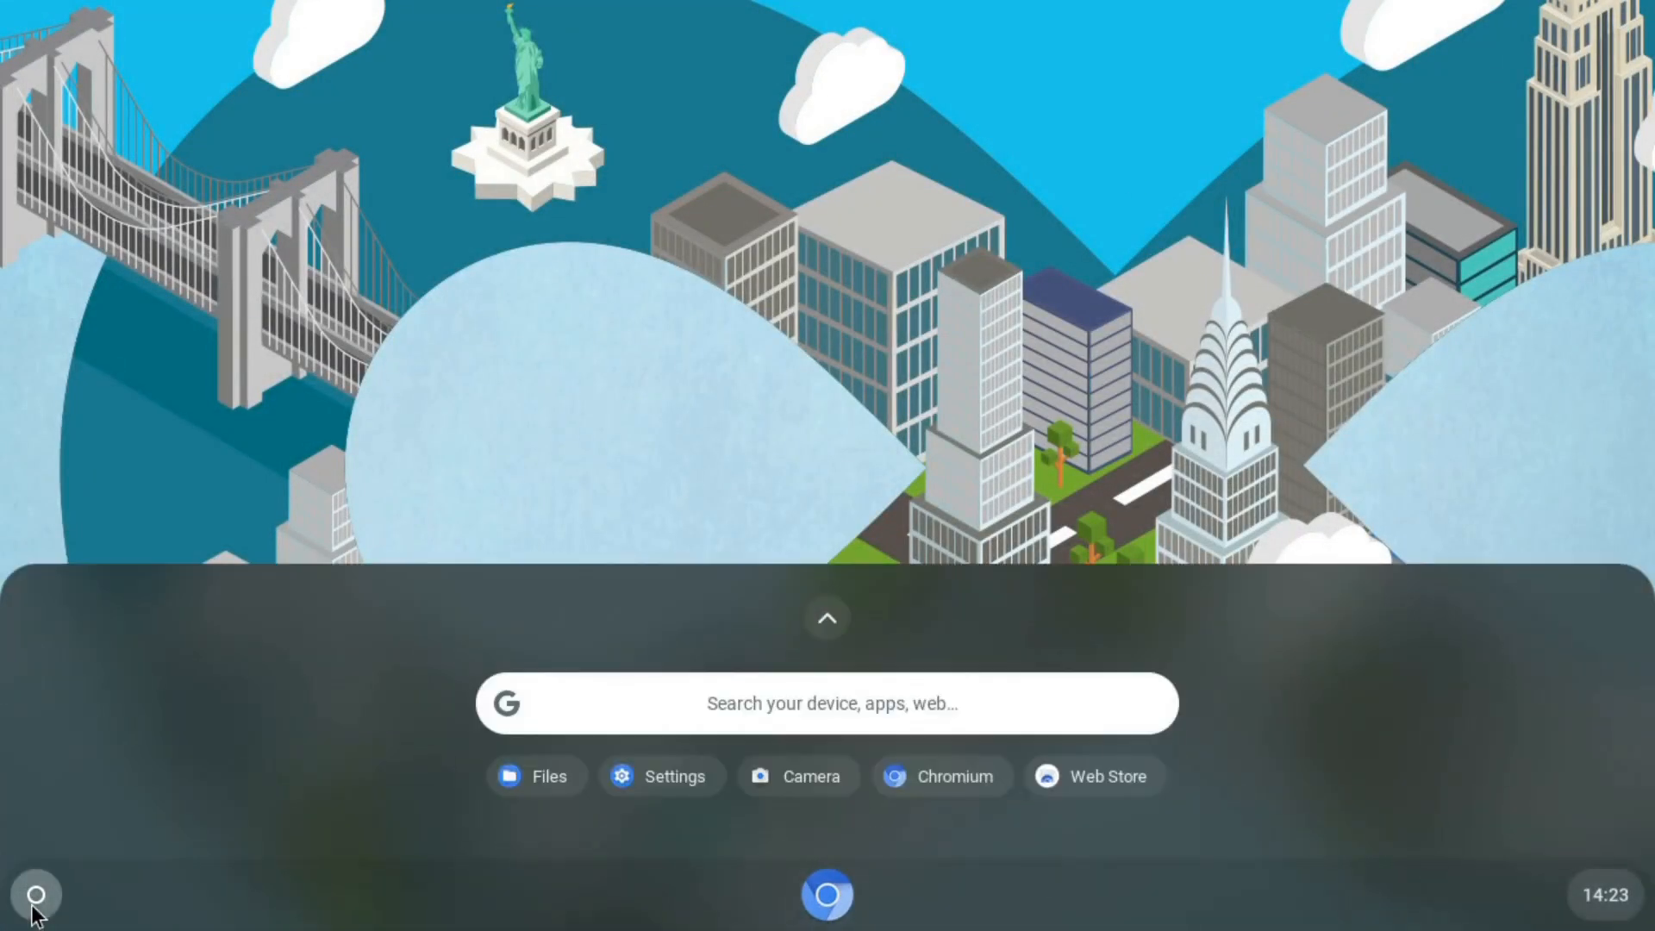
left_click(1107, 773)
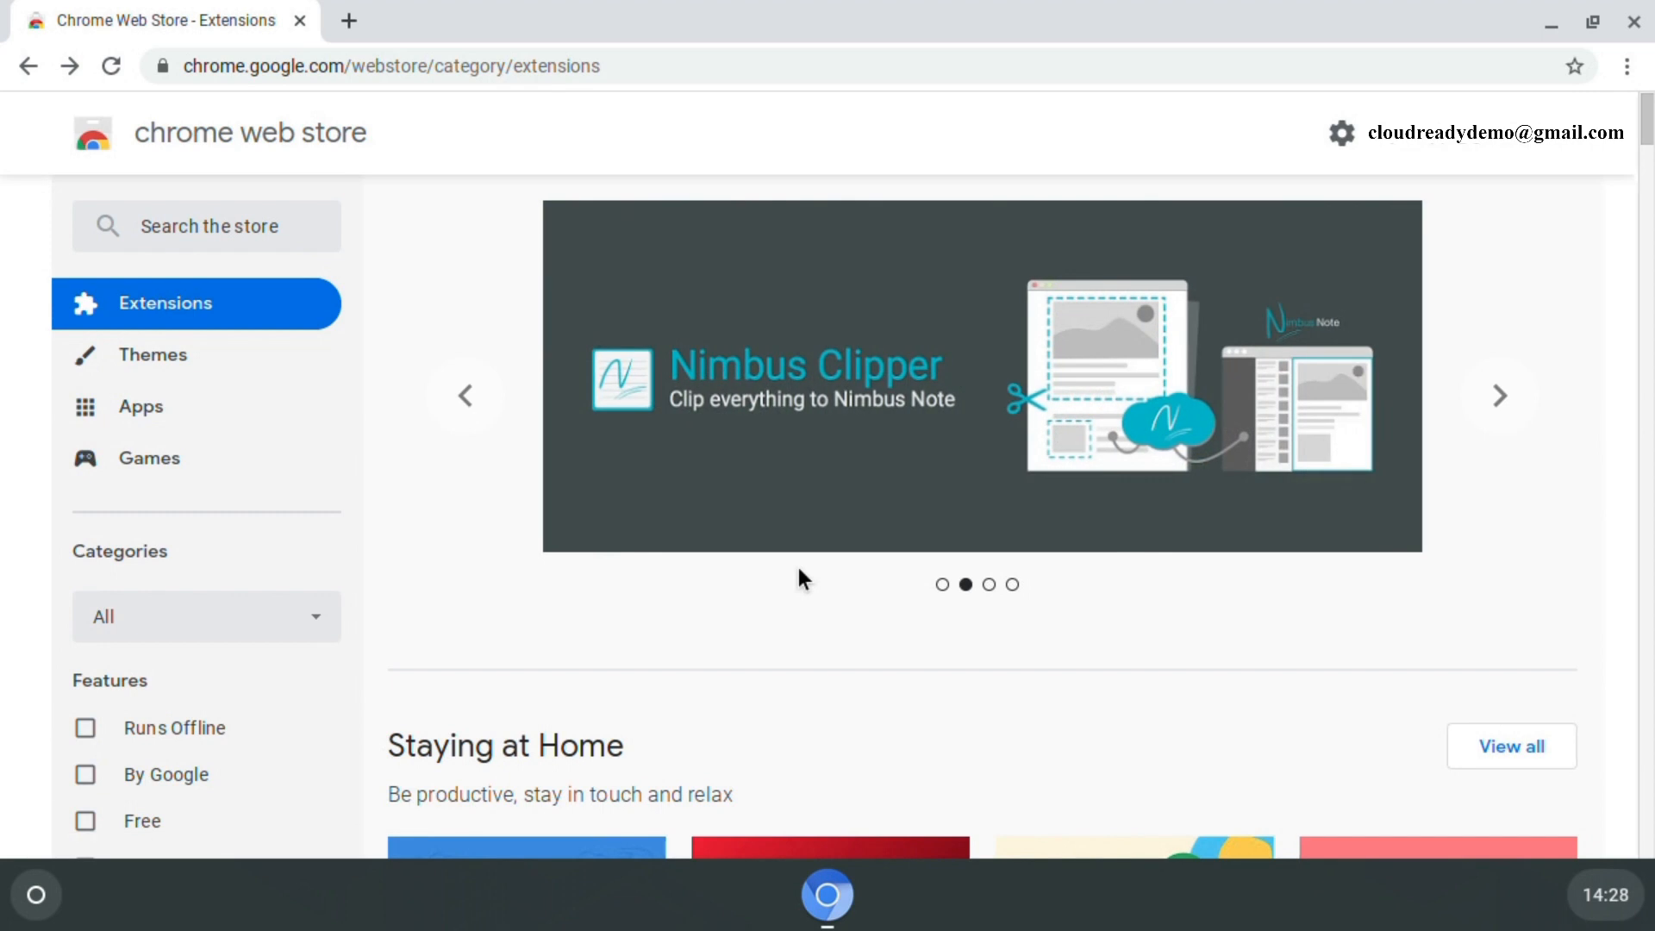
scroll(799, 569, "down", 8)
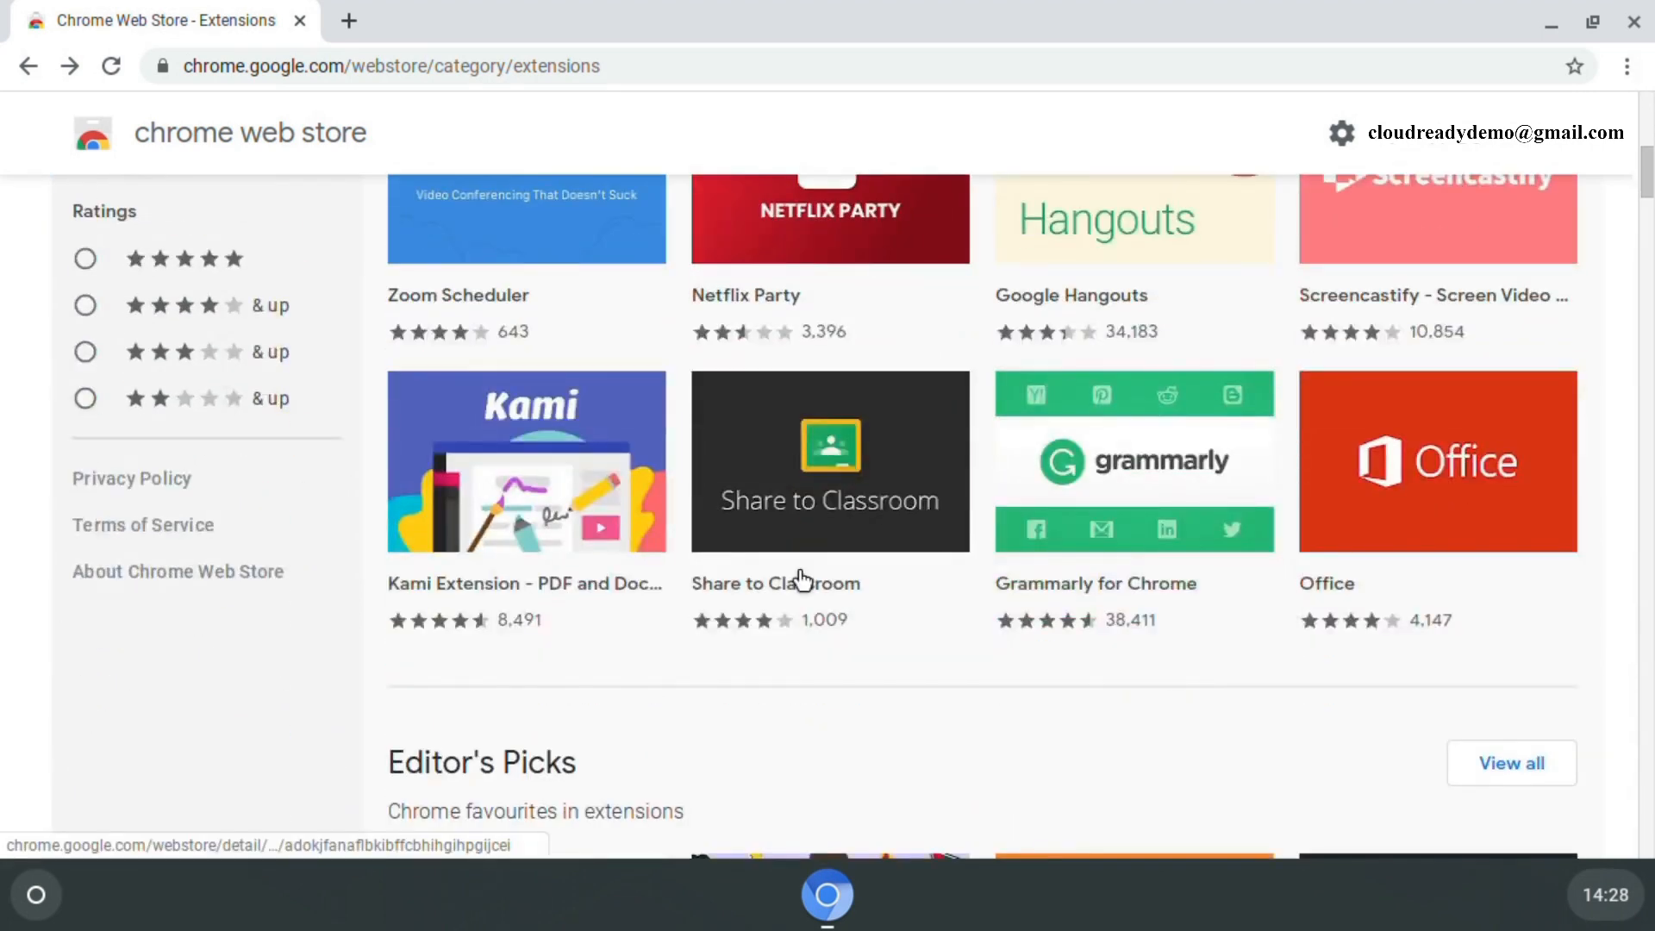
scroll(800, 579, "down", 1)
scroll(801, 580, "down", 1)
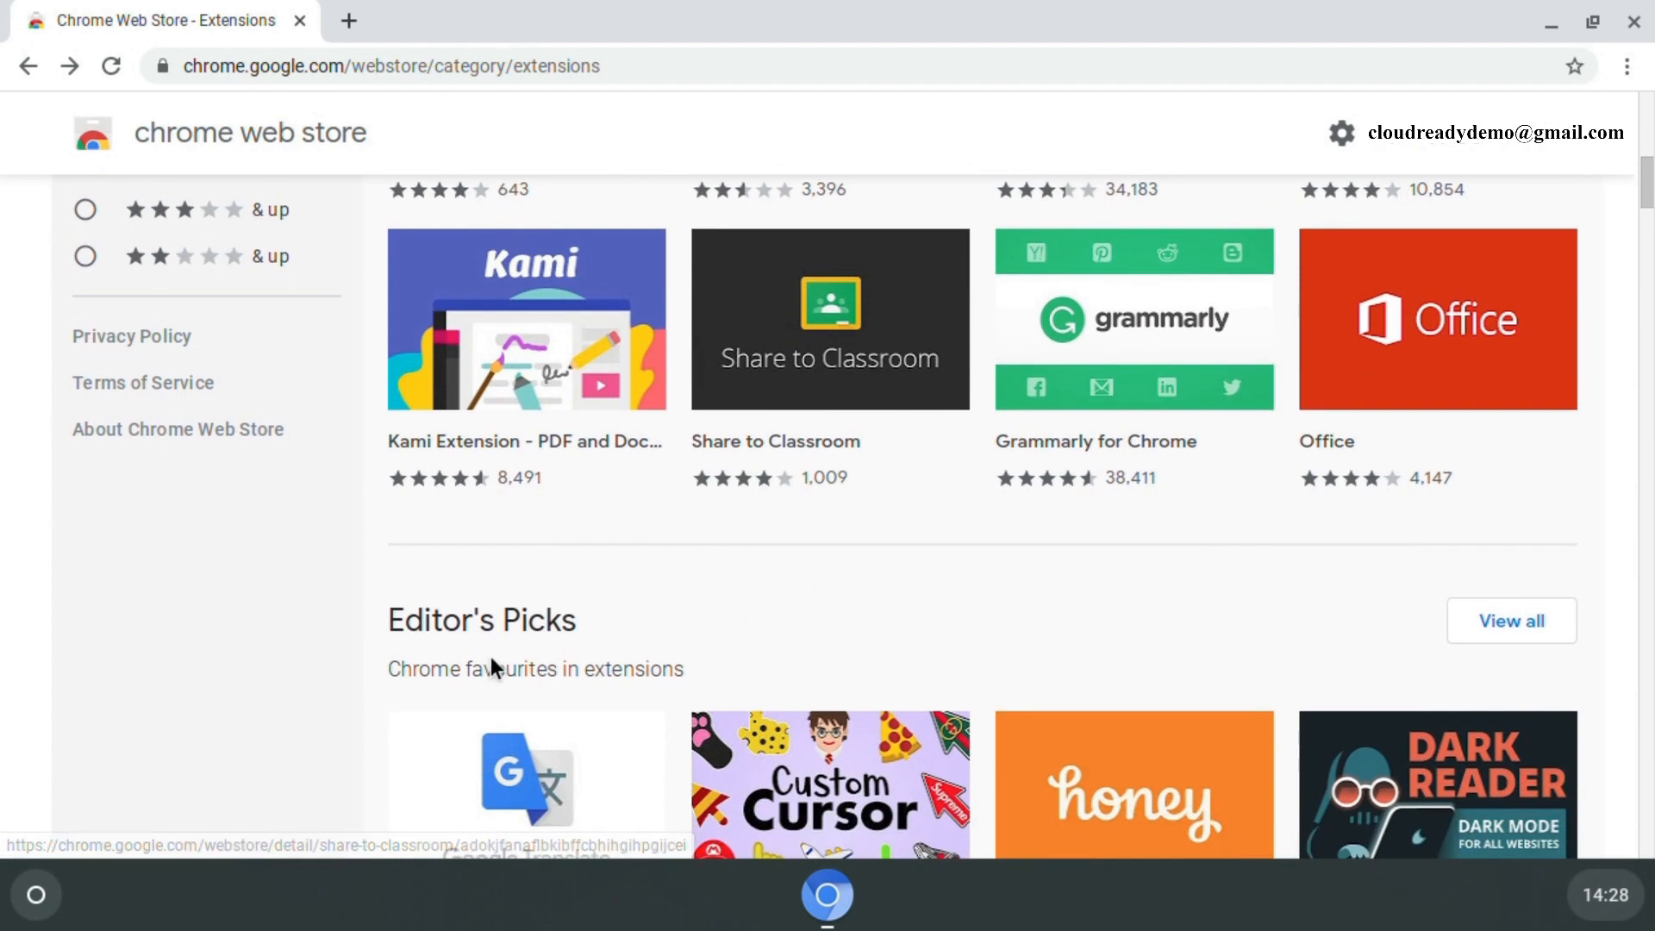
scroll(483, 659, "down", 1)
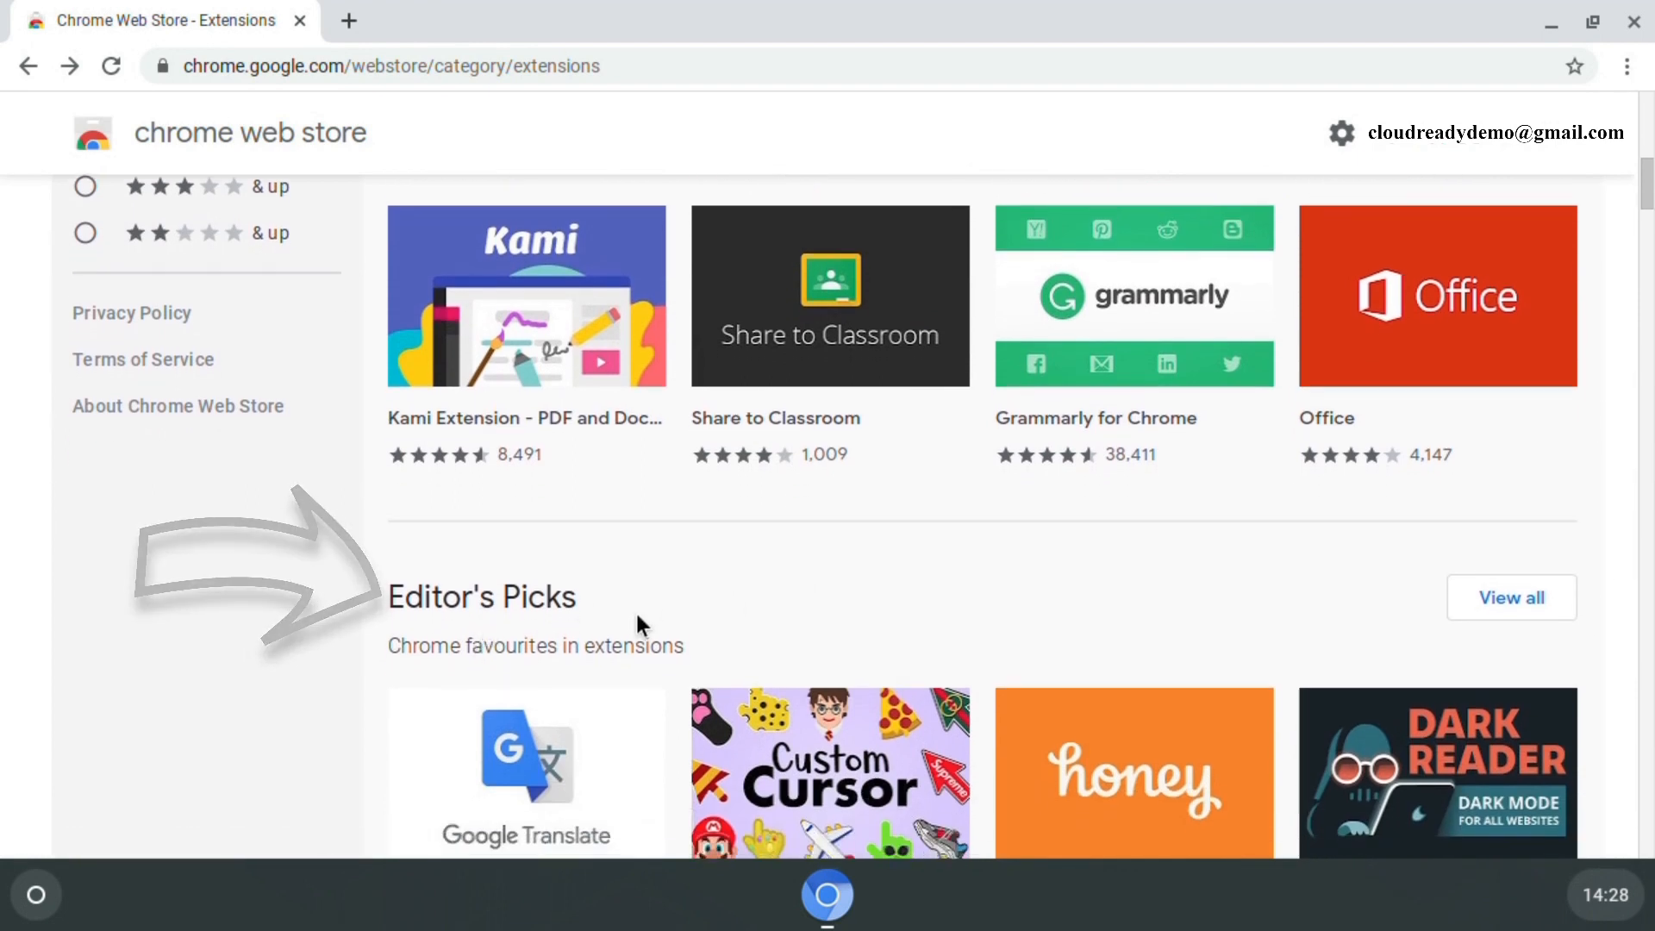
scroll(634, 610, "down", 2)
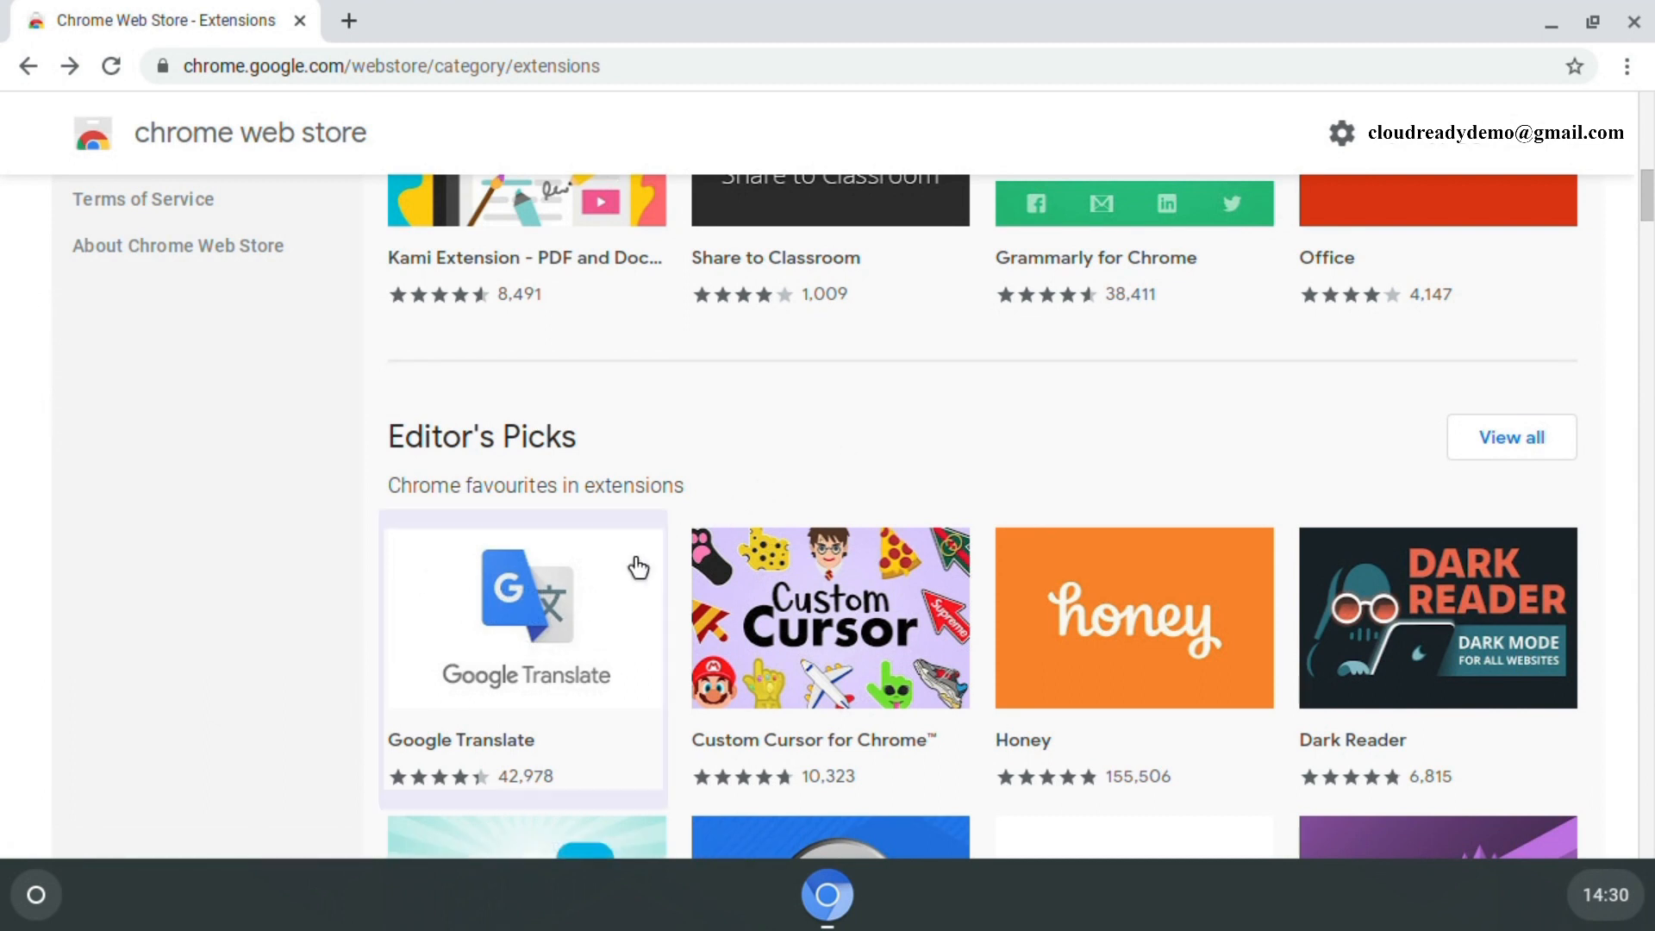
- Look over Google Translate's details and reviews, then add the extension to Chrome
left_click(495, 664)
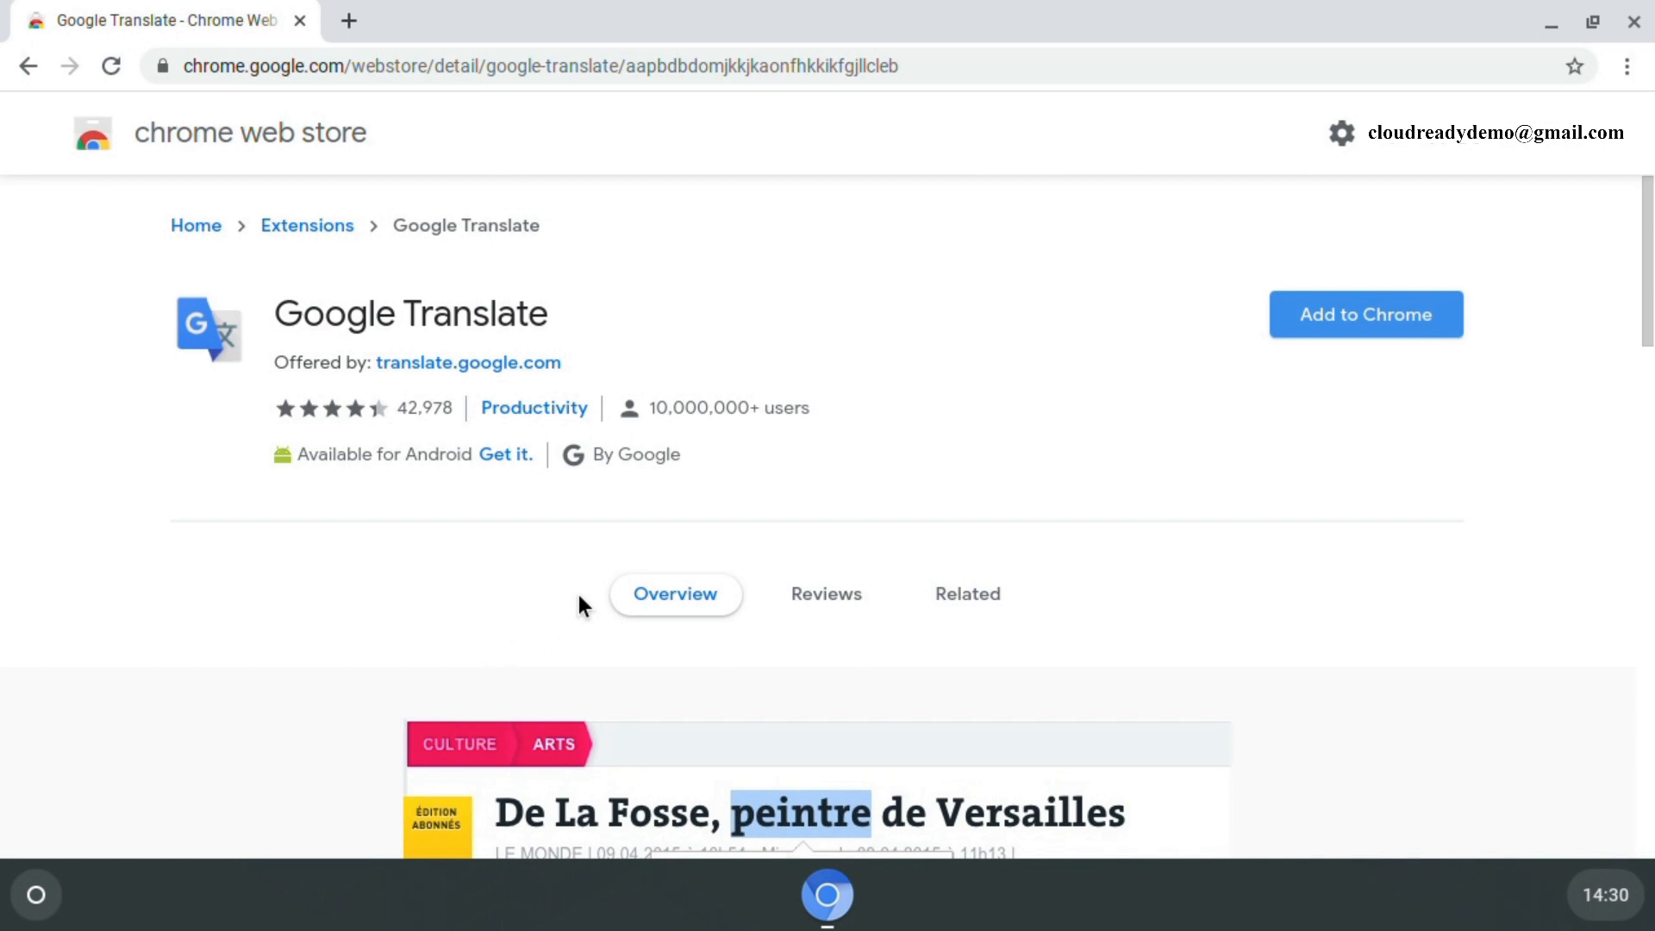
scroll(577, 595, "down", 5)
scroll(578, 592, "down", 4)
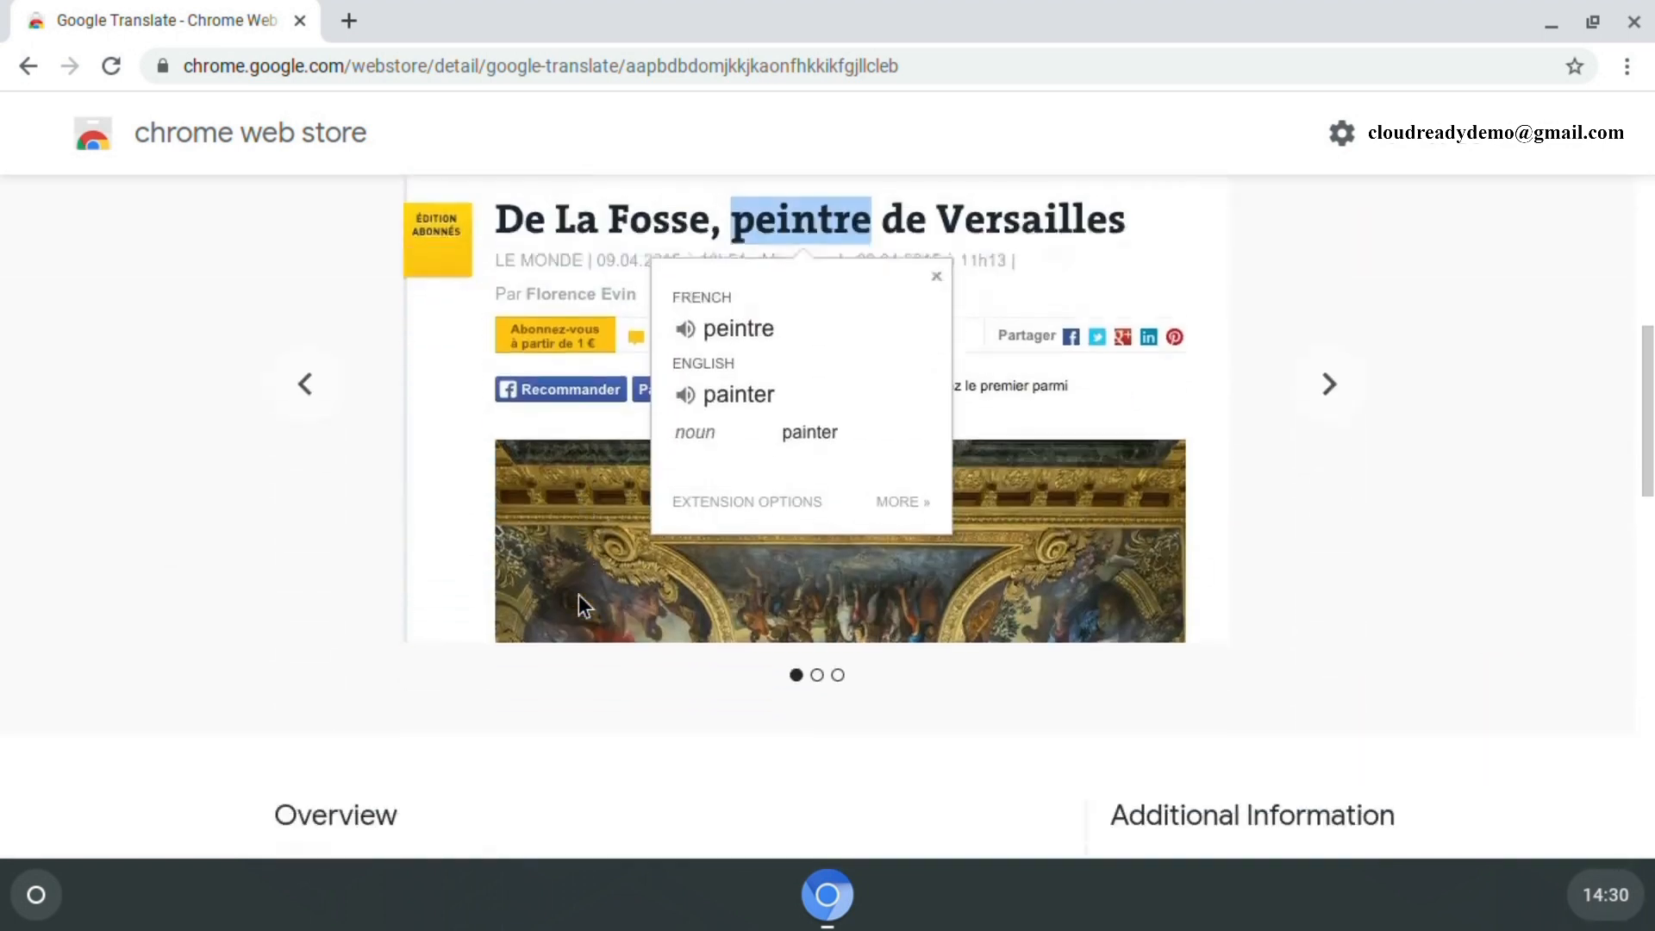
scroll(576, 591, "up", 4)
scroll(577, 594, "up", 5)
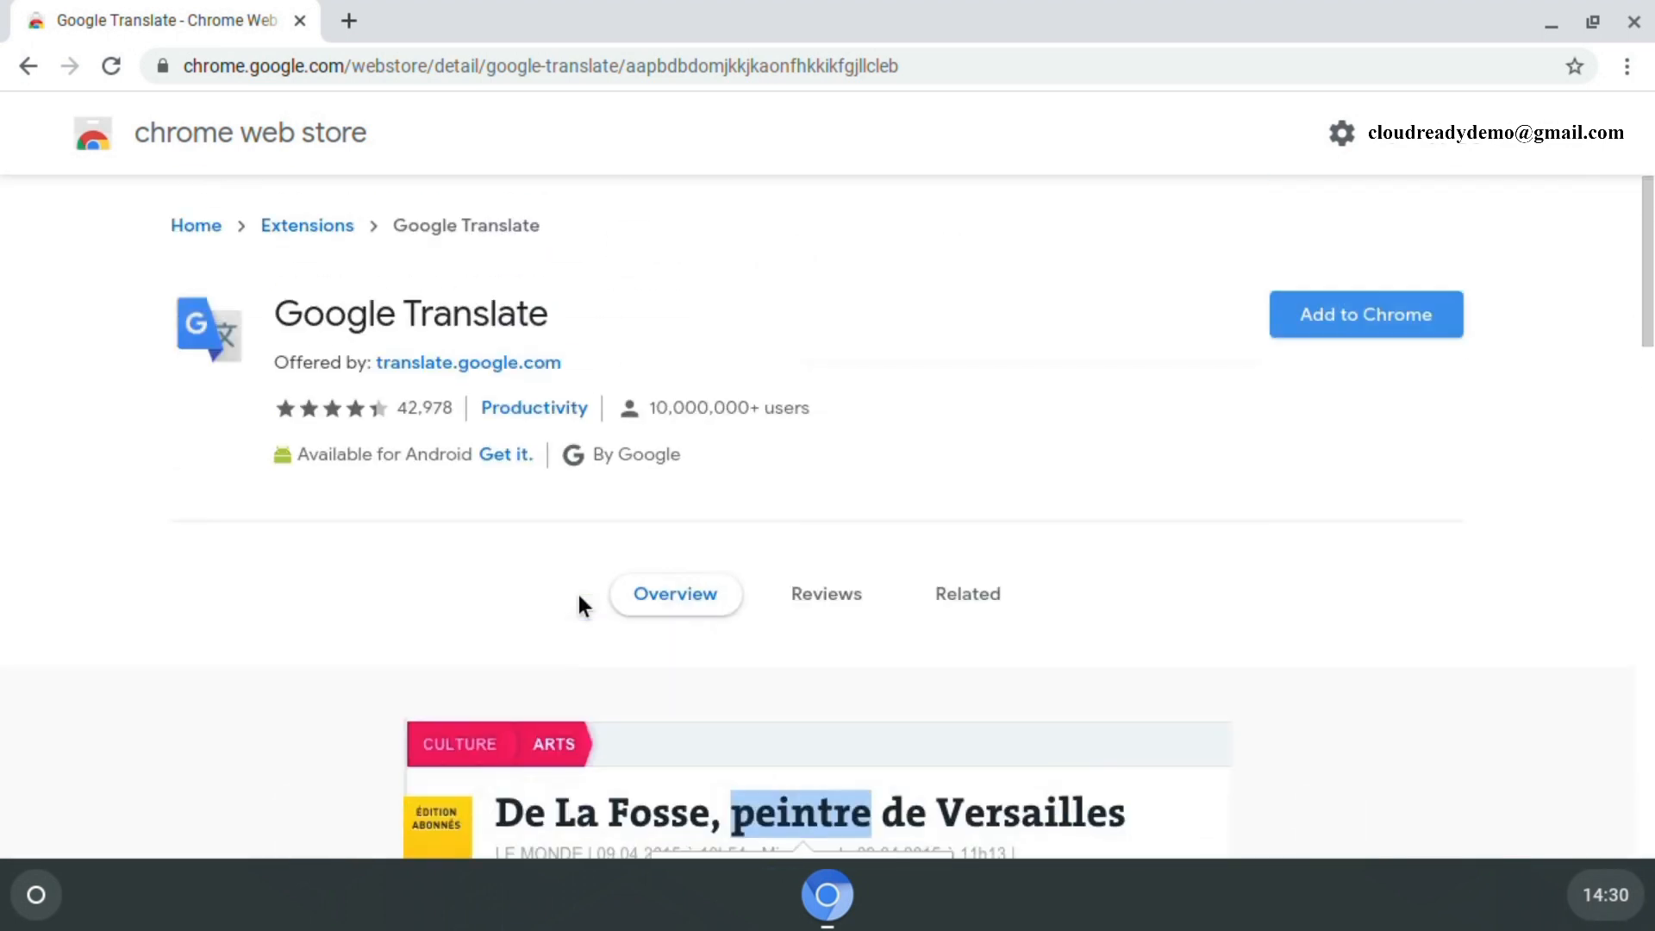
left_click(830, 606)
scroll(798, 613, "down", 2)
scroll(800, 612, "up", 2)
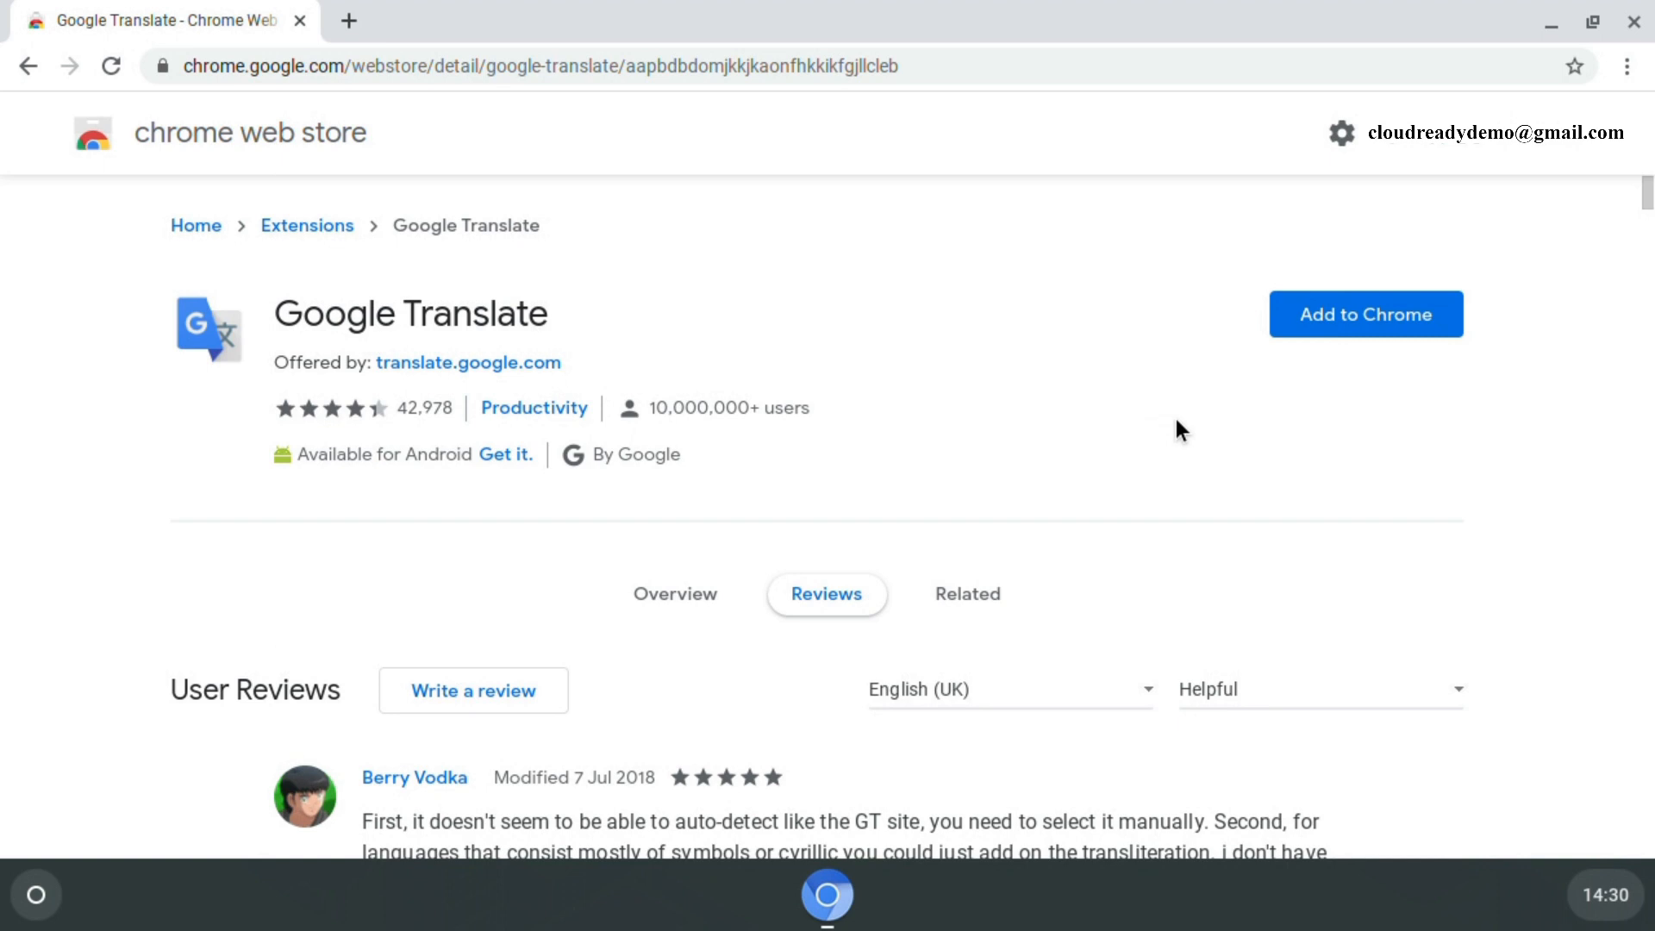
left_click(1343, 321)
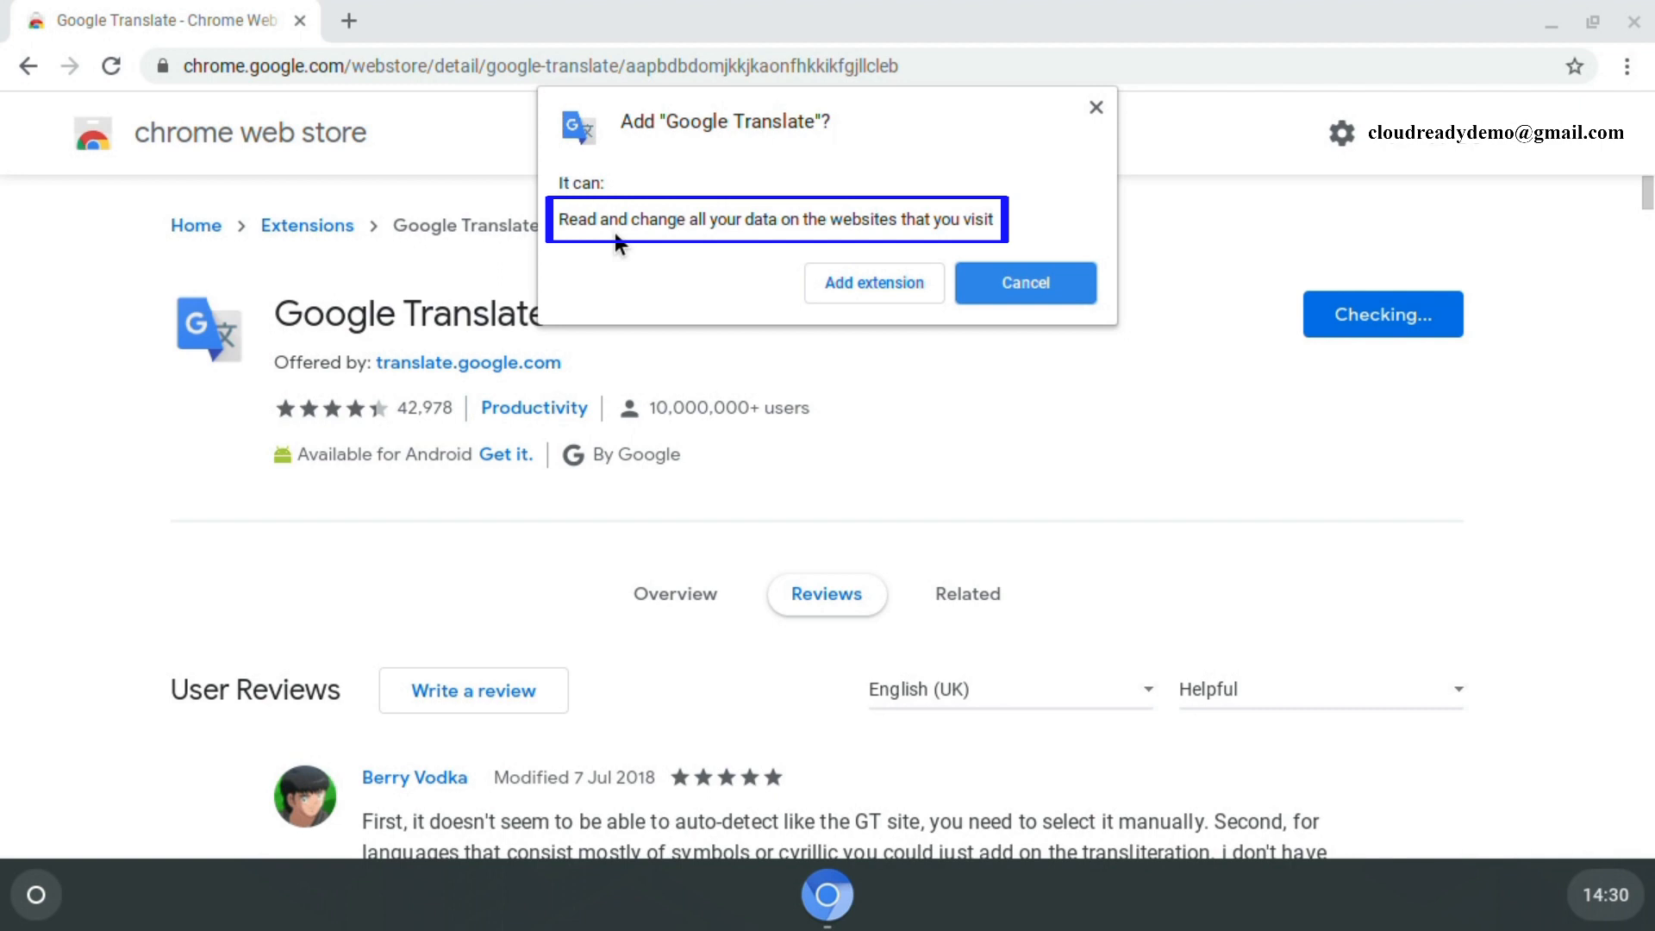
left_click(852, 287)
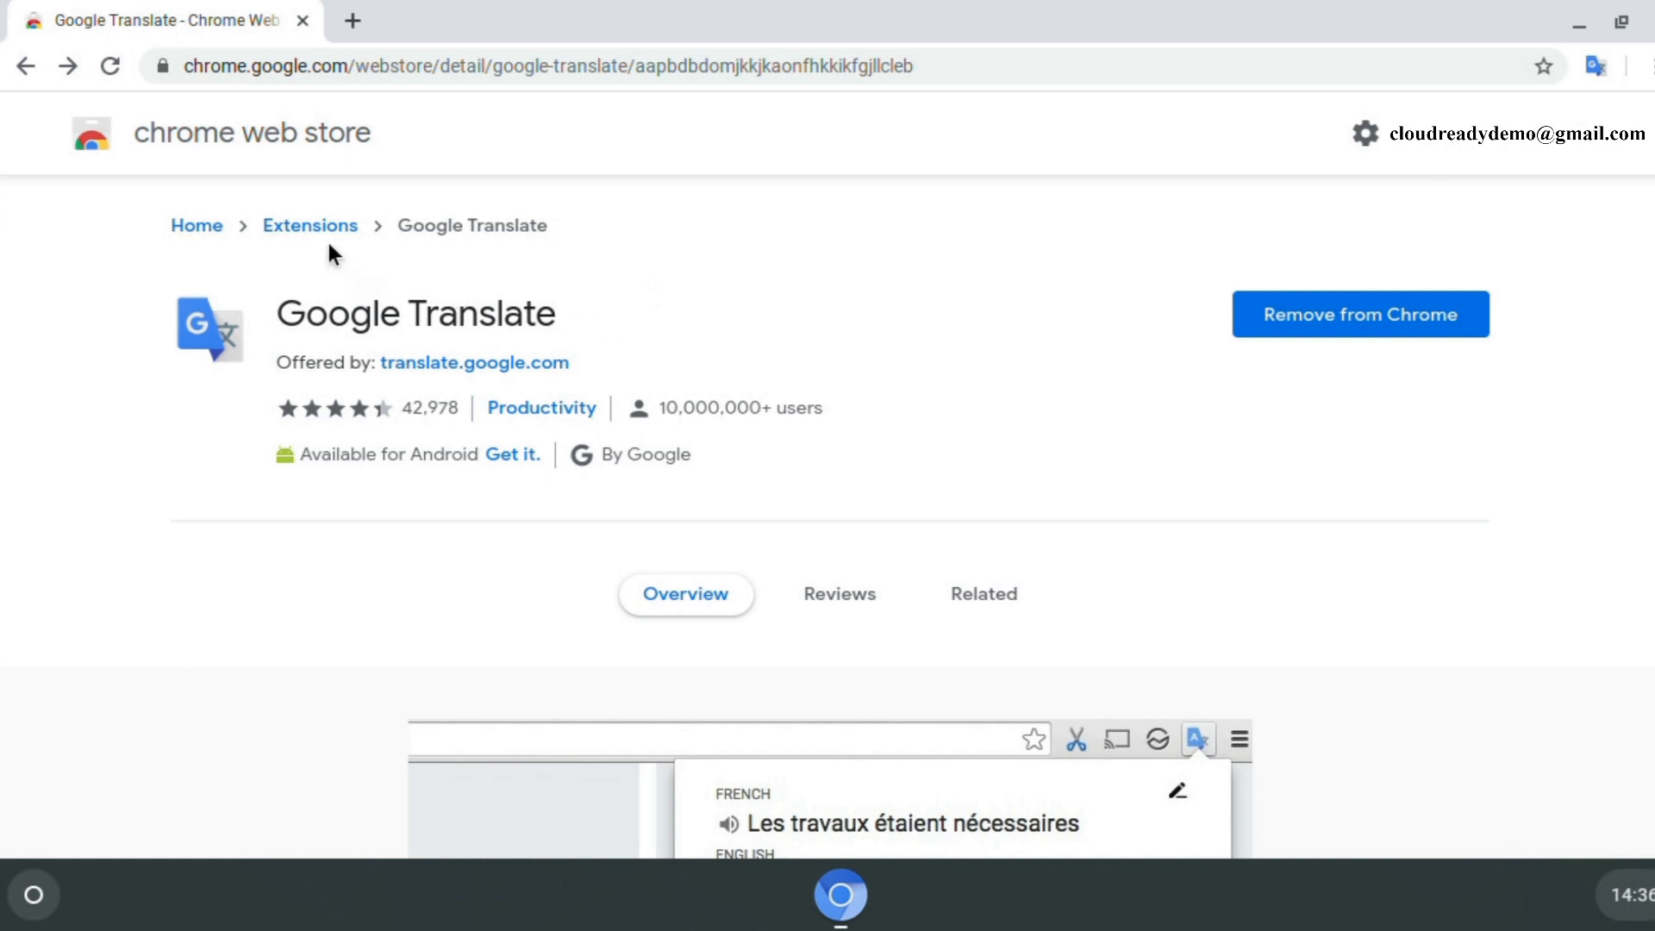
- Return to the Extensions category and remove Google Translate from Chromium via its toolbar icon
left_click(289, 226)
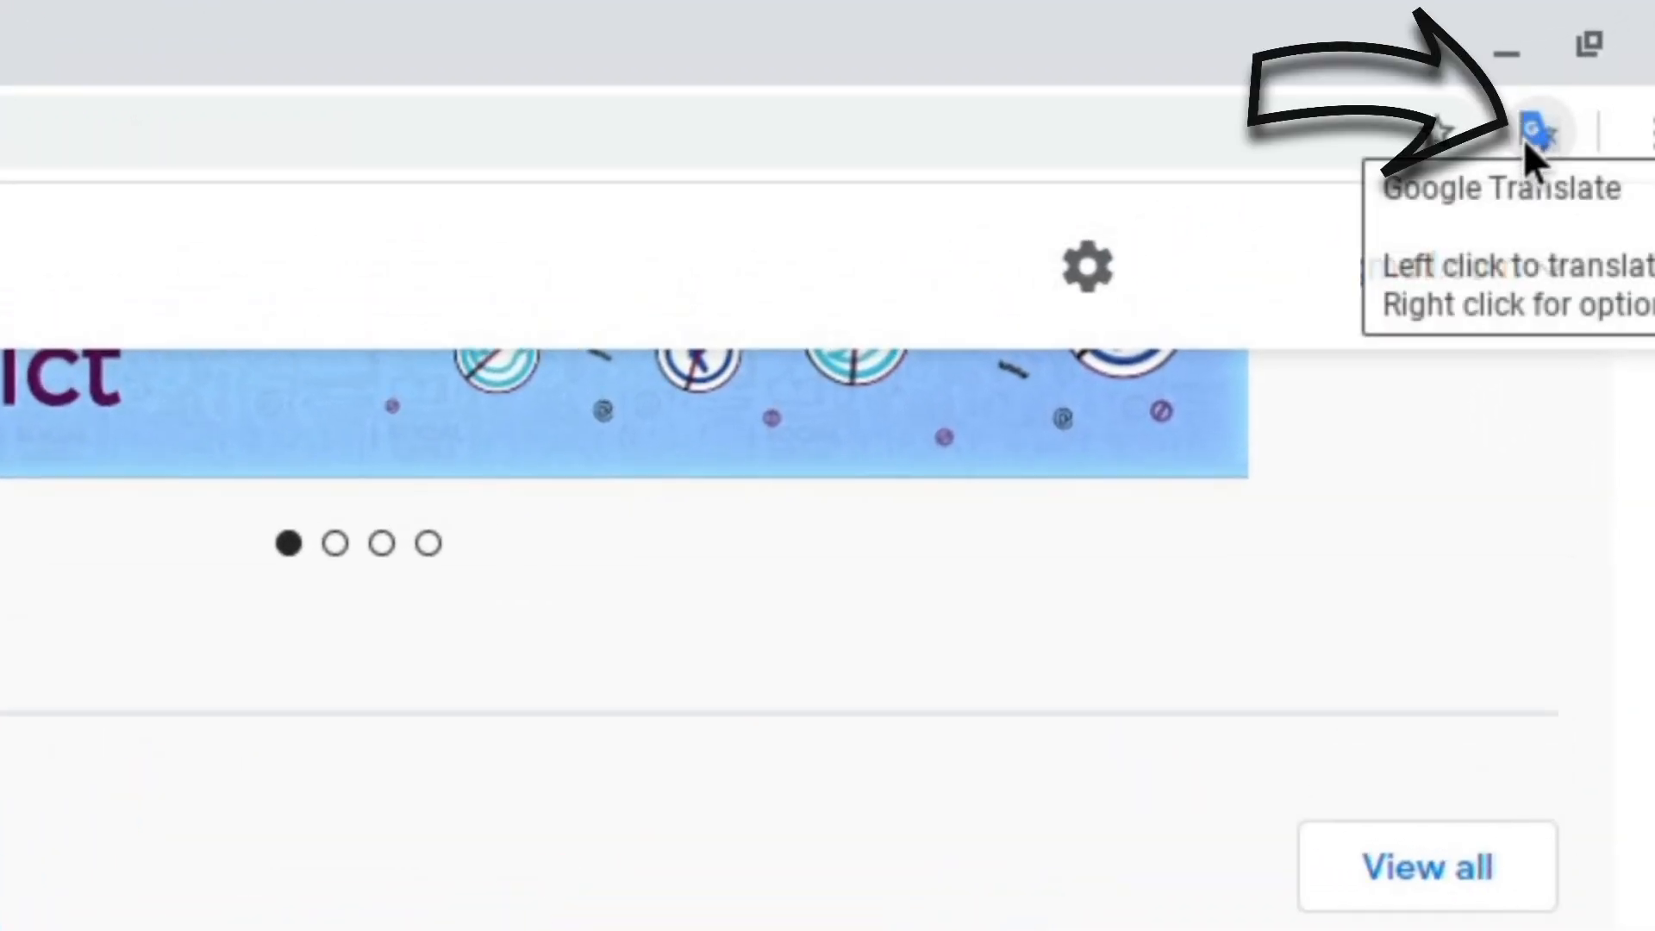
right_click(1523, 140)
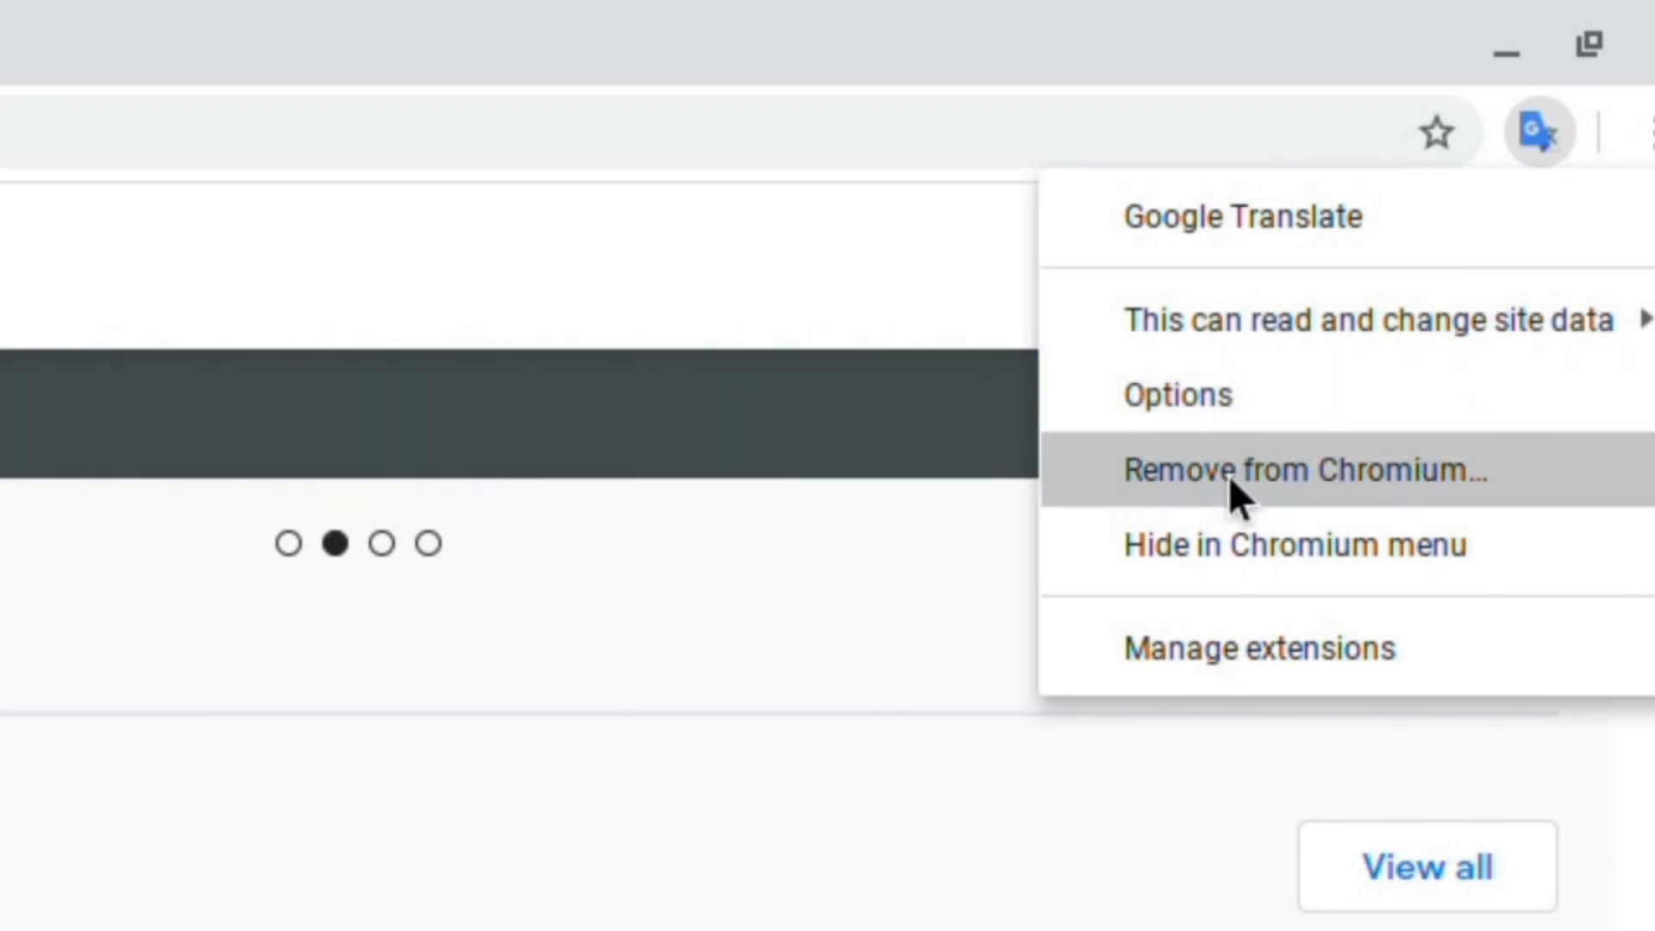
left_click(1232, 496)
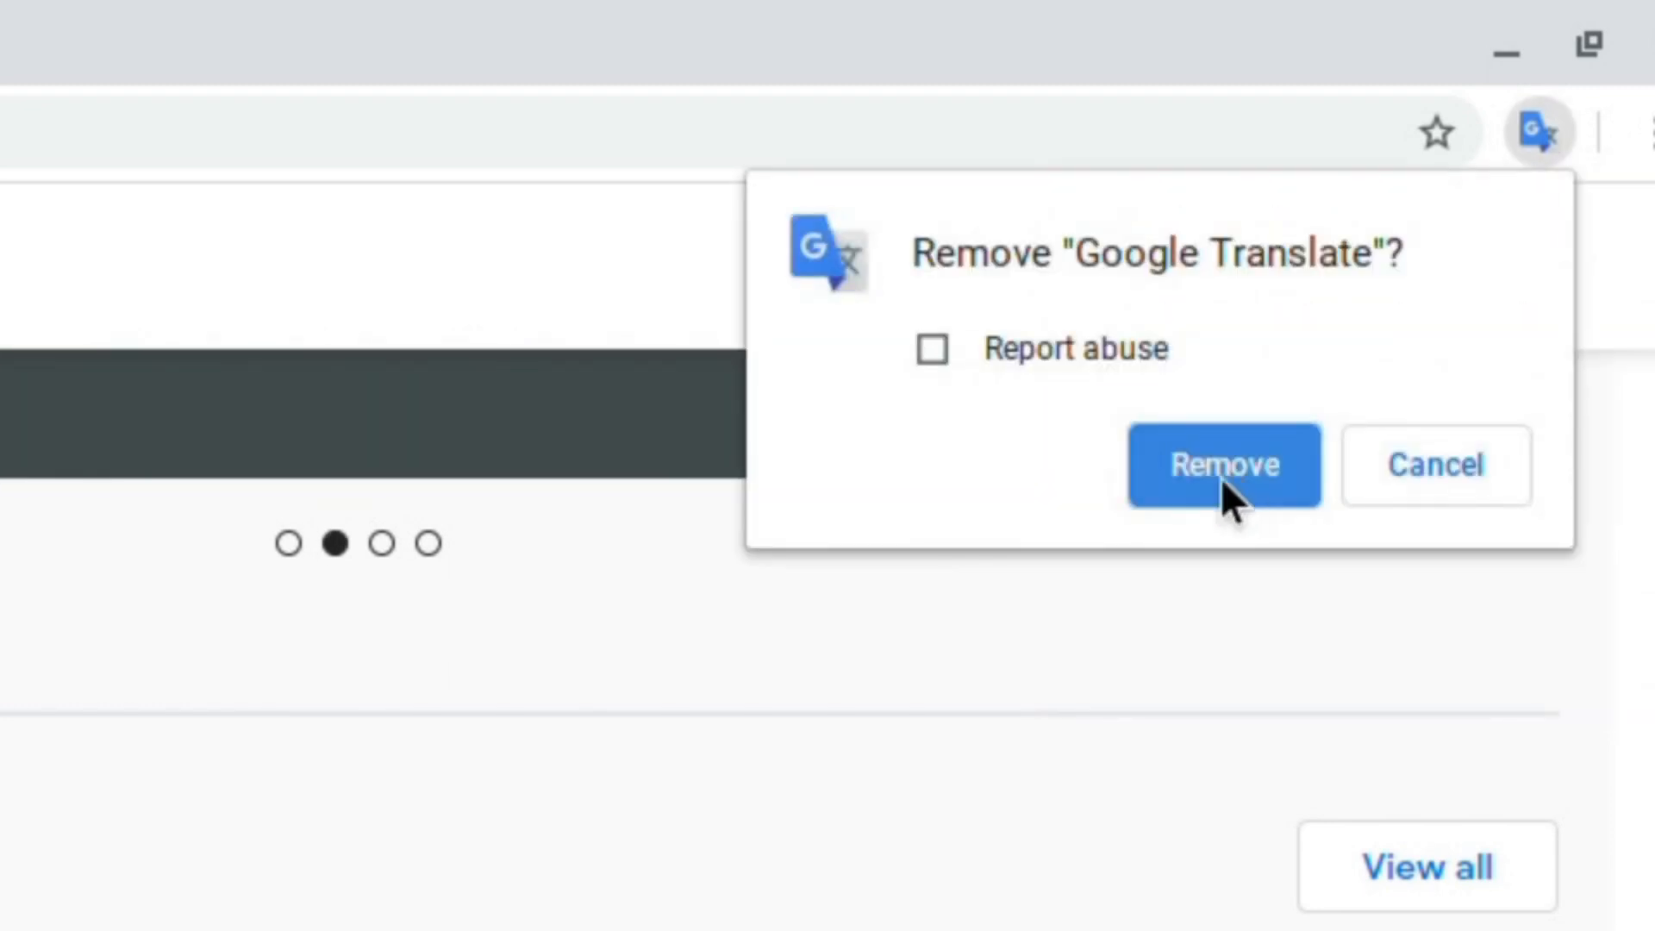
left_click(1174, 480)
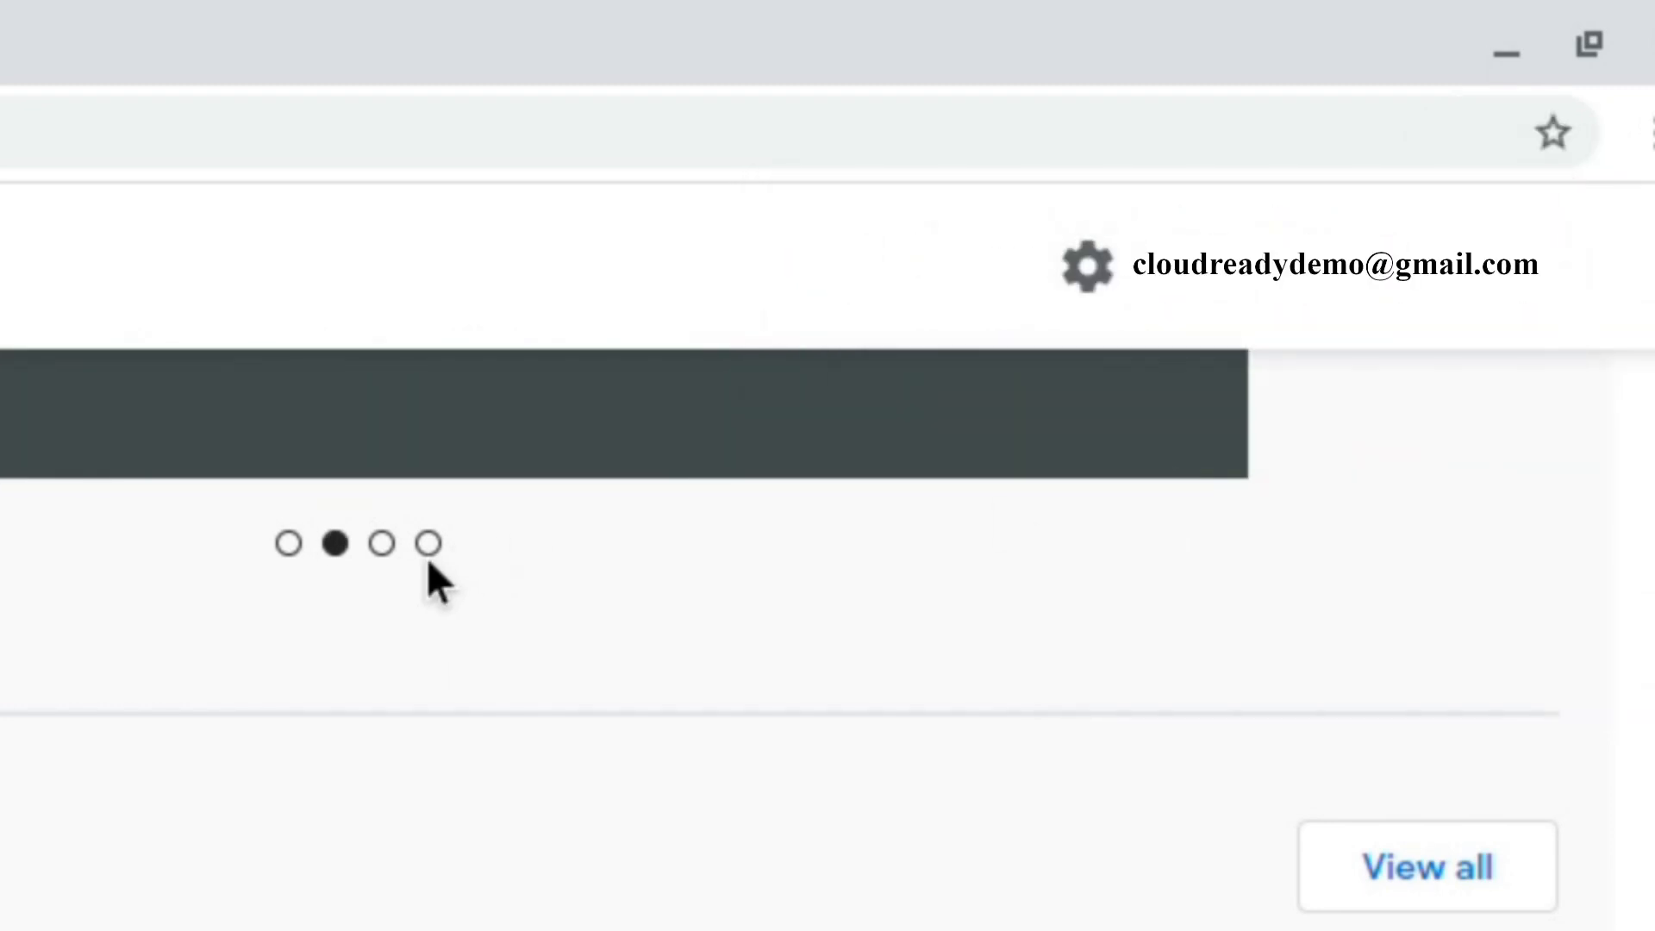
scroll(428, 560, "up", 4)
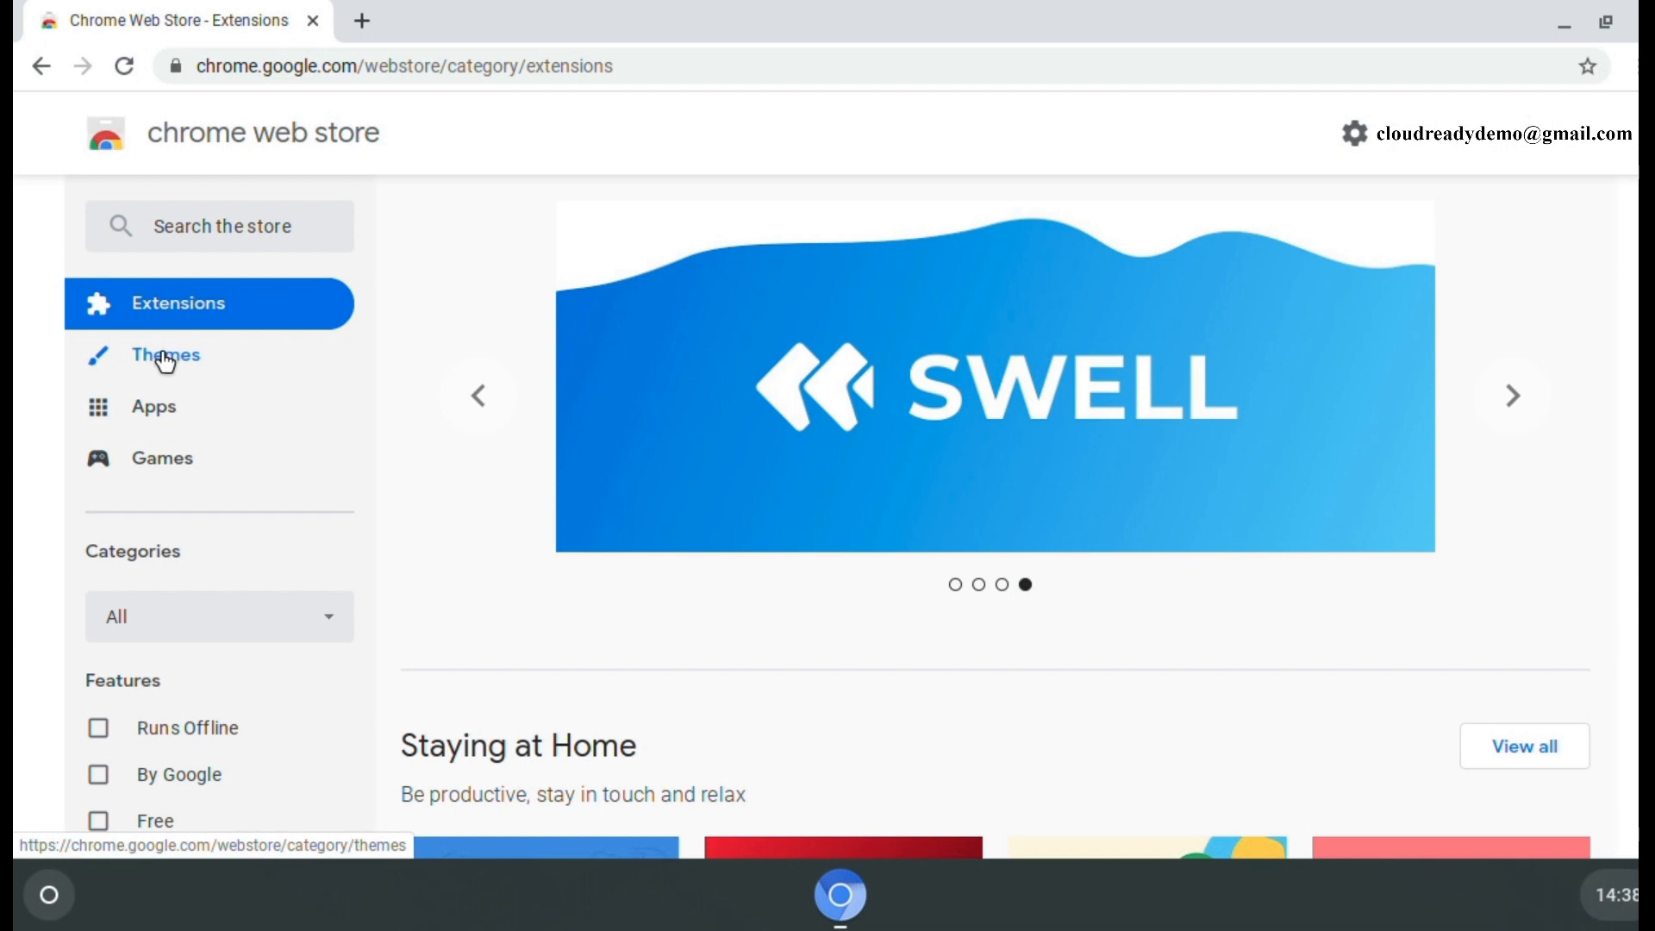
- Apply the Just Black theme from the Themes category, then undo it
left_click(168, 364)
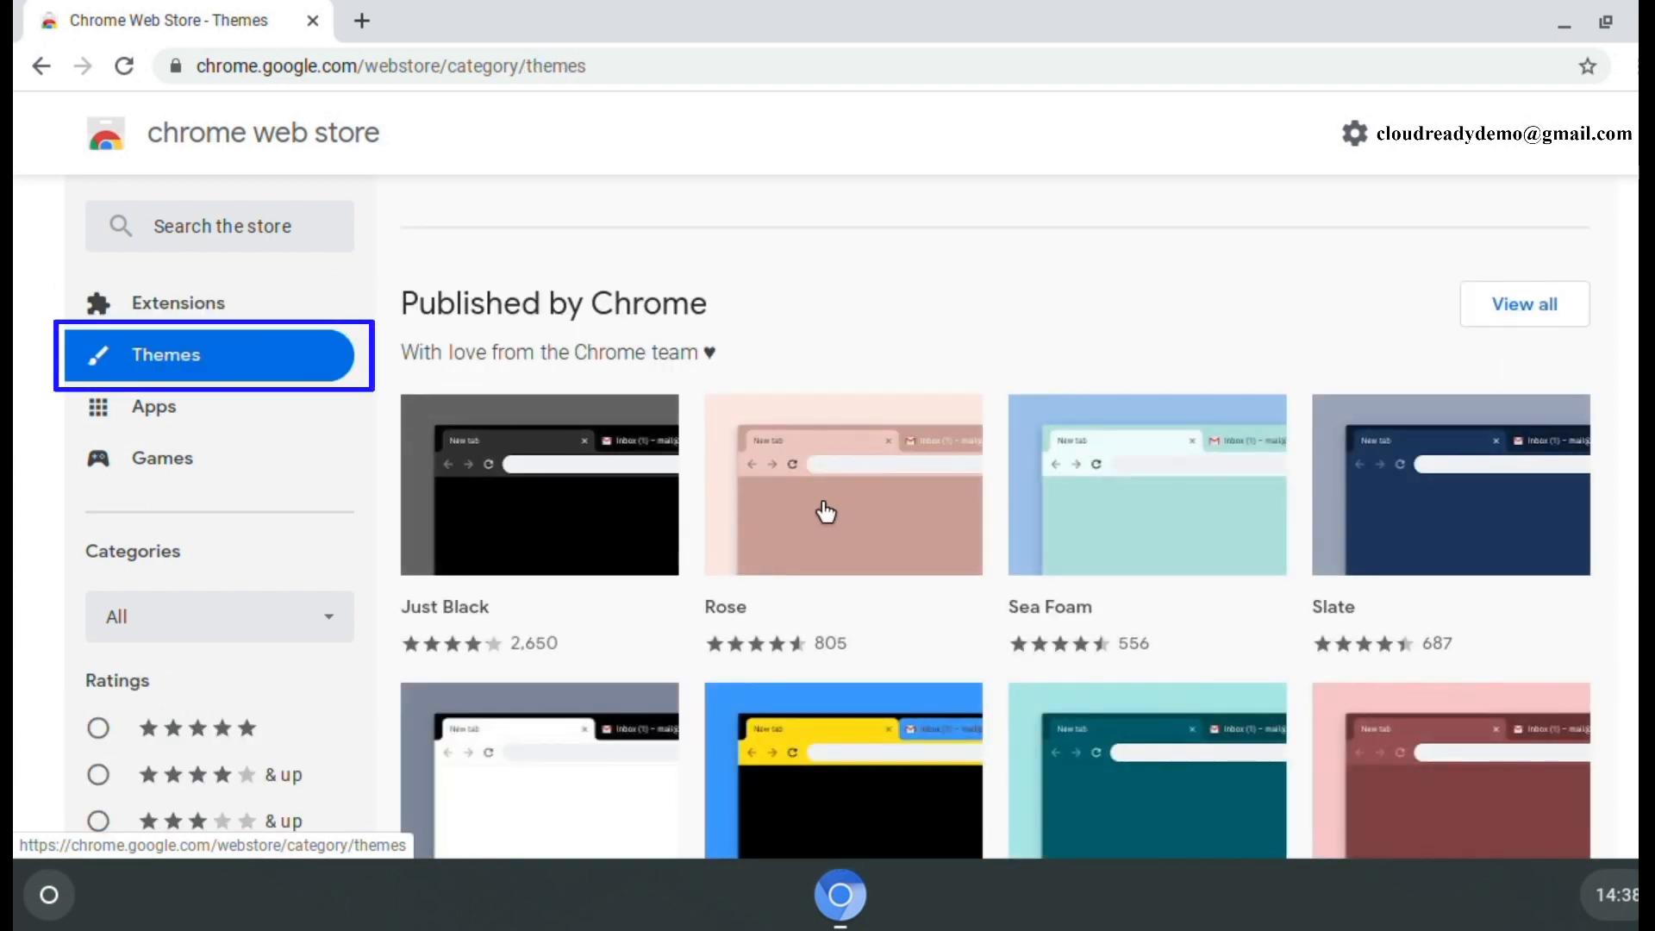
mouse_move(829, 517)
scroll(829, 517, "down", 1)
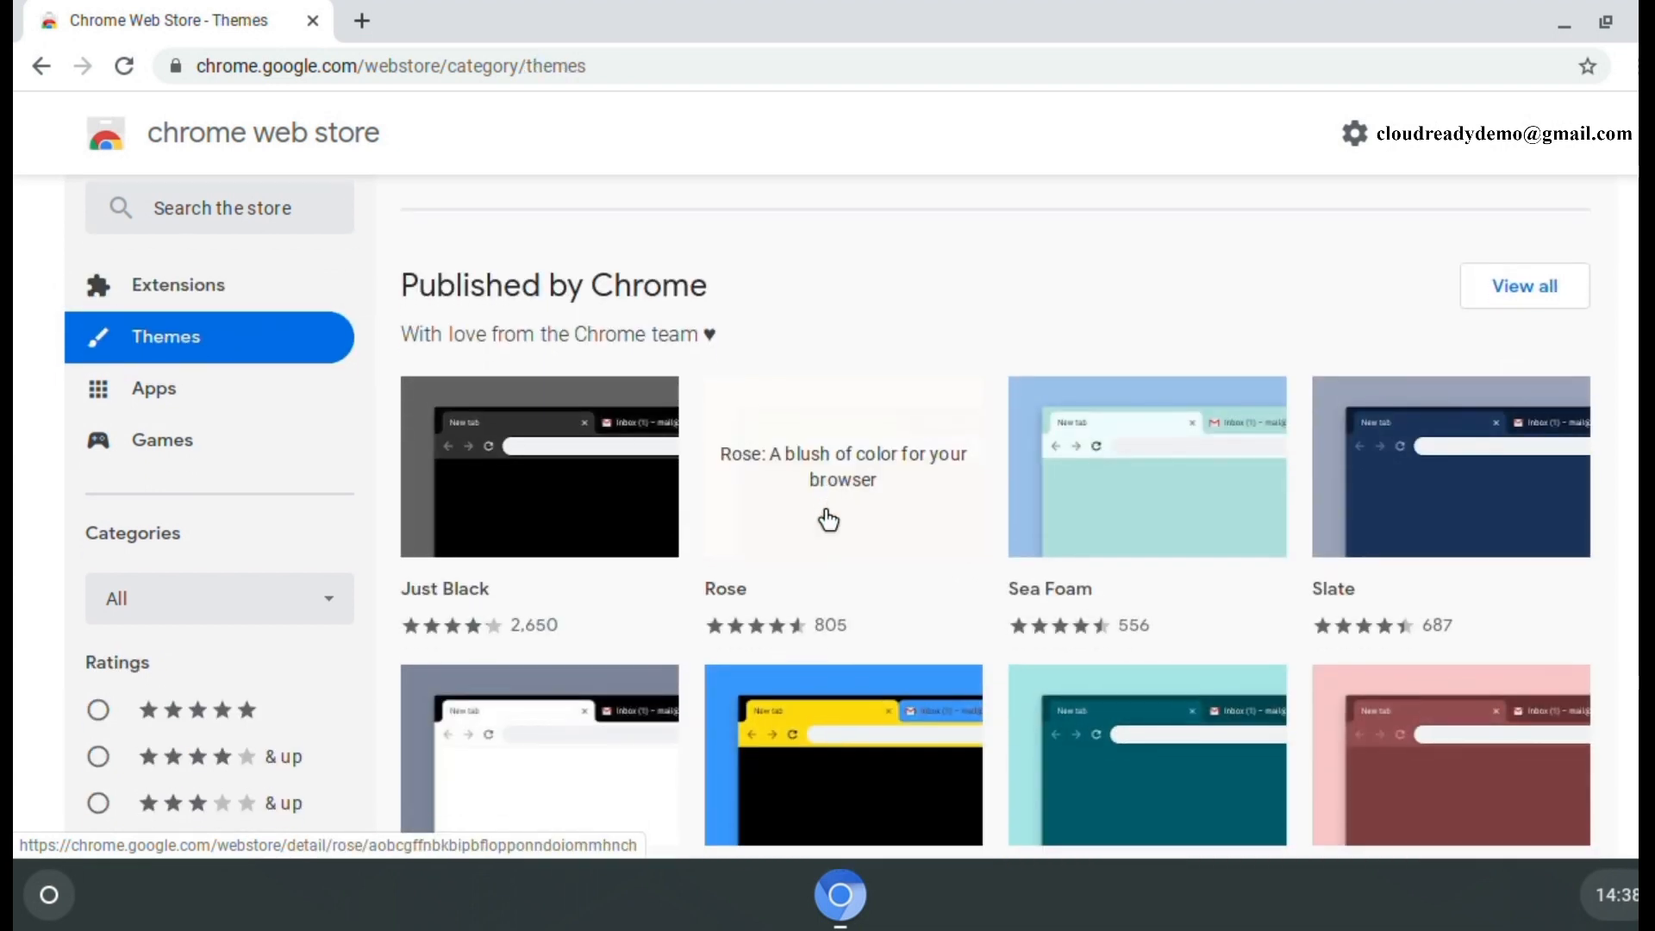
scroll(828, 519, "down", 1)
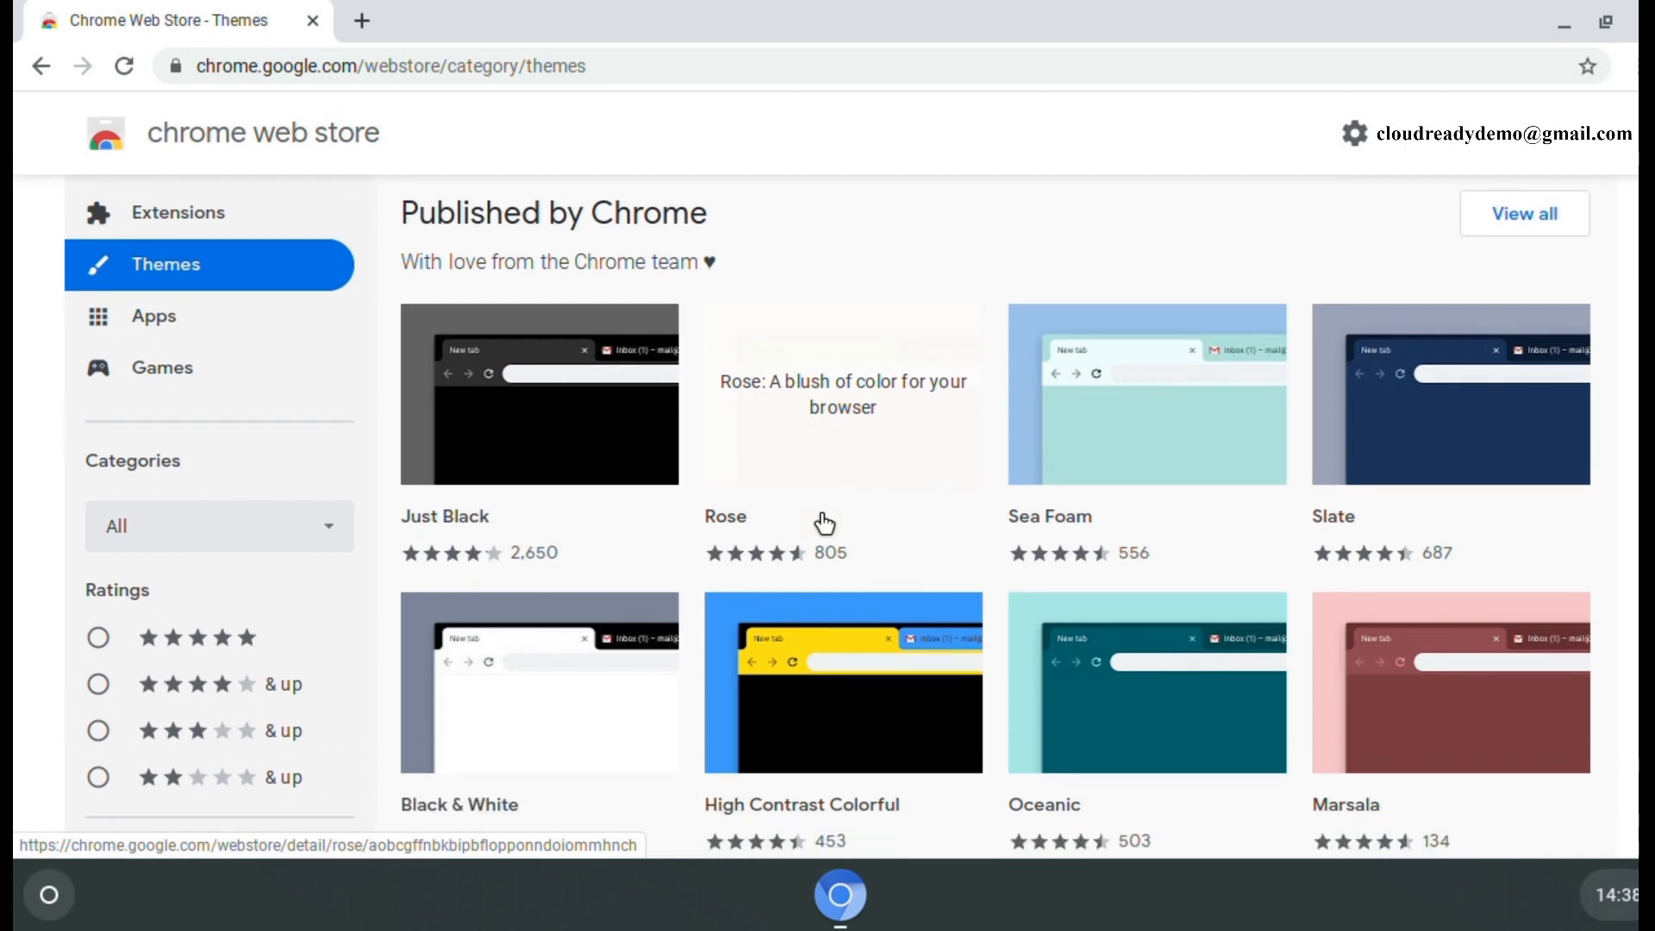
scroll(825, 522, "down", 1)
scroll(823, 524, "up", 2)
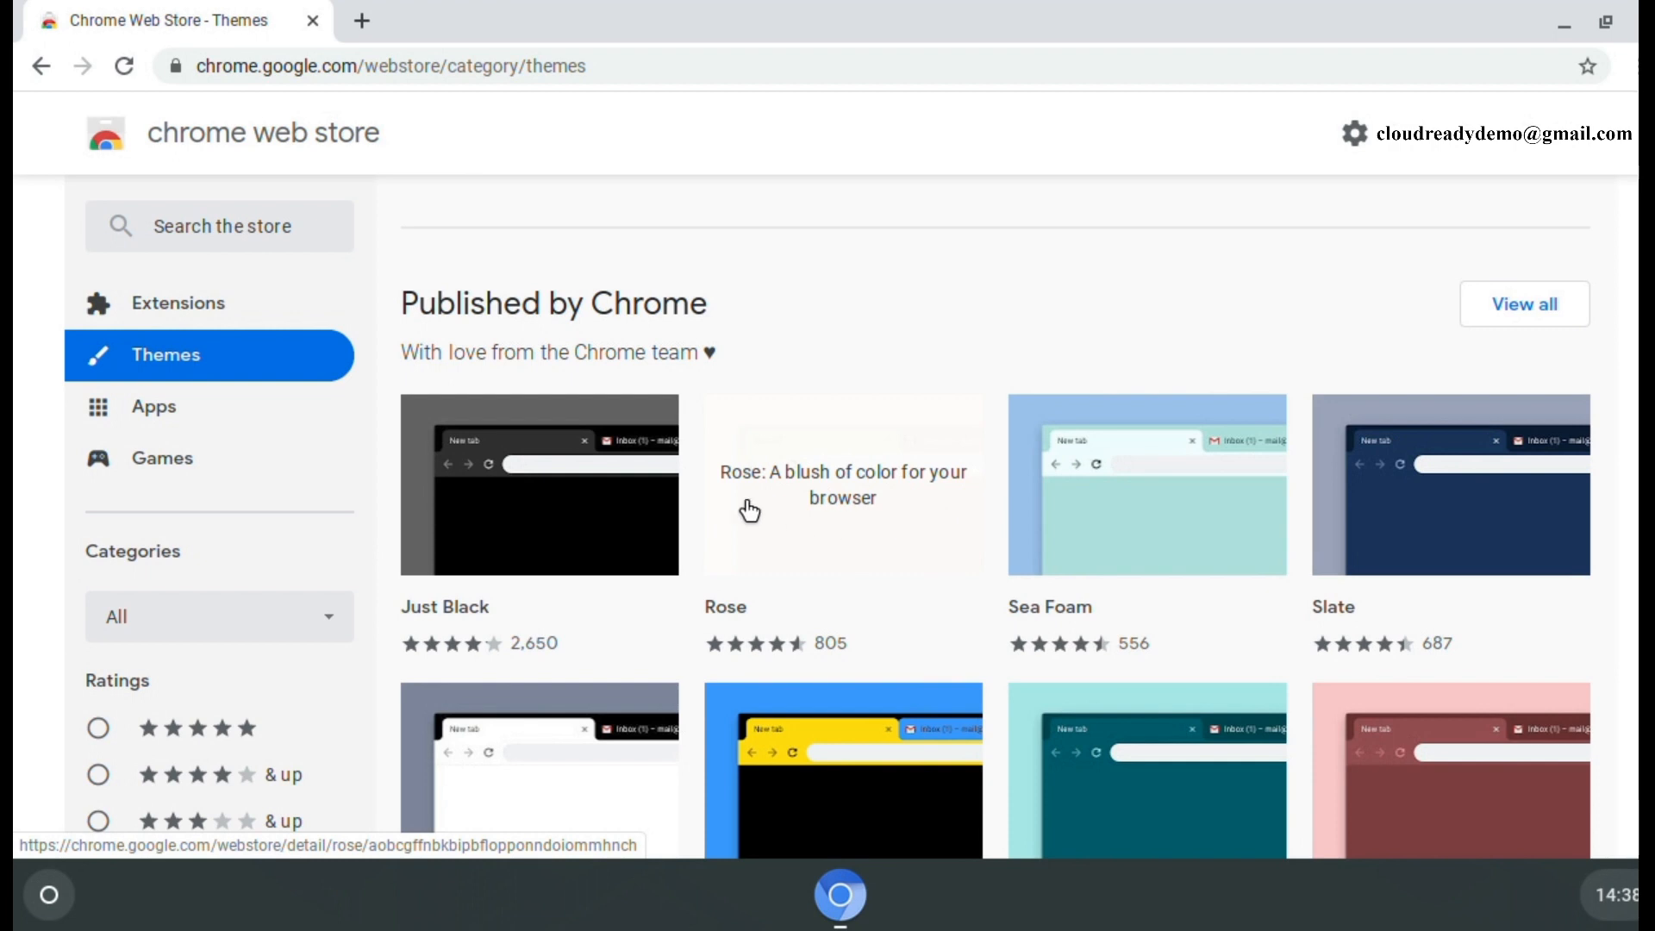
mouse_move(501, 493)
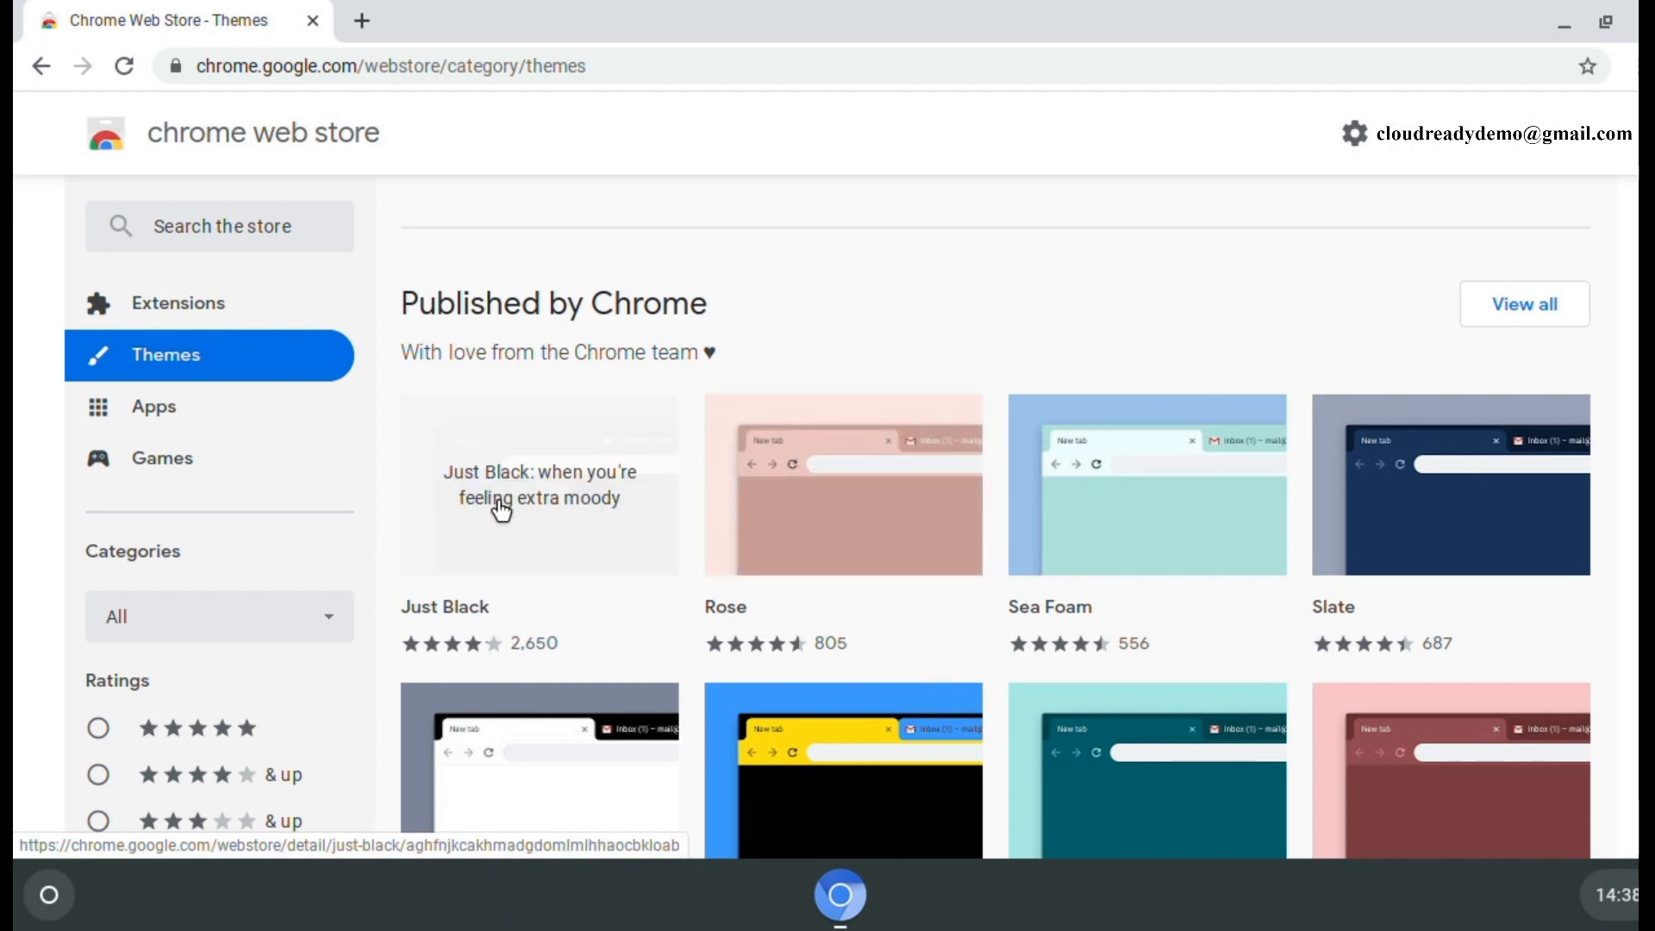
left_click(501, 510)
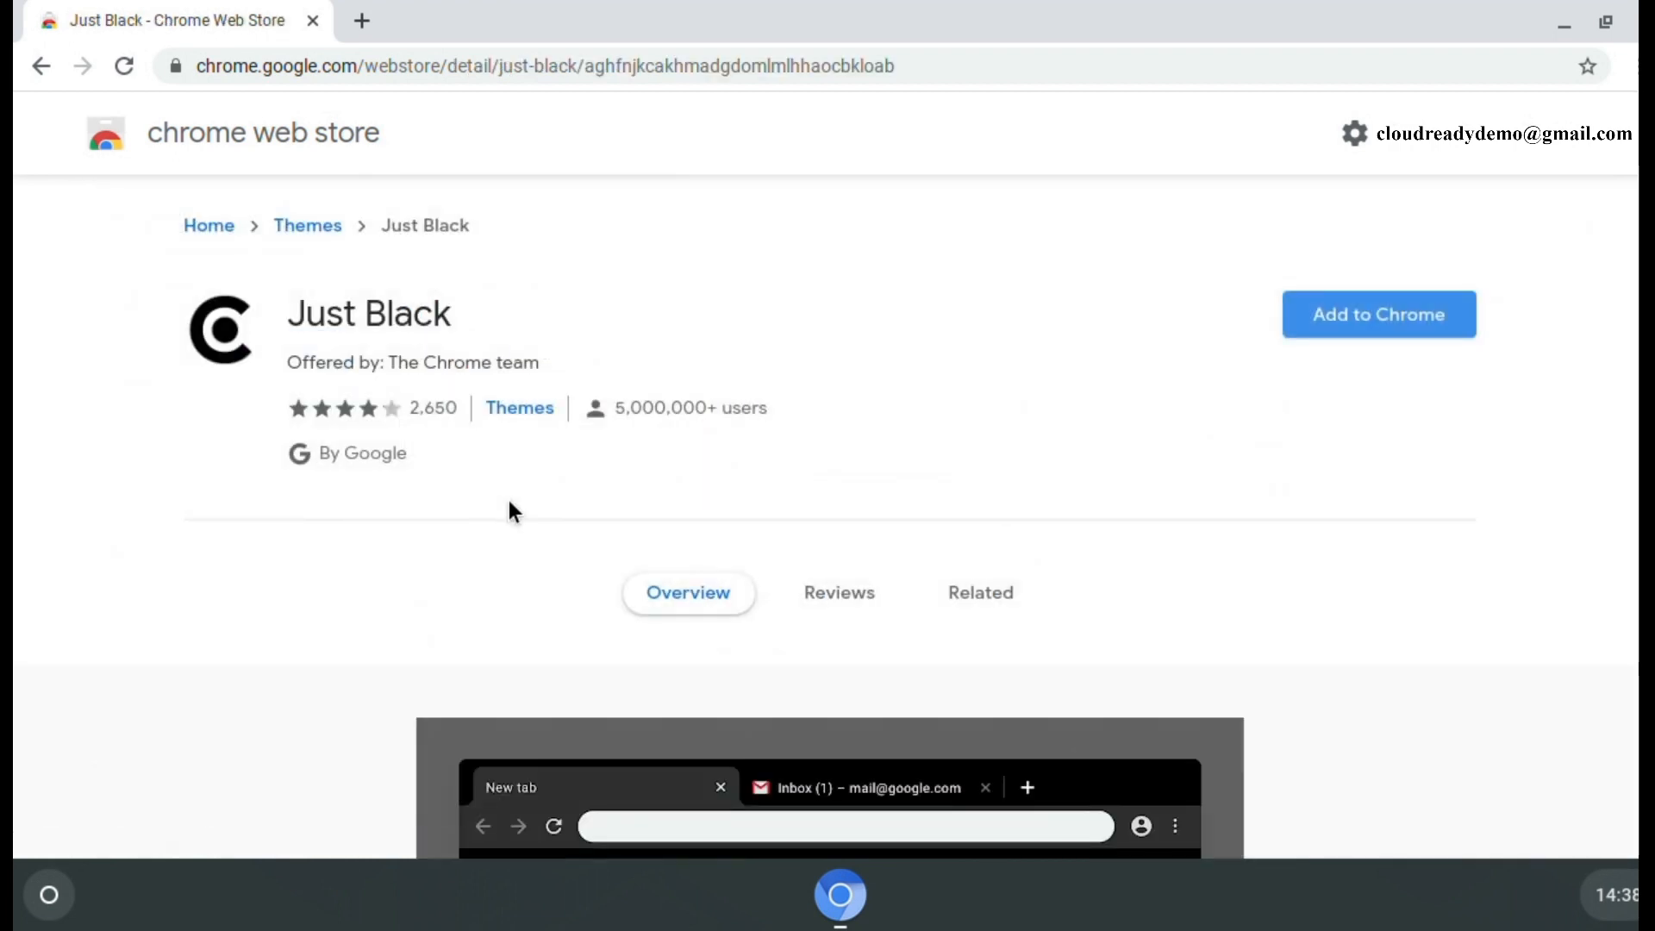
left_click(1389, 325)
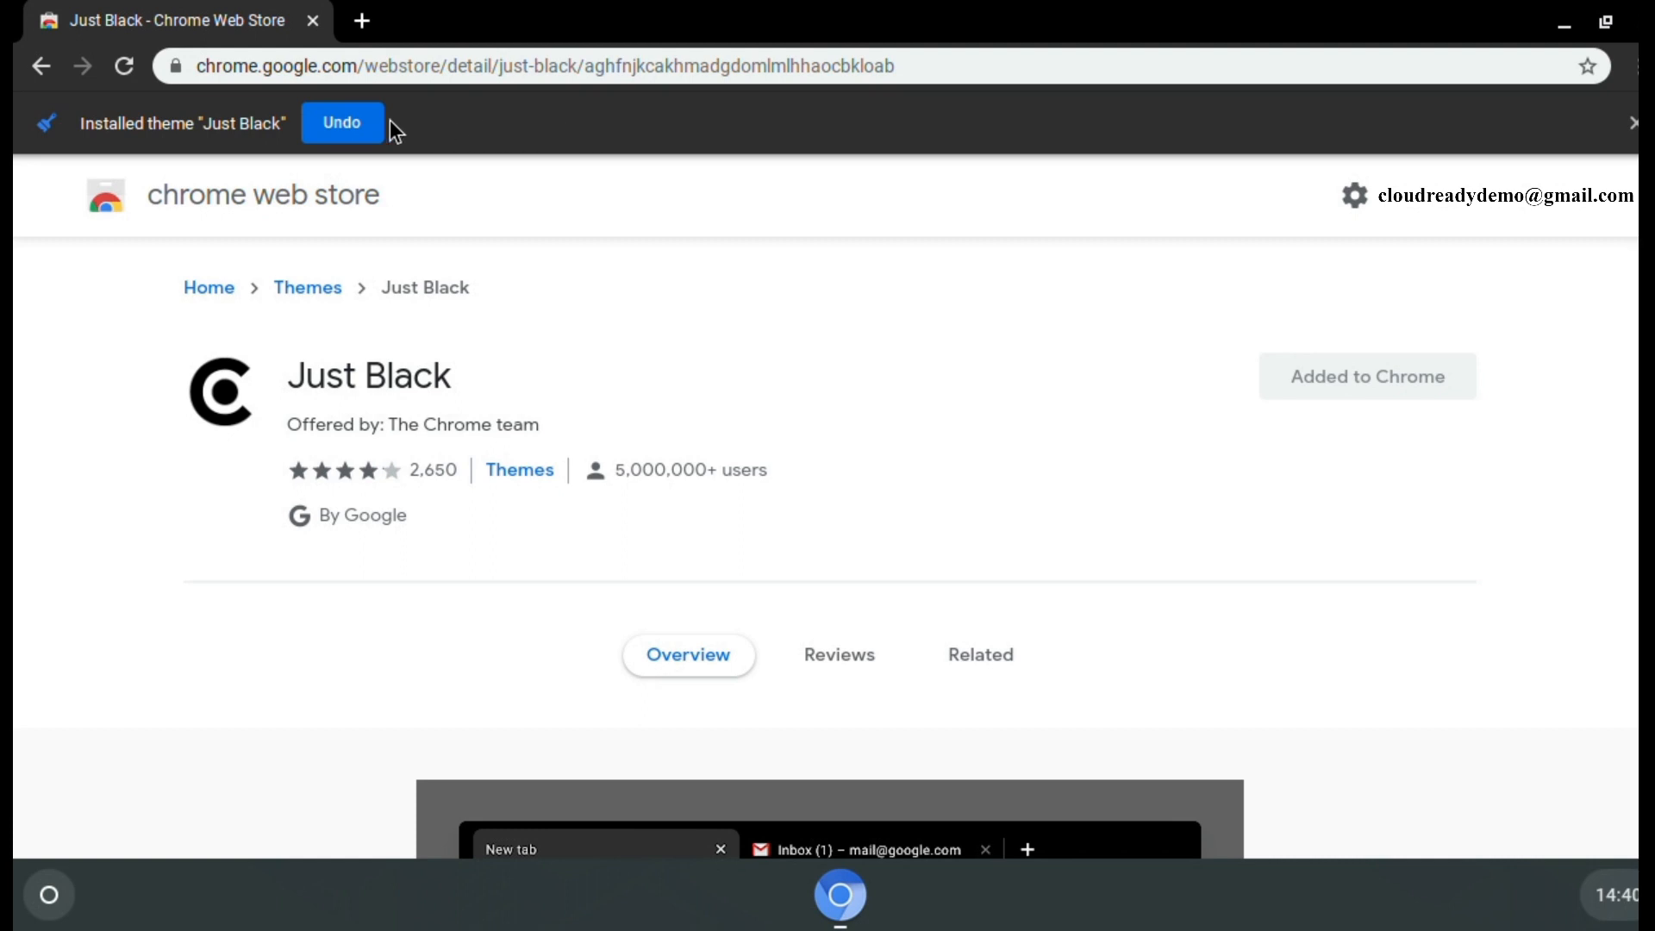
left_click(336, 126)
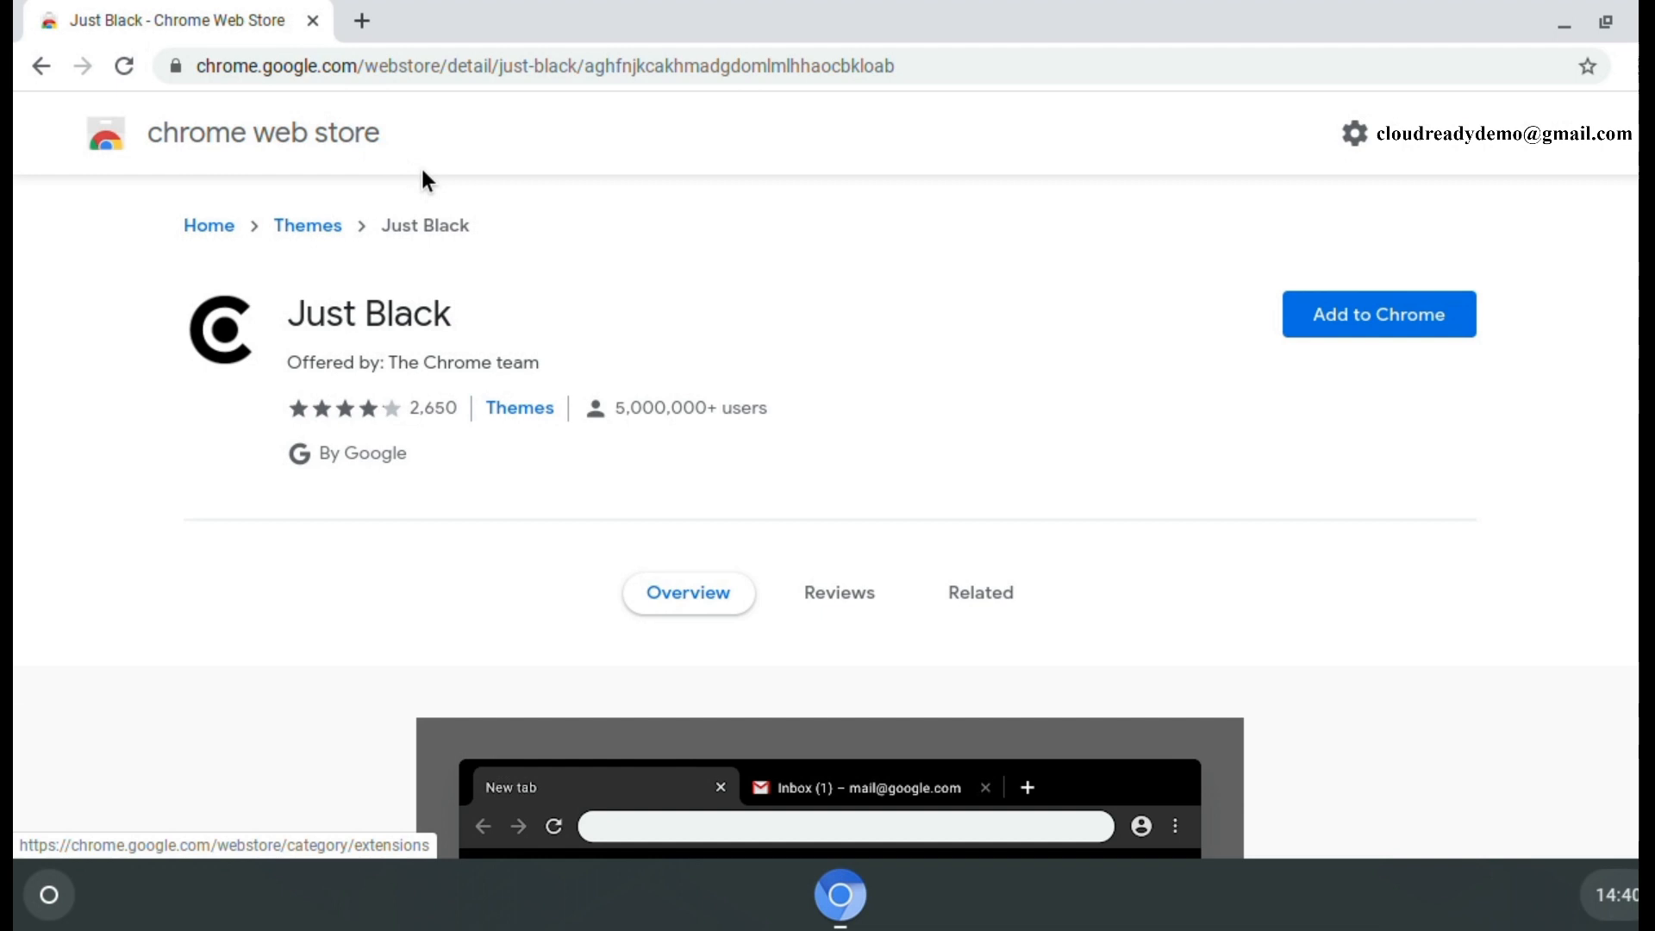
- Go back to the store home and browse through Themes to the Apps category
left_click(217, 143)
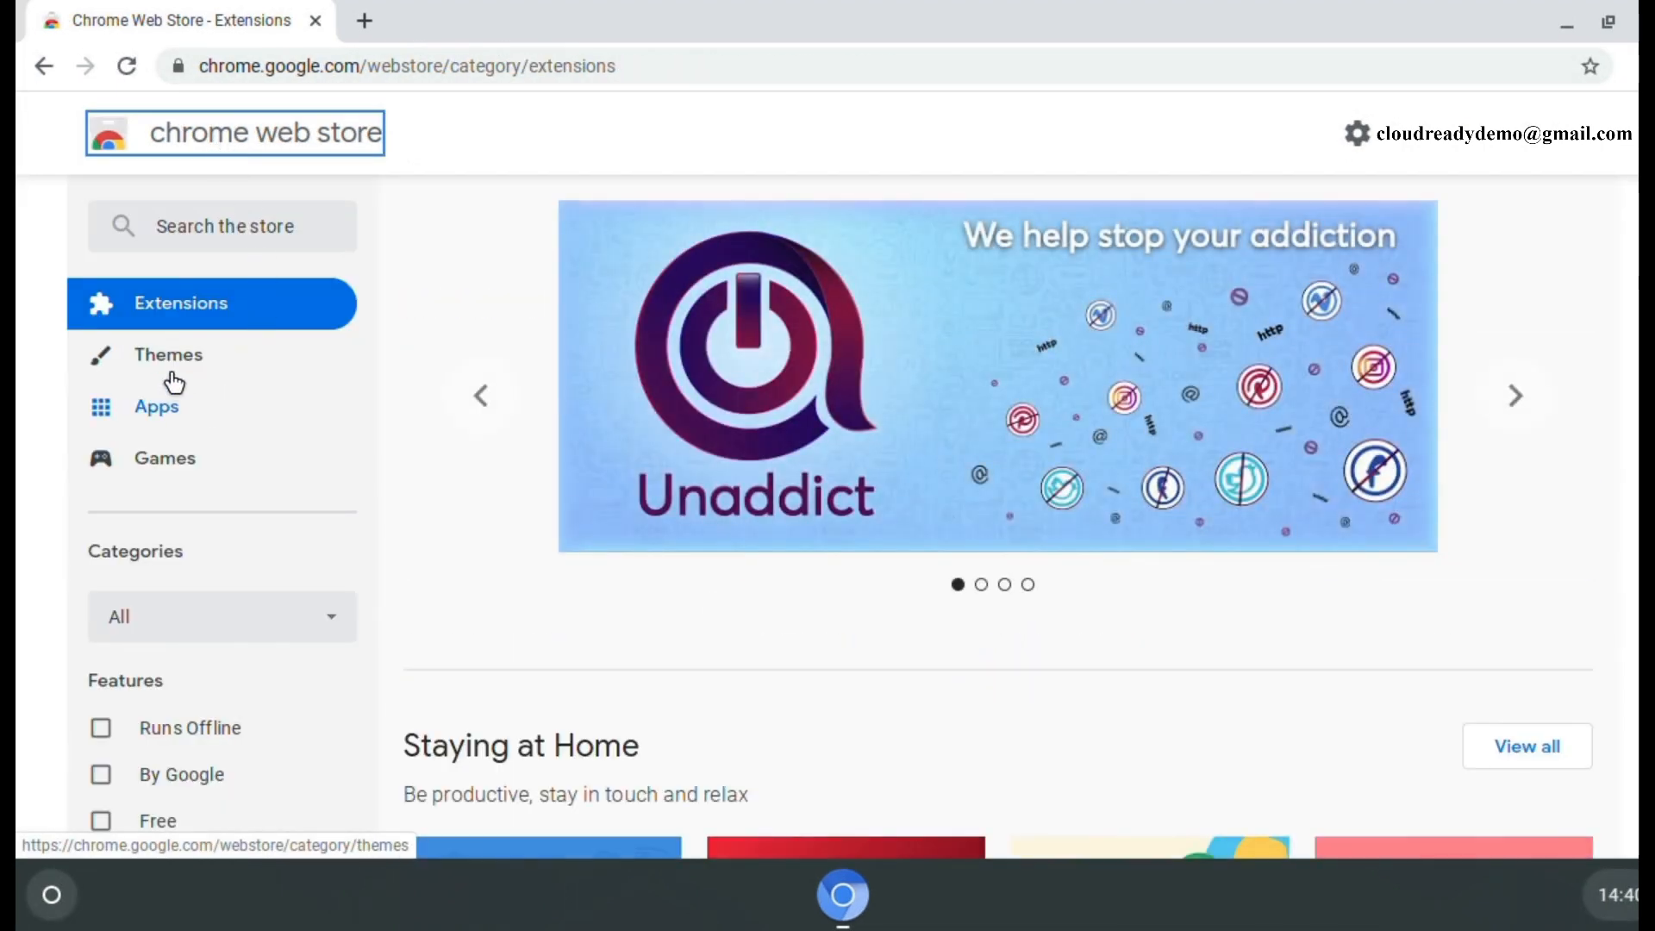
left_click(174, 366)
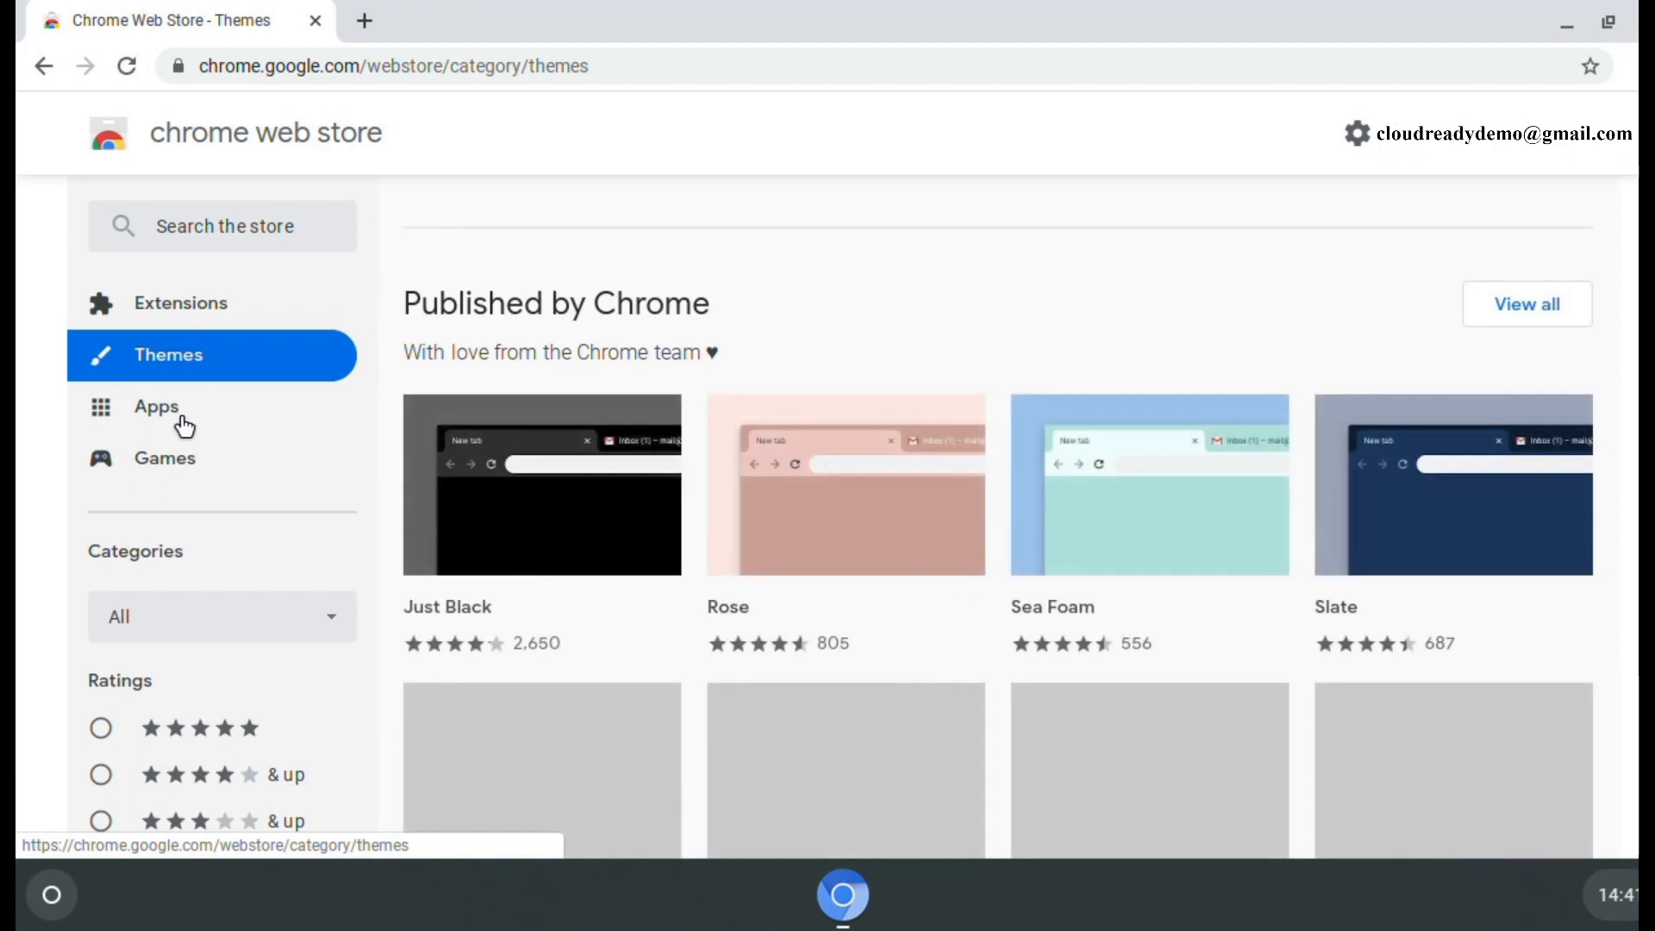
left_click(173, 421)
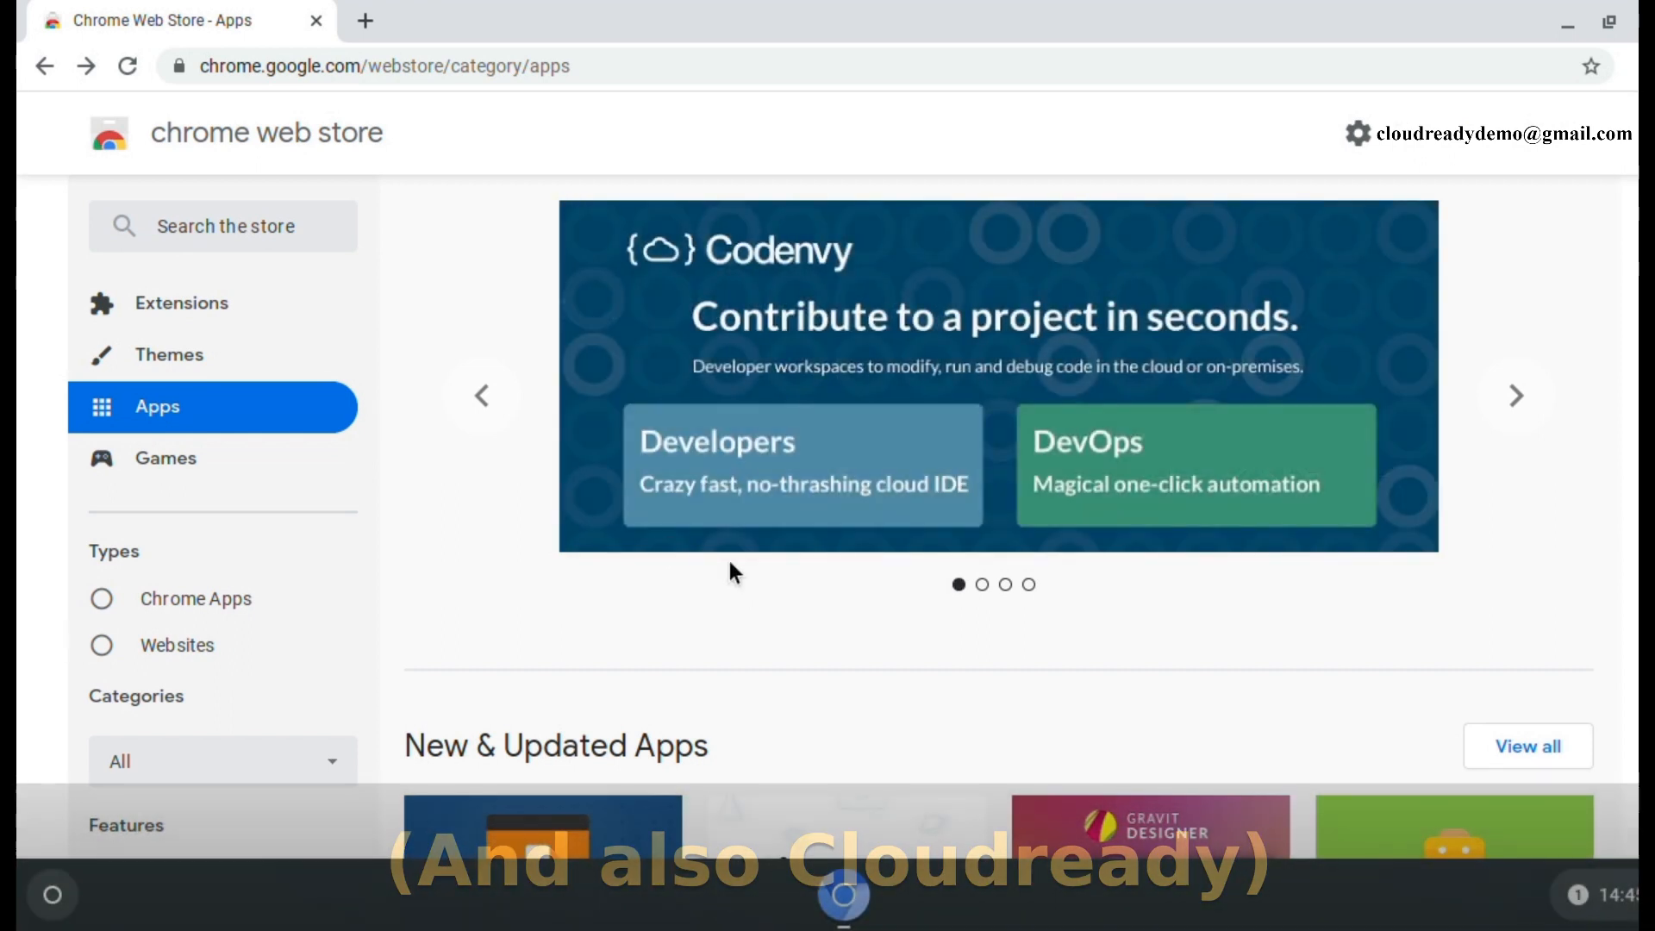
scroll(727, 569, "down", 5)
scroll(731, 571, "down", 2)
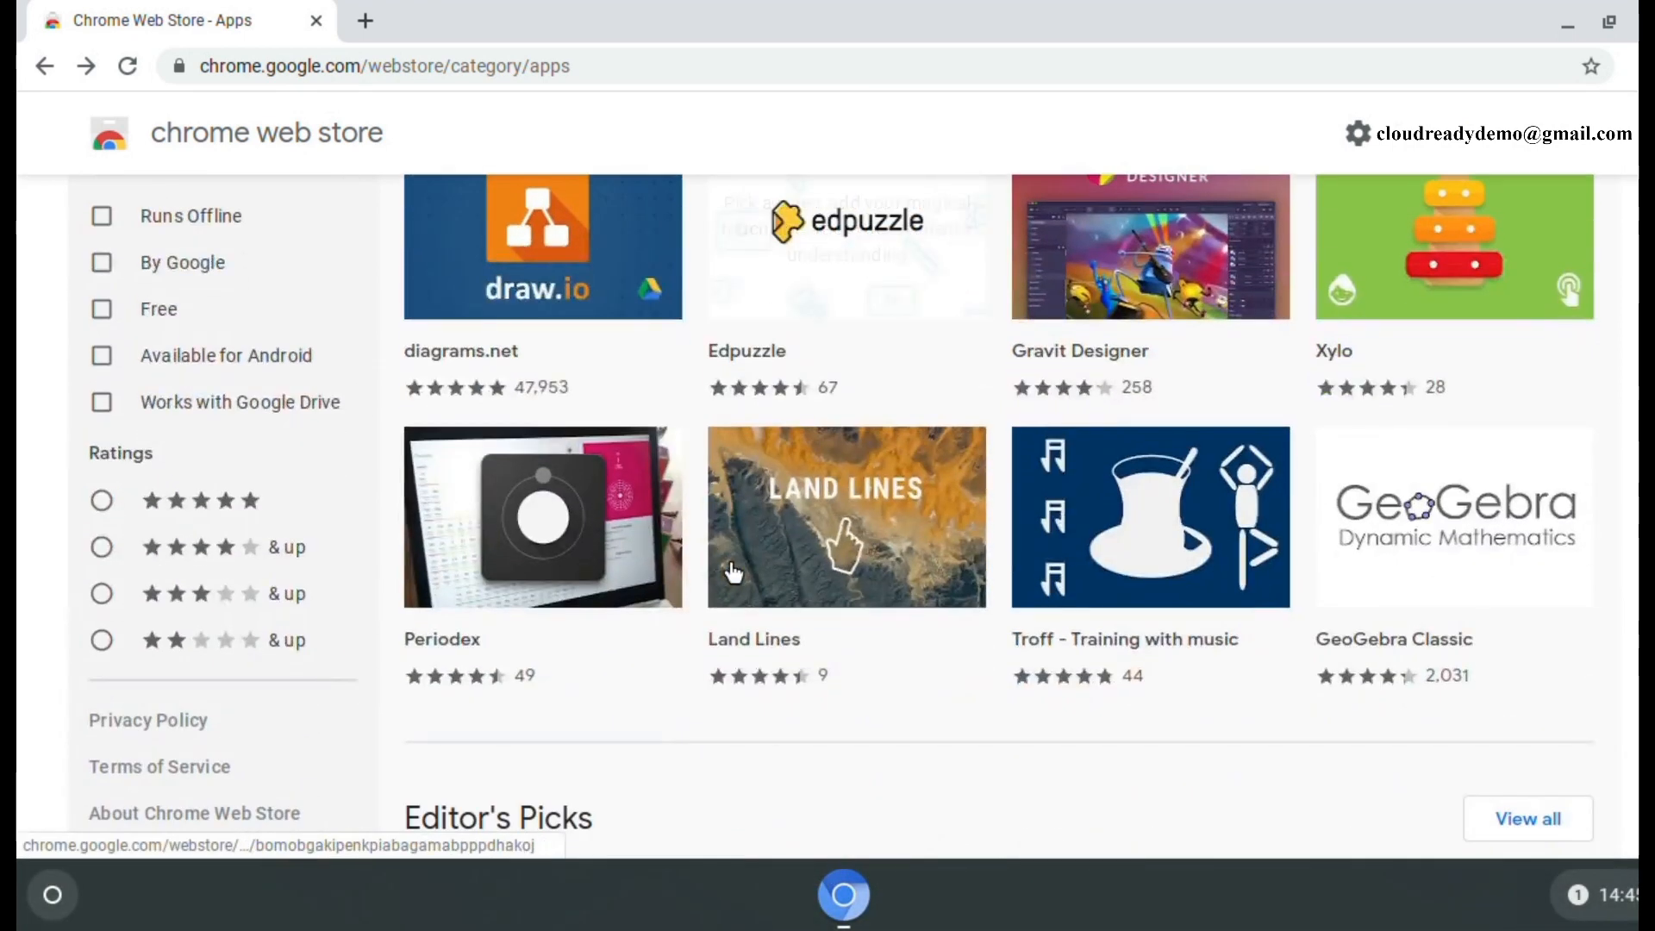
scroll(733, 571, "up", 1)
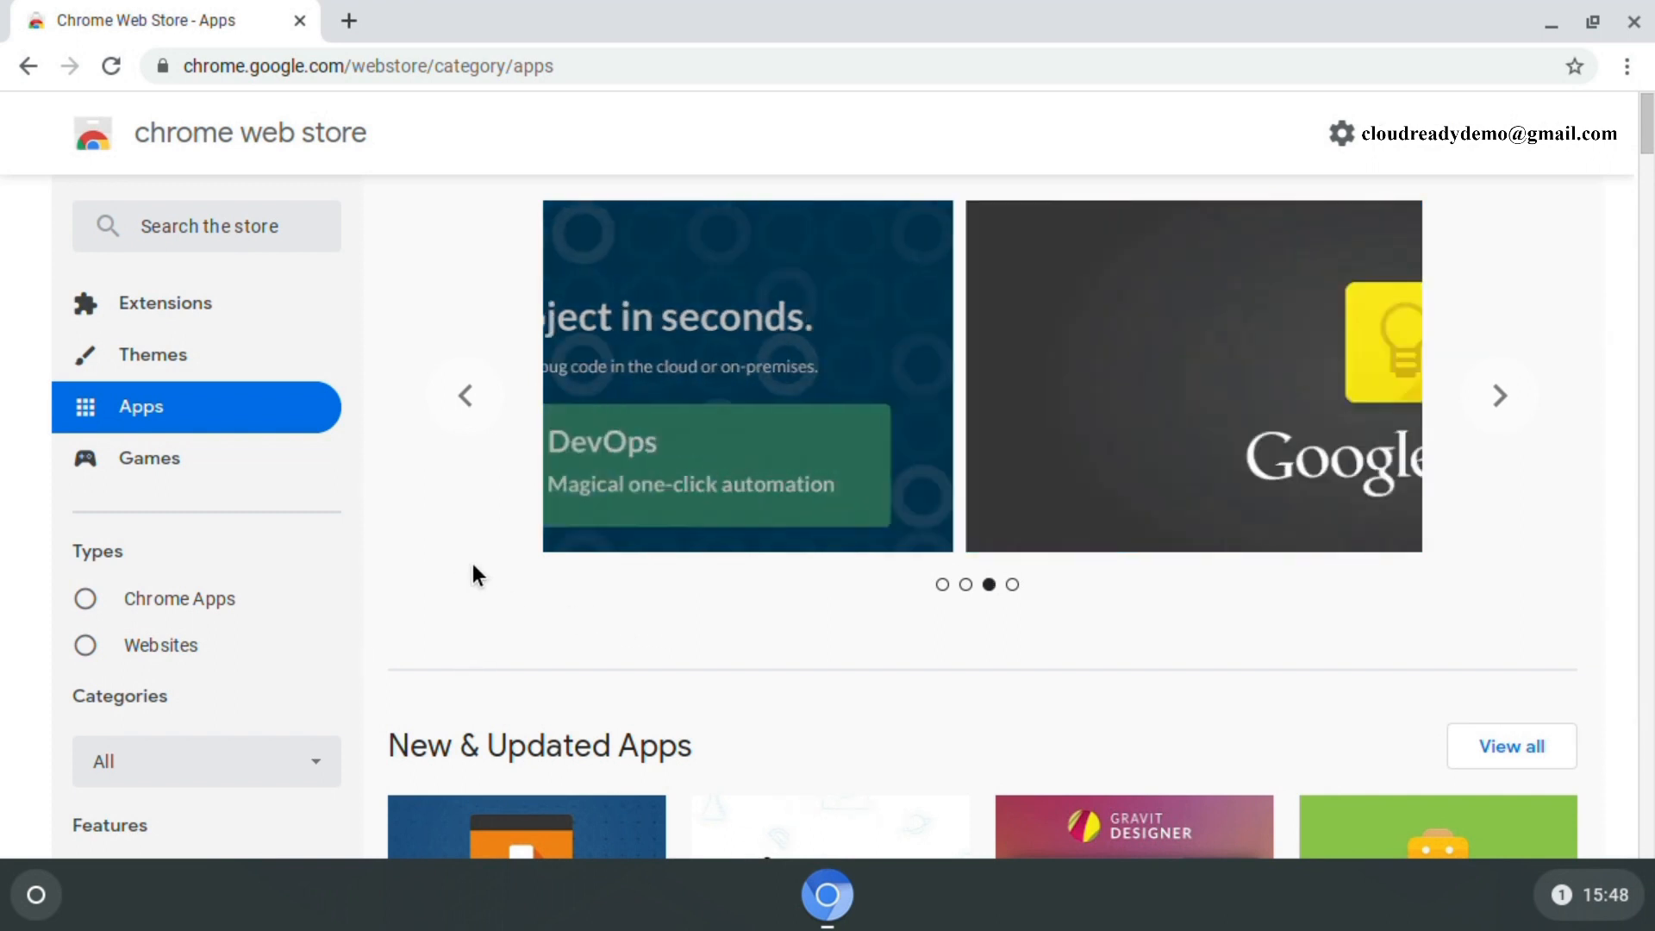
left_click(191, 239)
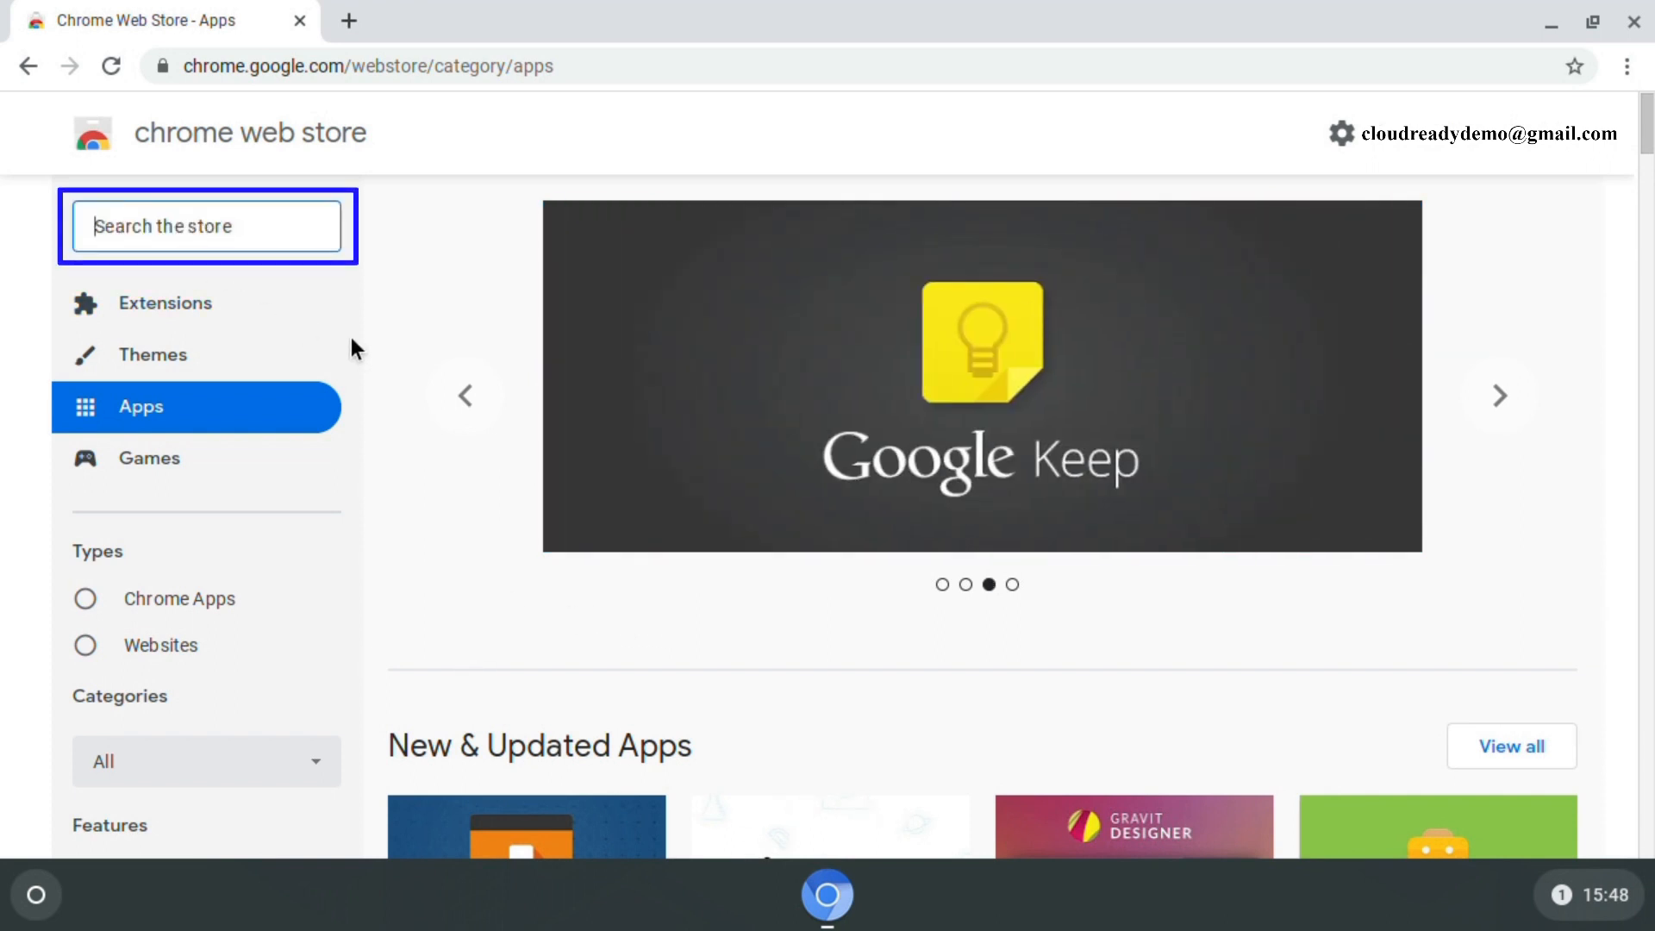
- Search the store for 'polarr' and add the Polarr Photo Editor app
type("pol")
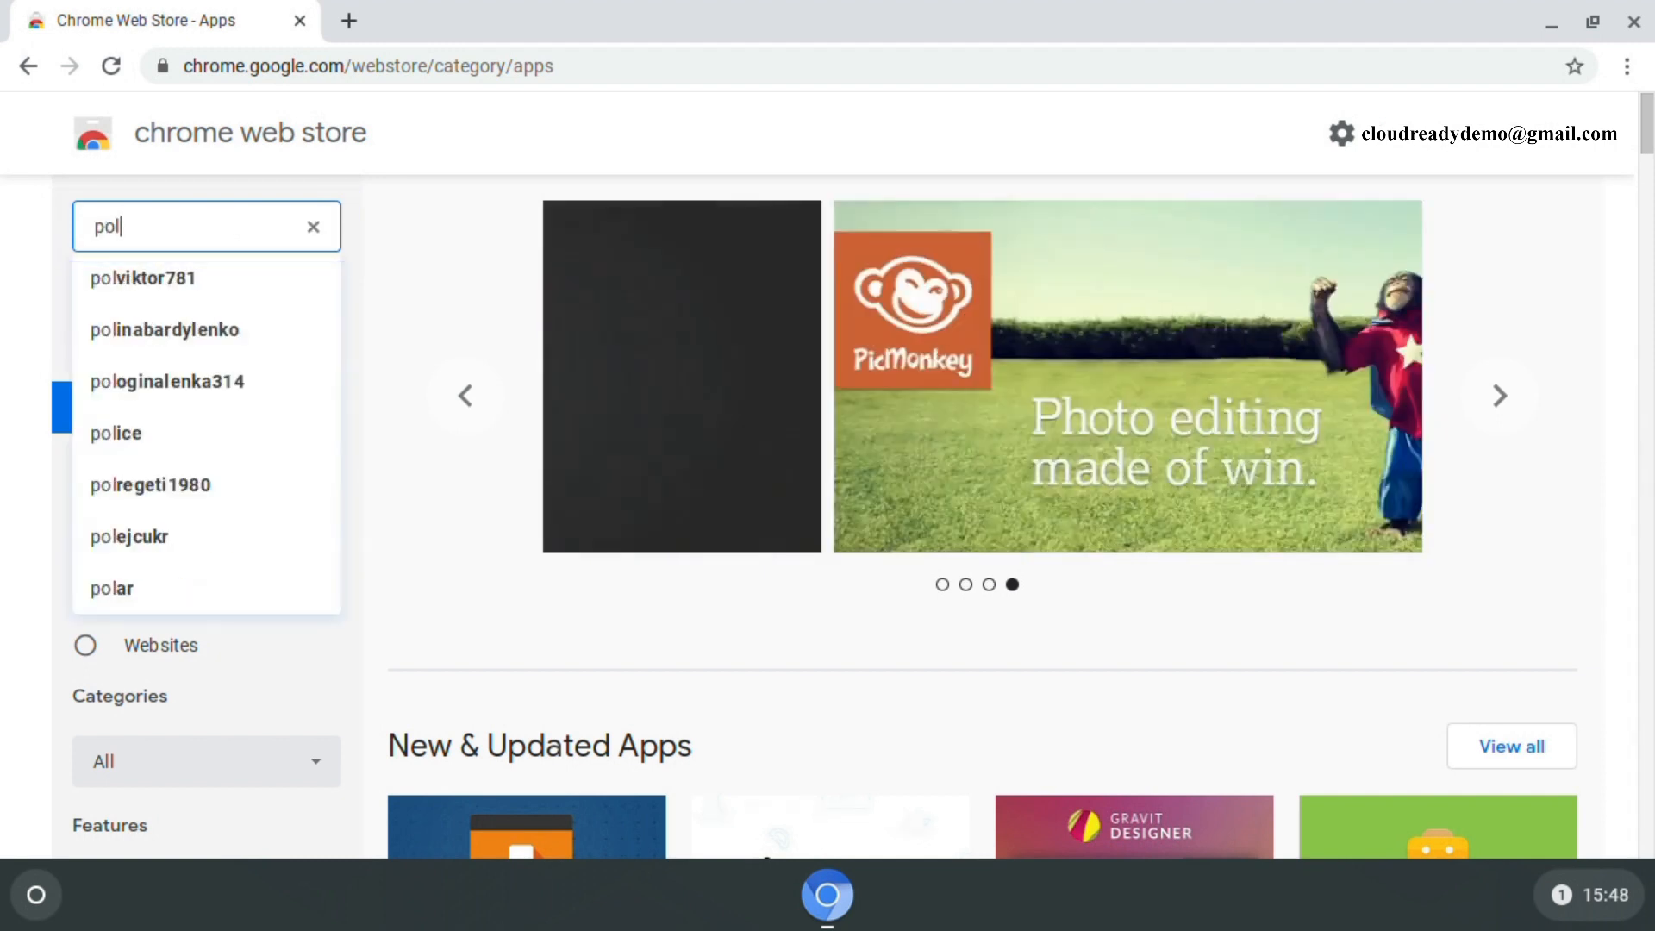
type("arr")
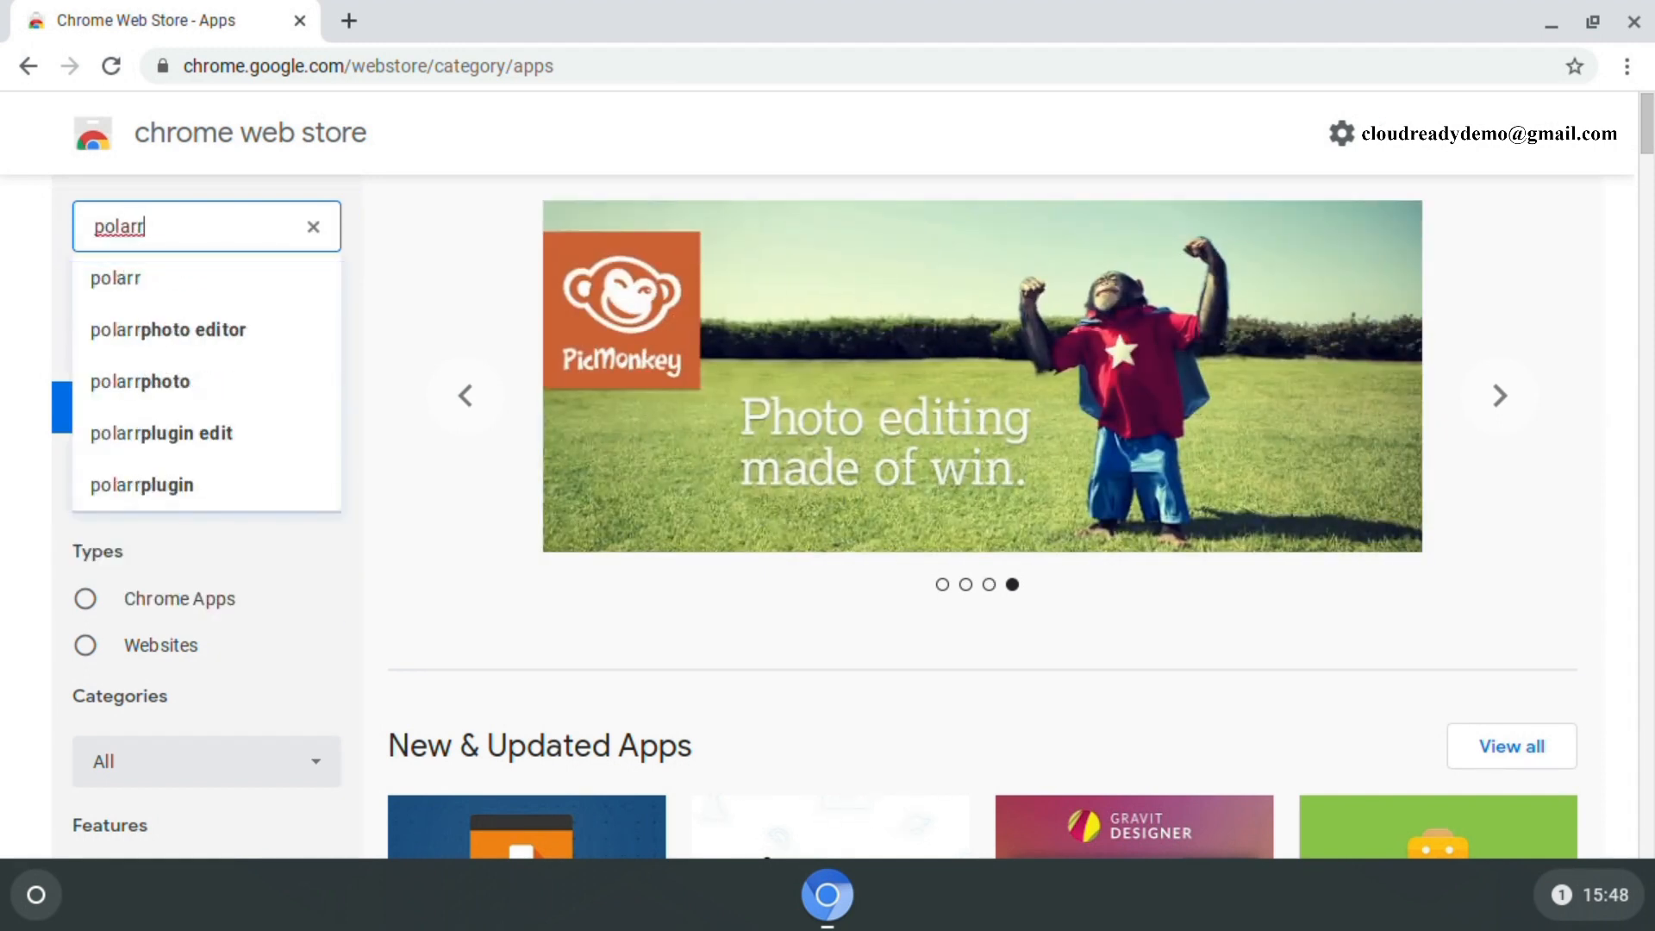
left_click(152, 335)
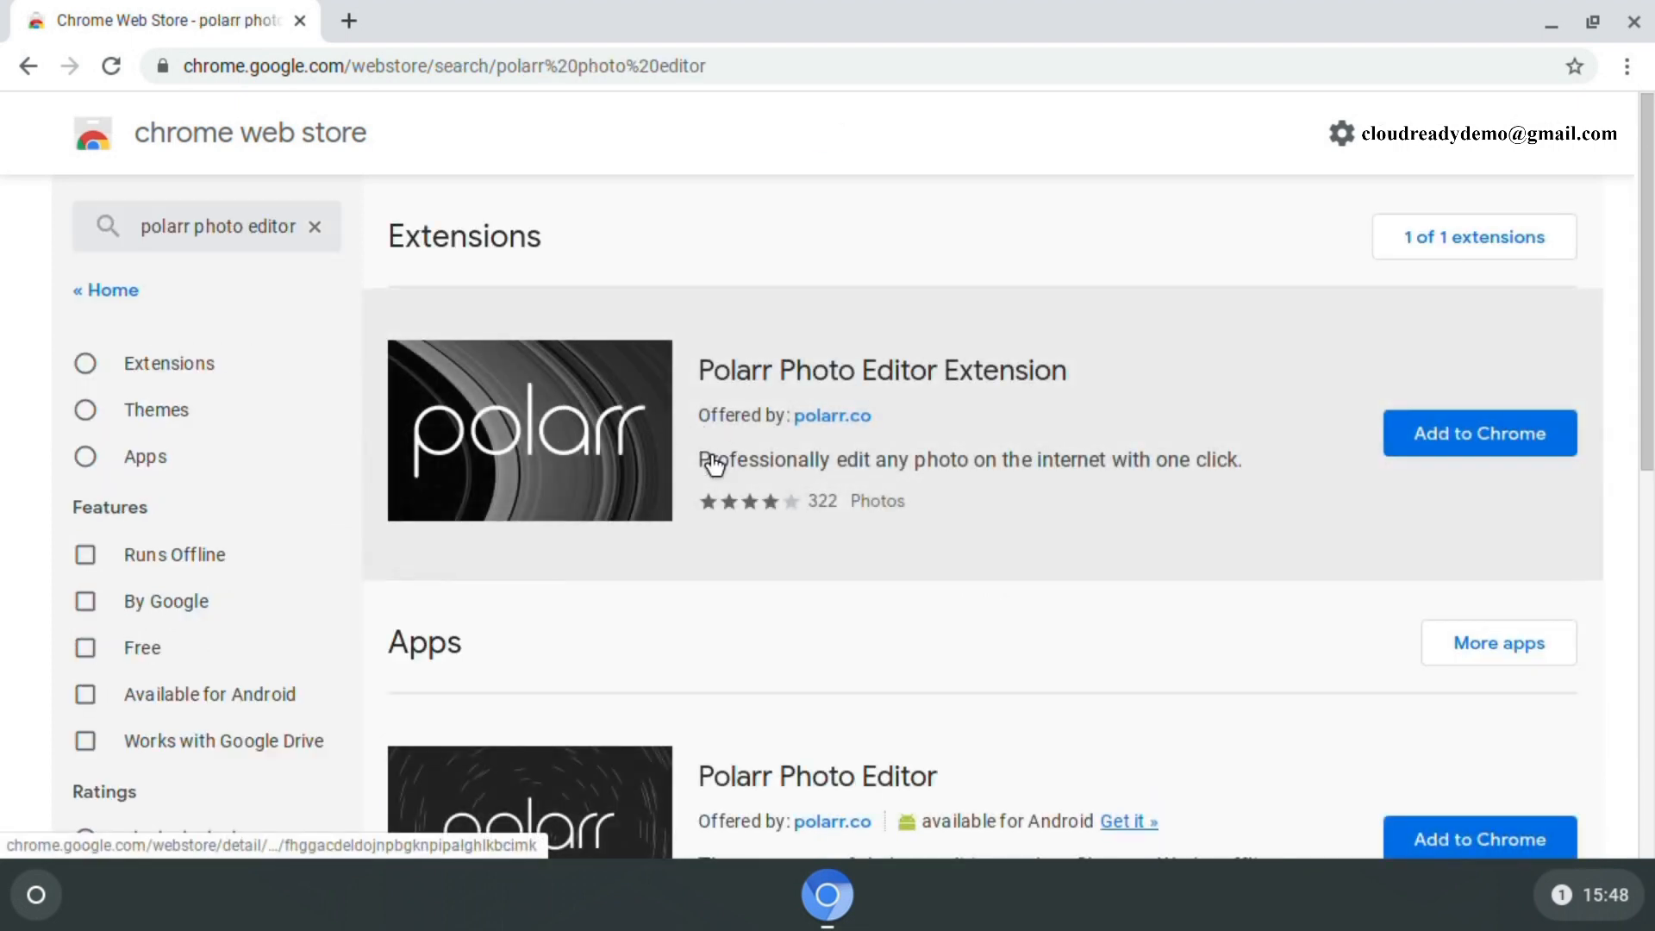
scroll(712, 482, "down", 3)
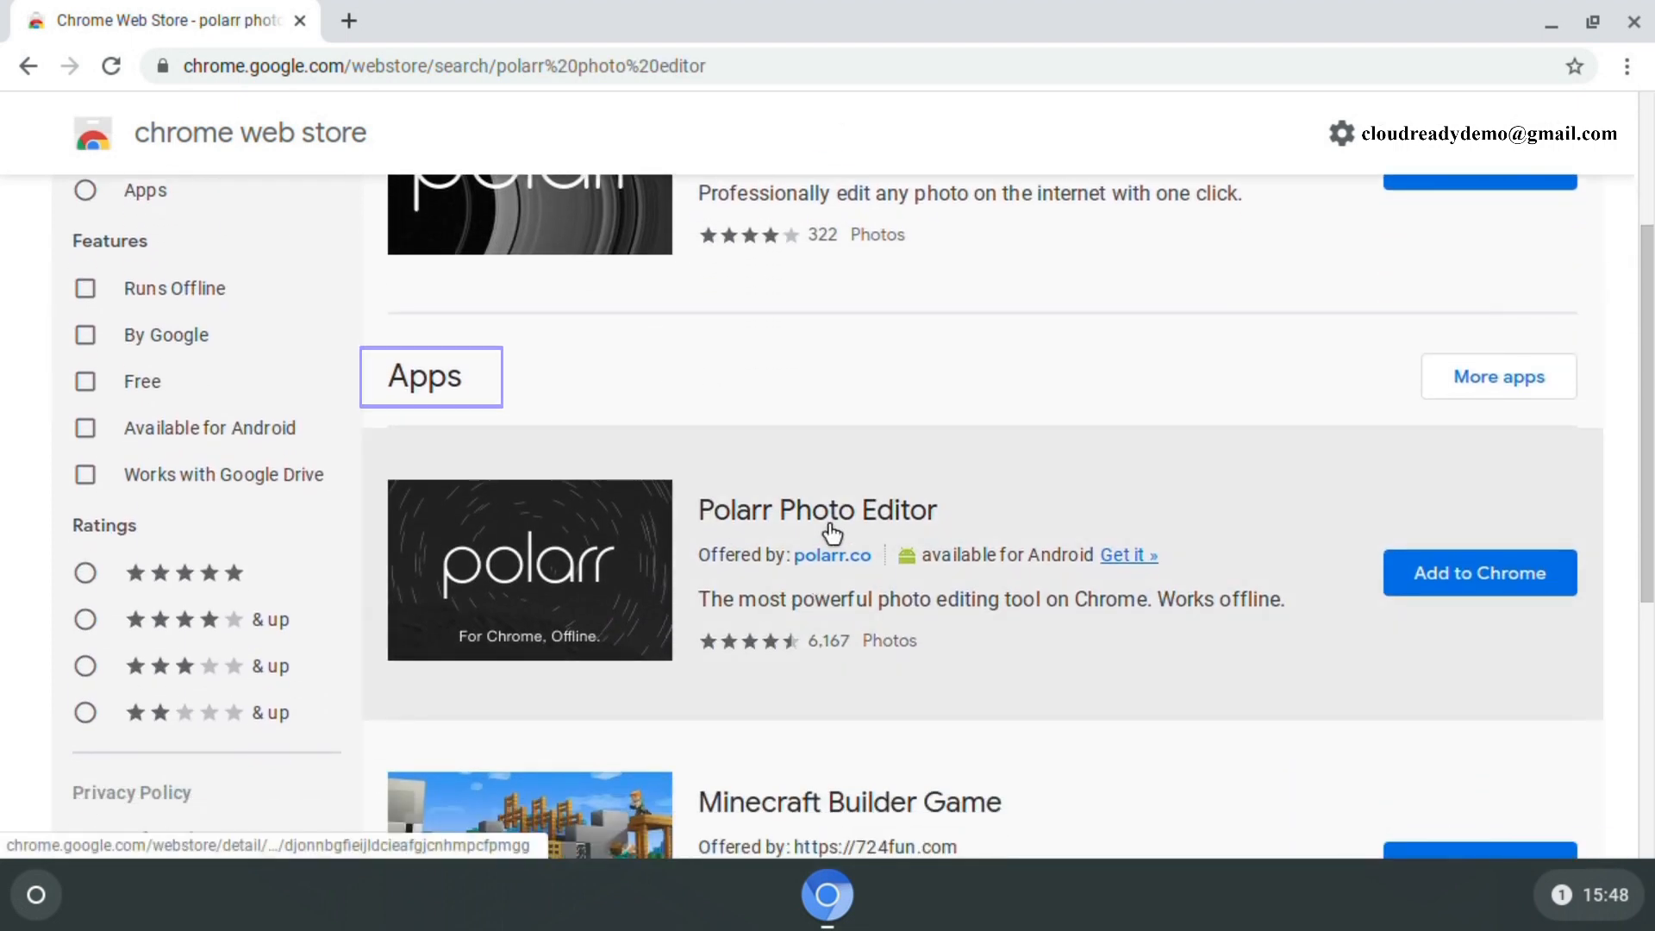
left_click(635, 580)
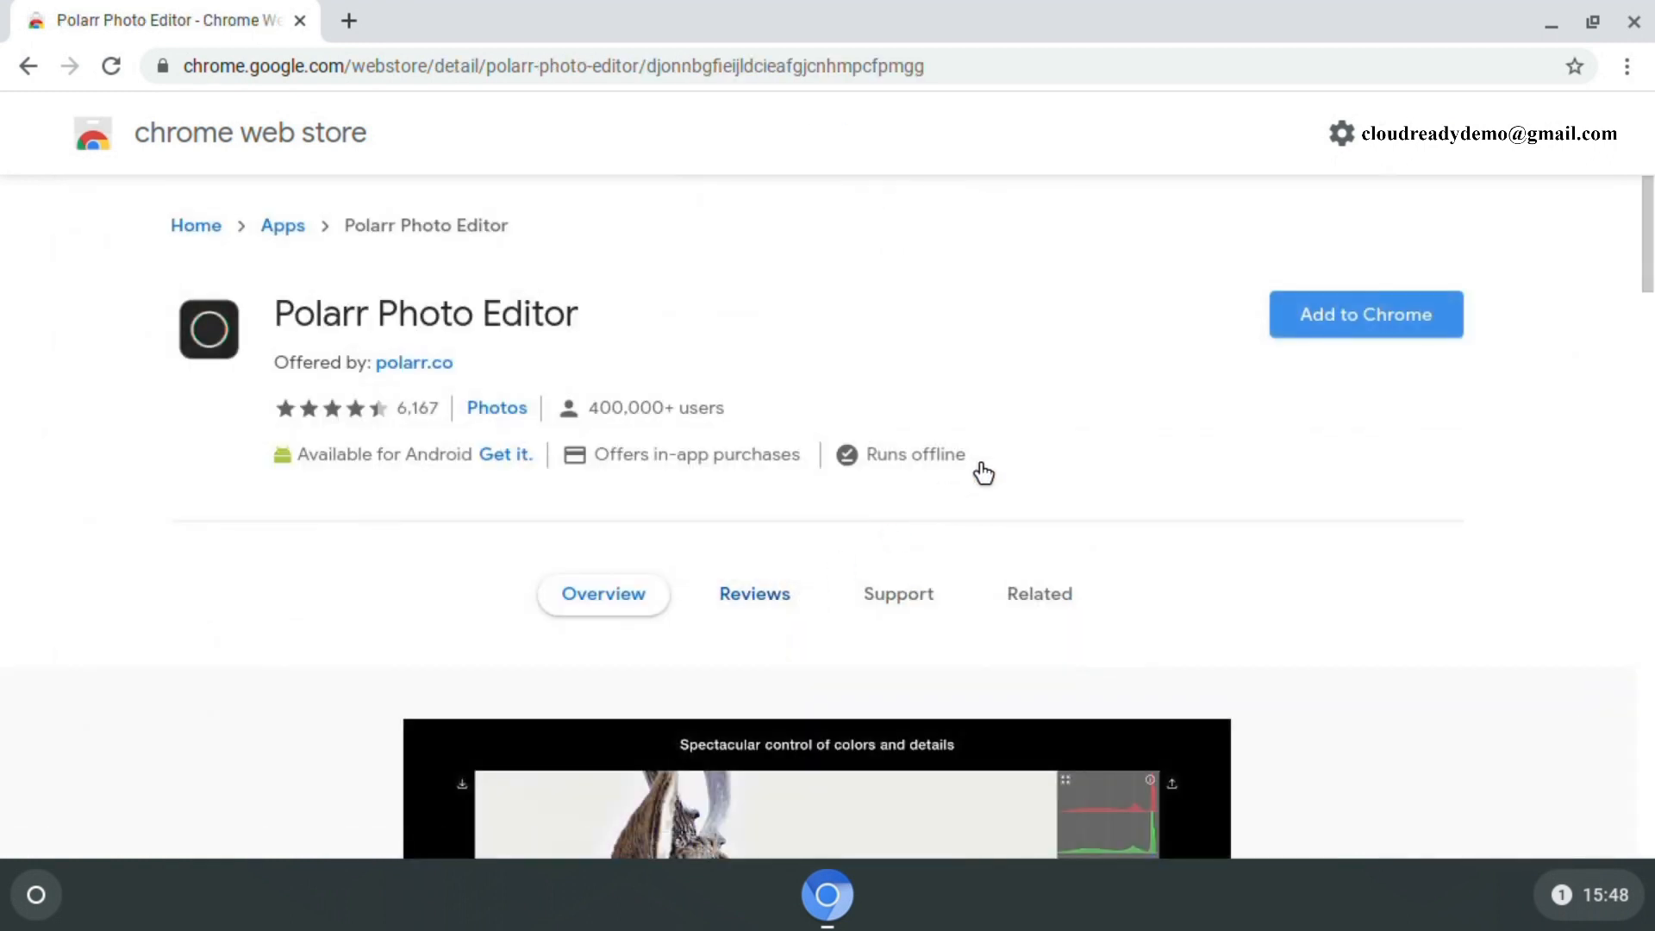
left_click(1338, 315)
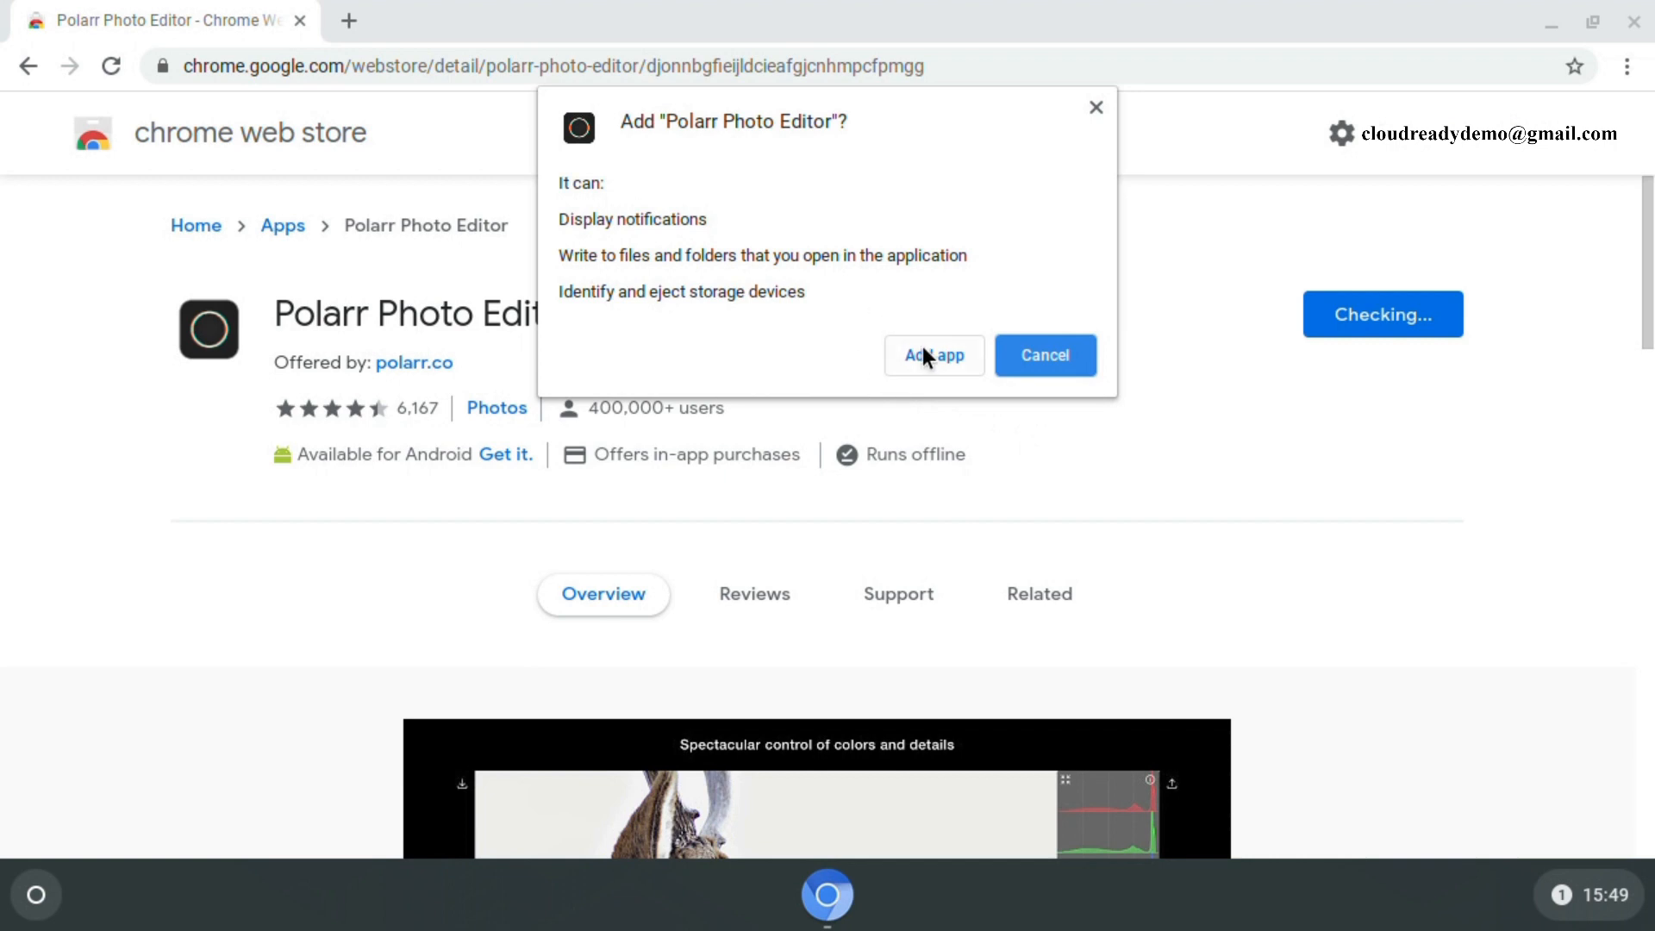
left_click(926, 352)
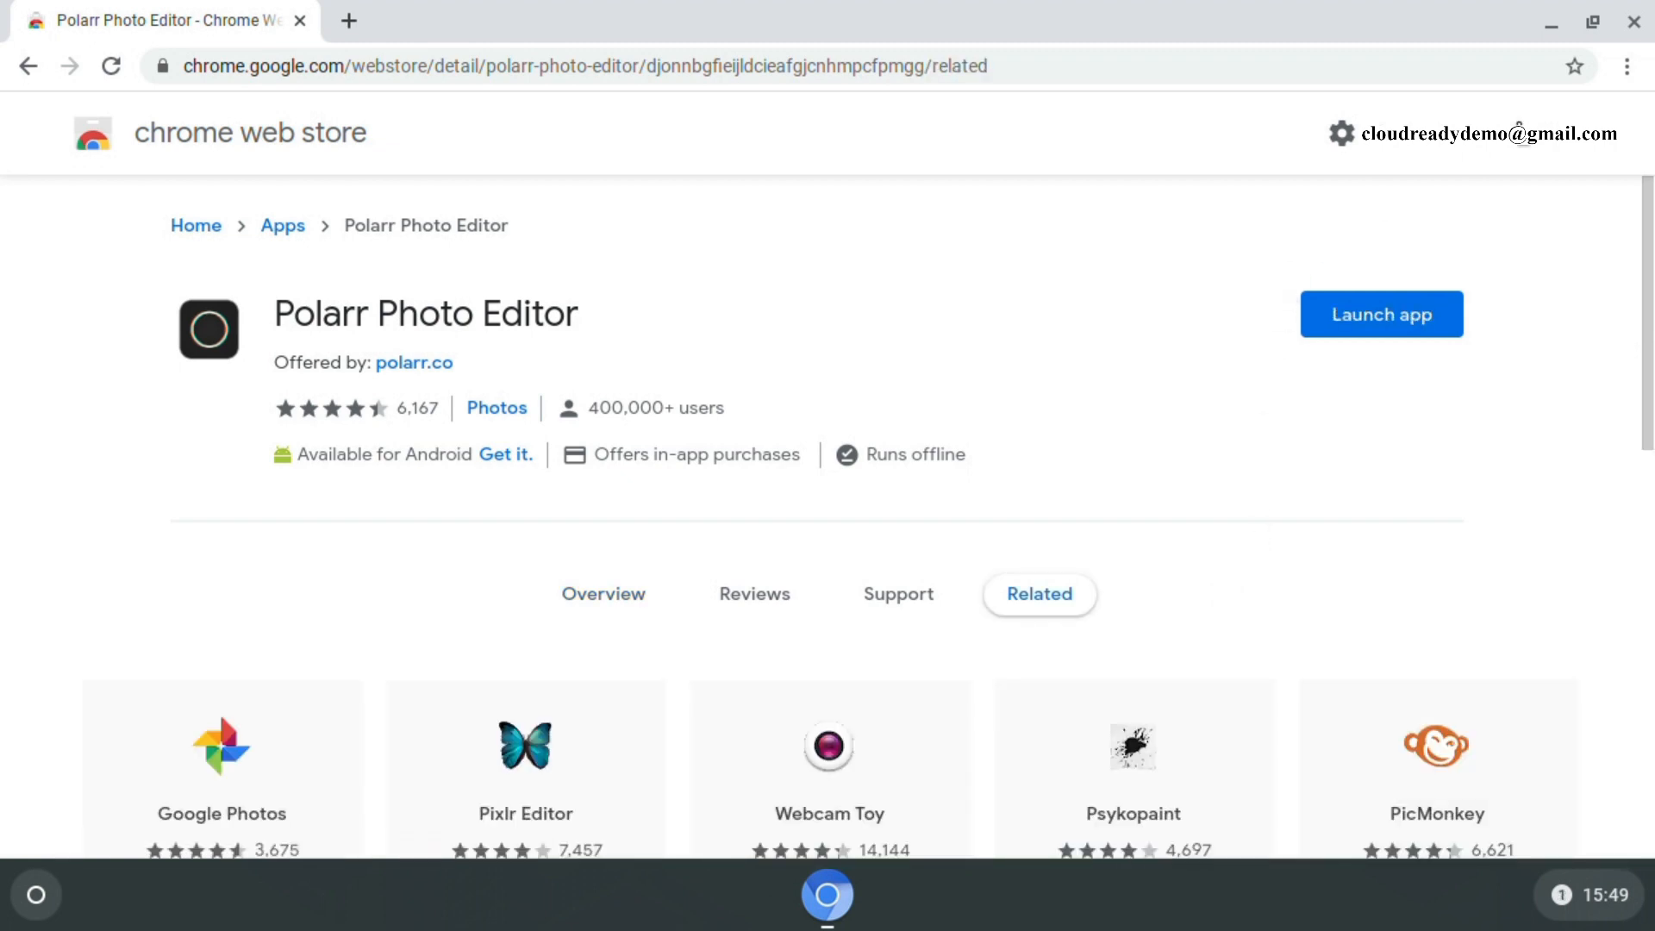
- Minimize the browser and launch Polarr Photo Editor from the full app list
left_click(1551, 29)
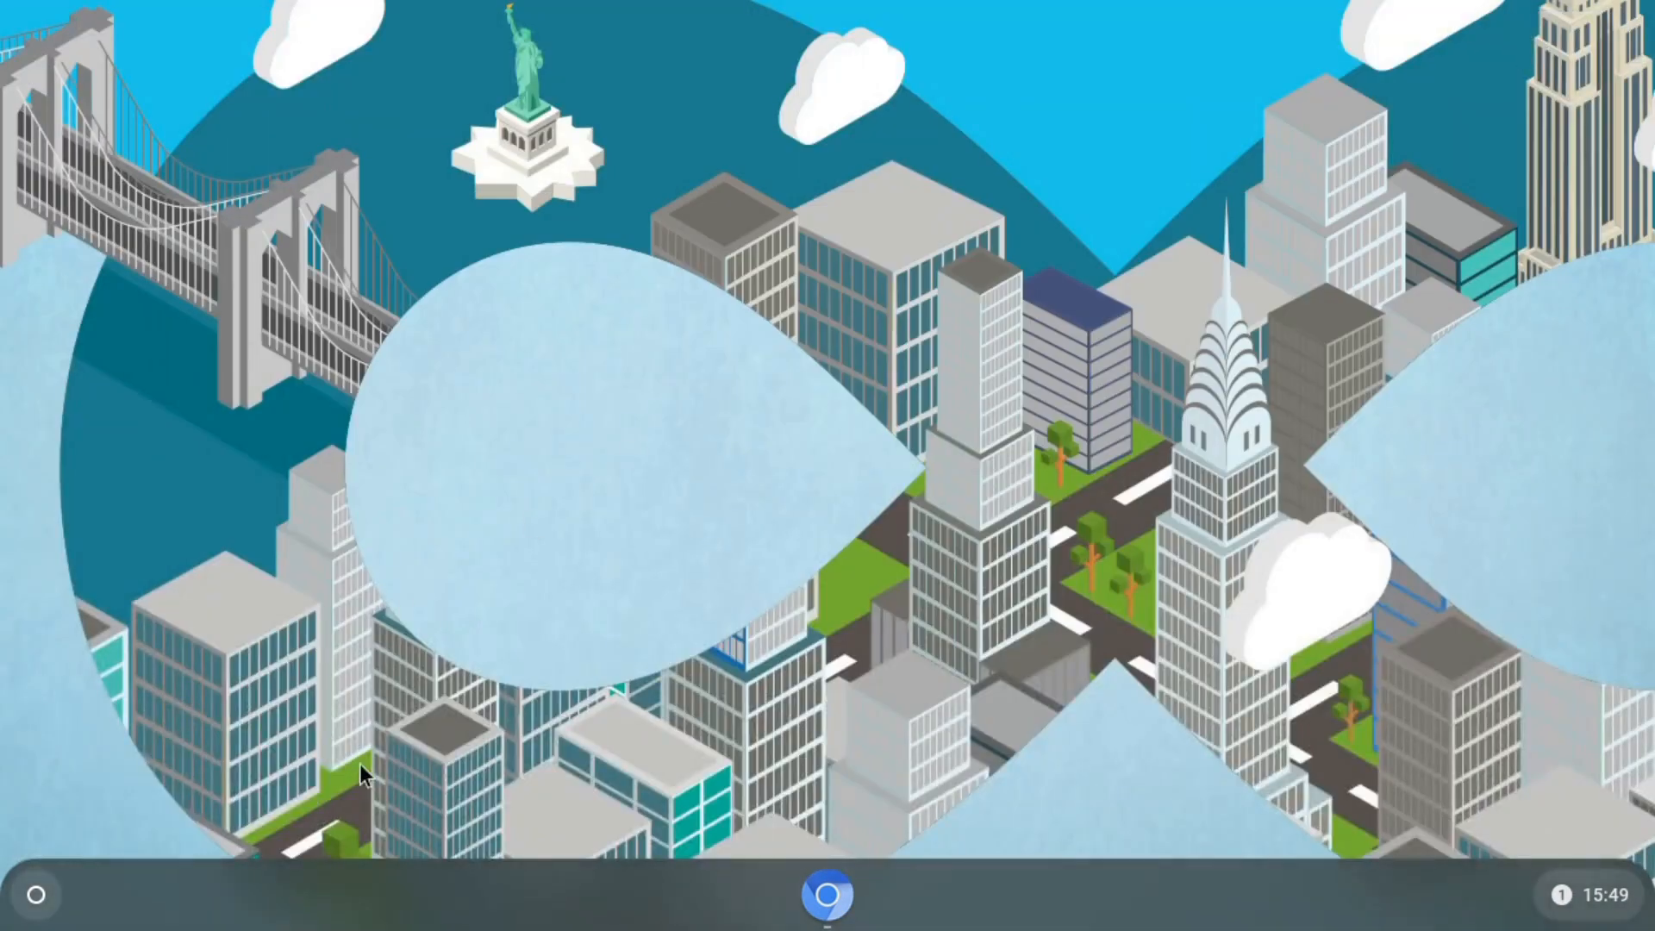
left_click(36, 897)
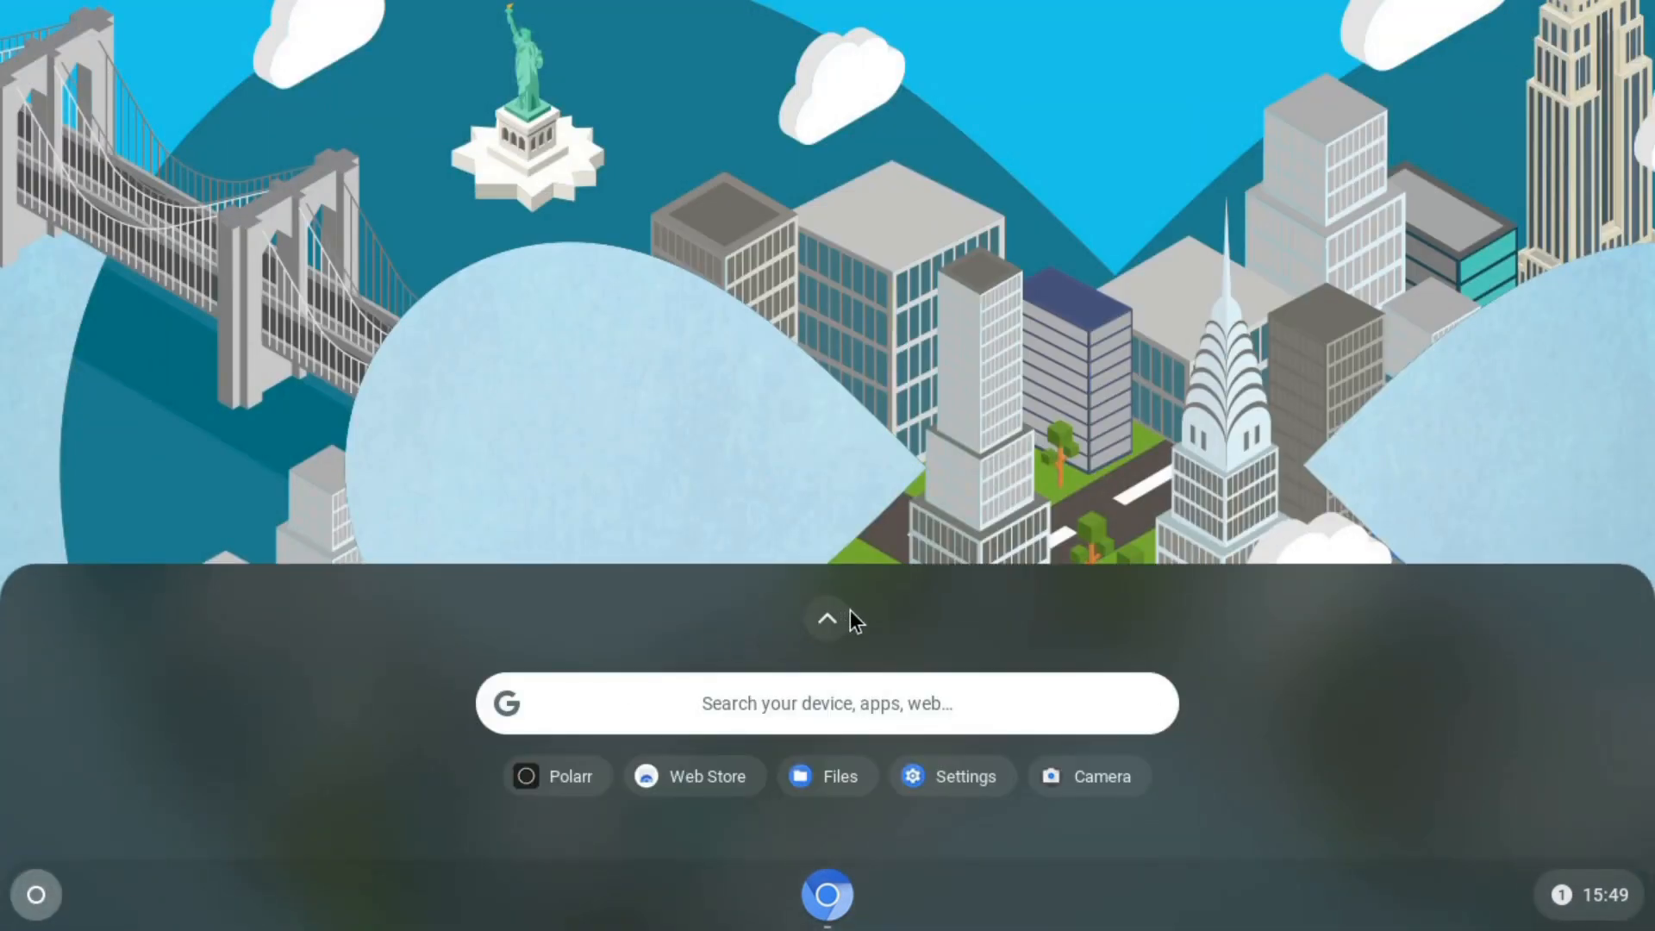
left_click(819, 618)
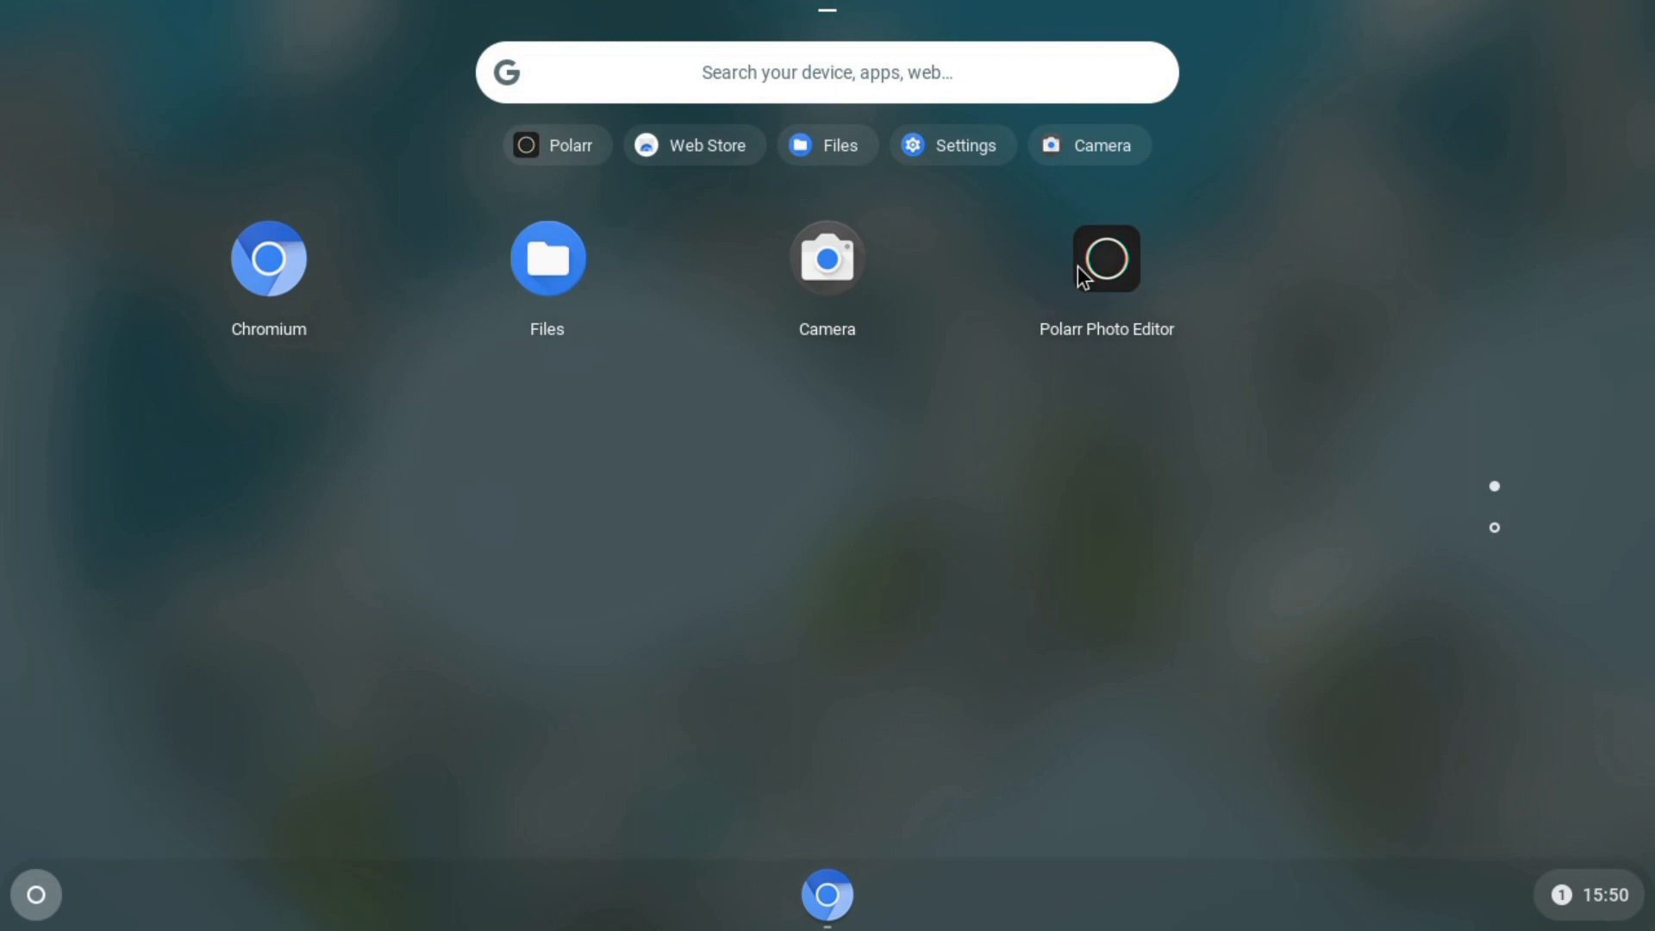
left_click(1118, 319)
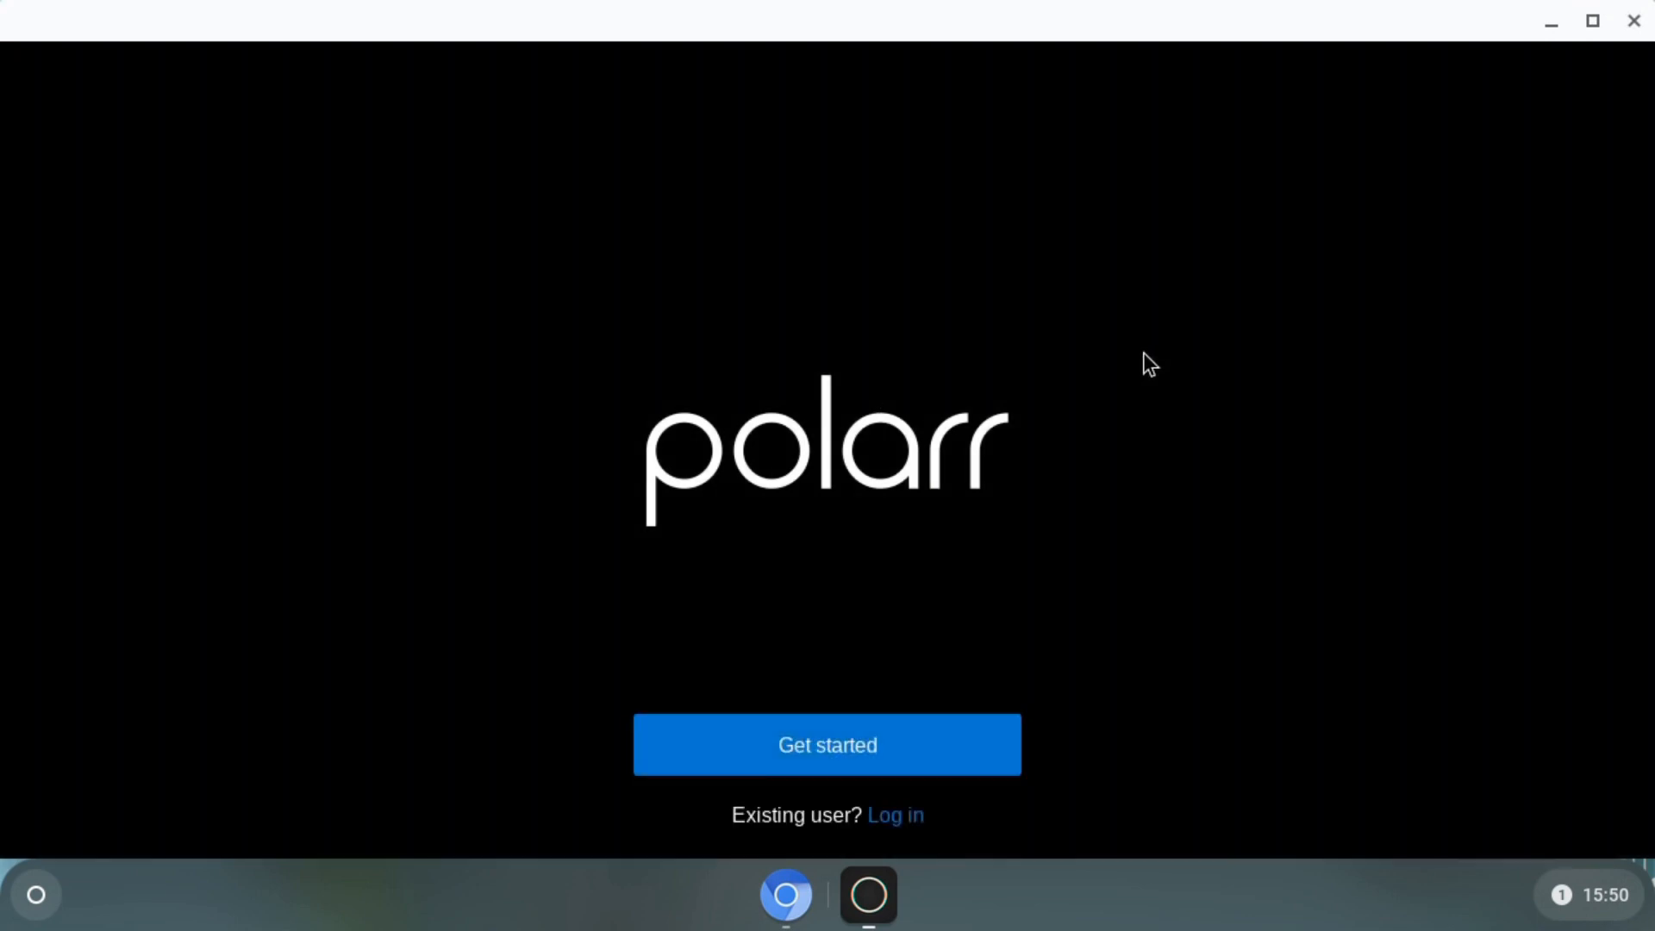
- Get started, skip Polarr's introduction tour, and close the app
left_click(819, 747)
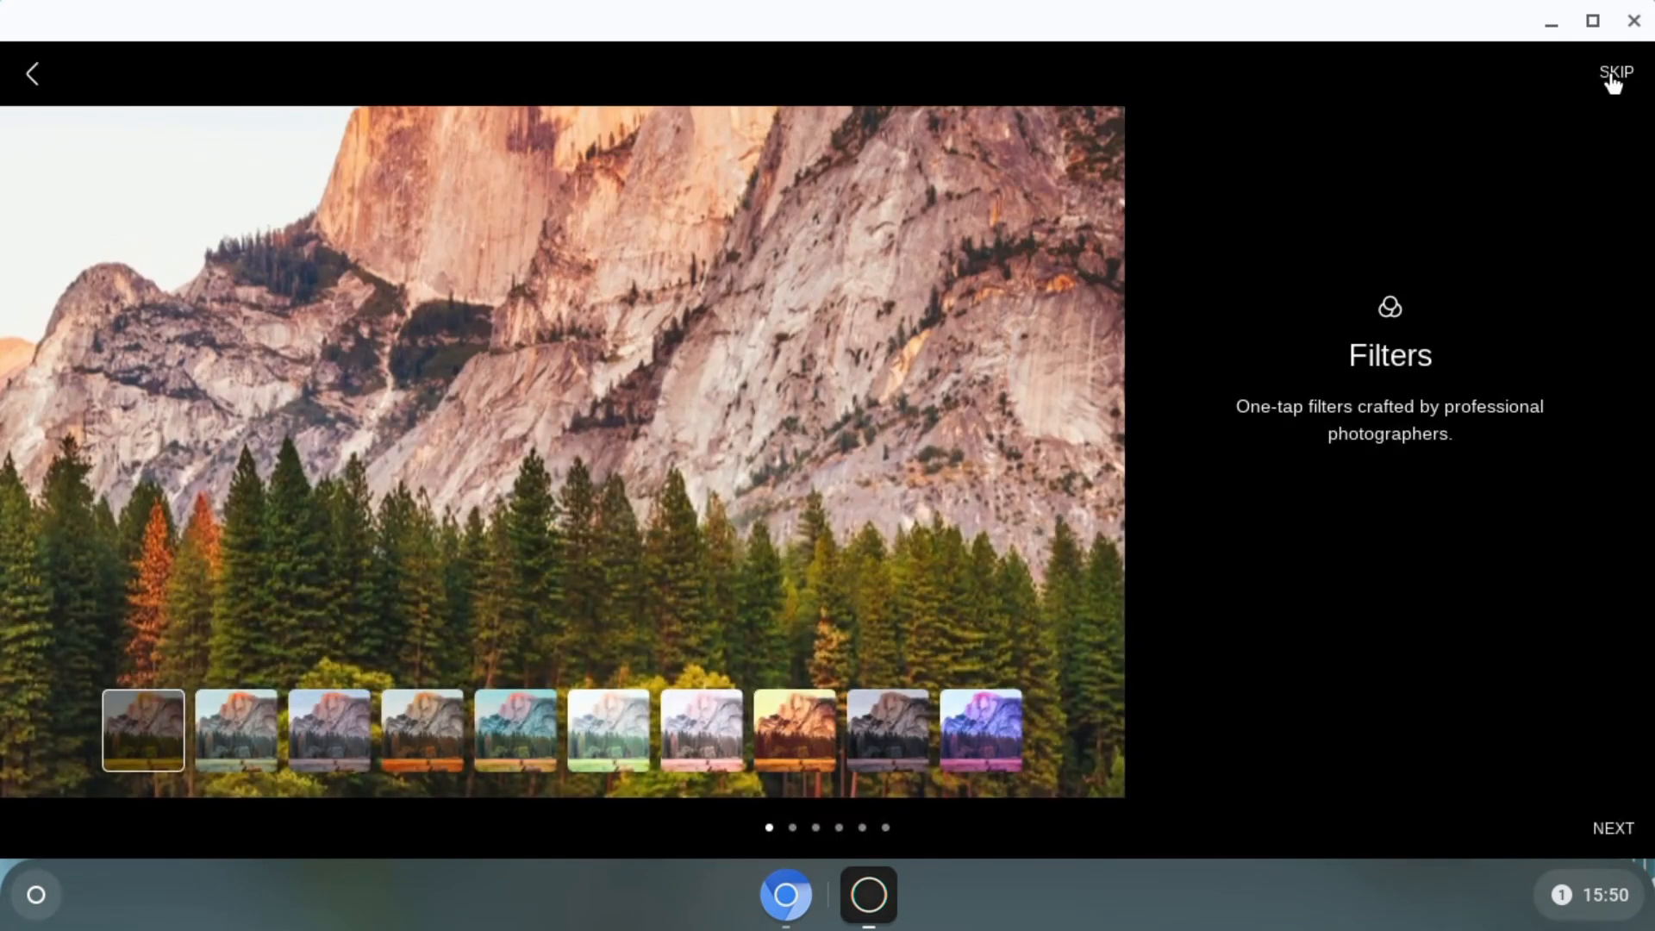
left_click(1614, 76)
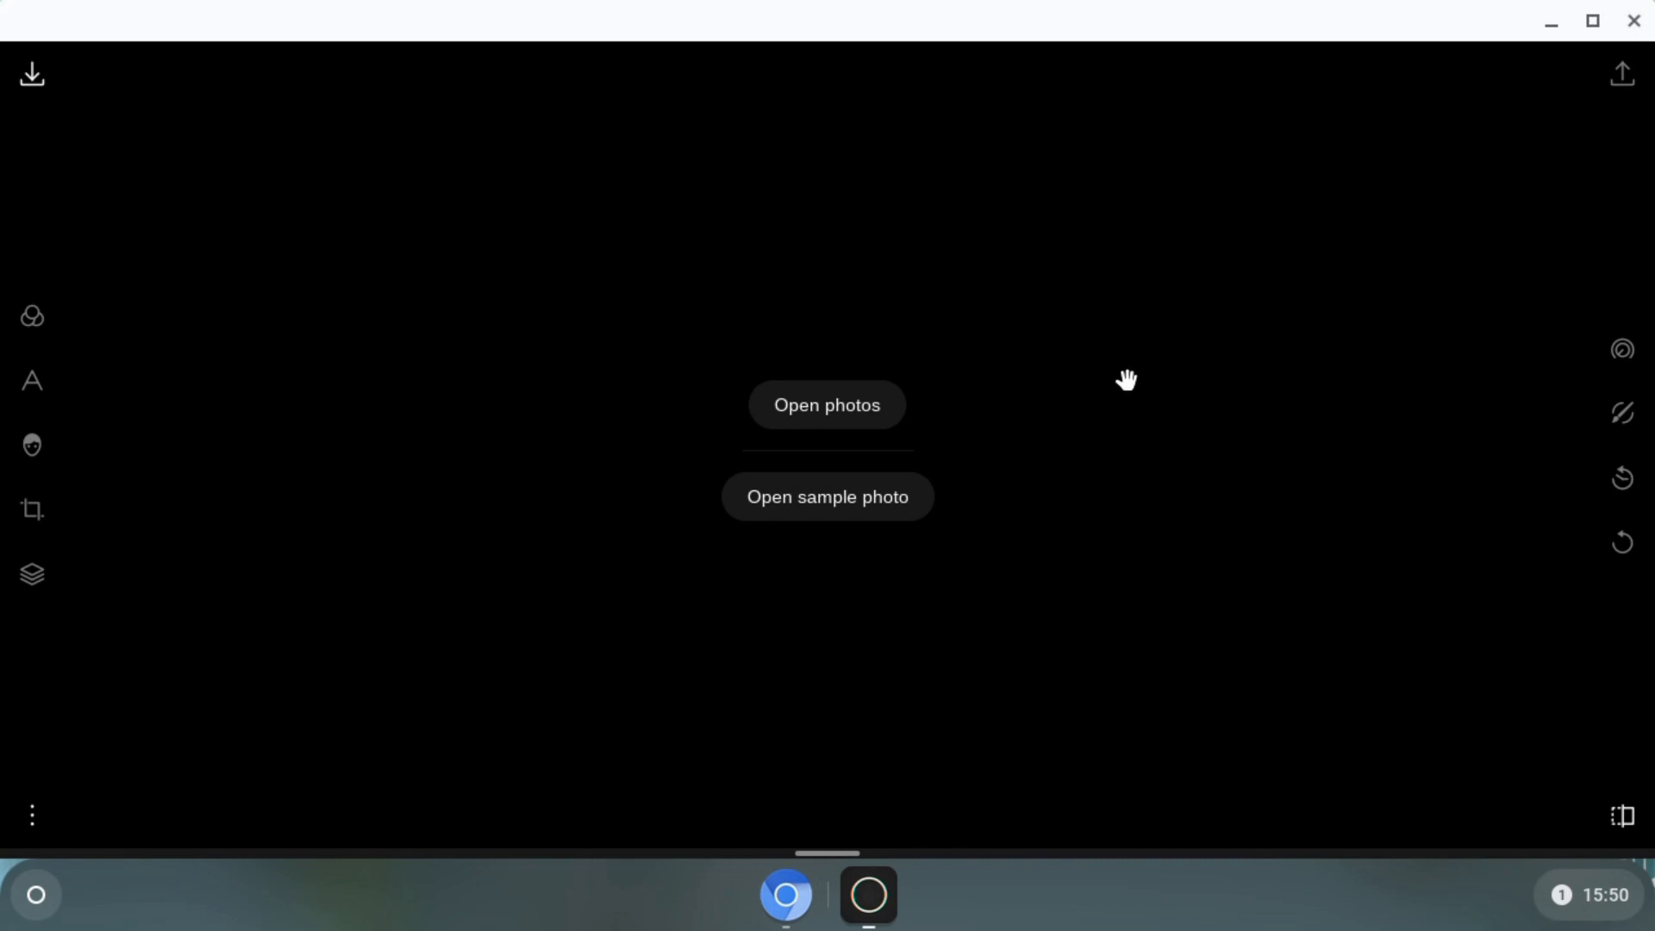
left_click(1634, 20)
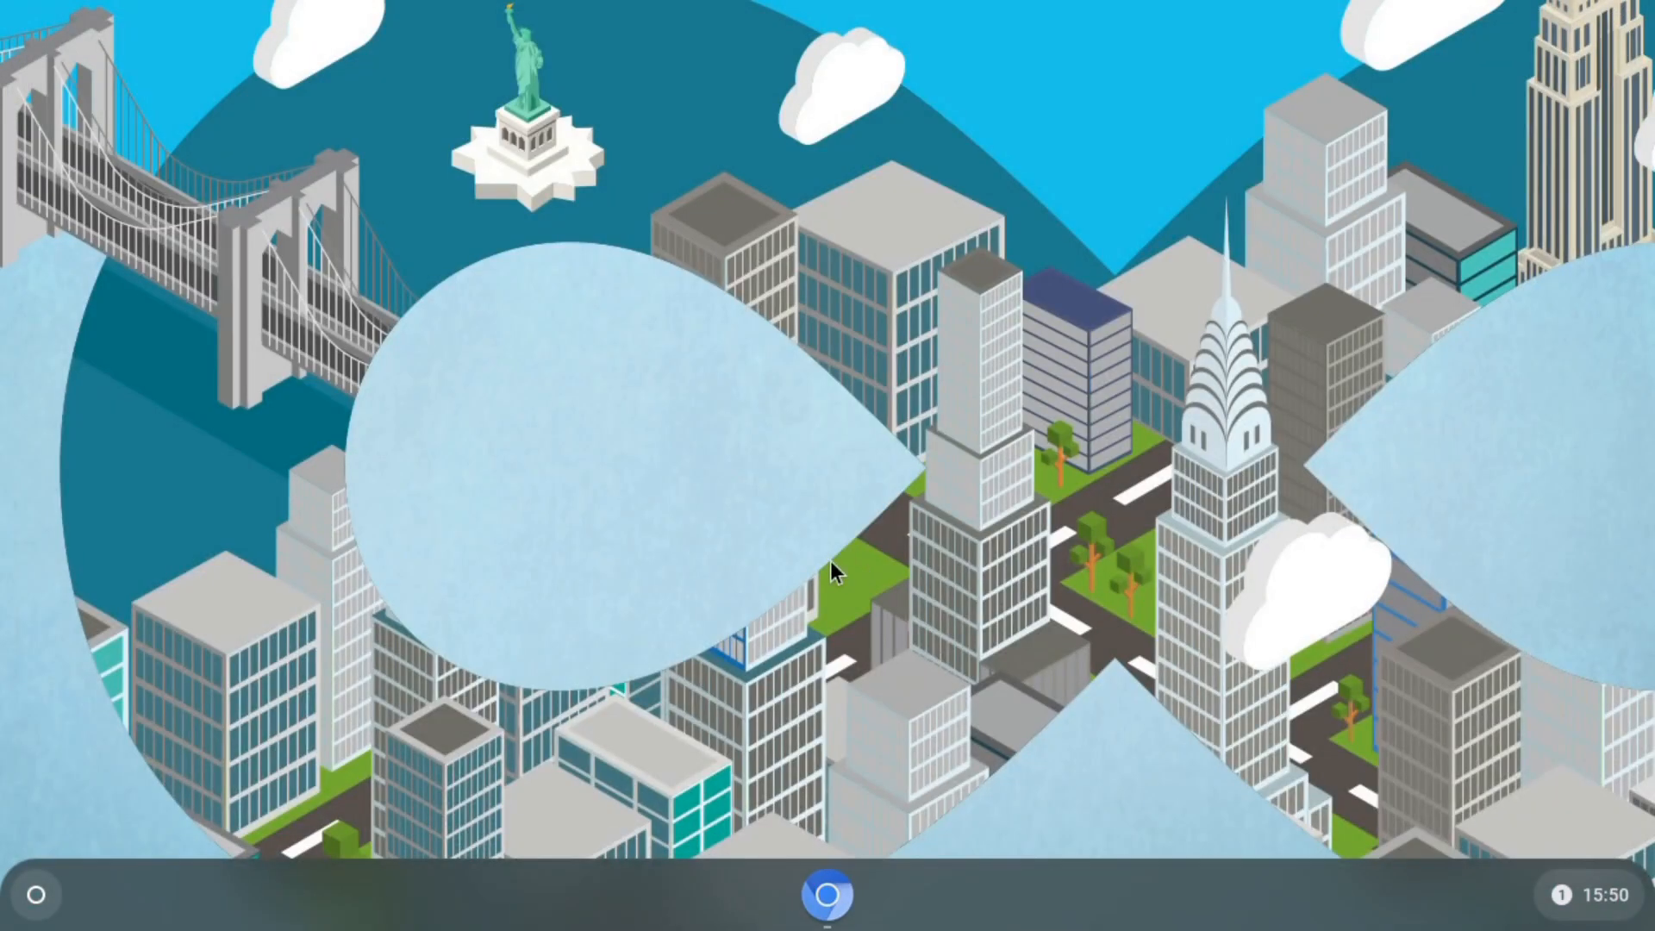
- Uninstall Polarr Photo Editor from the expanded app list, then close the launcher
left_click(34, 898)
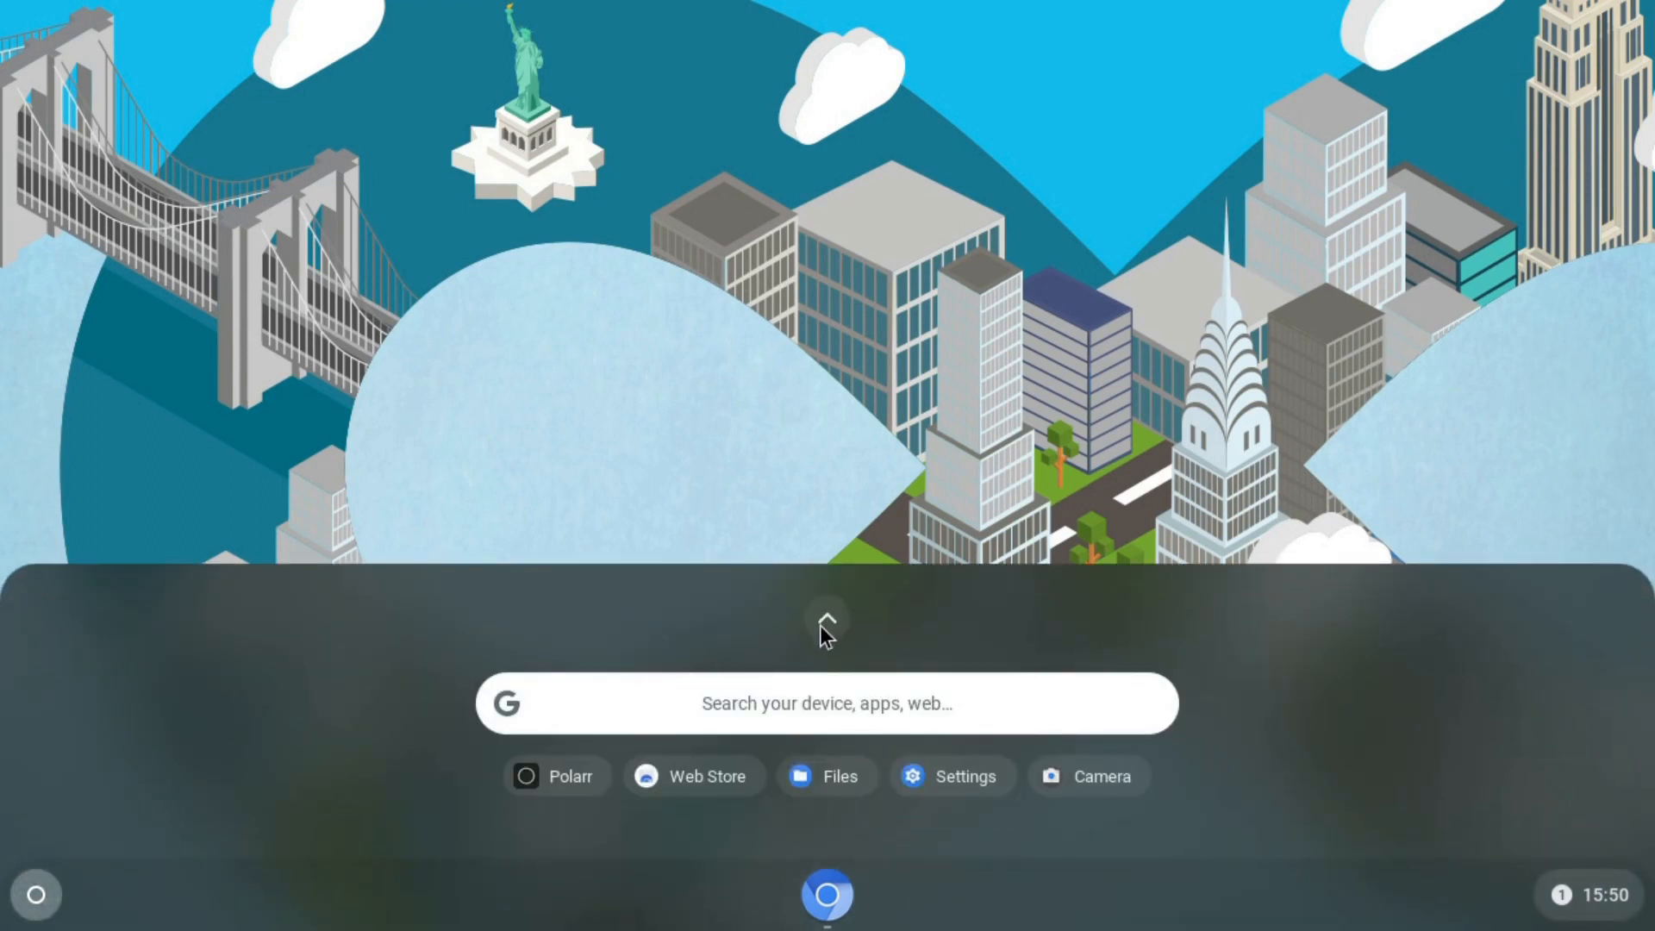
left_click(824, 622)
right_click(1112, 259)
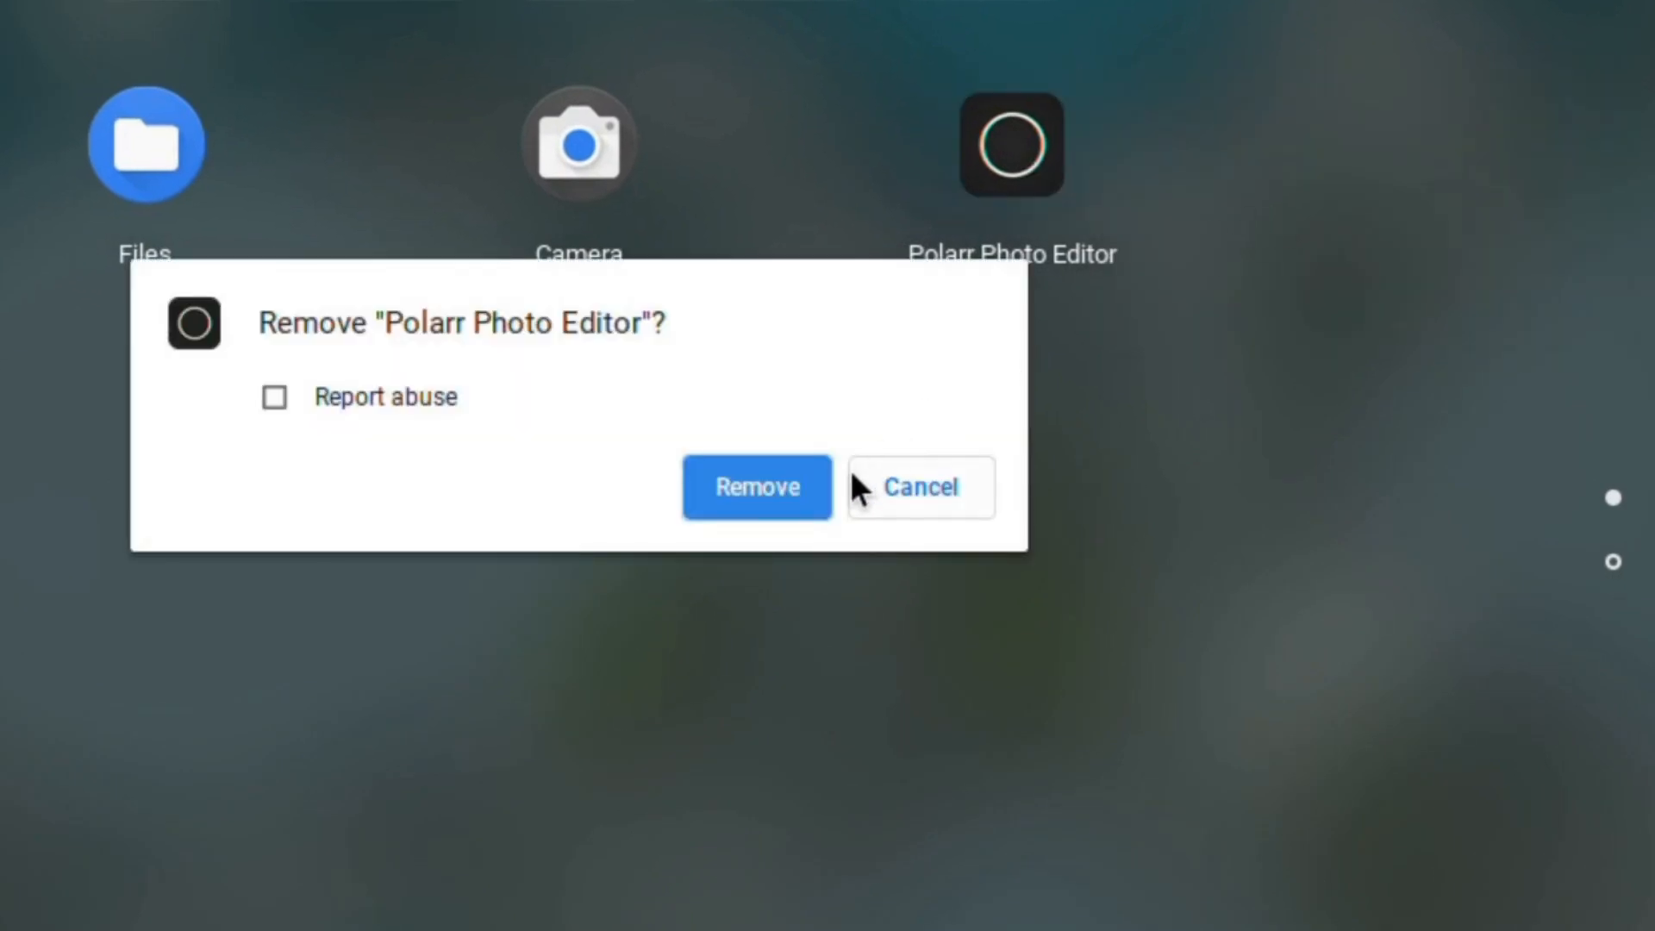
left_click(743, 485)
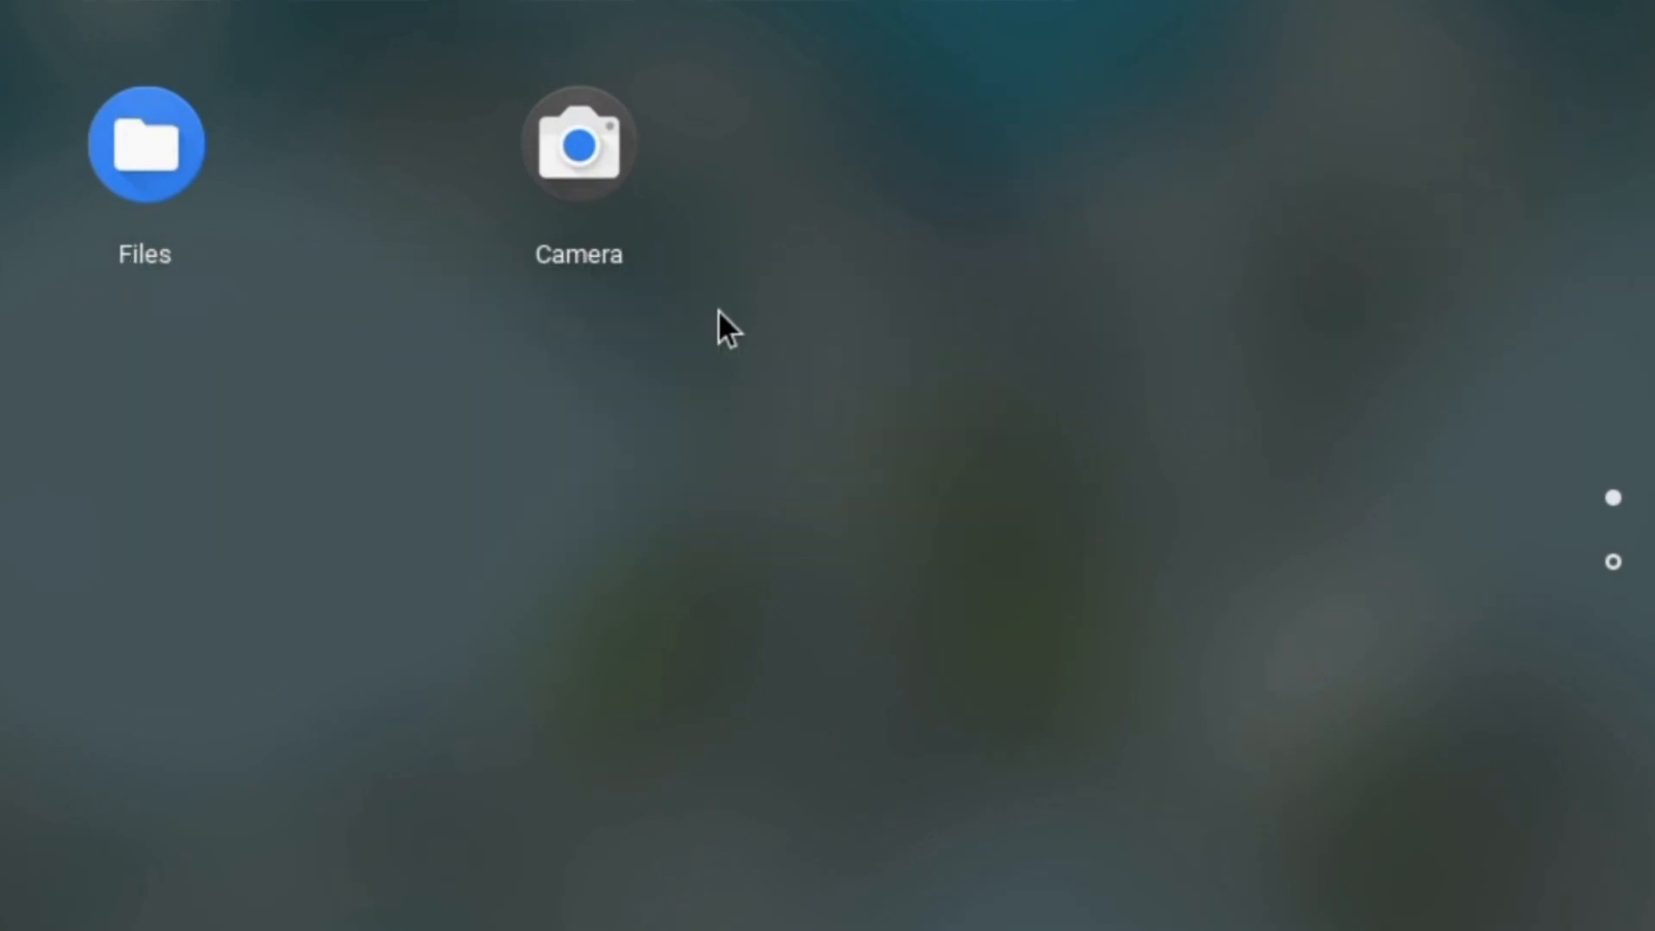
scroll(371, 586, "up", 3)
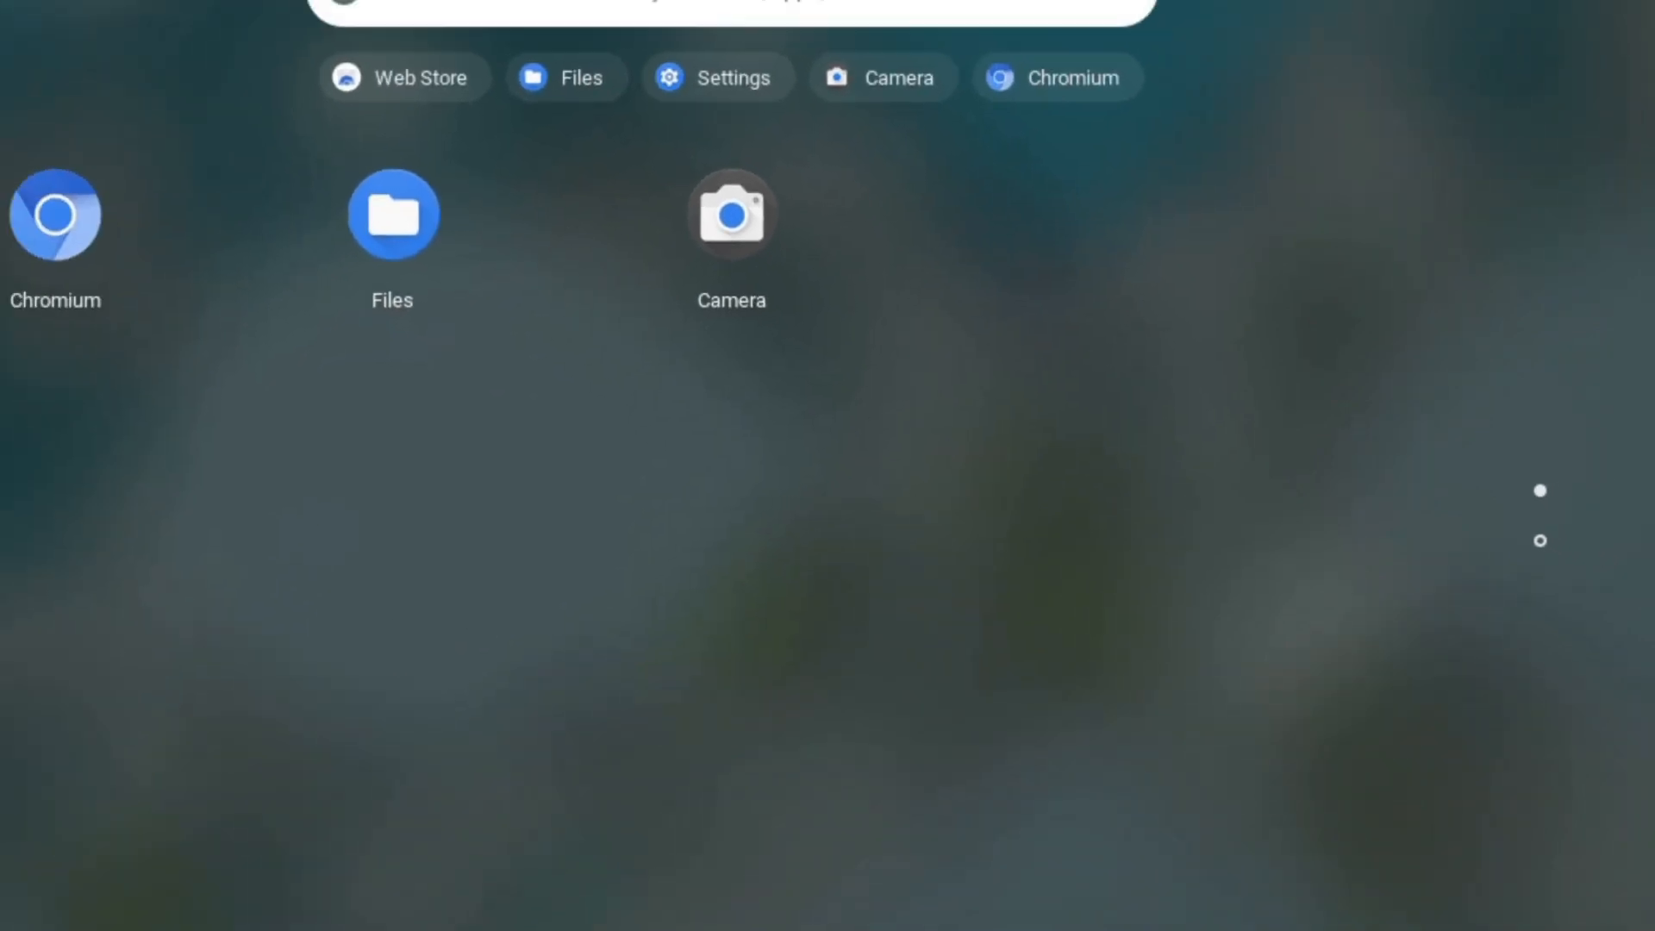
left_click(36, 901)
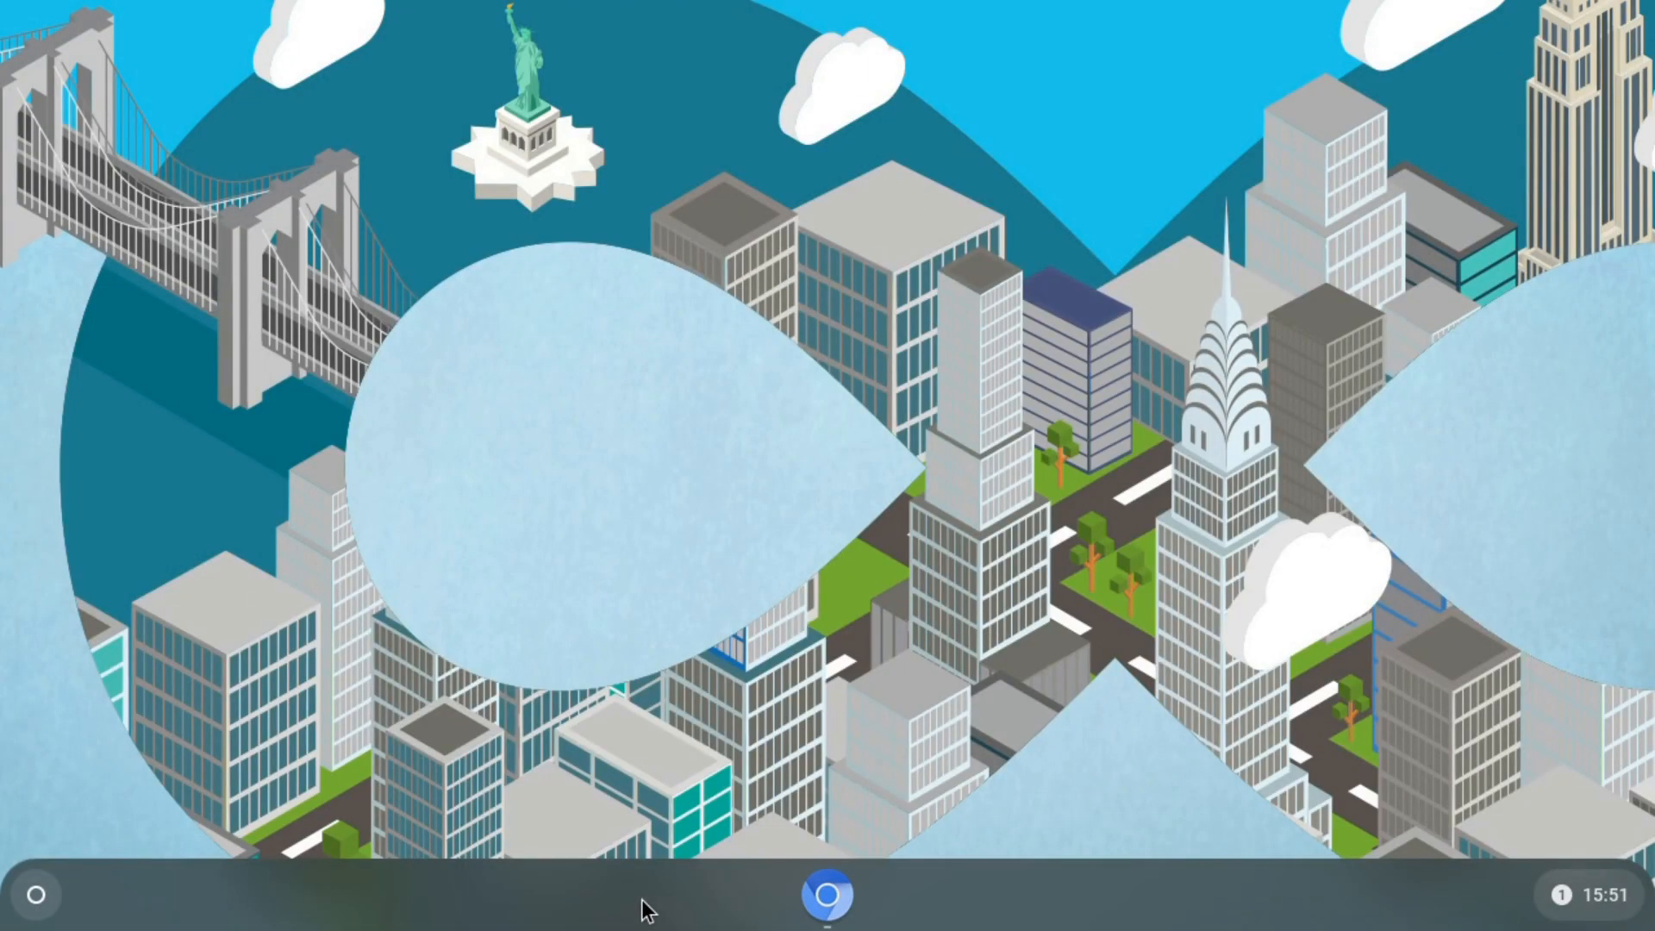
- Bring back the Chromium window and open the Chrome Web Store's Games category
left_click(827, 896)
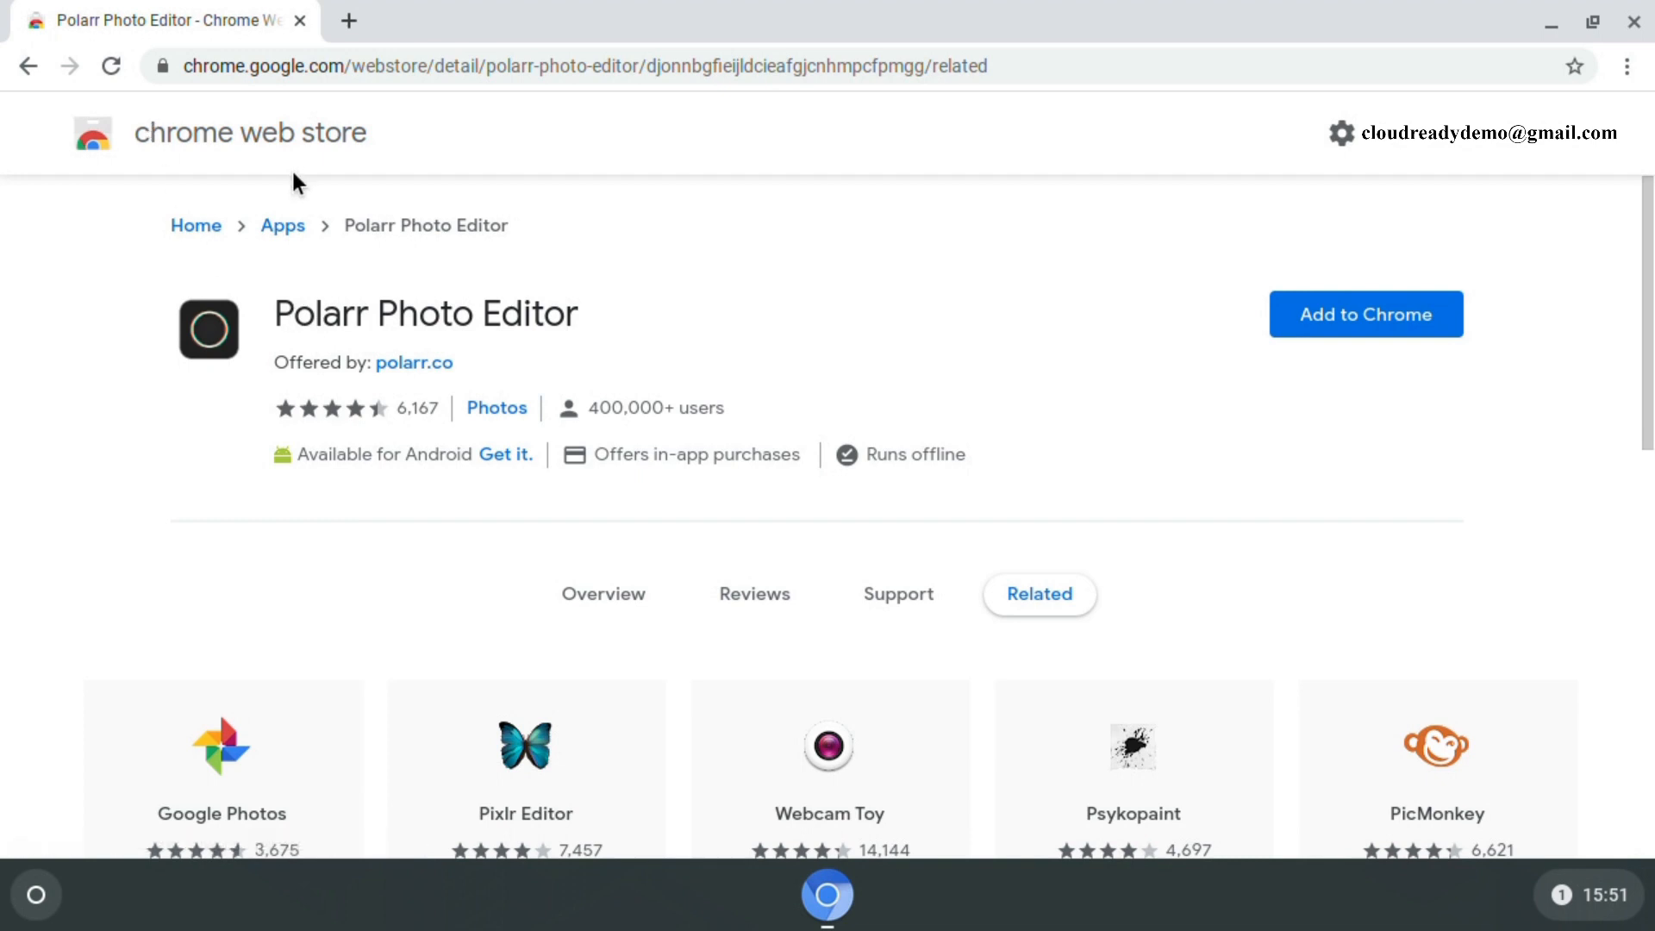
left_click(242, 150)
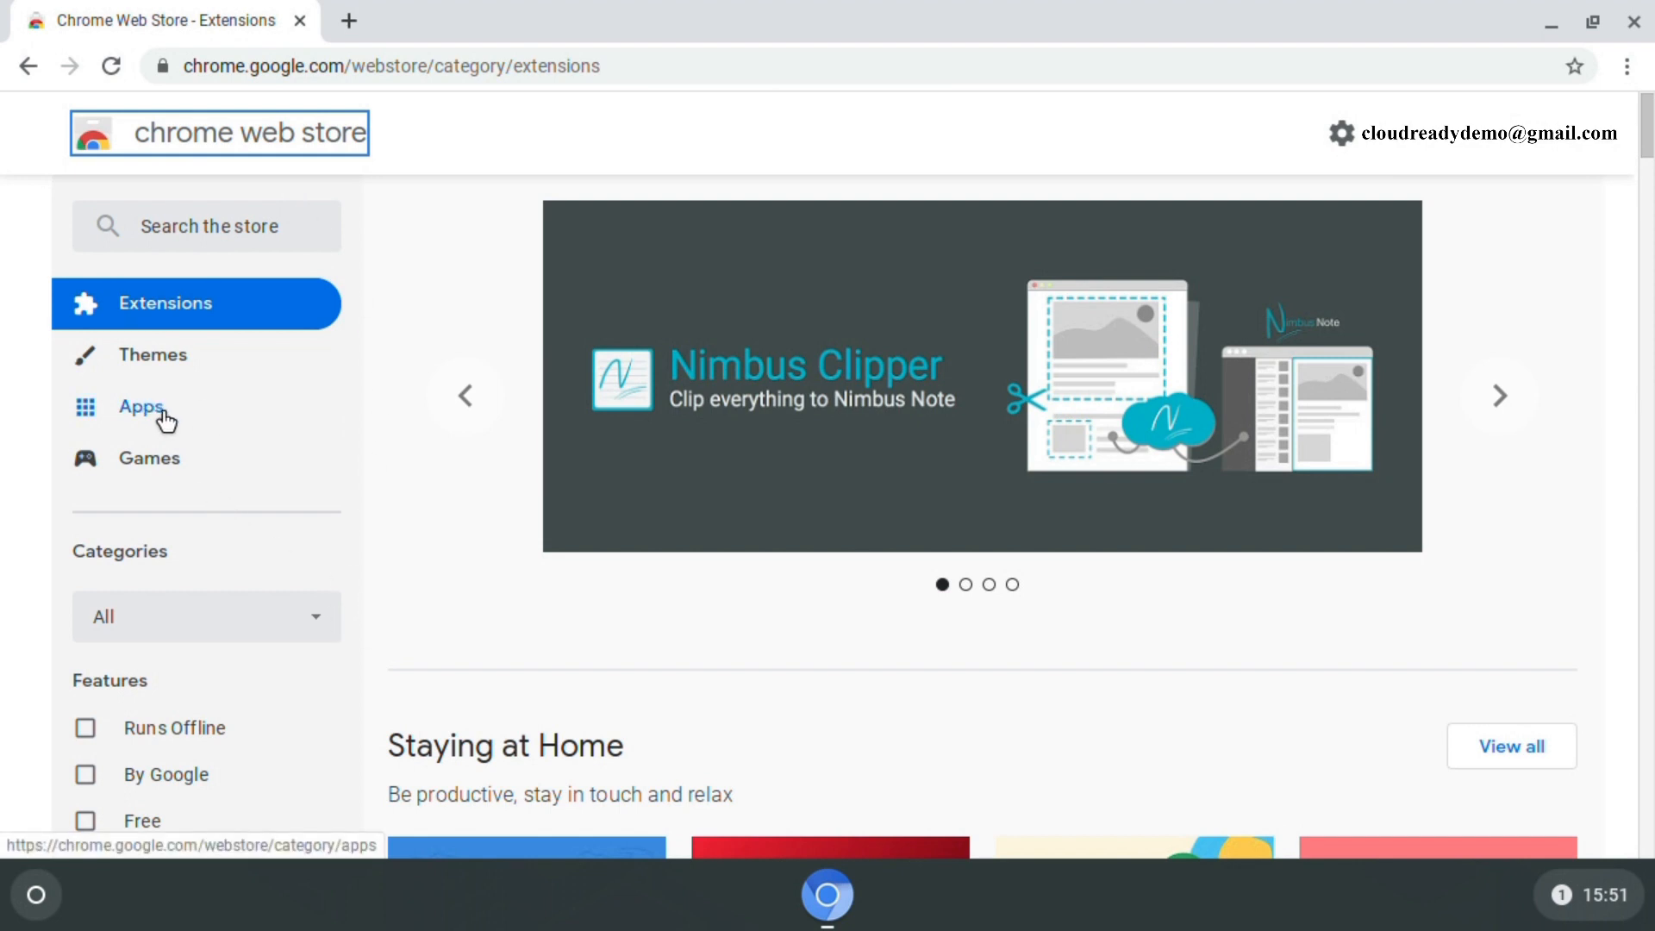
left_click(144, 464)
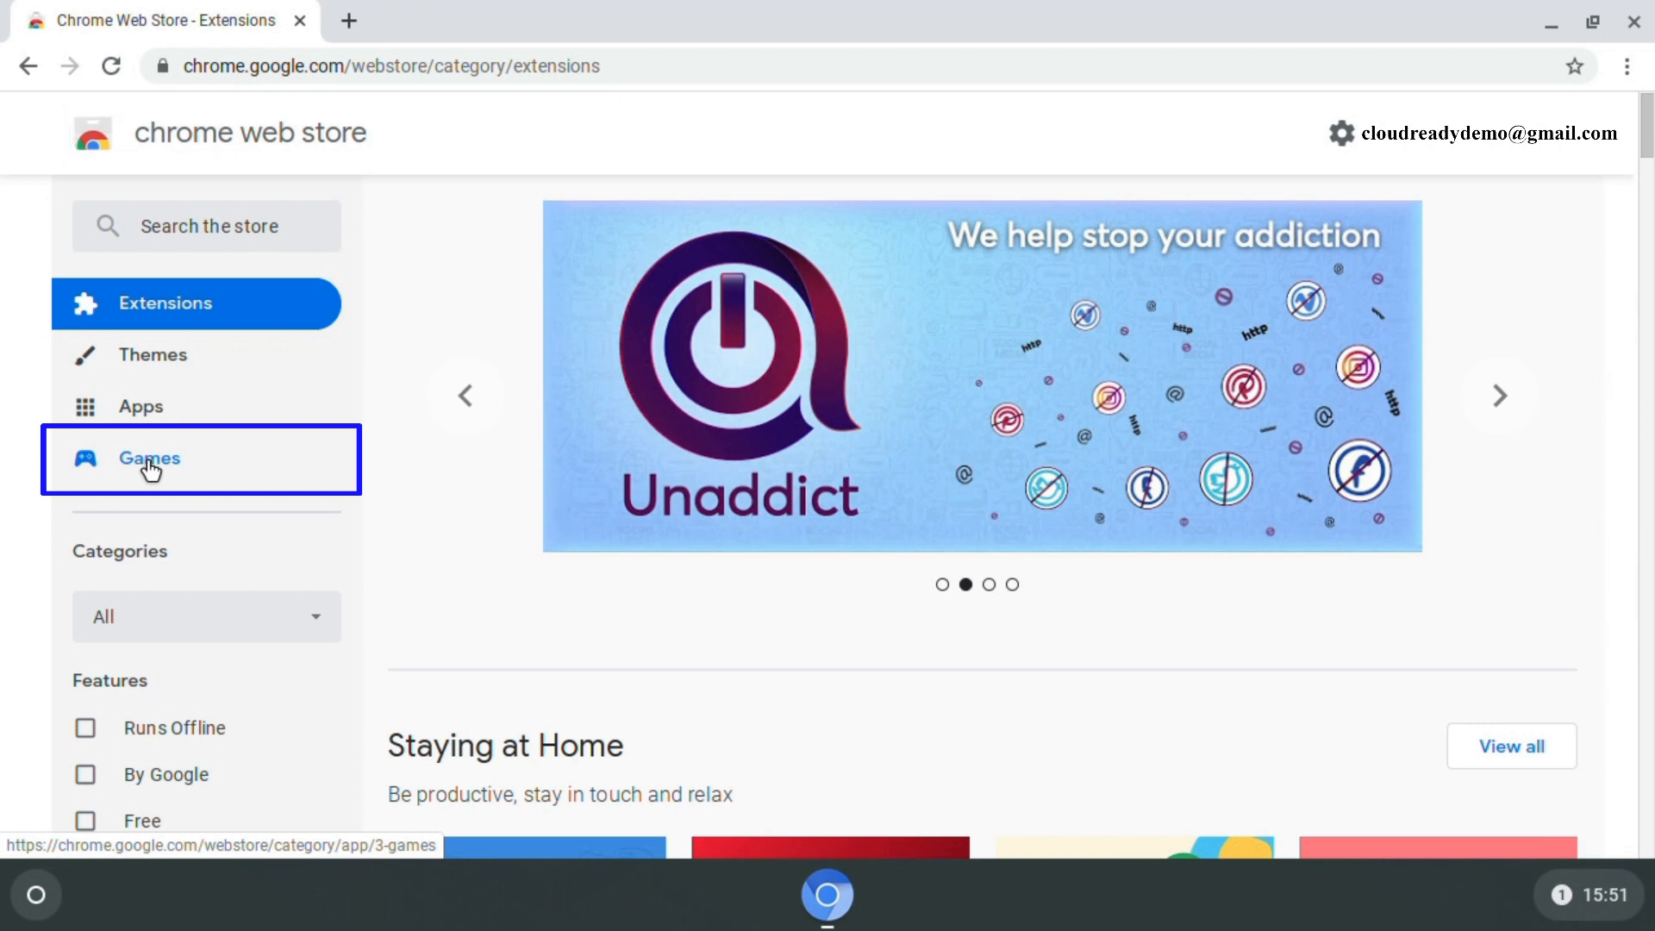
- Scroll through the Games listings, then close the browser window
scroll(752, 533, "down", 2)
scroll(750, 524, "down", 10)
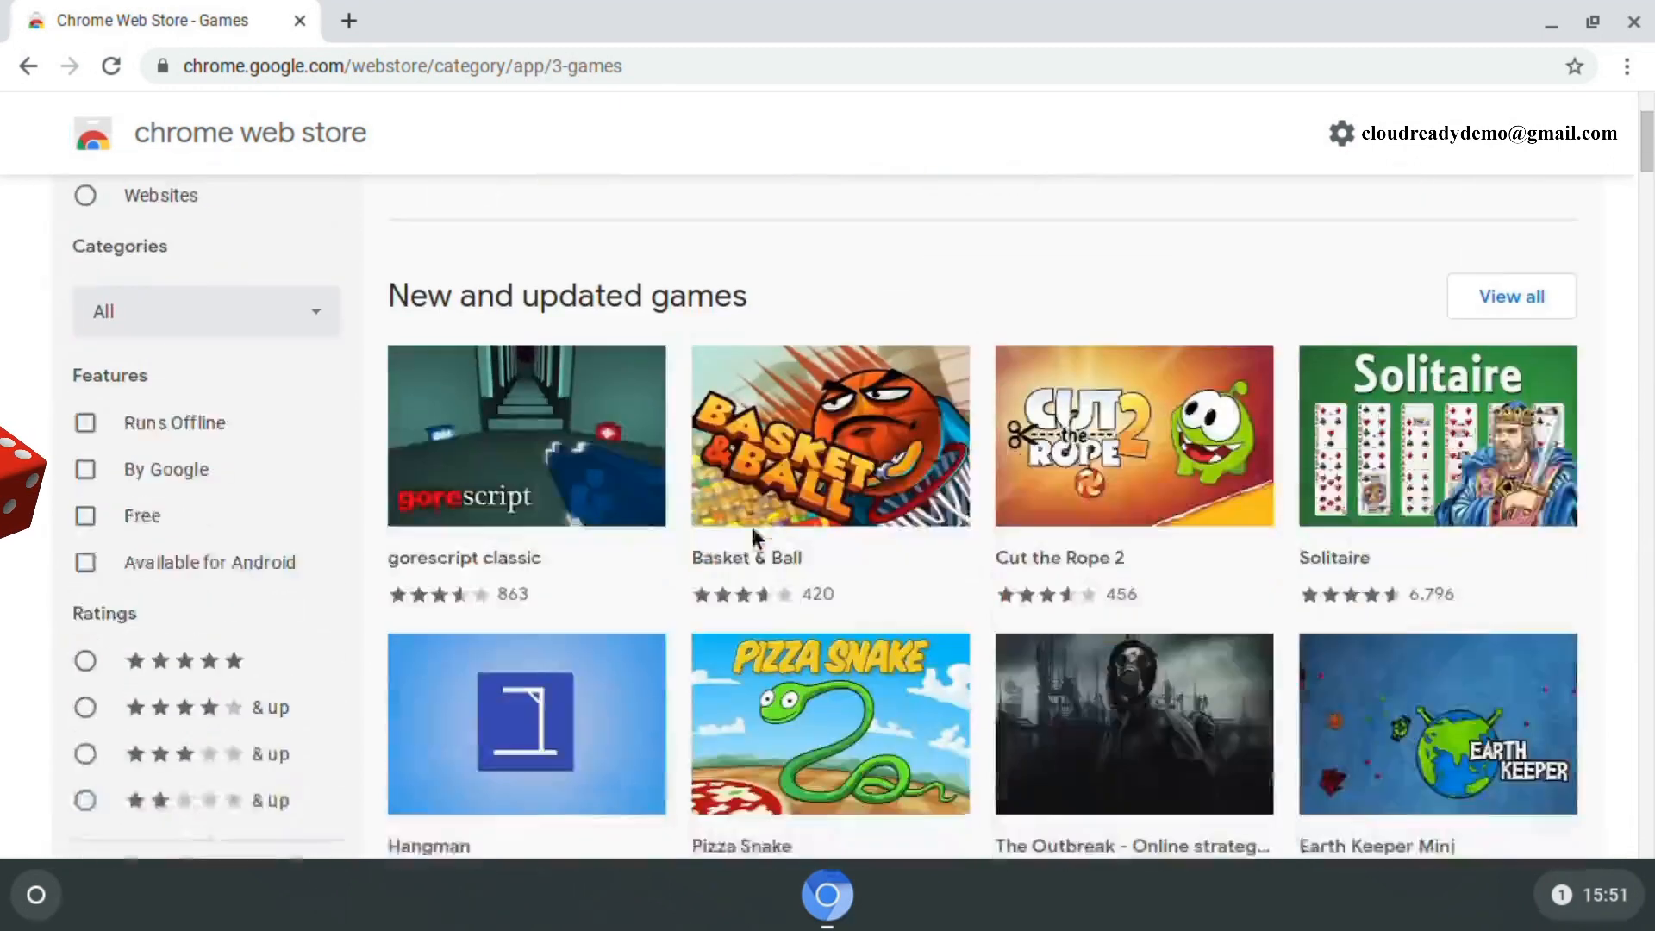
scroll(754, 532, "down", 8)
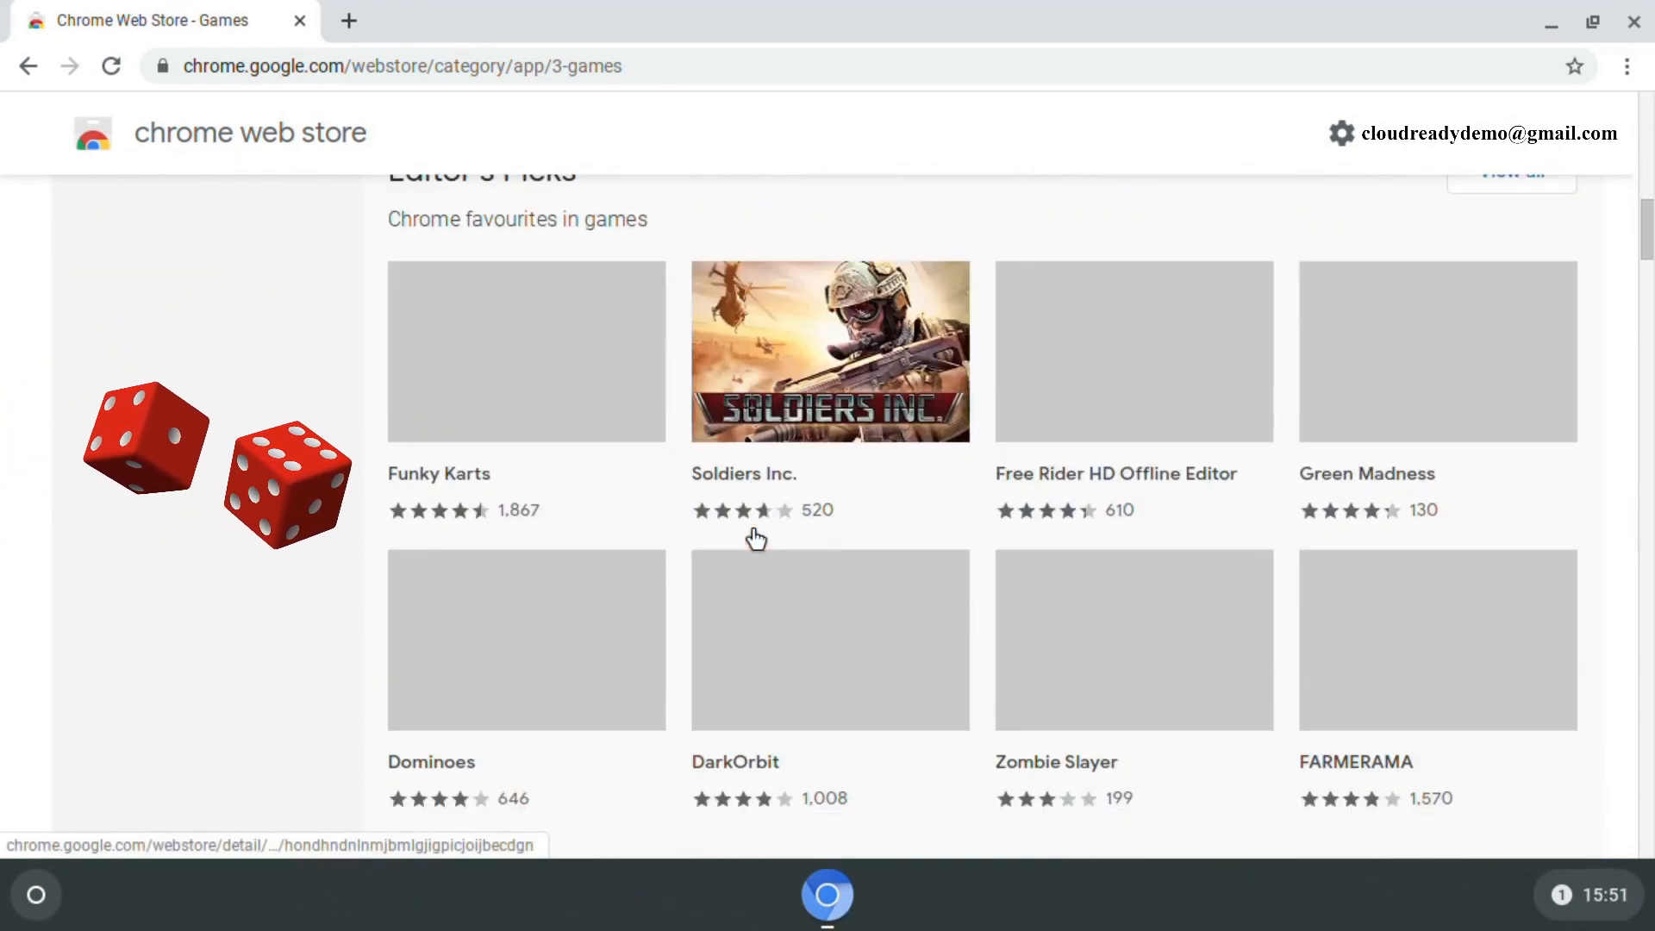
scroll(756, 539, "down", 10)
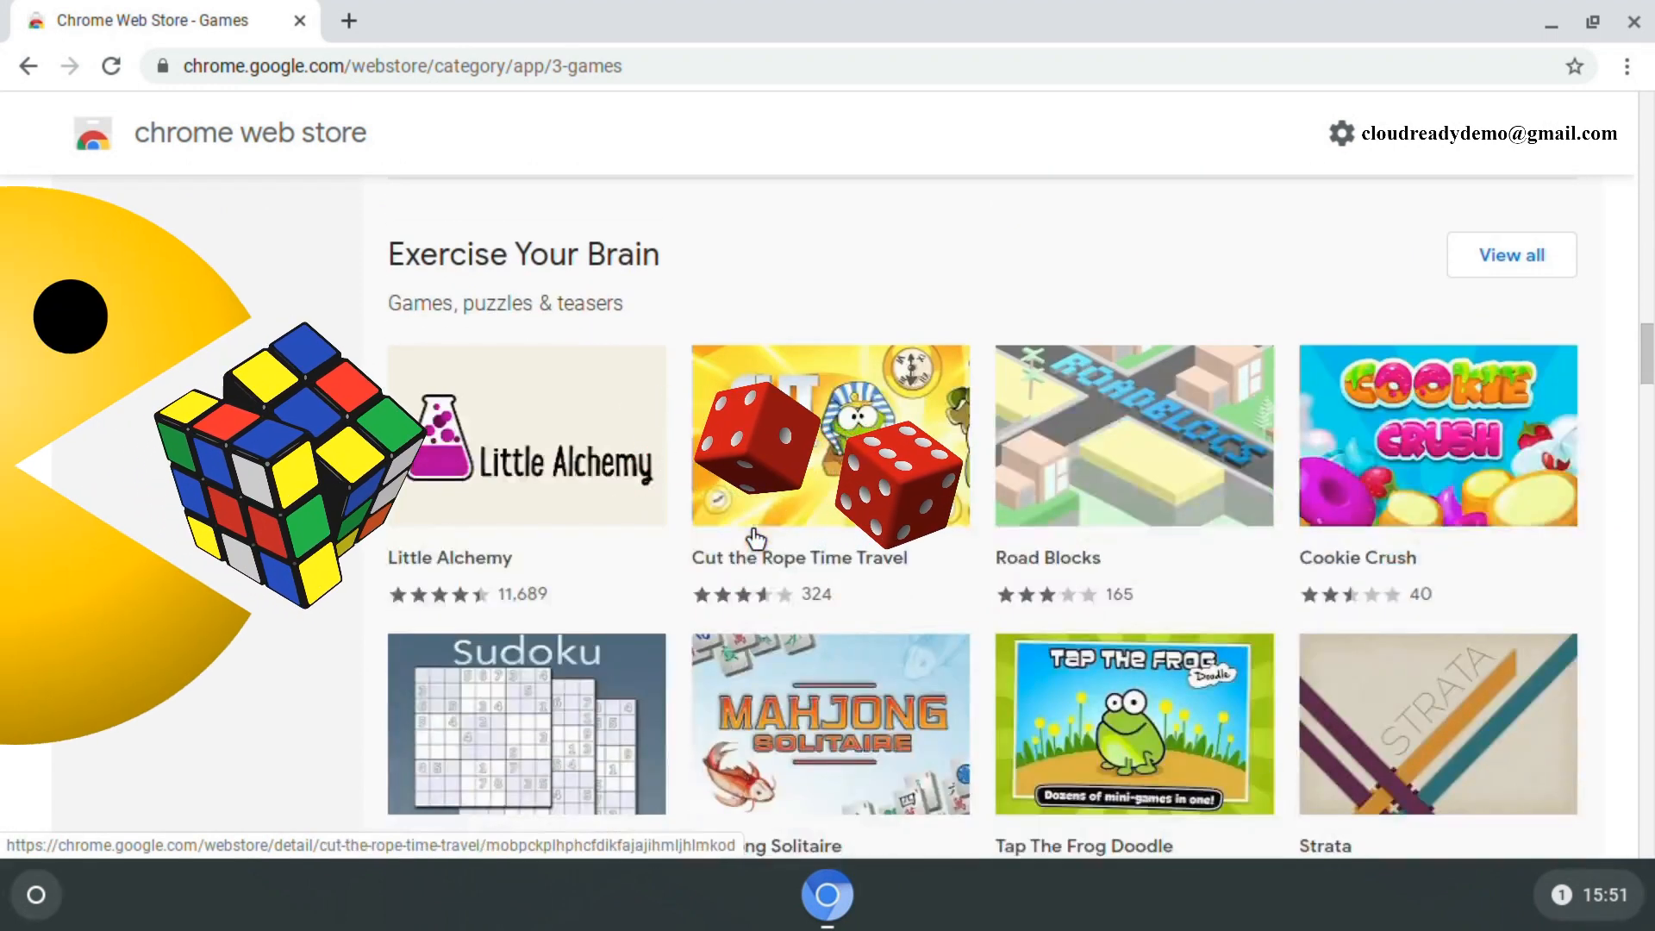
scroll(755, 538, "down", 2)
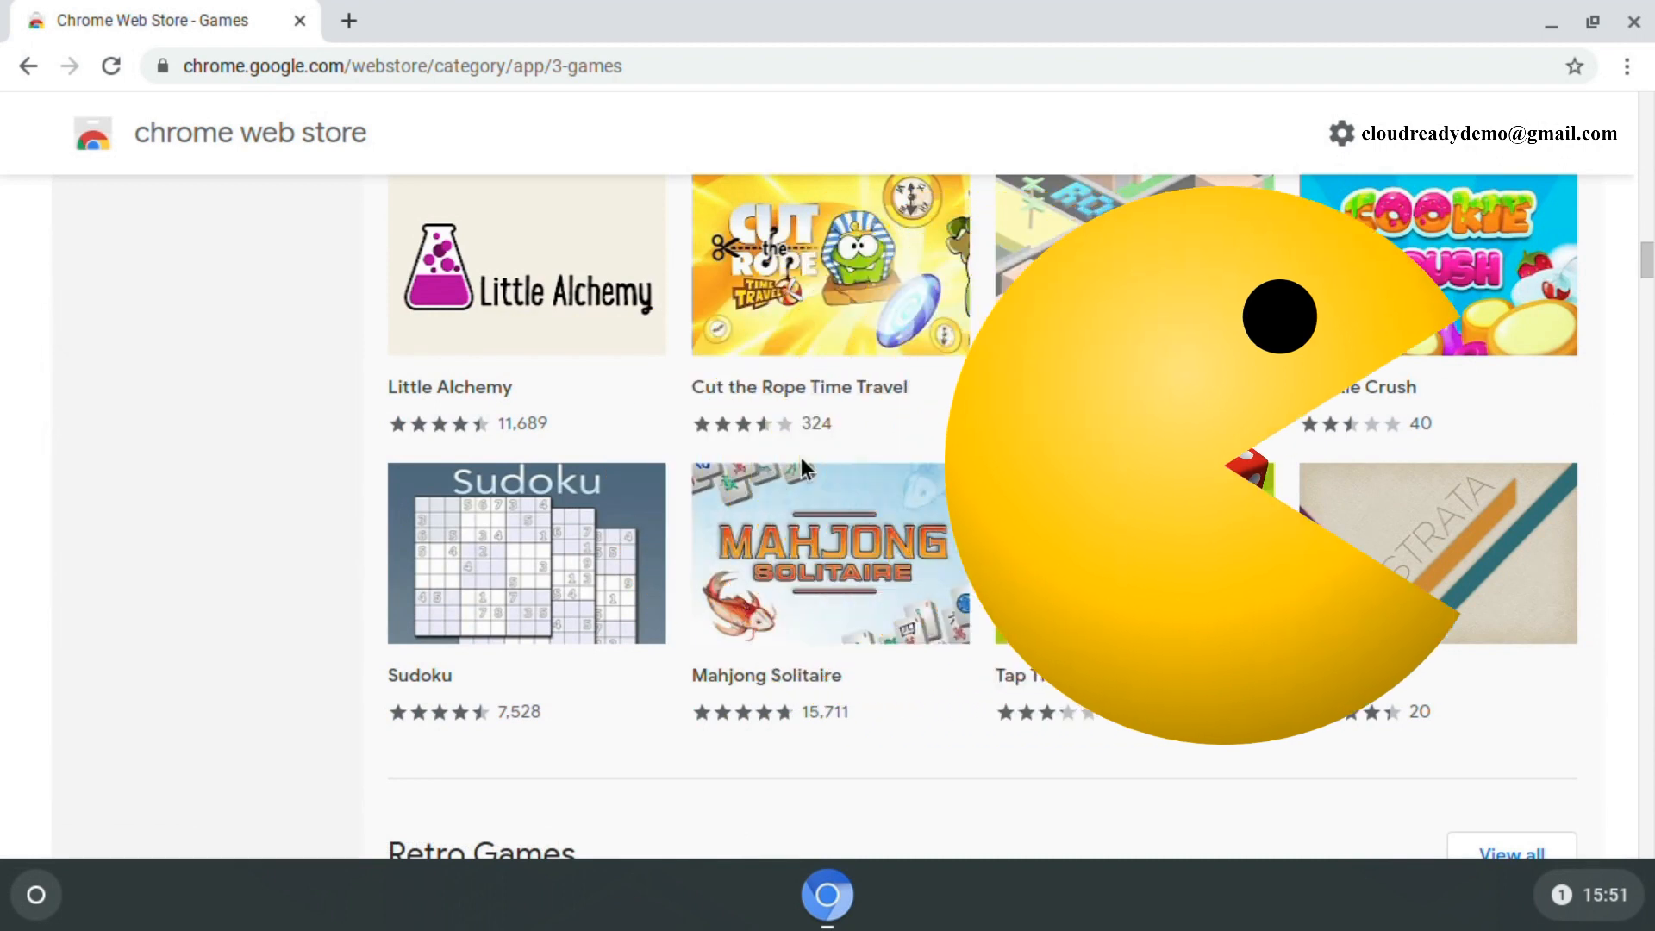
scroll(741, 513, "down", 1)
scroll(742, 514, "up", 3)
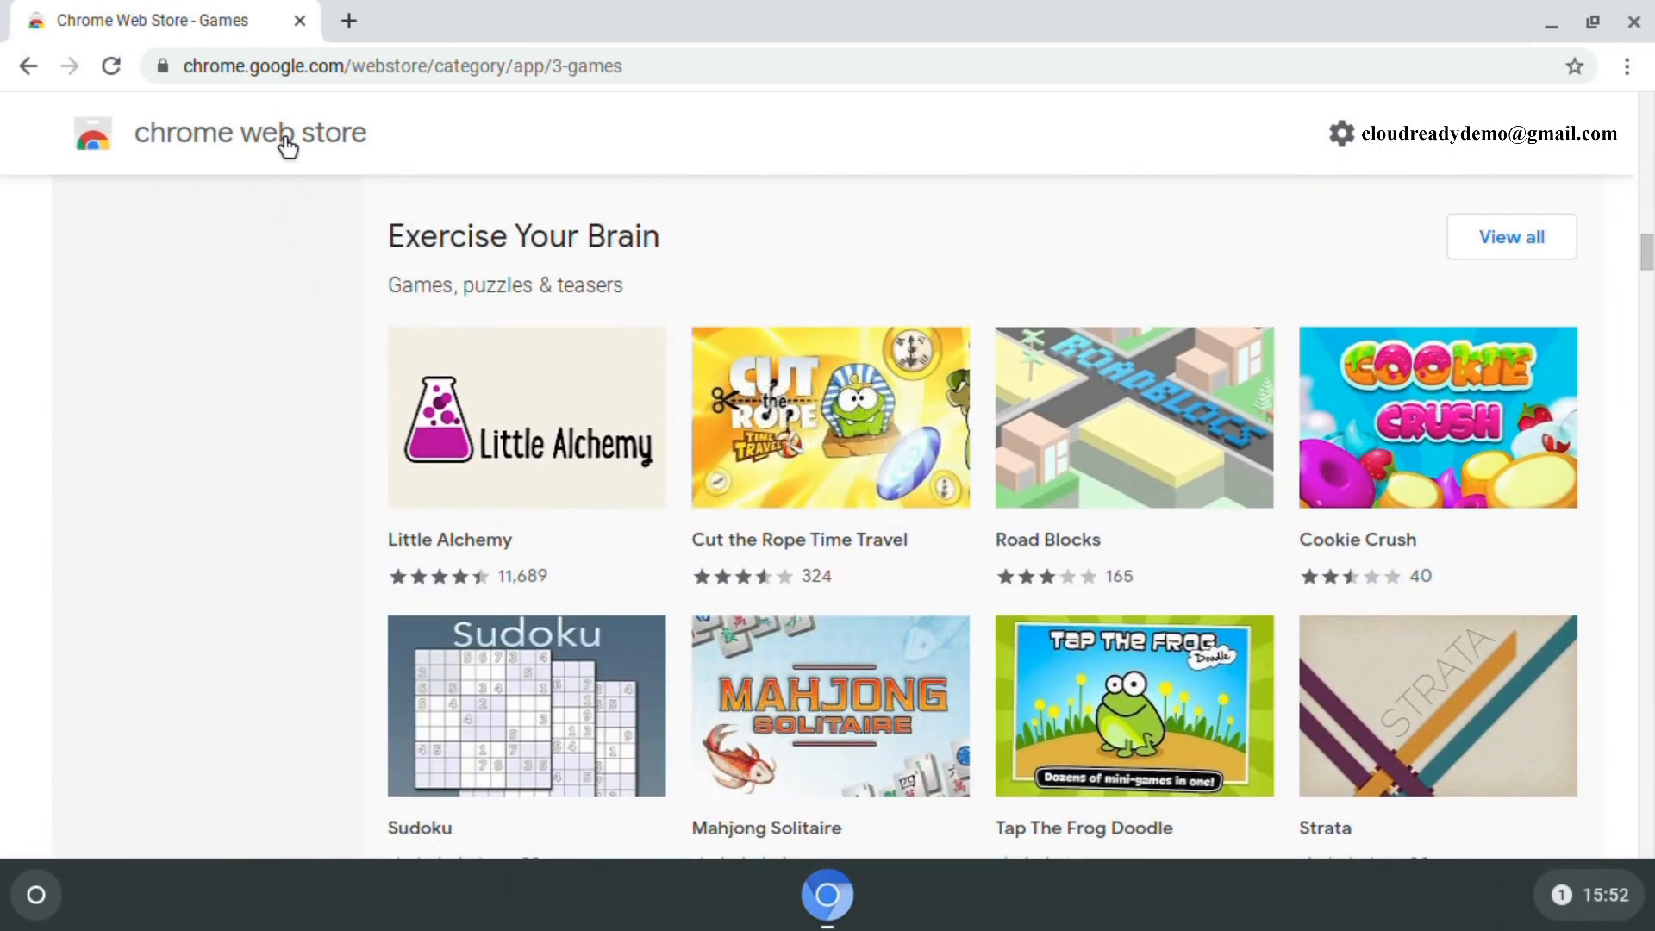
left_click(1632, 31)
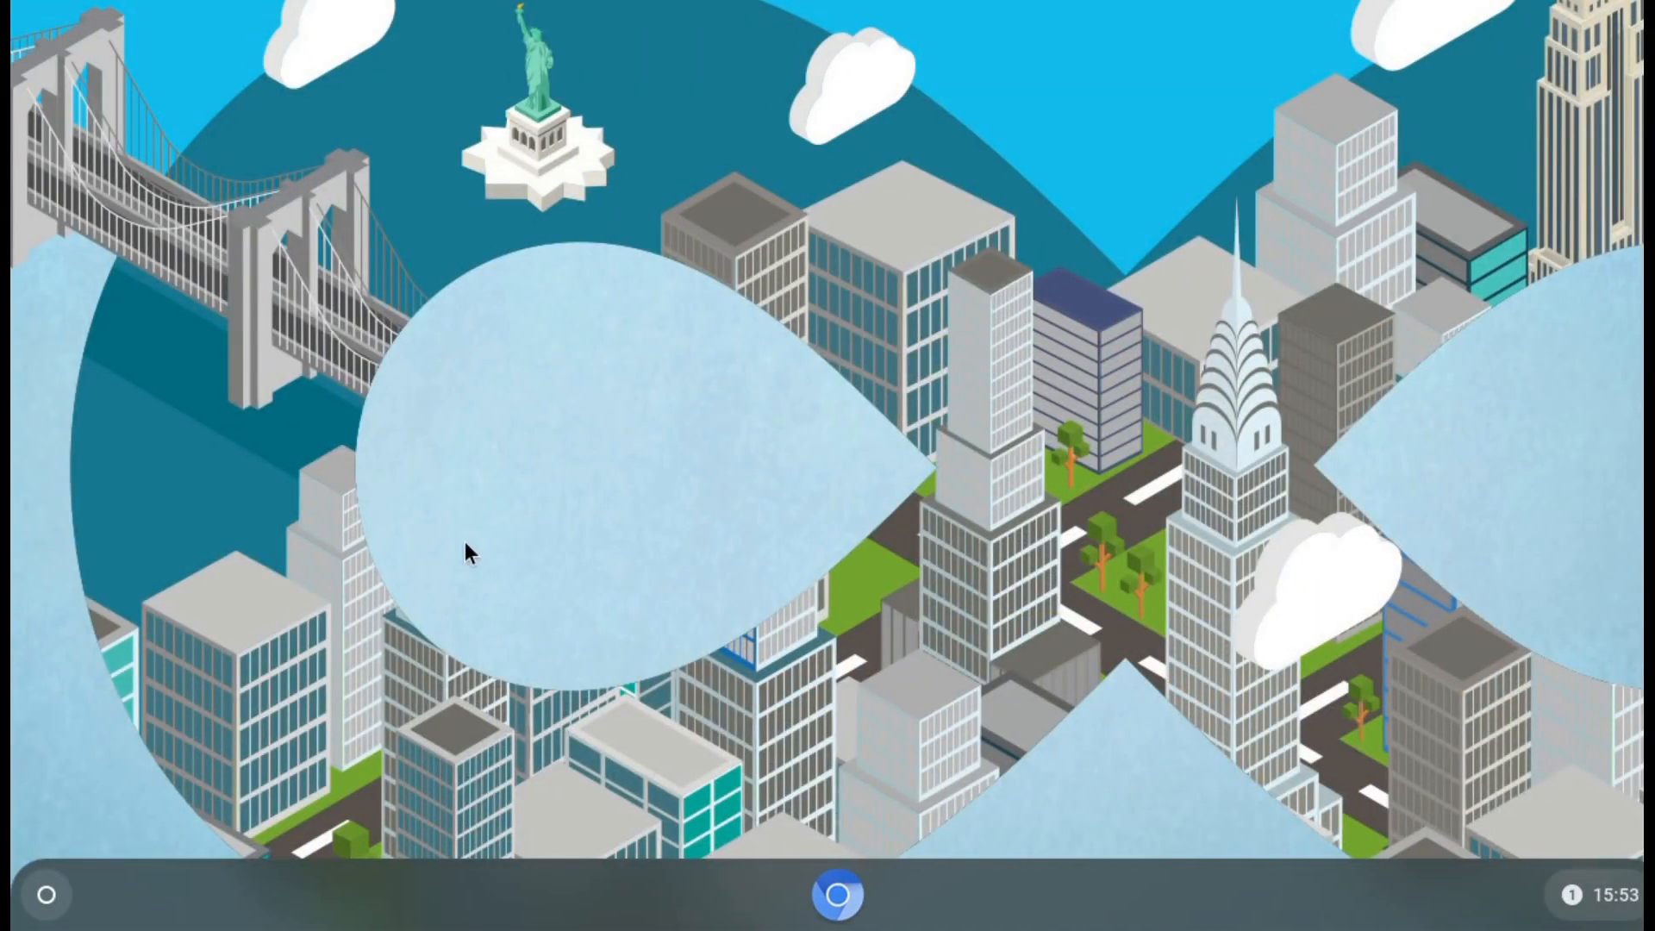
- Open and close the launcher, then reopen it to the search panel suggesting Web Store, Files and Settings
left_click(47, 896)
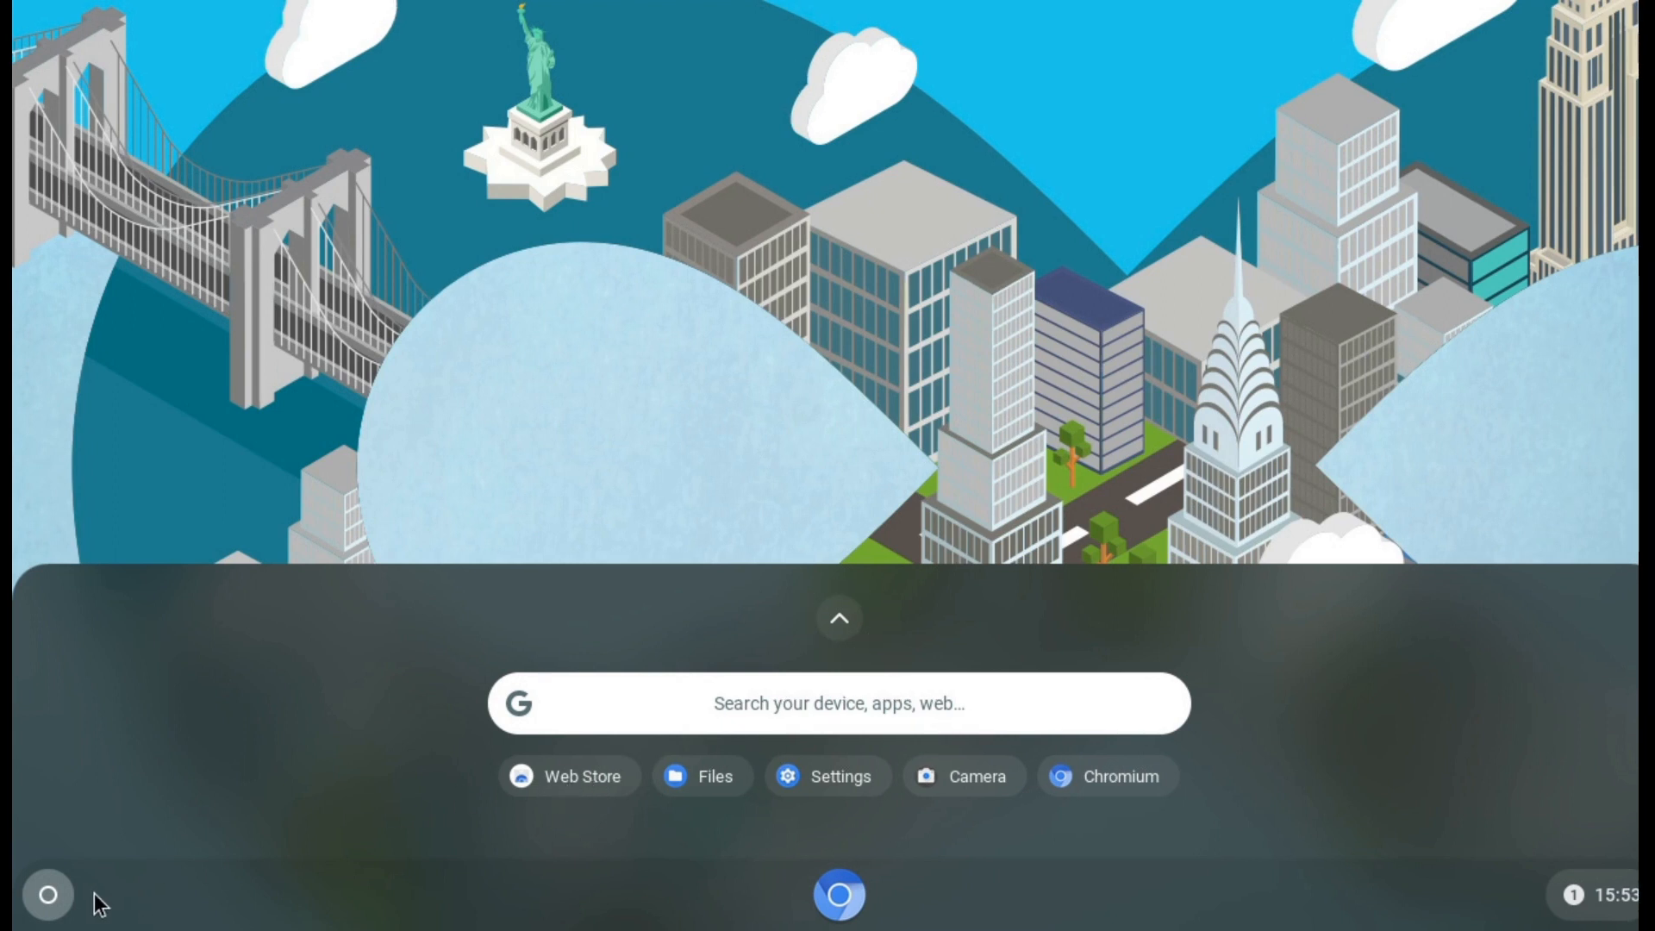
left_click(47, 895)
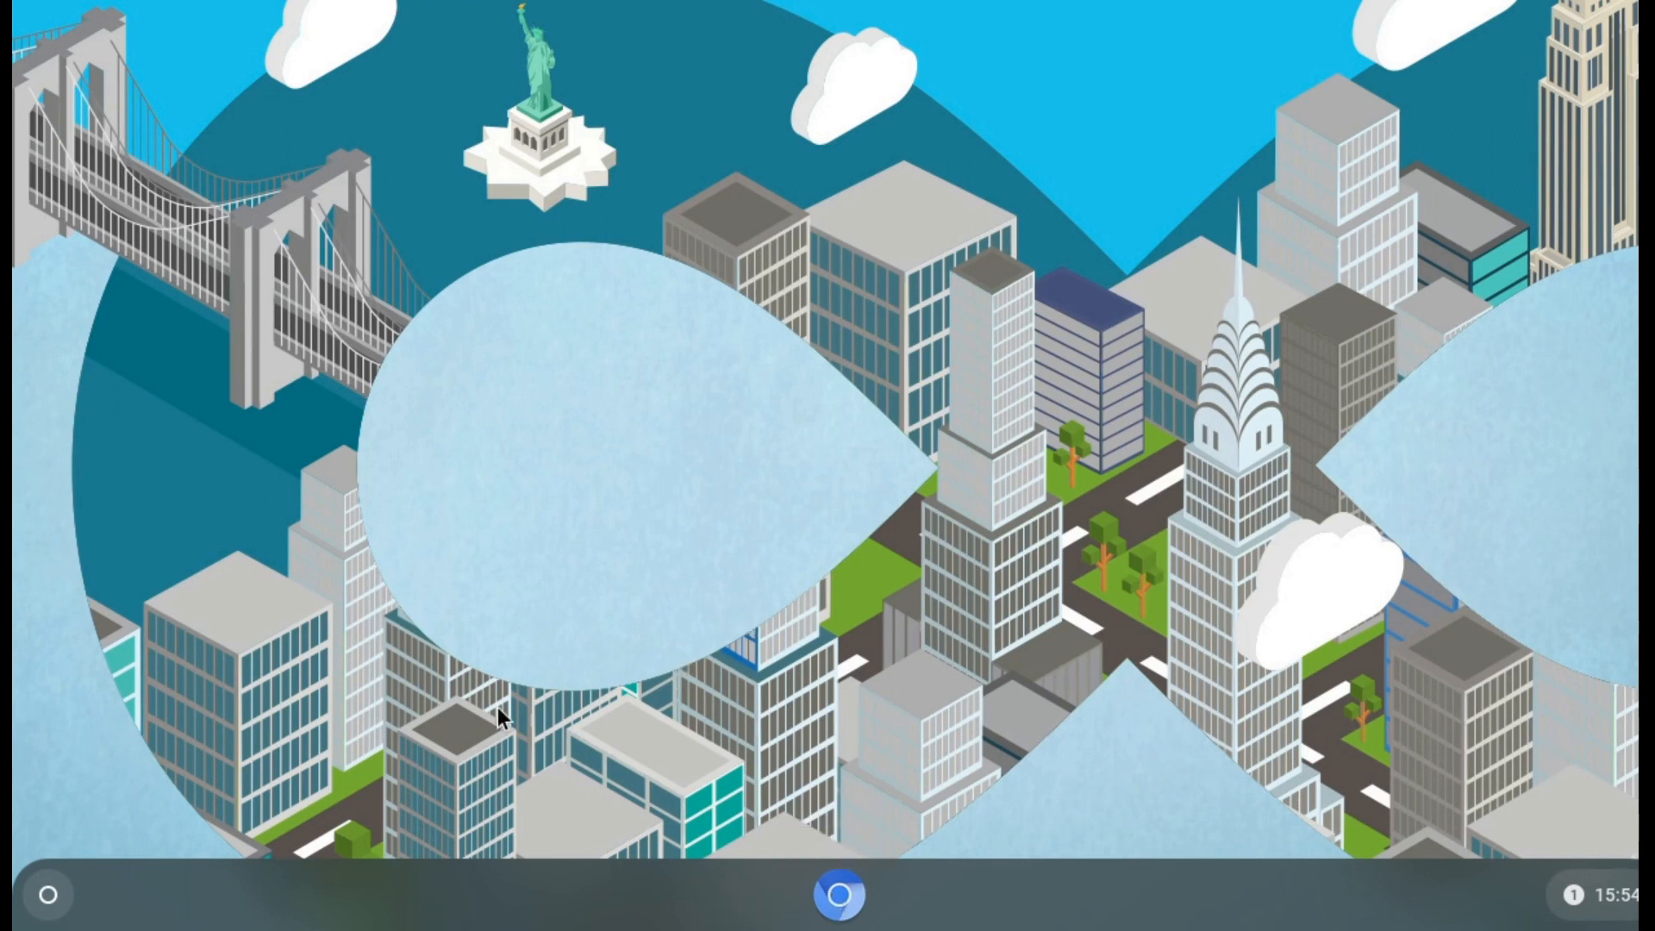
left_click(48, 900)
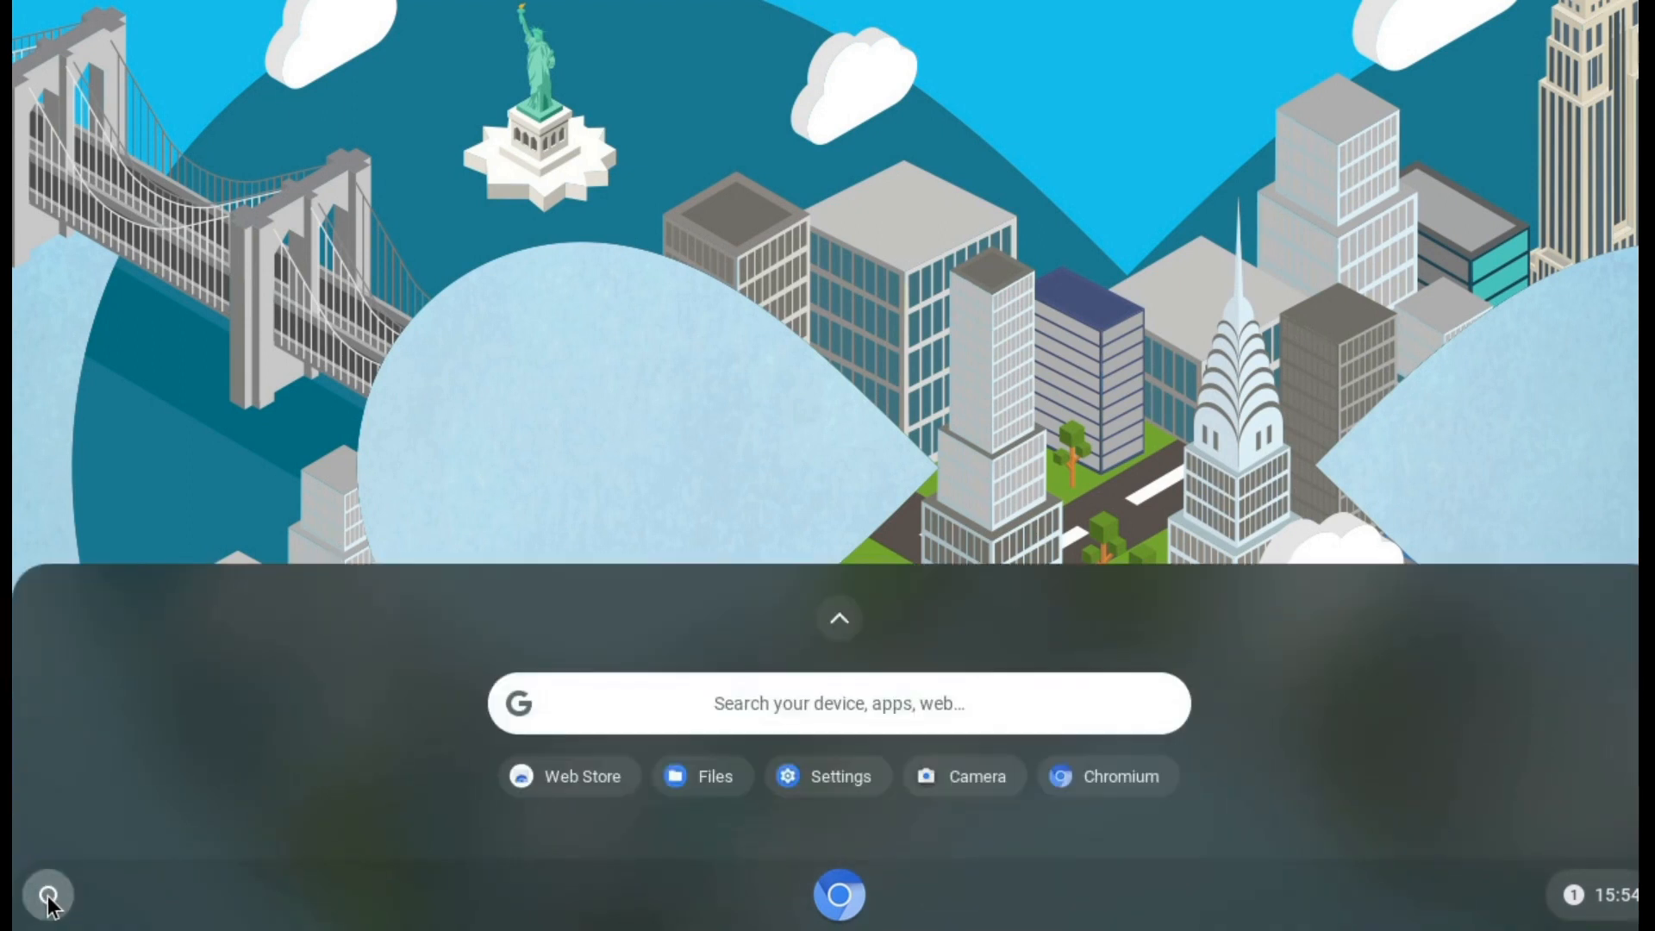
- Pin Files to the shelf from the full app list, then close the launcher
left_click(835, 613)
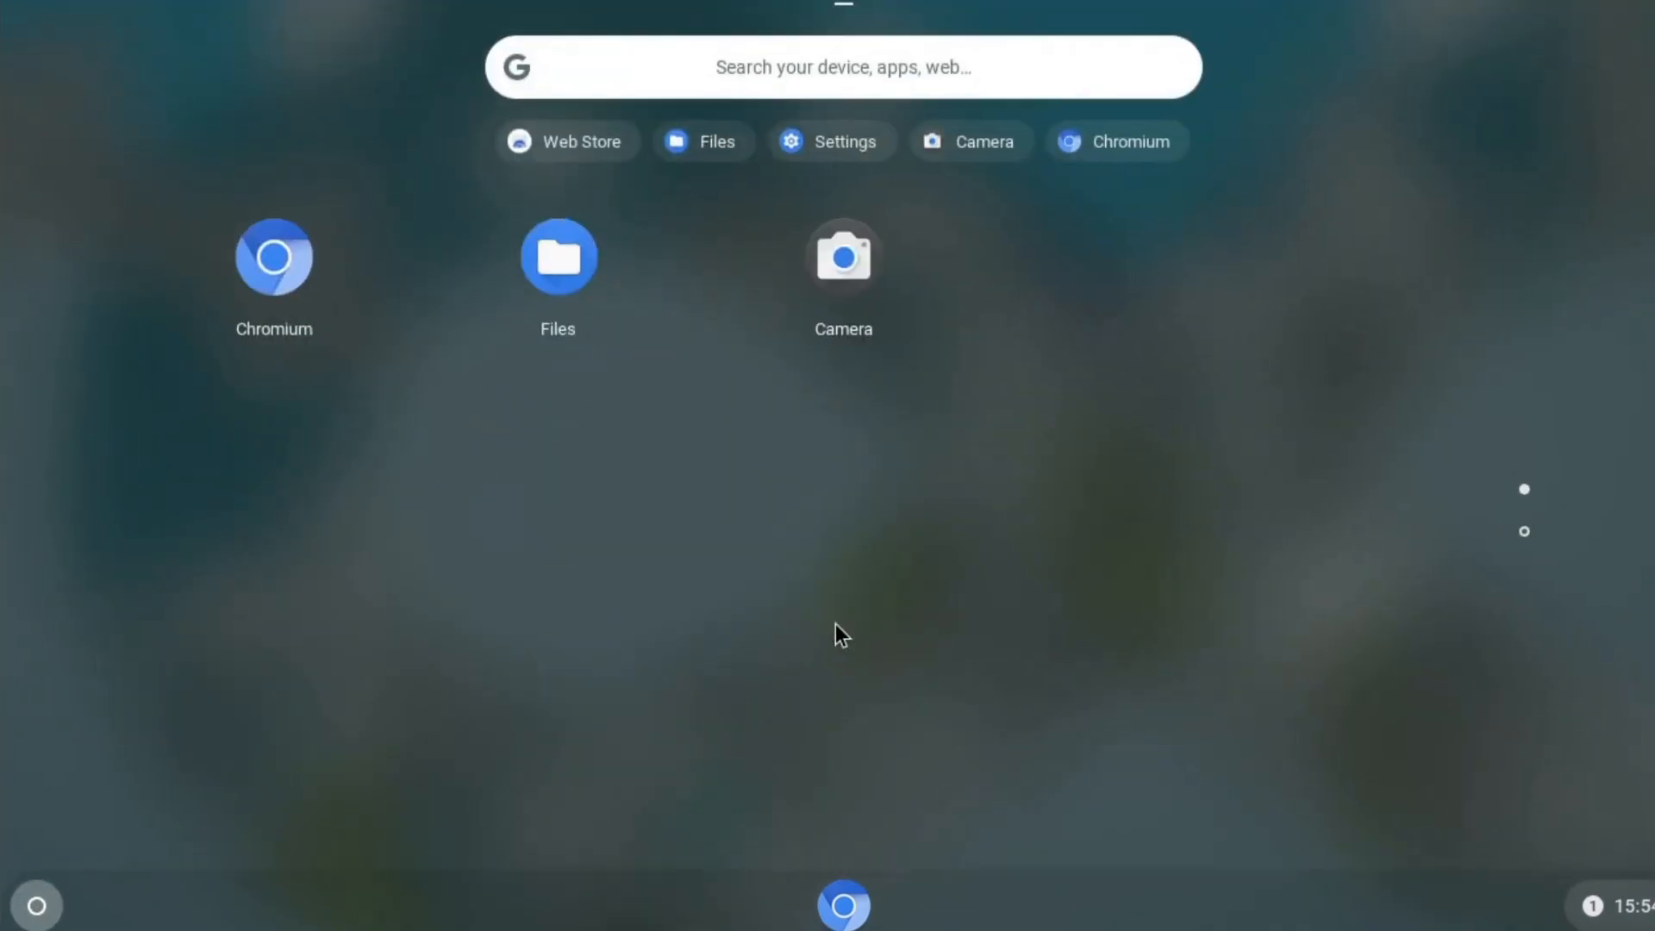
left_click(566, 266)
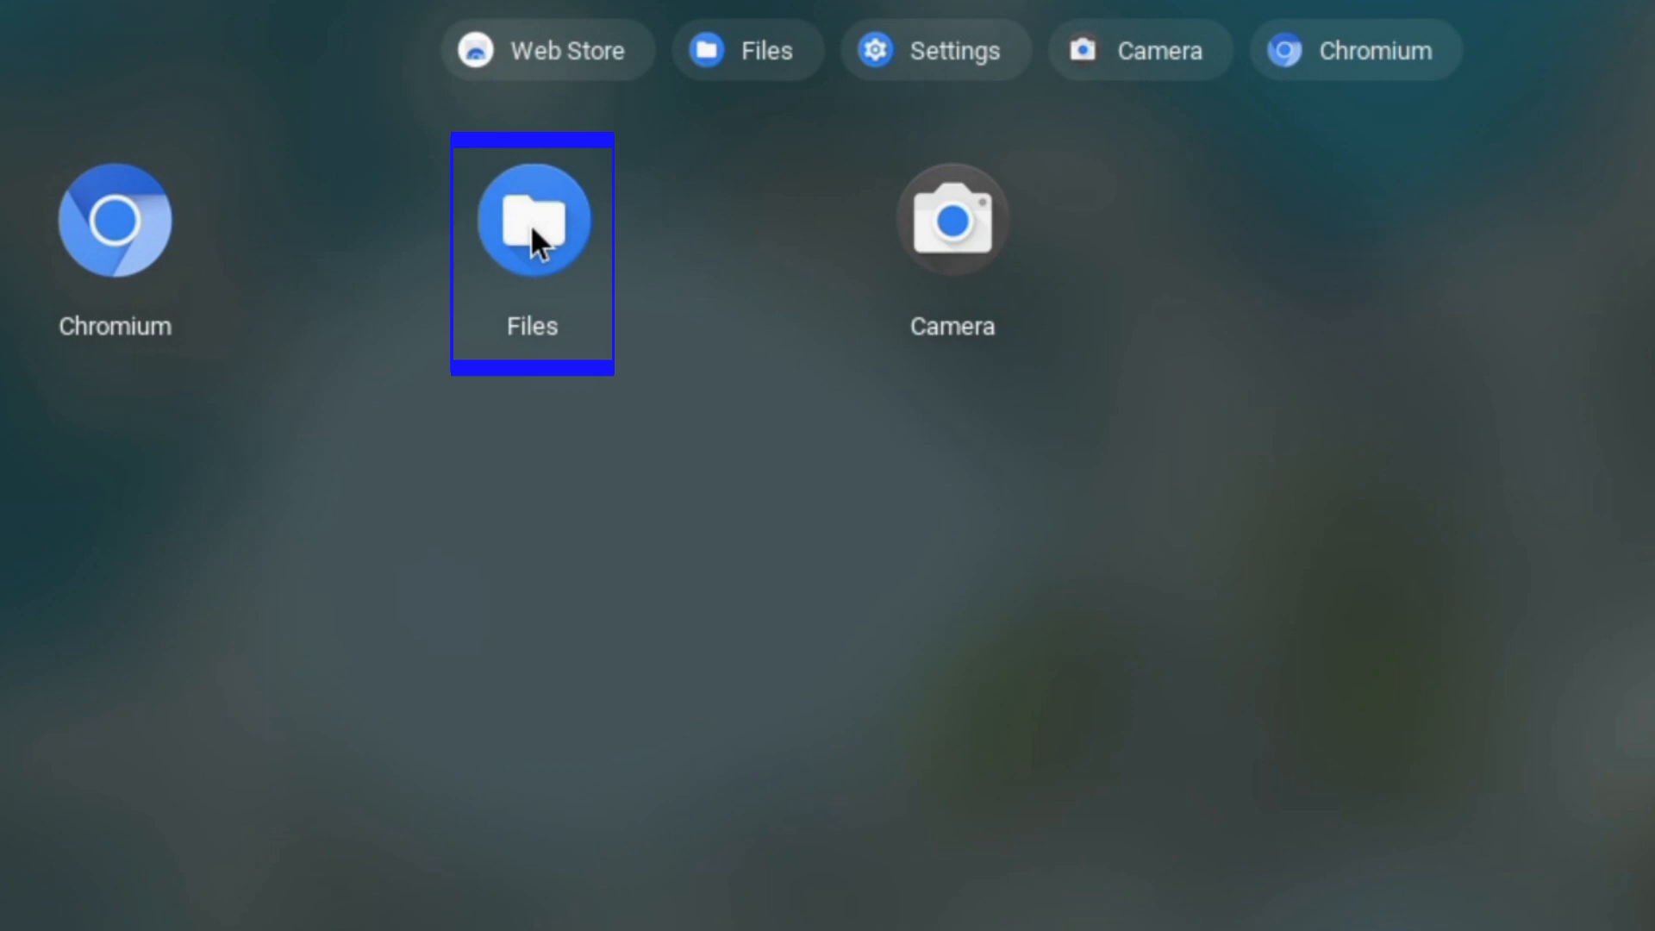
right_click(536, 231)
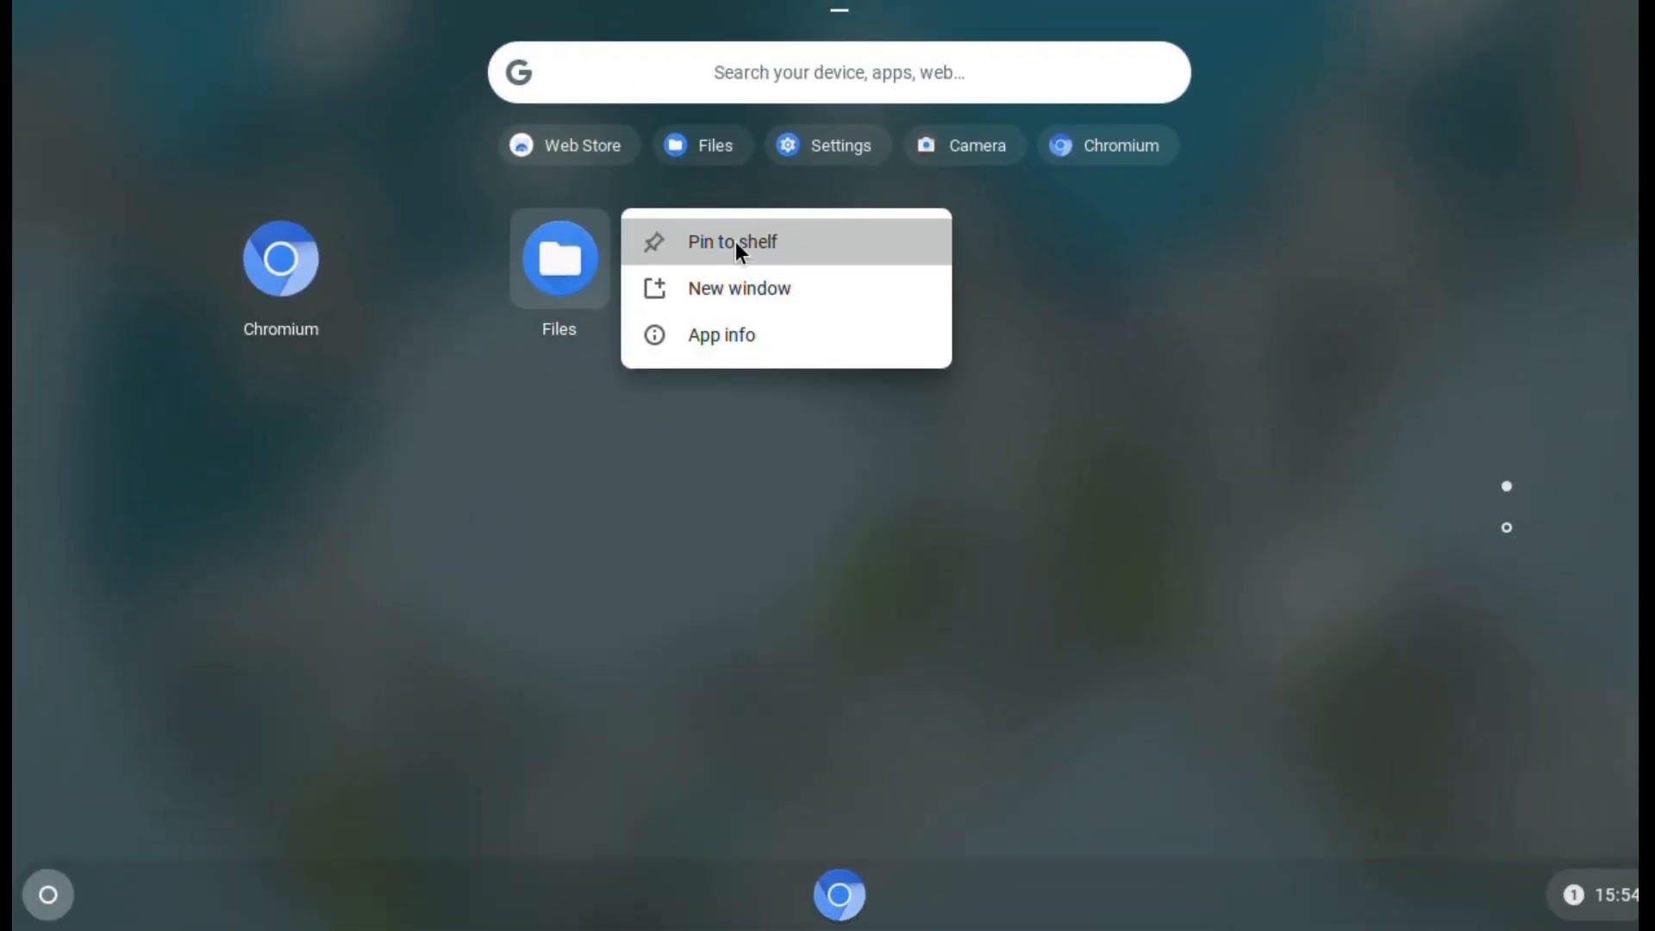
left_click(738, 242)
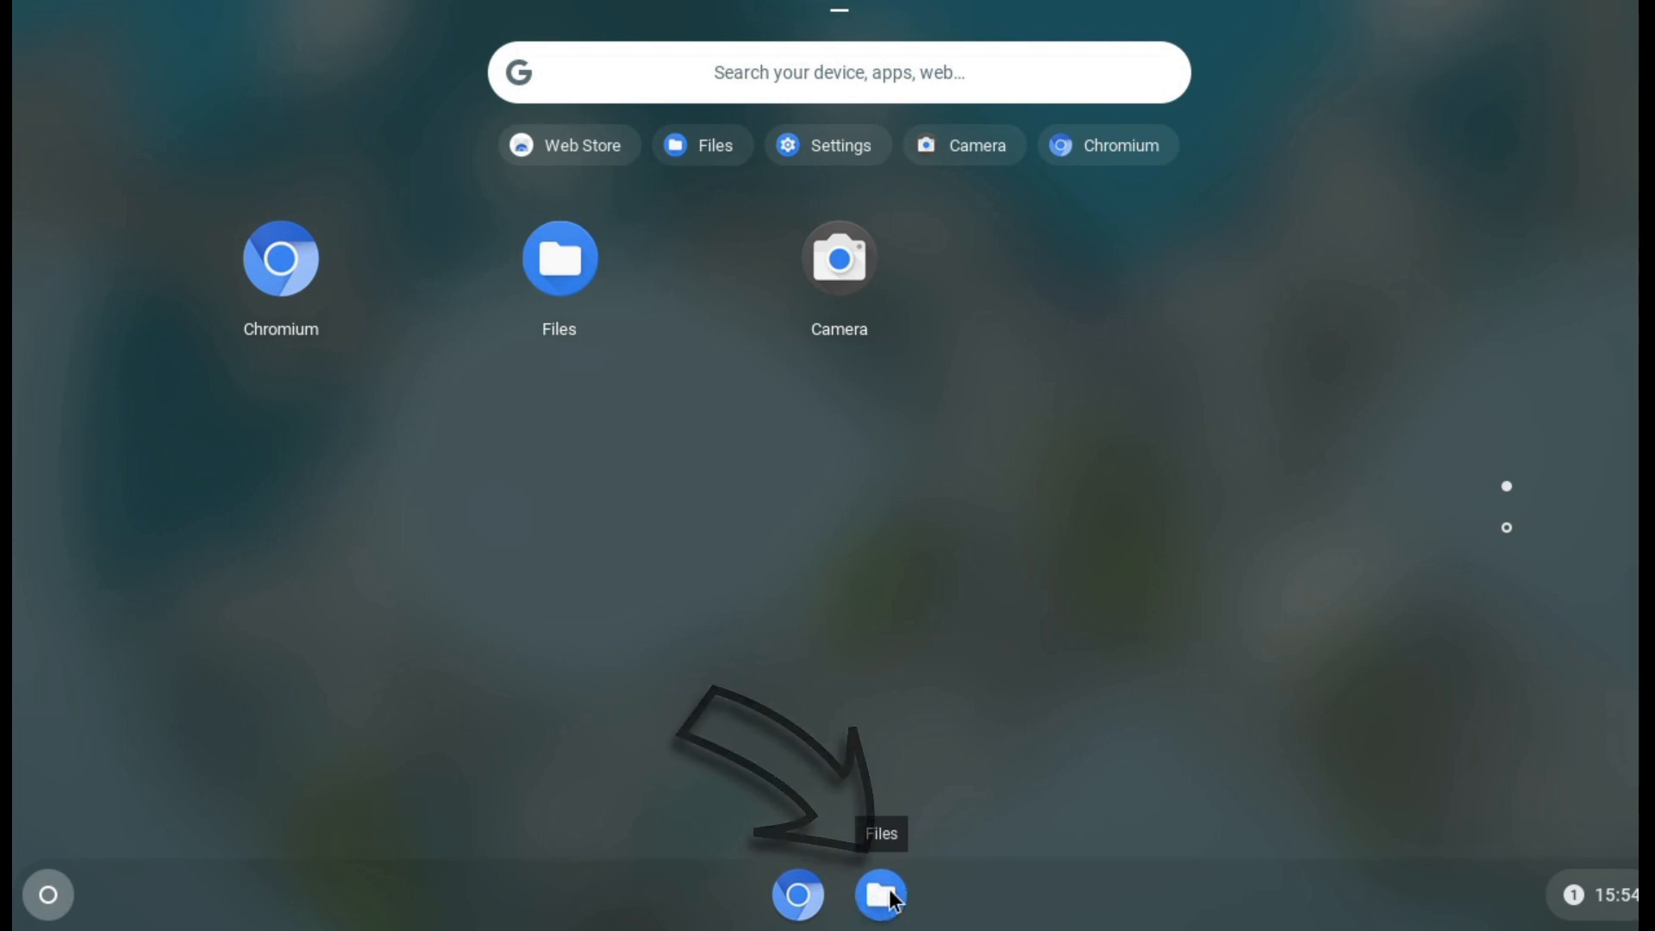
left_click(47, 900)
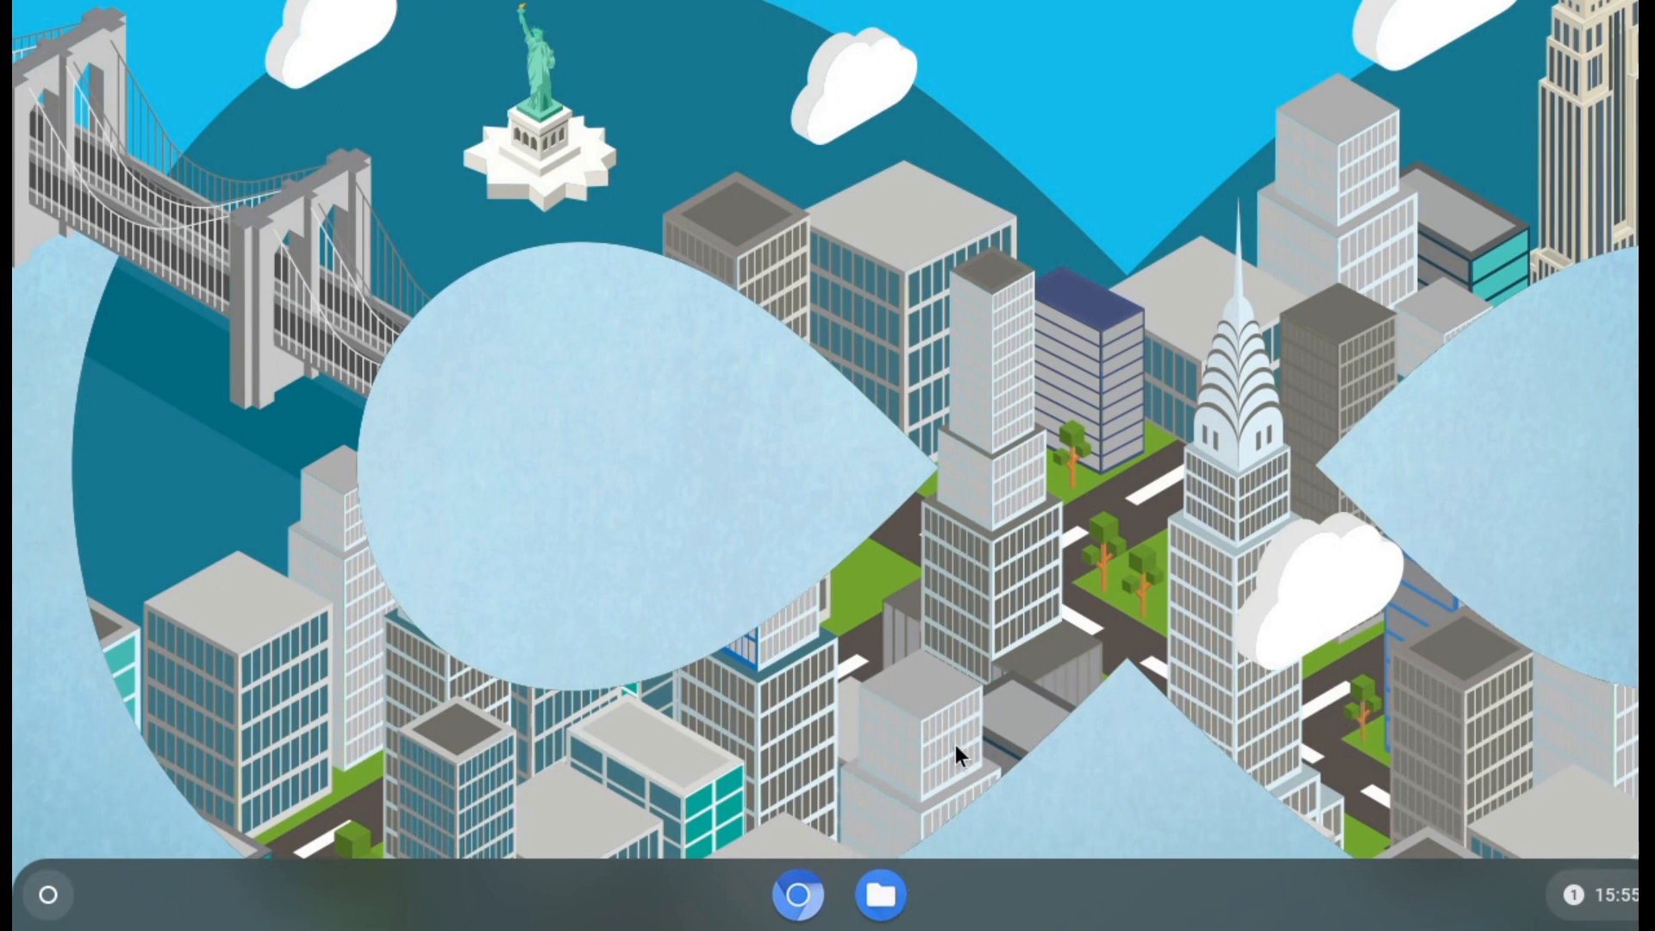
- Choose Set wallpaper from the desktop's right-click menu
right_click(917, 329)
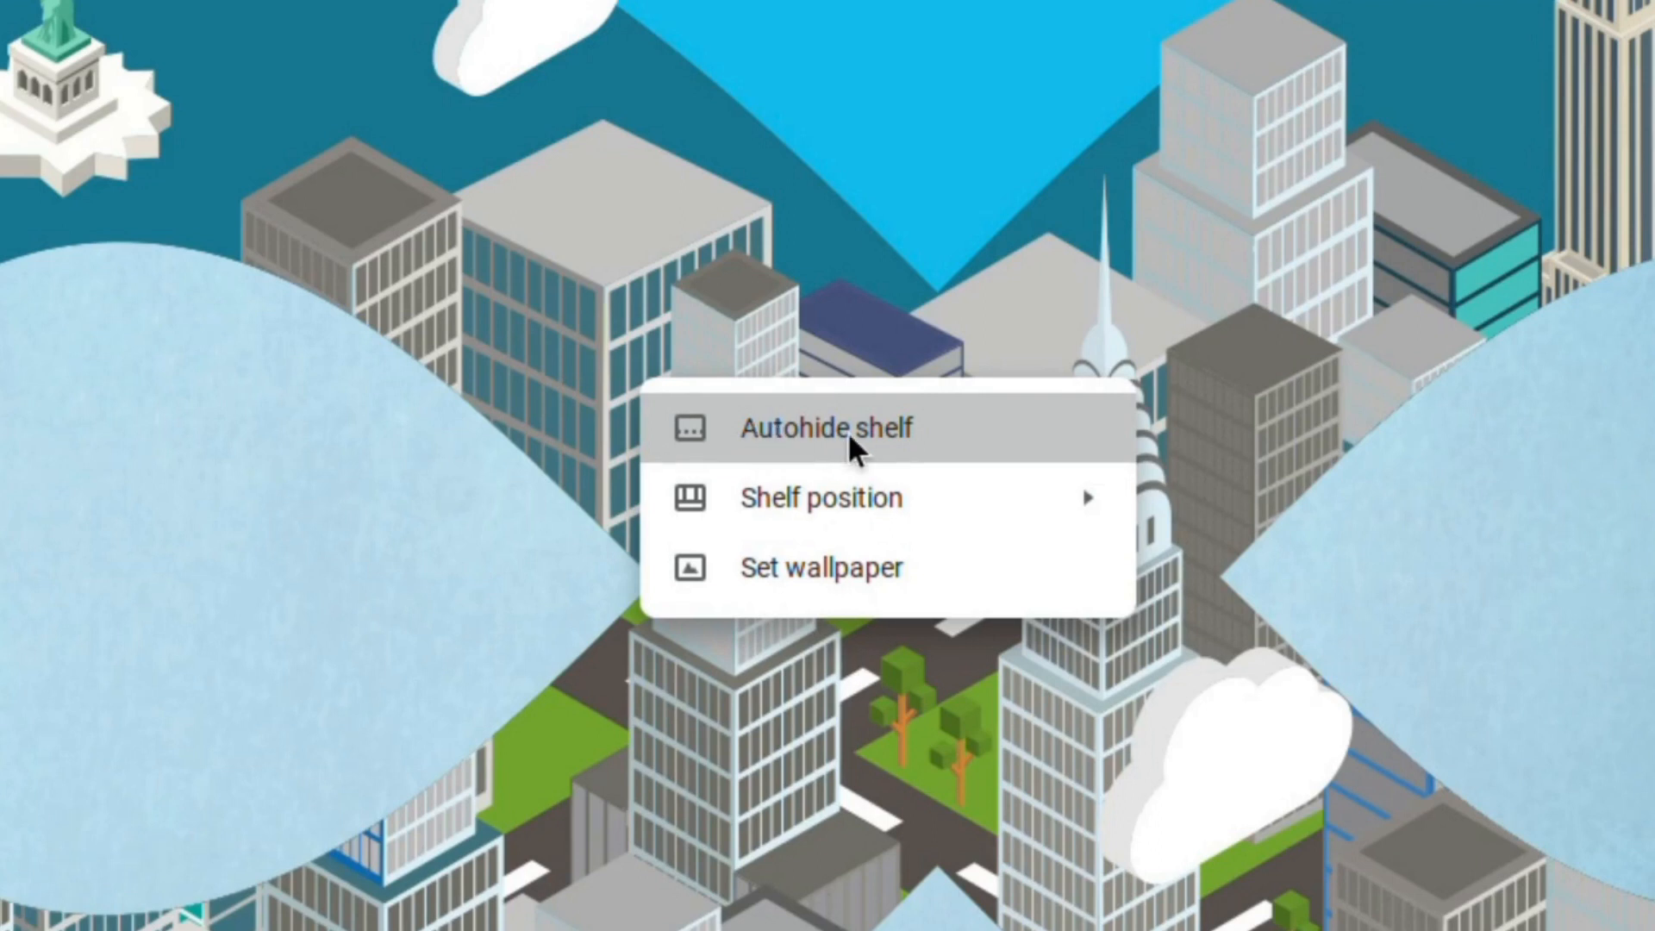
mouse_move(845, 522)
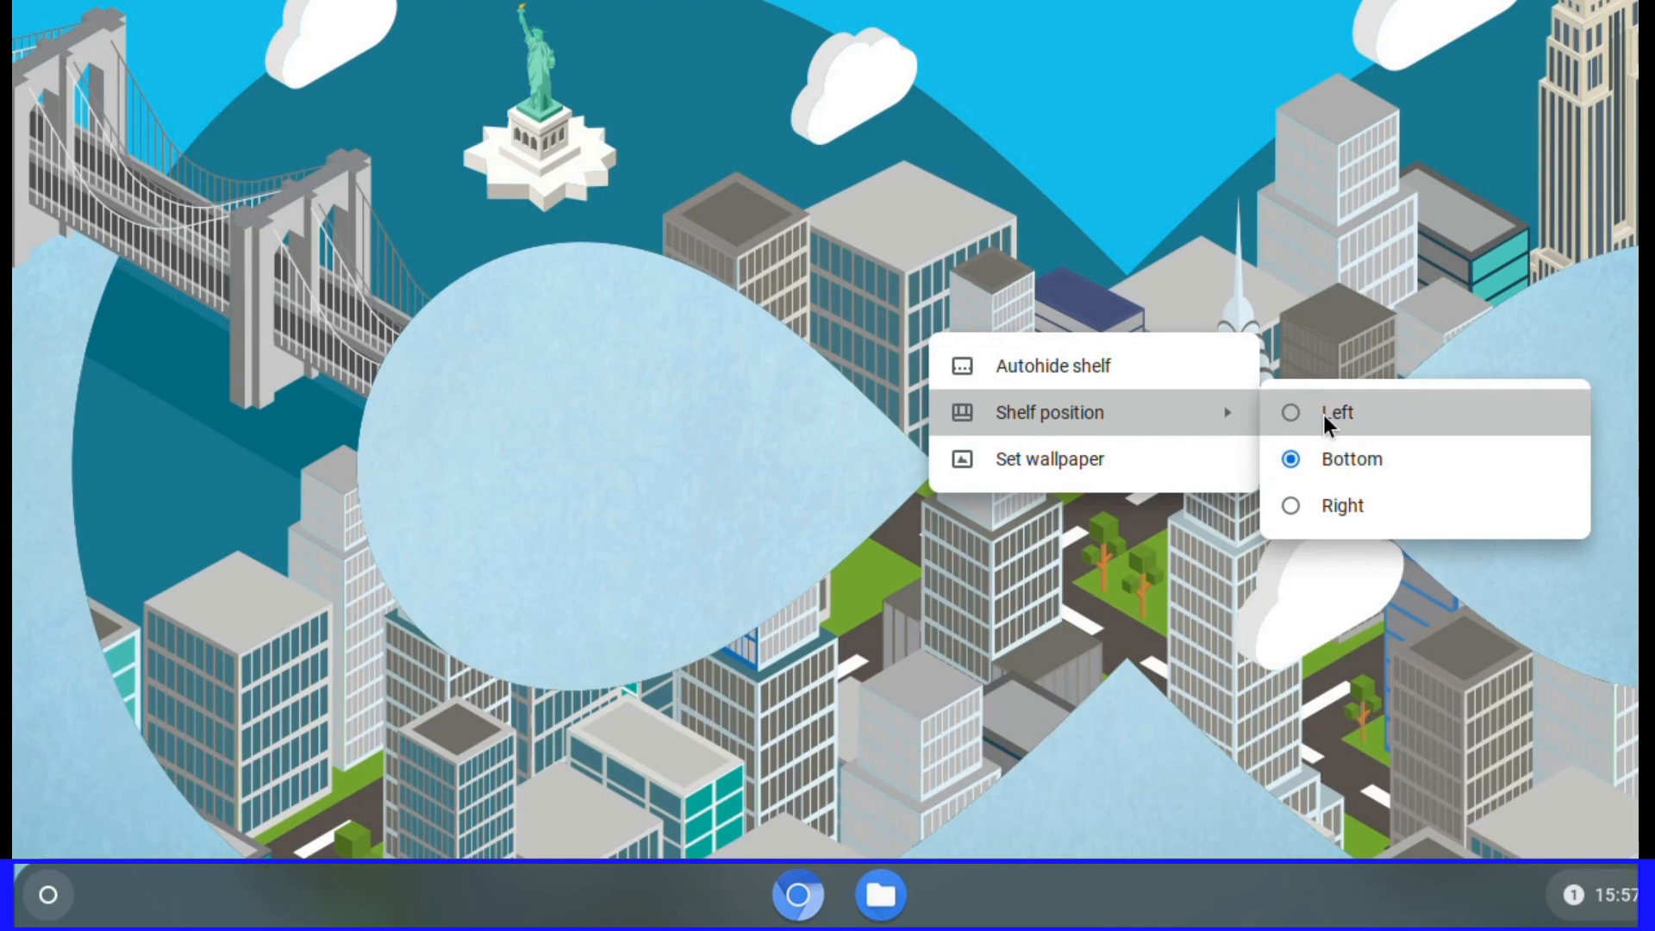
left_click(1061, 469)
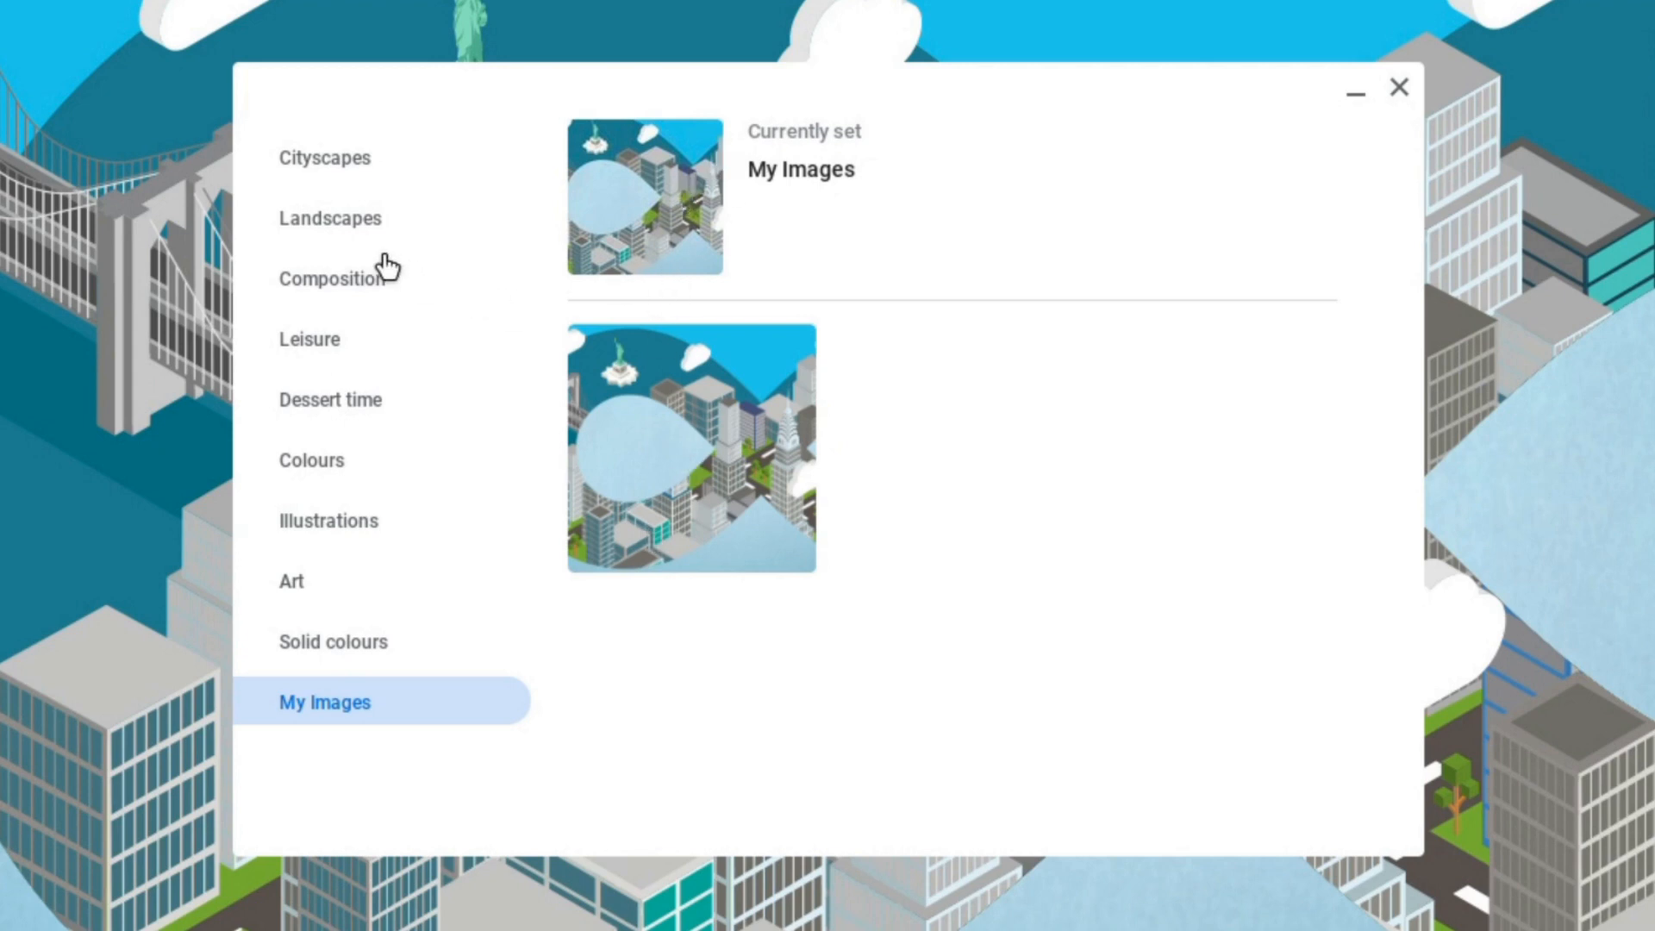
- Browse the categories to Illustrations, set the Guiding light lighthouse as wallpaper, and close the picker
left_click(324, 167)
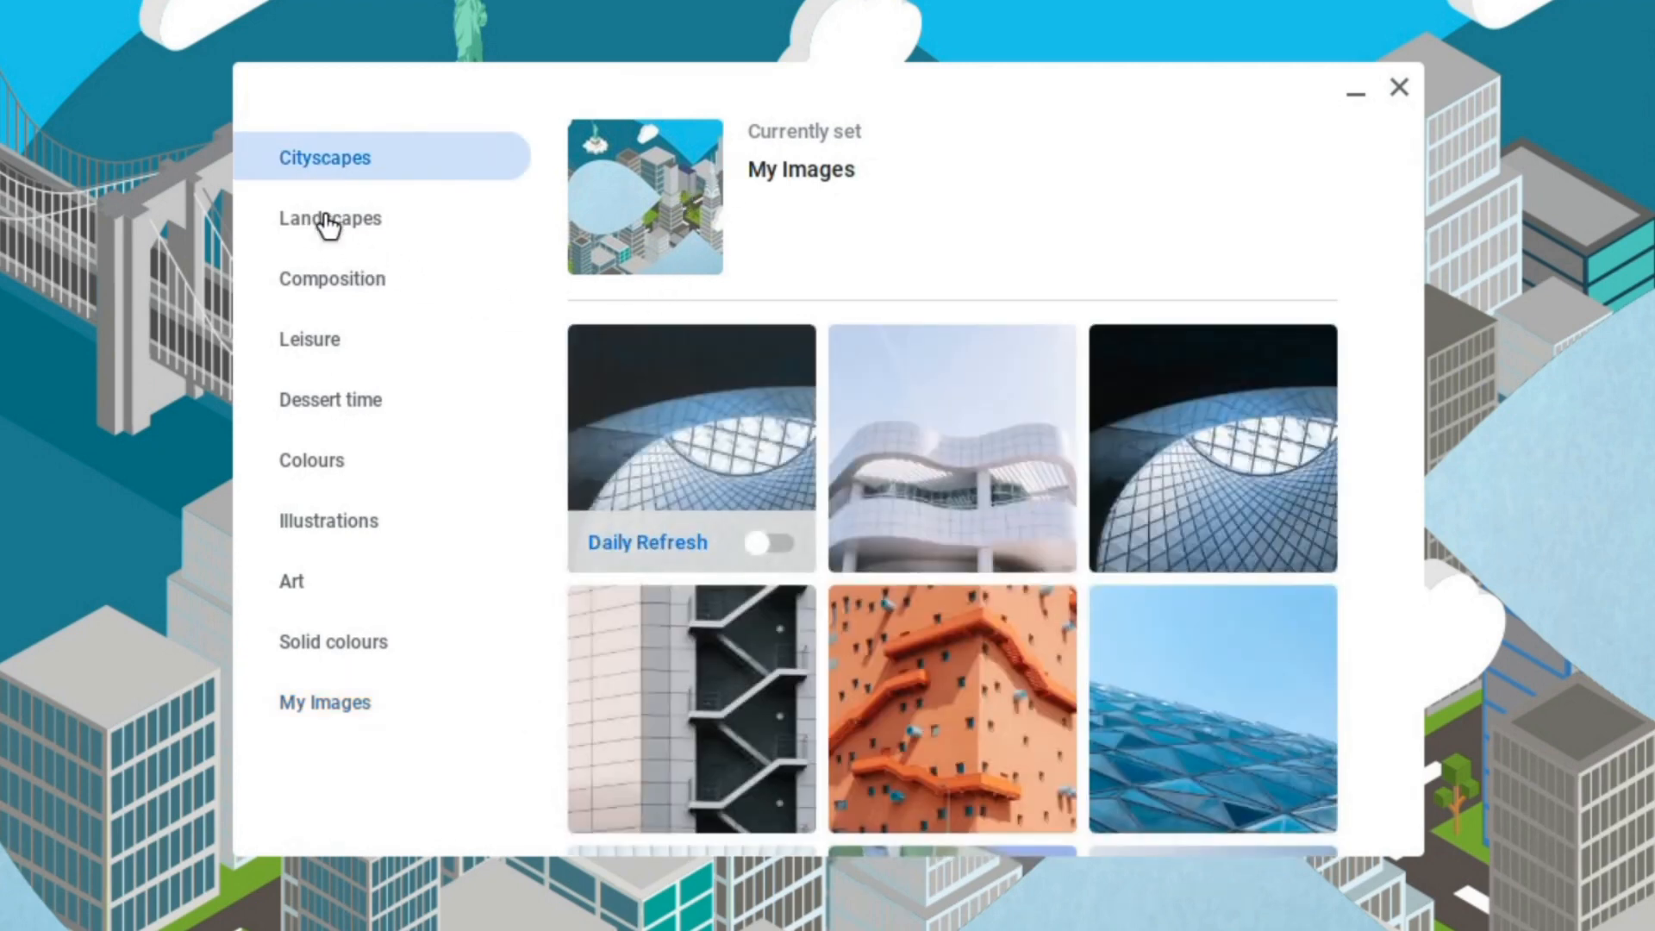
left_click(325, 219)
left_click(338, 284)
left_click(332, 352)
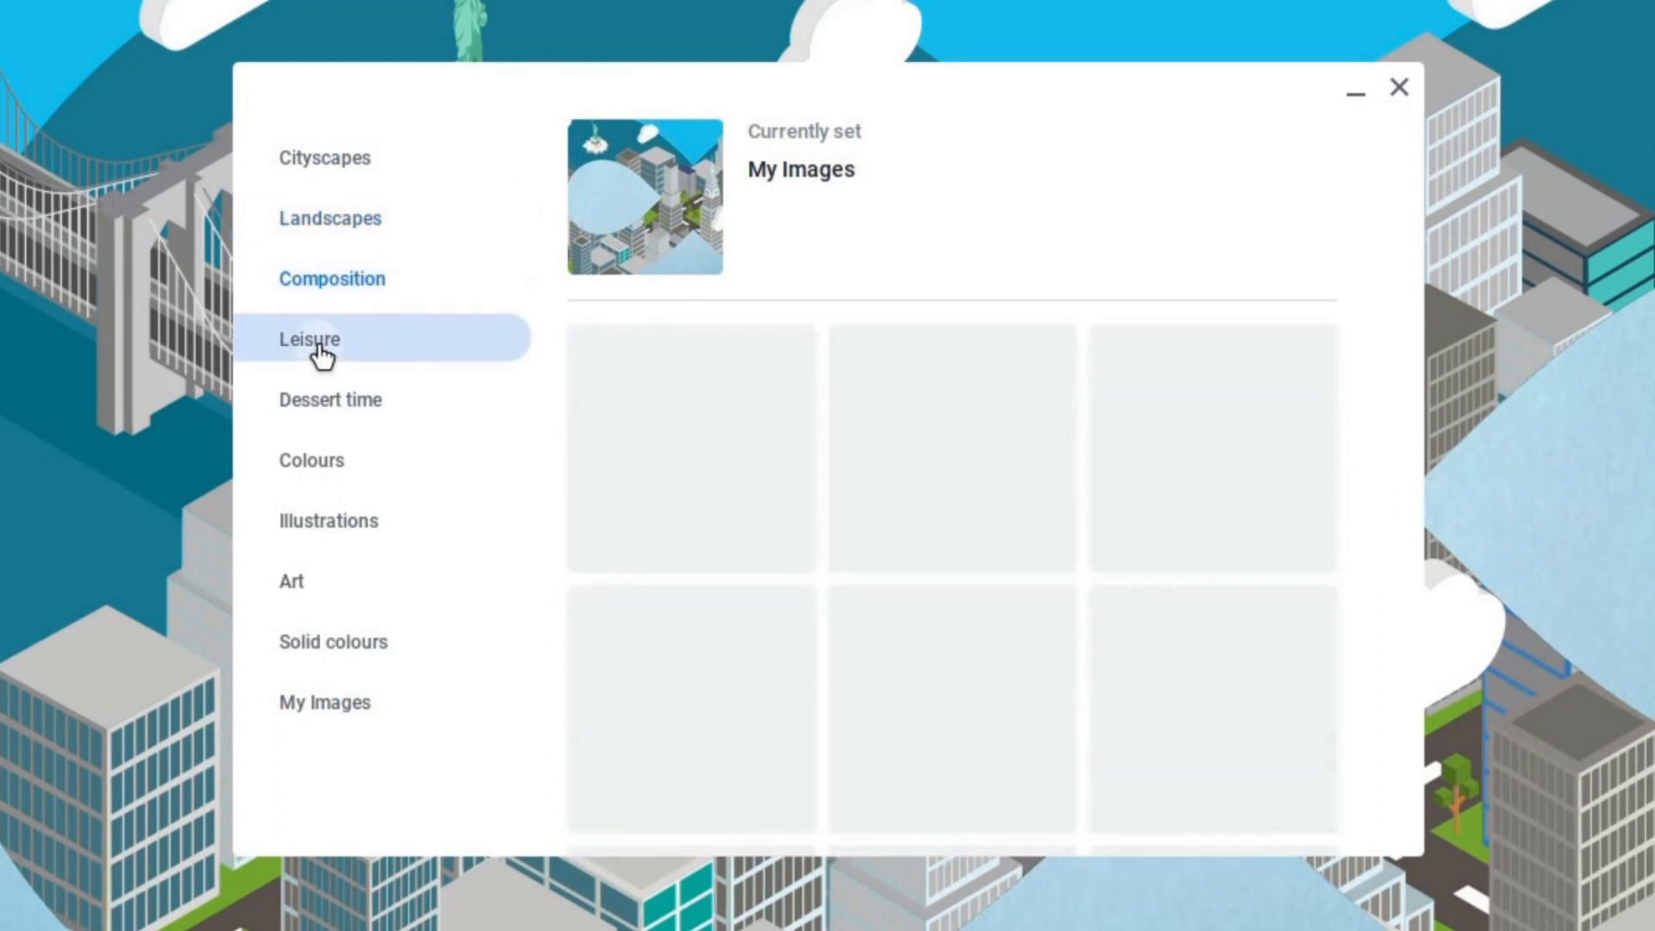
left_click(329, 418)
left_click(334, 482)
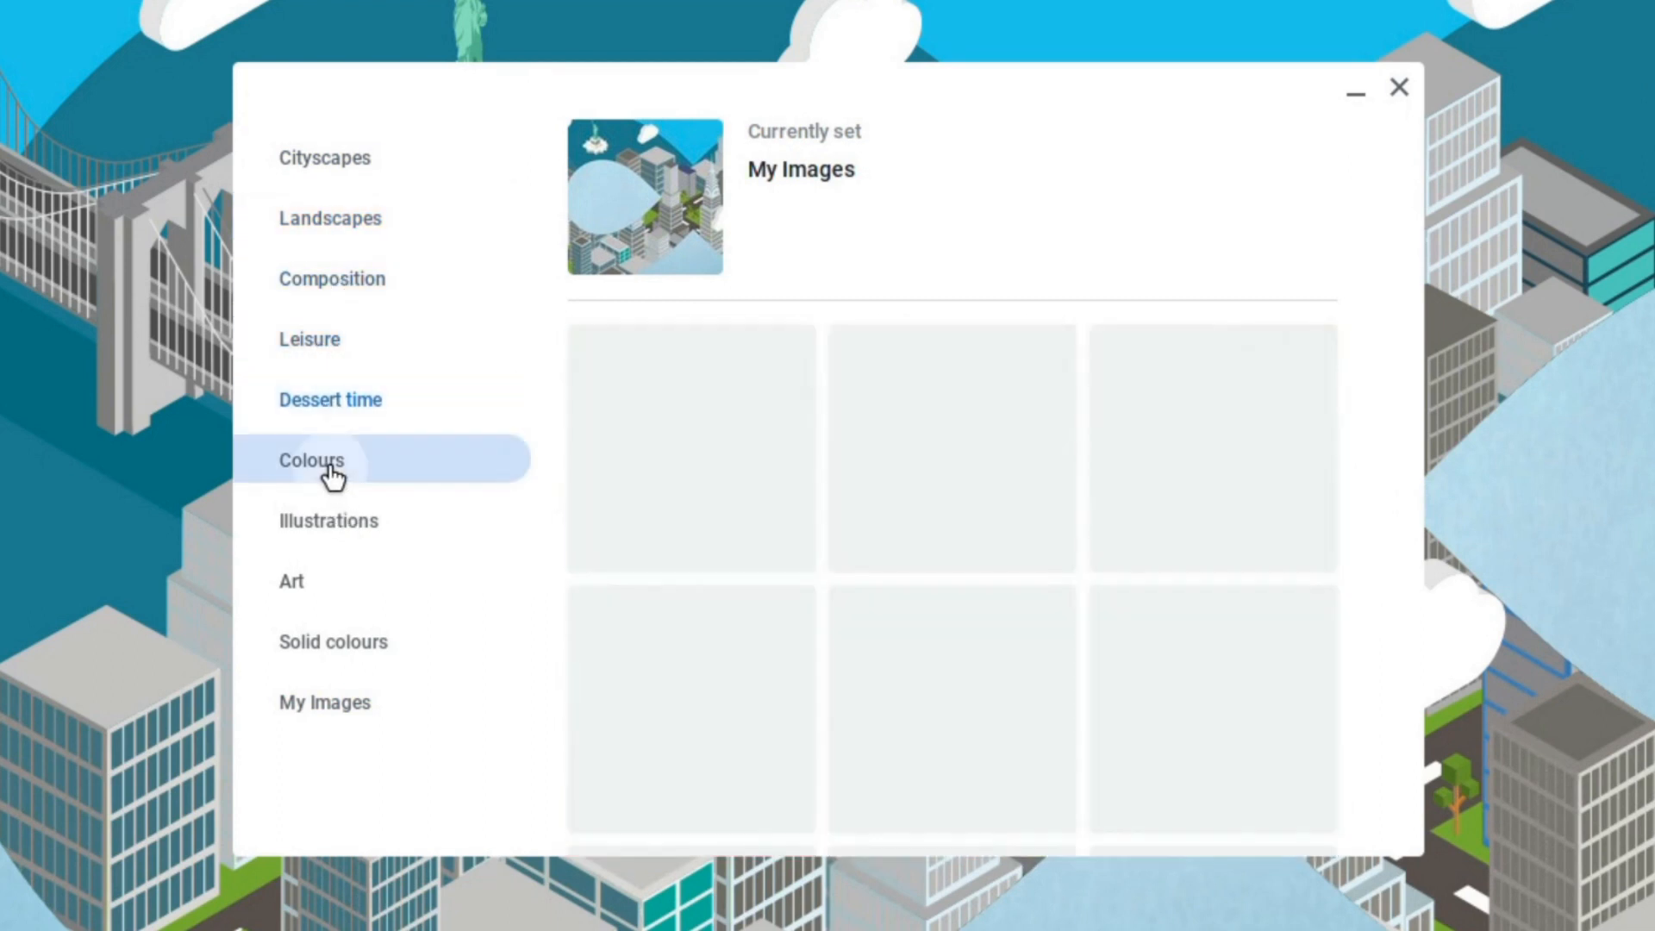
left_click(342, 521)
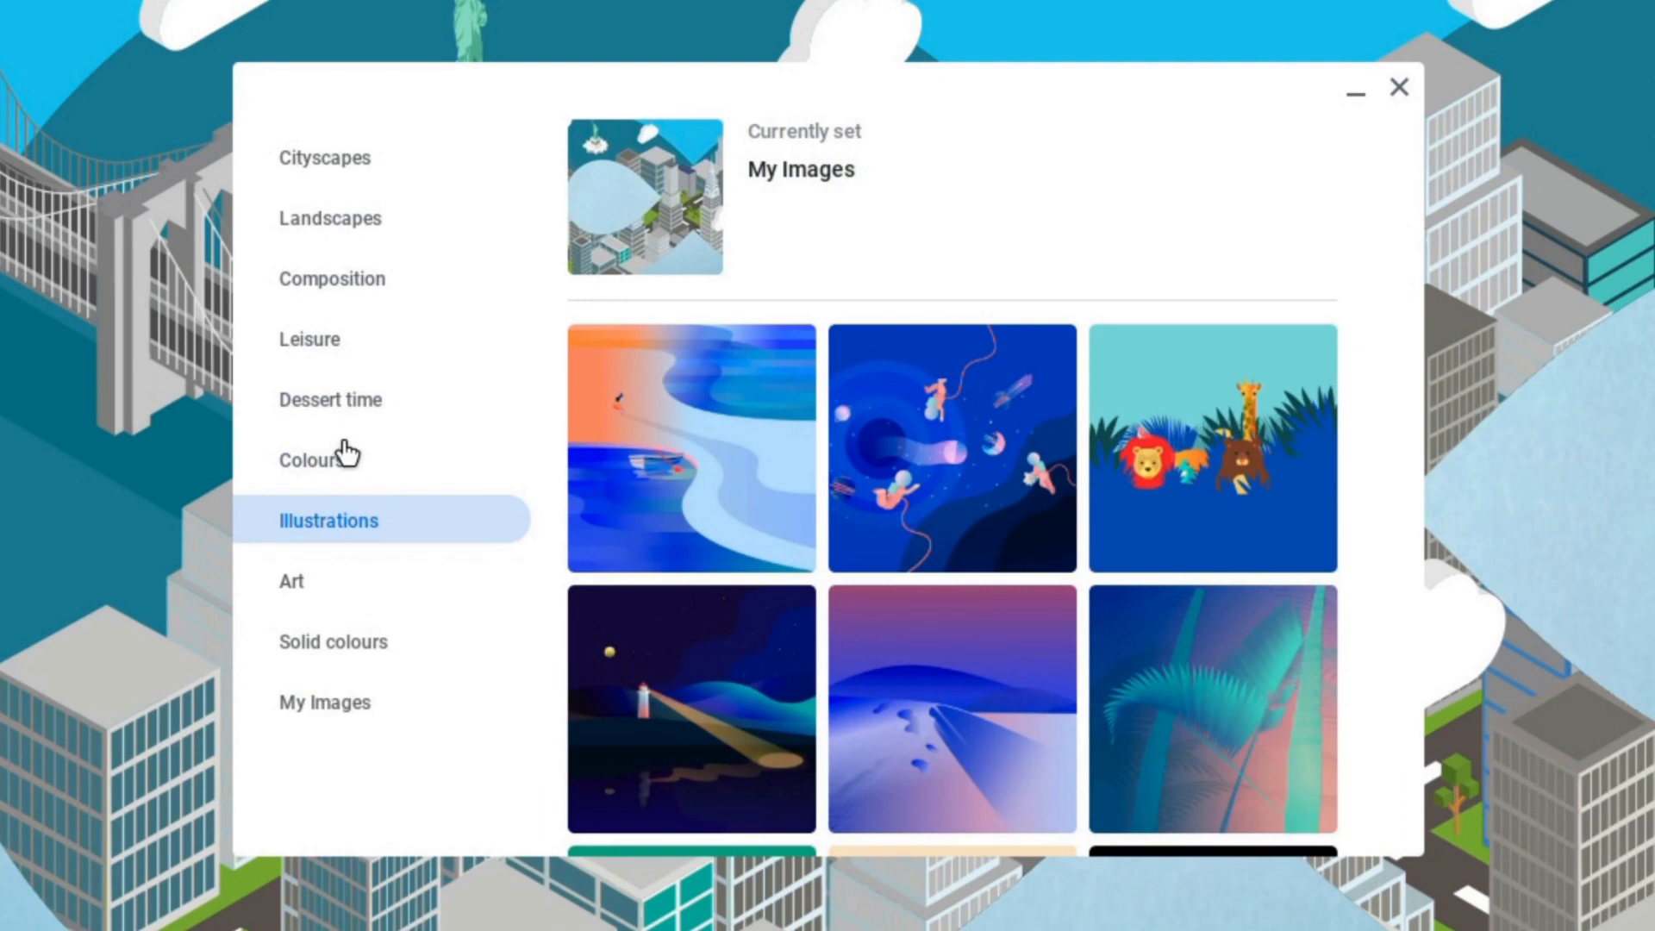
left_click(721, 675)
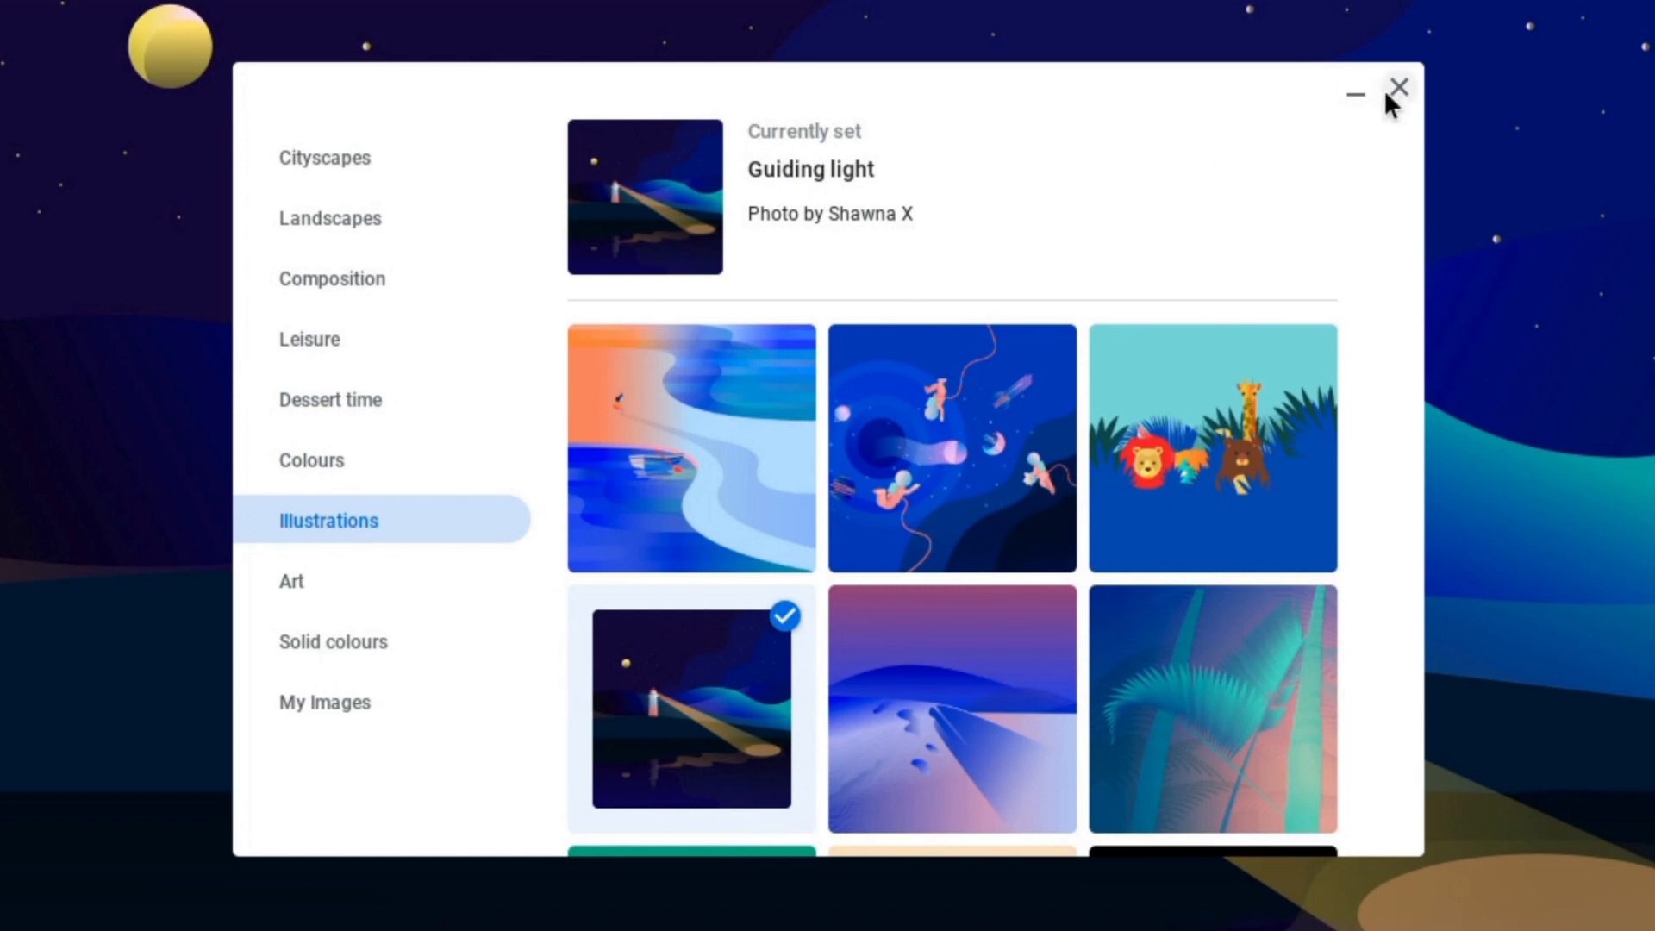
left_click(1396, 86)
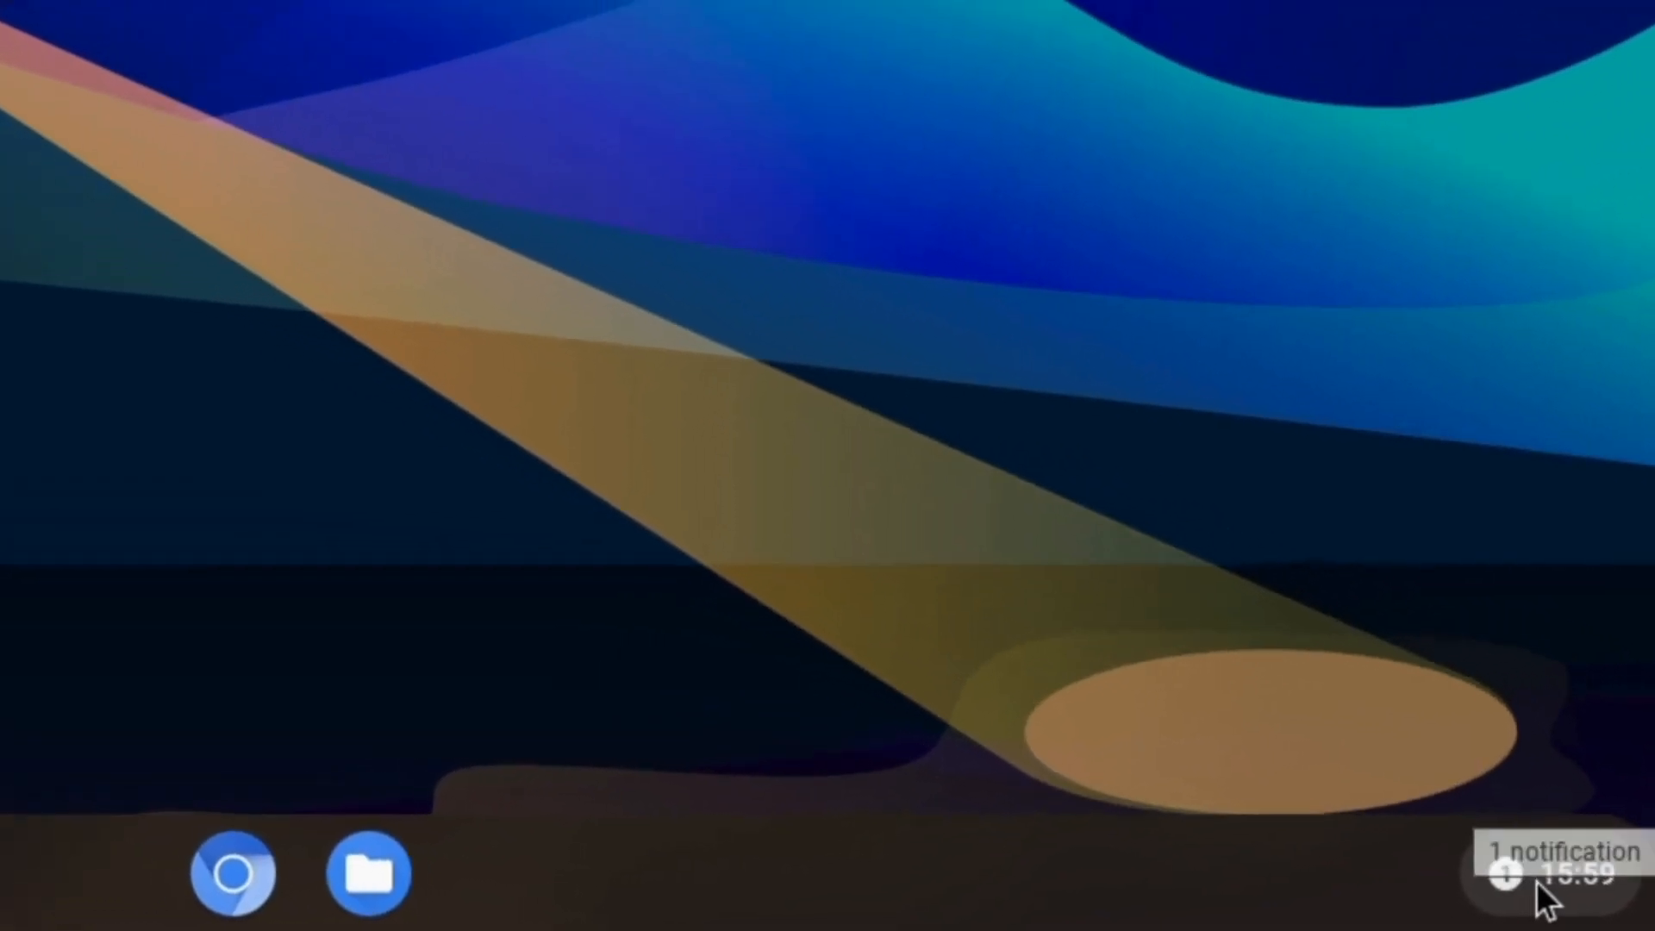
- Open quick settings from the shelf clock, dismiss the Polarr notification, then collapse and re-expand the panel
left_click(1541, 877)
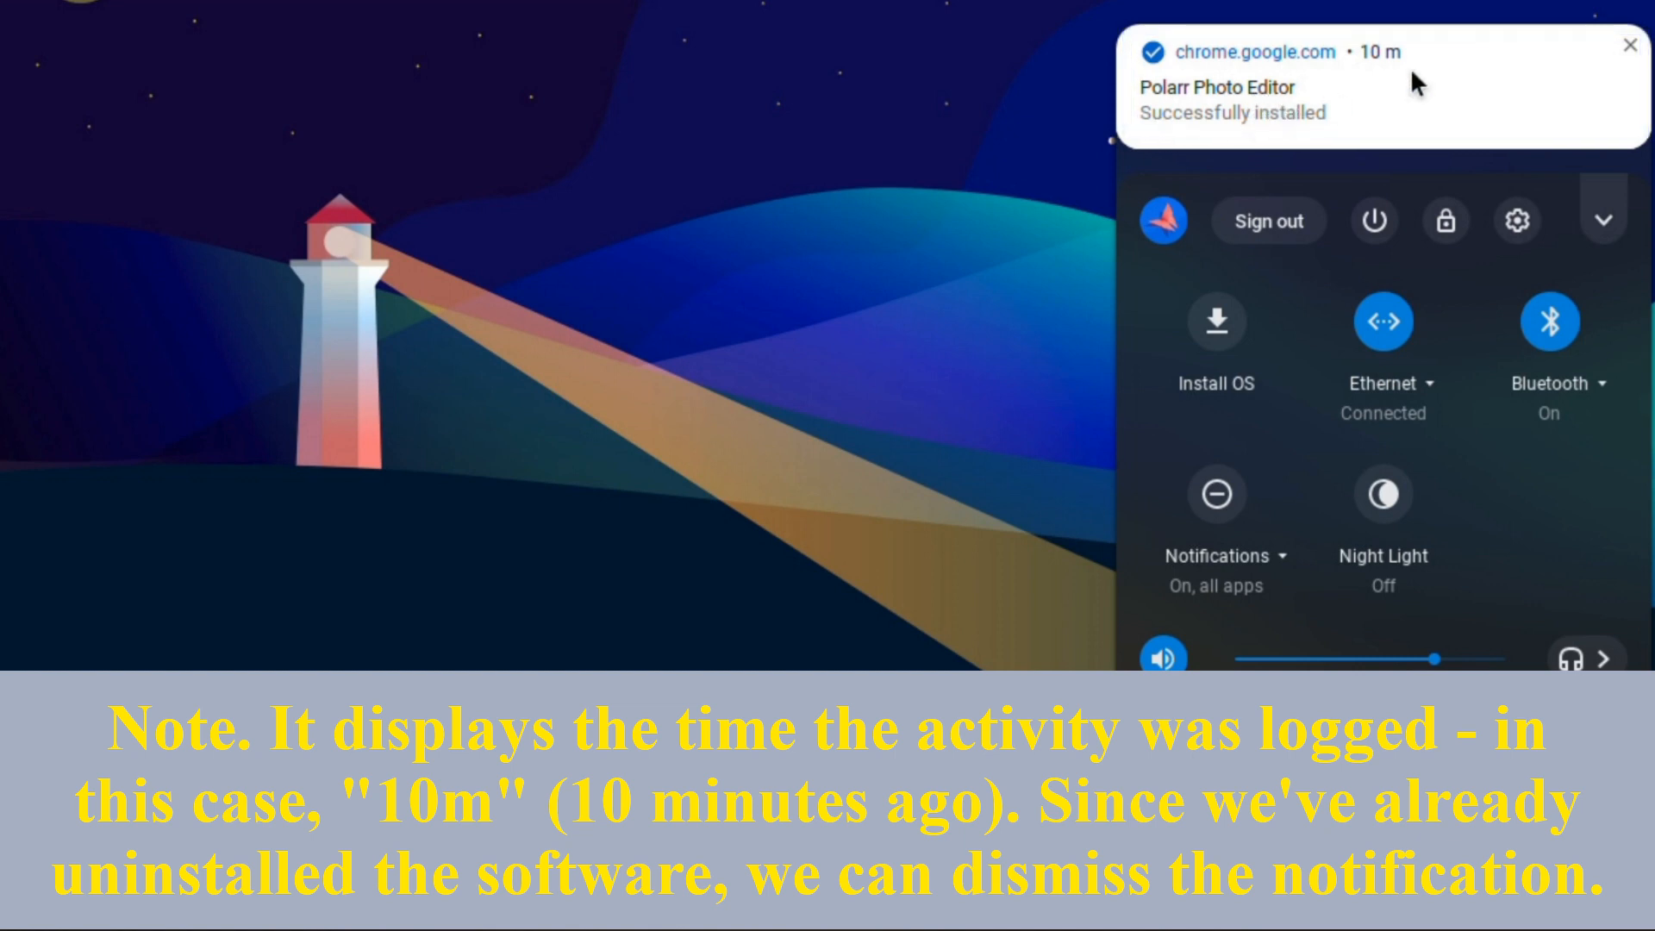
left_click(1629, 46)
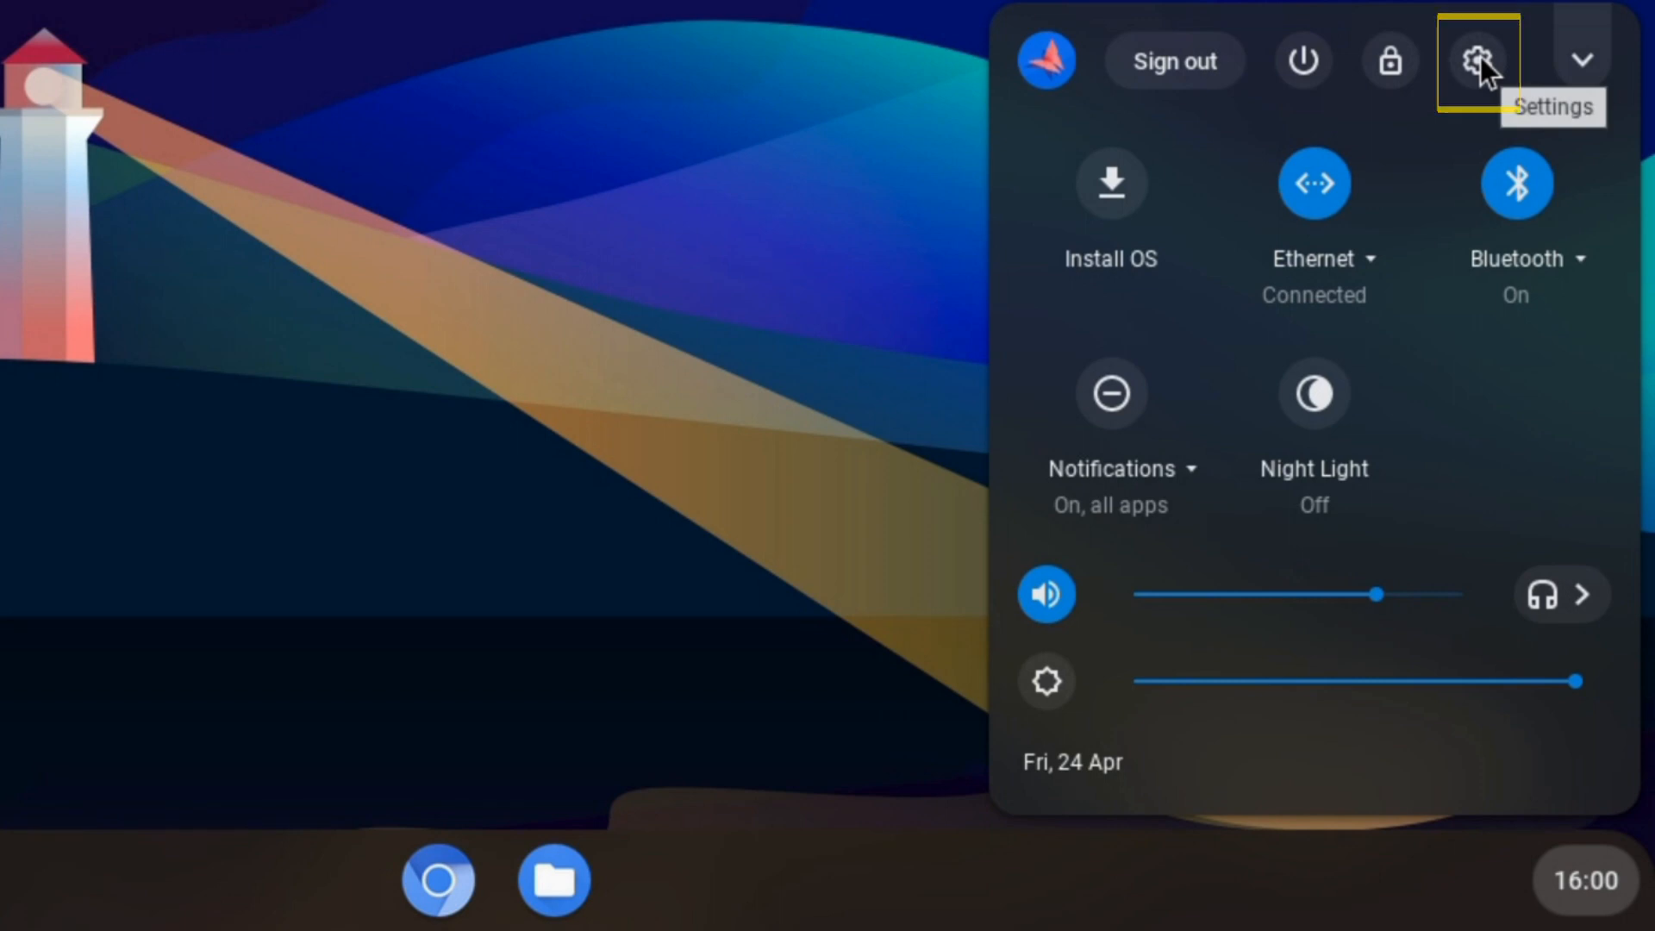
left_click(1583, 62)
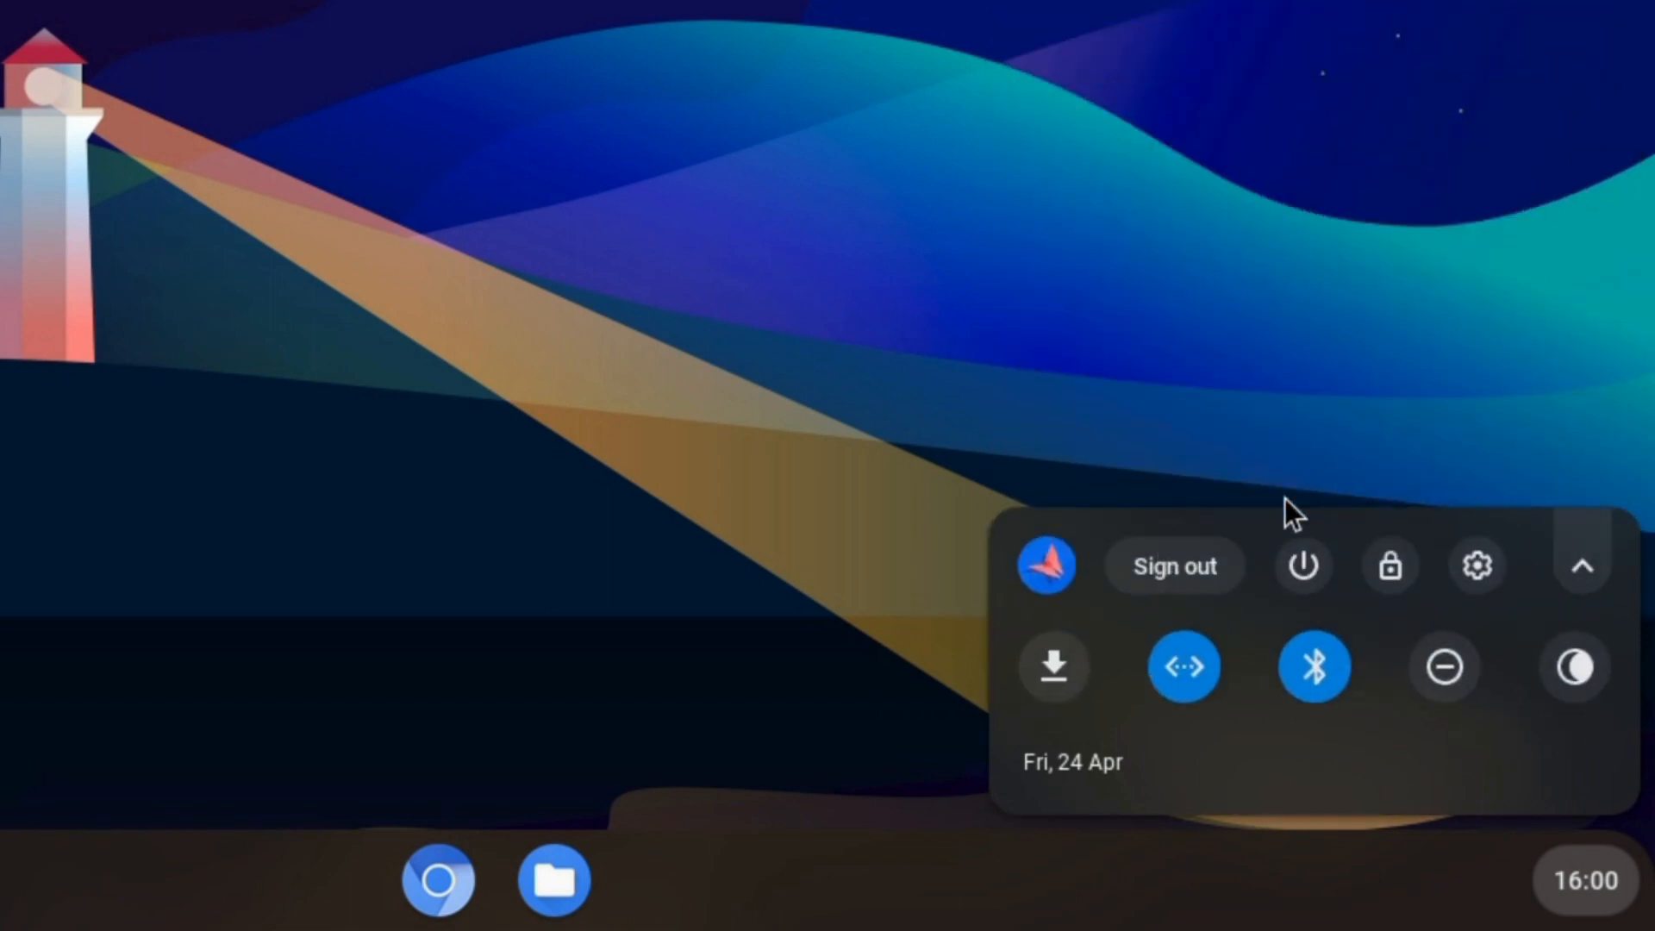
left_click(1583, 569)
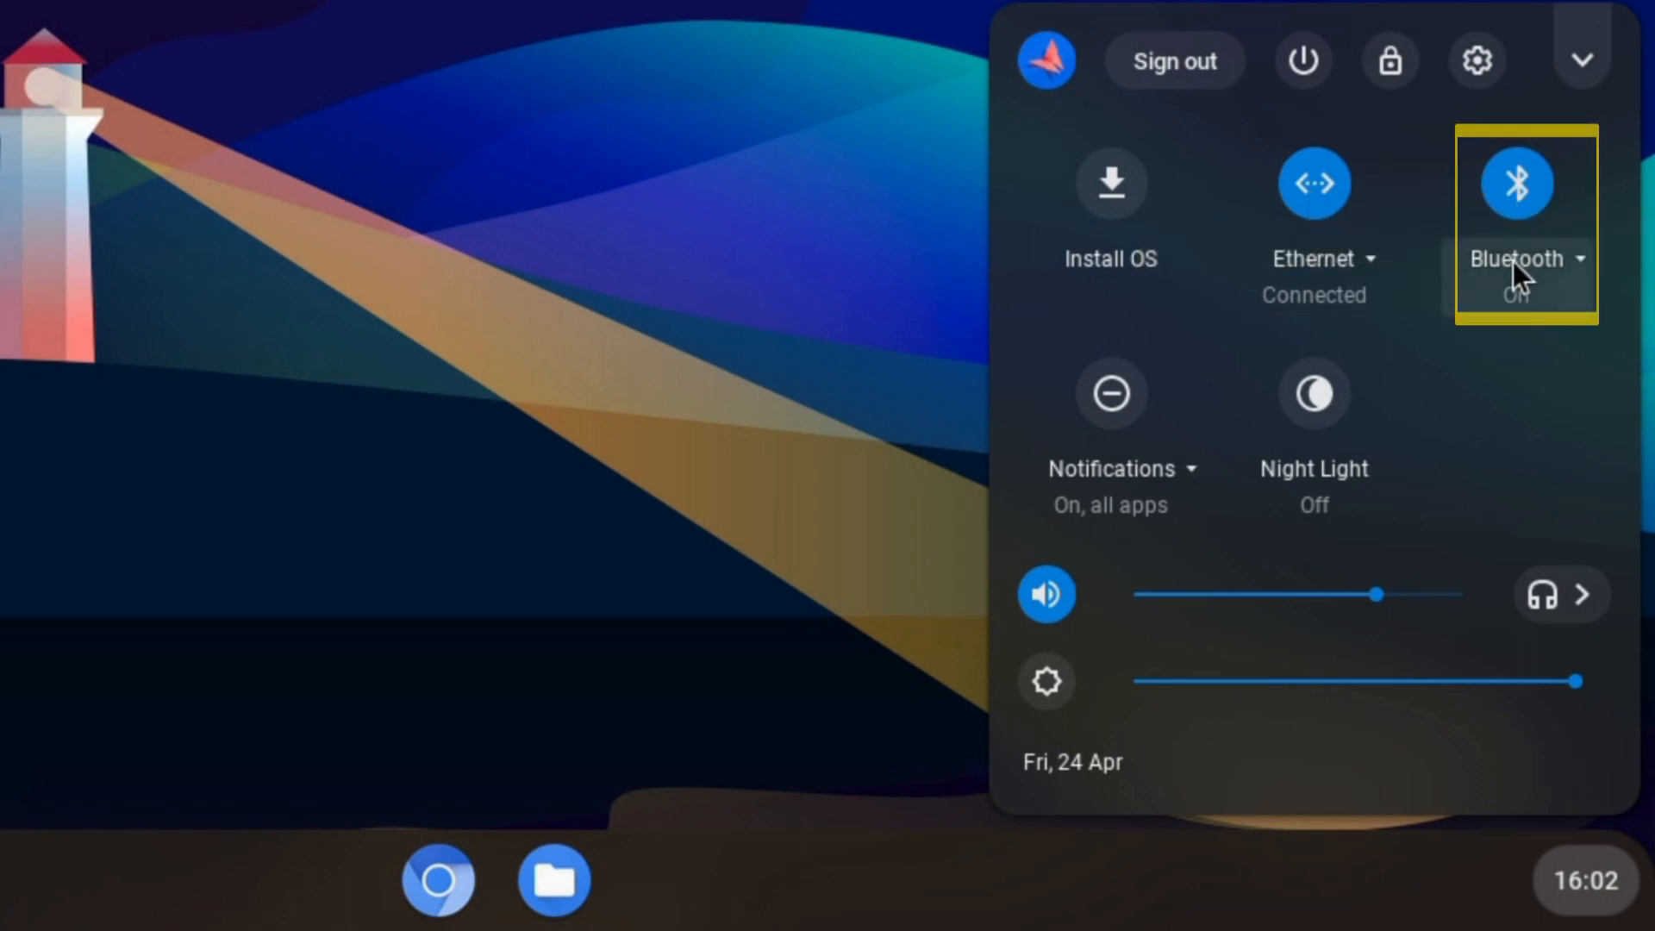
left_click(1135, 479)
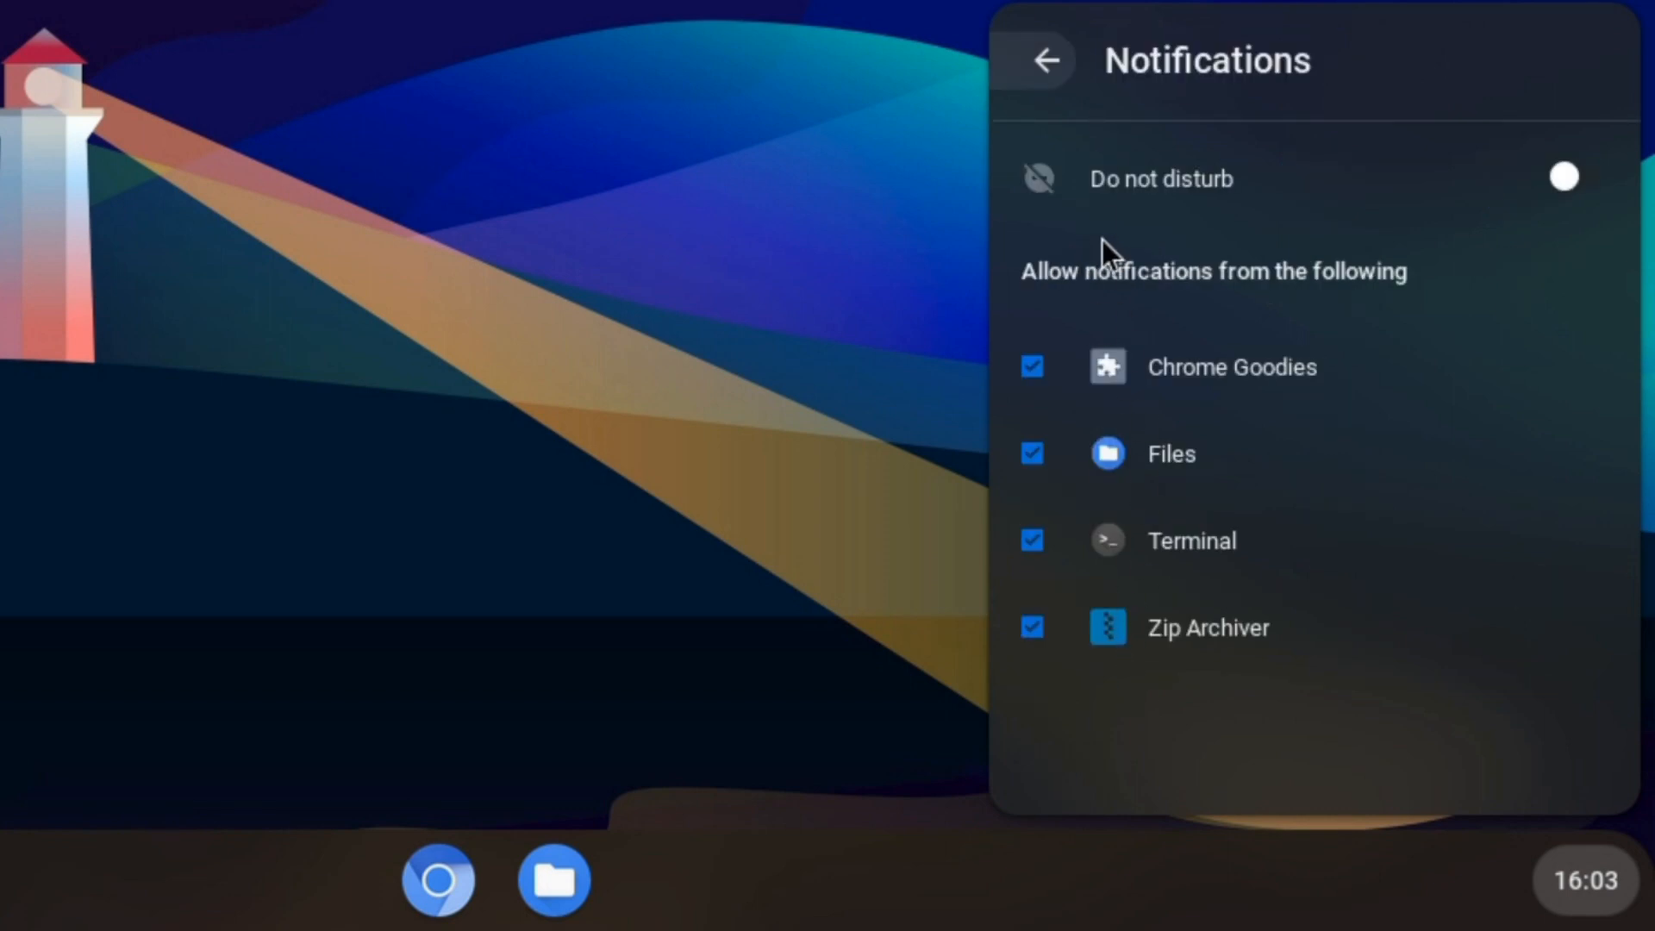
left_click(1566, 172)
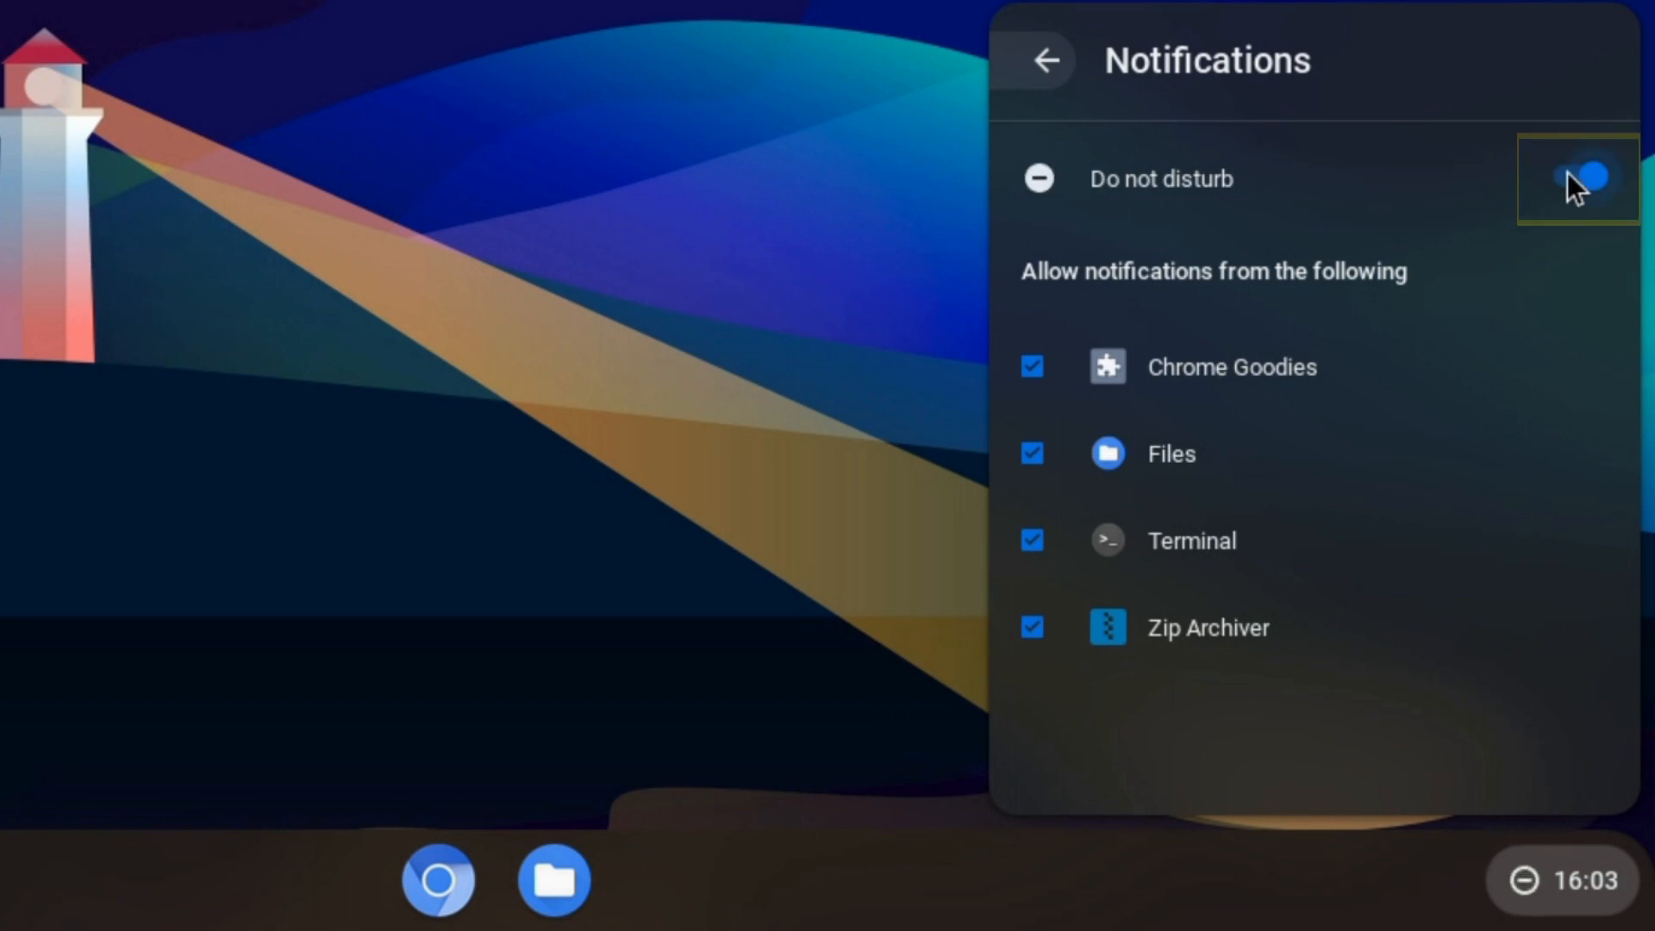
left_click(1567, 173)
left_click(1044, 67)
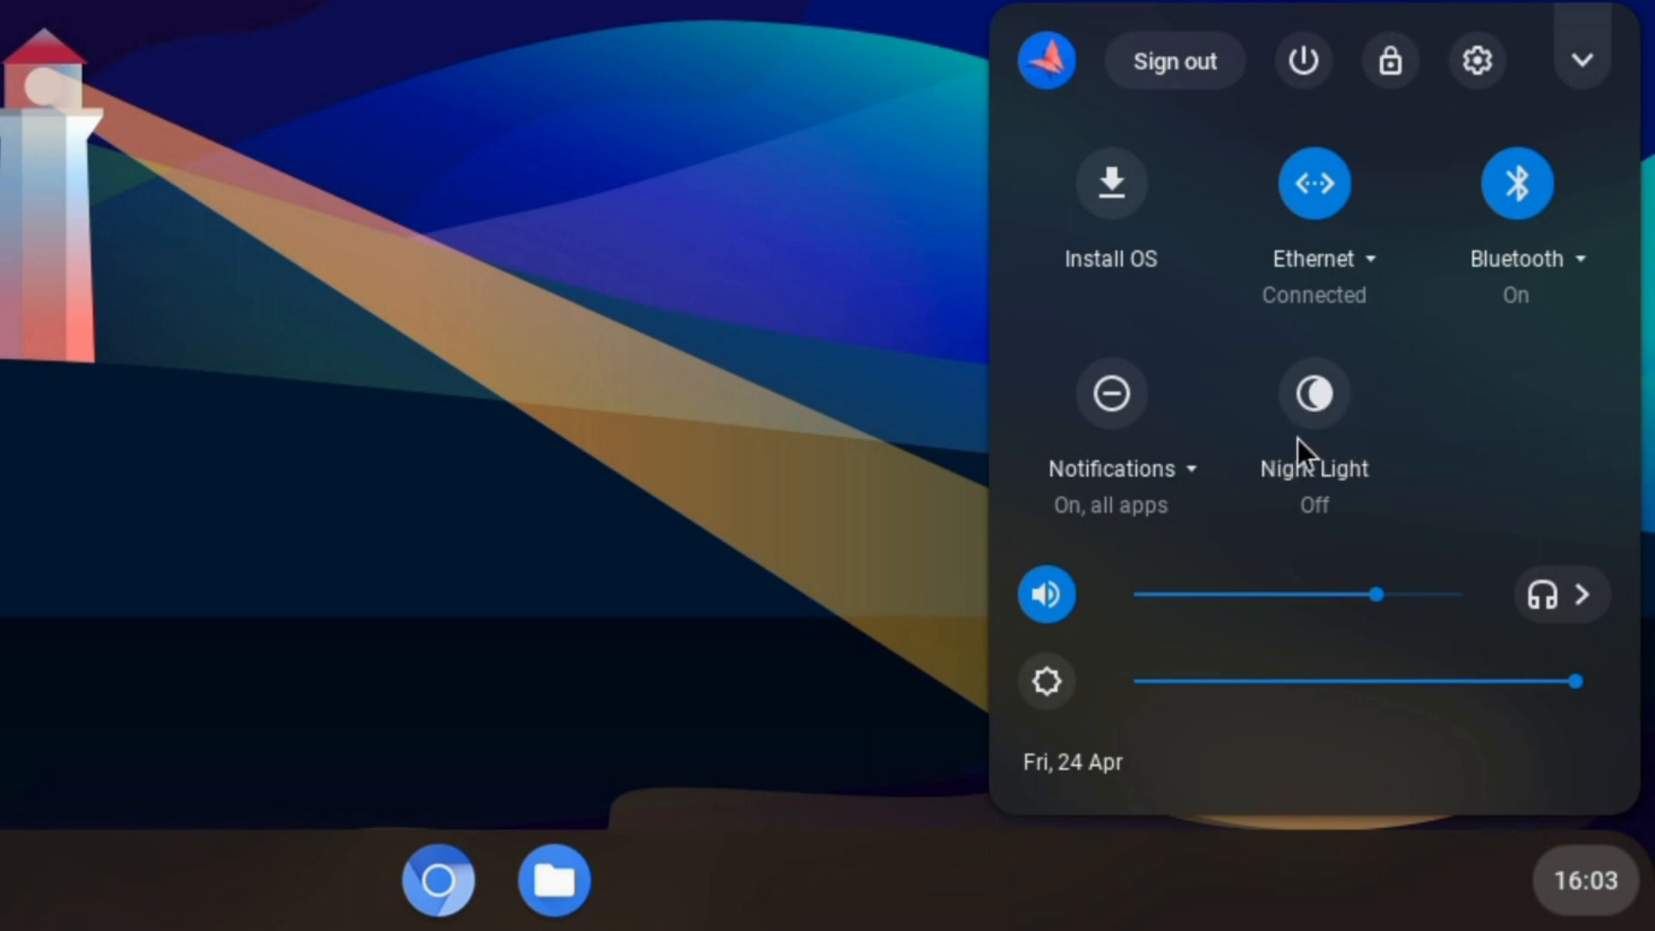
- Switch Night Light on and back off, then lower the volume slider slightly
left_click(1306, 396)
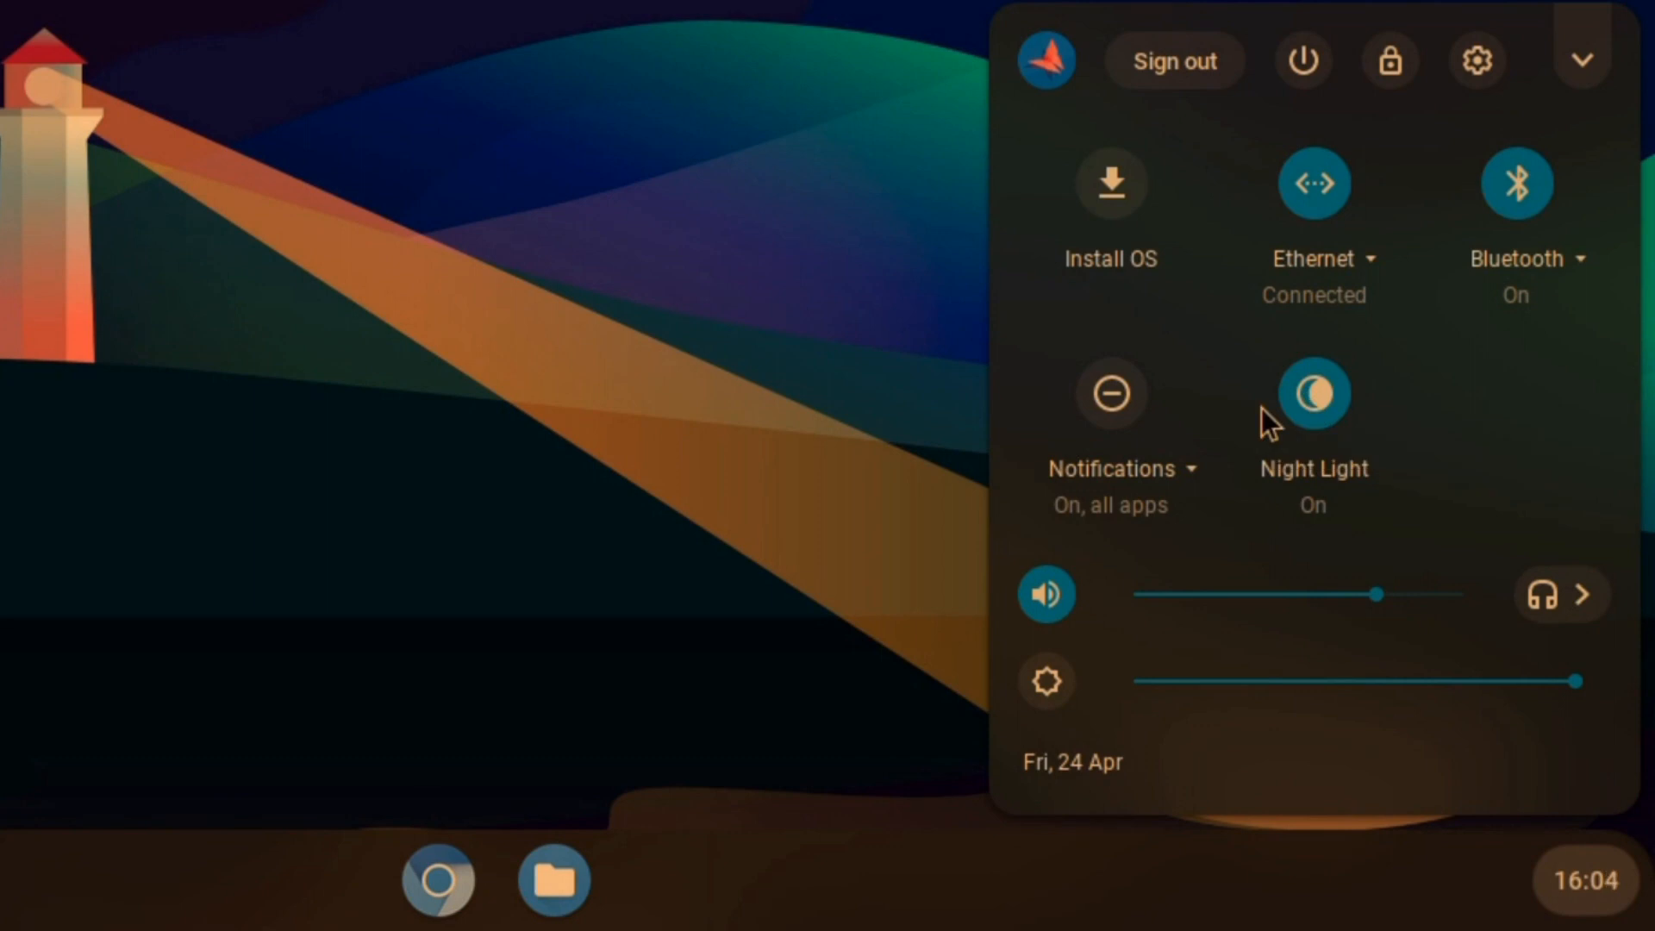
left_click(1306, 400)
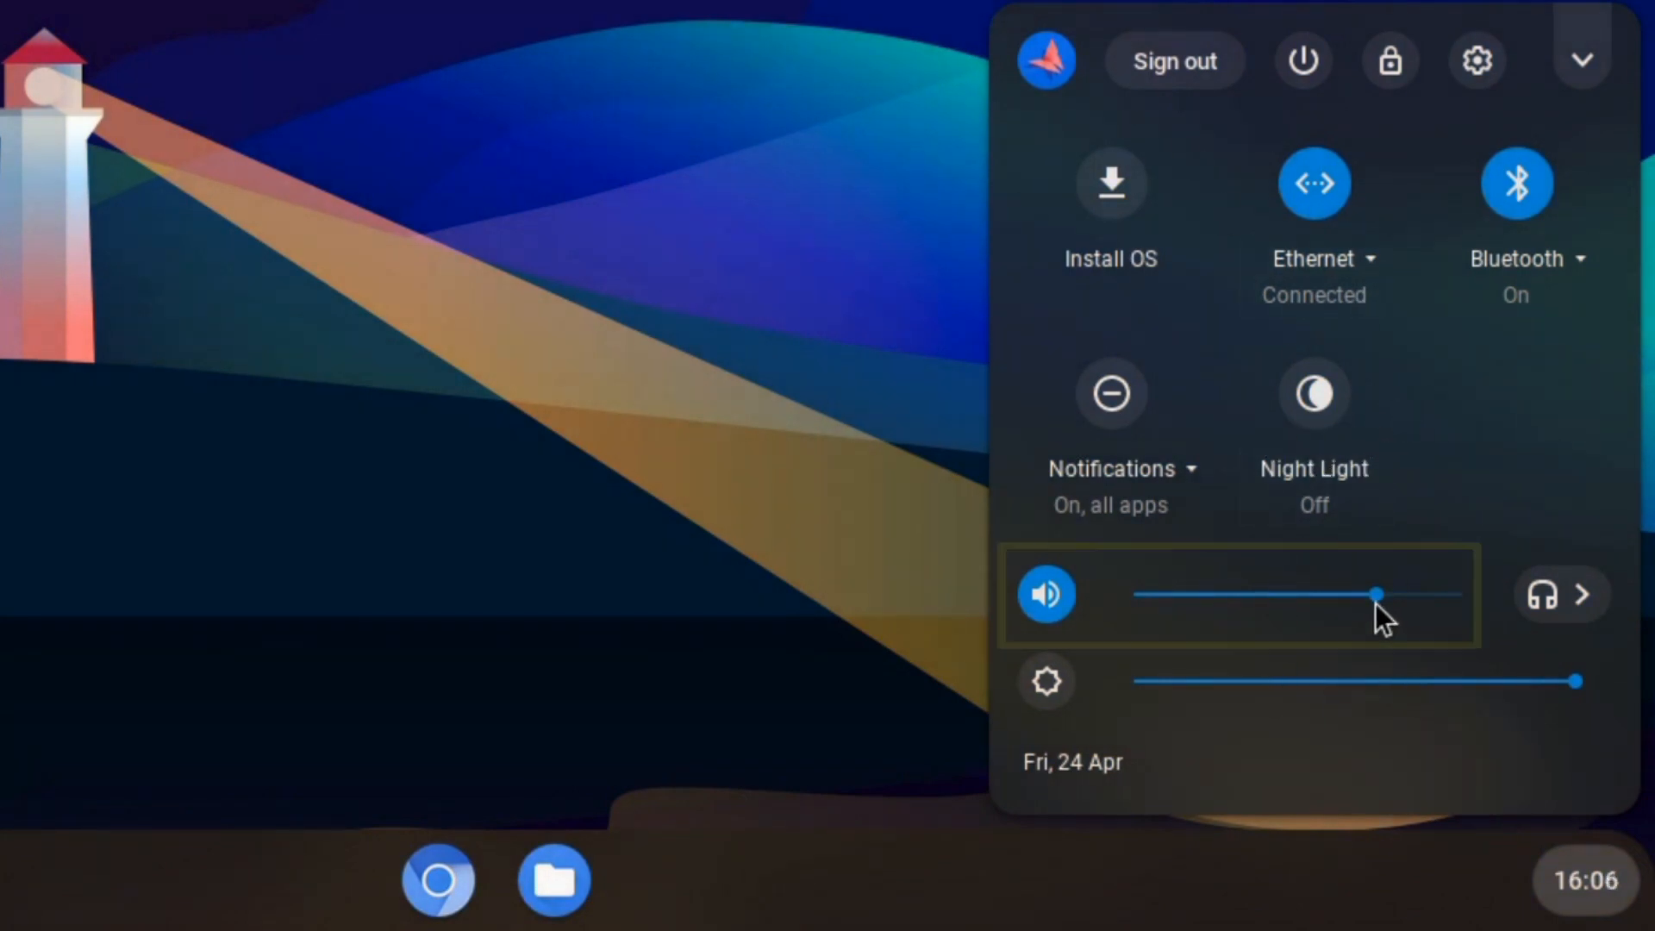
mouse_move(1374, 602)
left_mouse_down()
mouse_move(1230, 600)
mouse_move(1355, 603)
left_mouse_up()
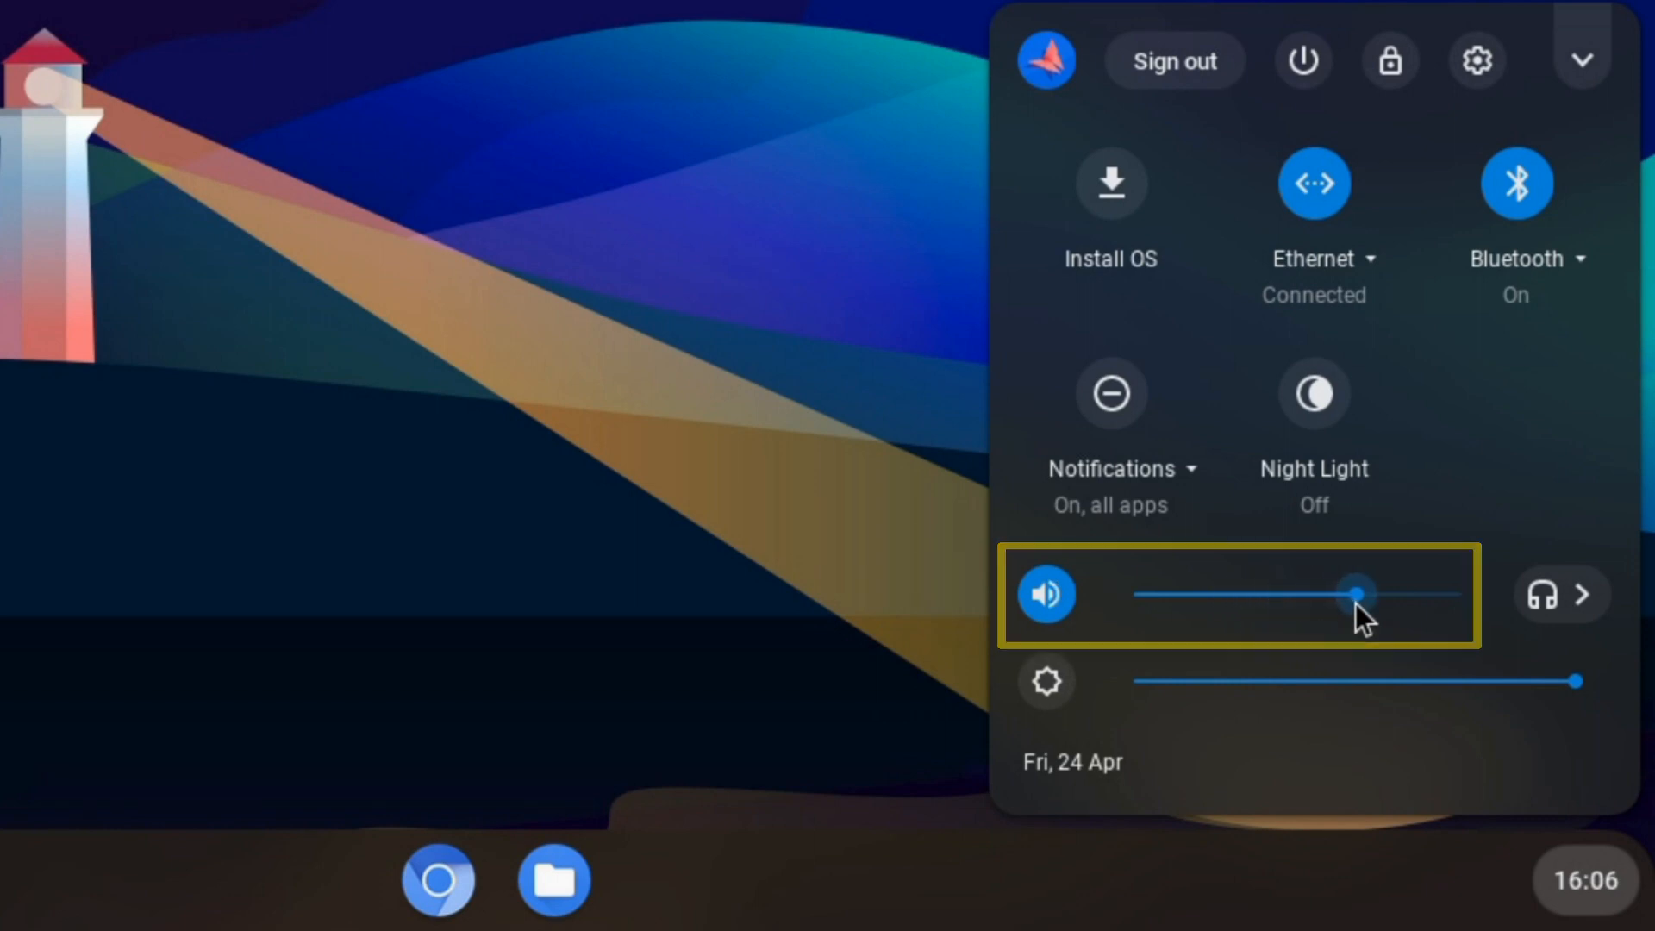
- View the audio settings, drop brightness to half and back to full, then close quick settings
left_click(1558, 599)
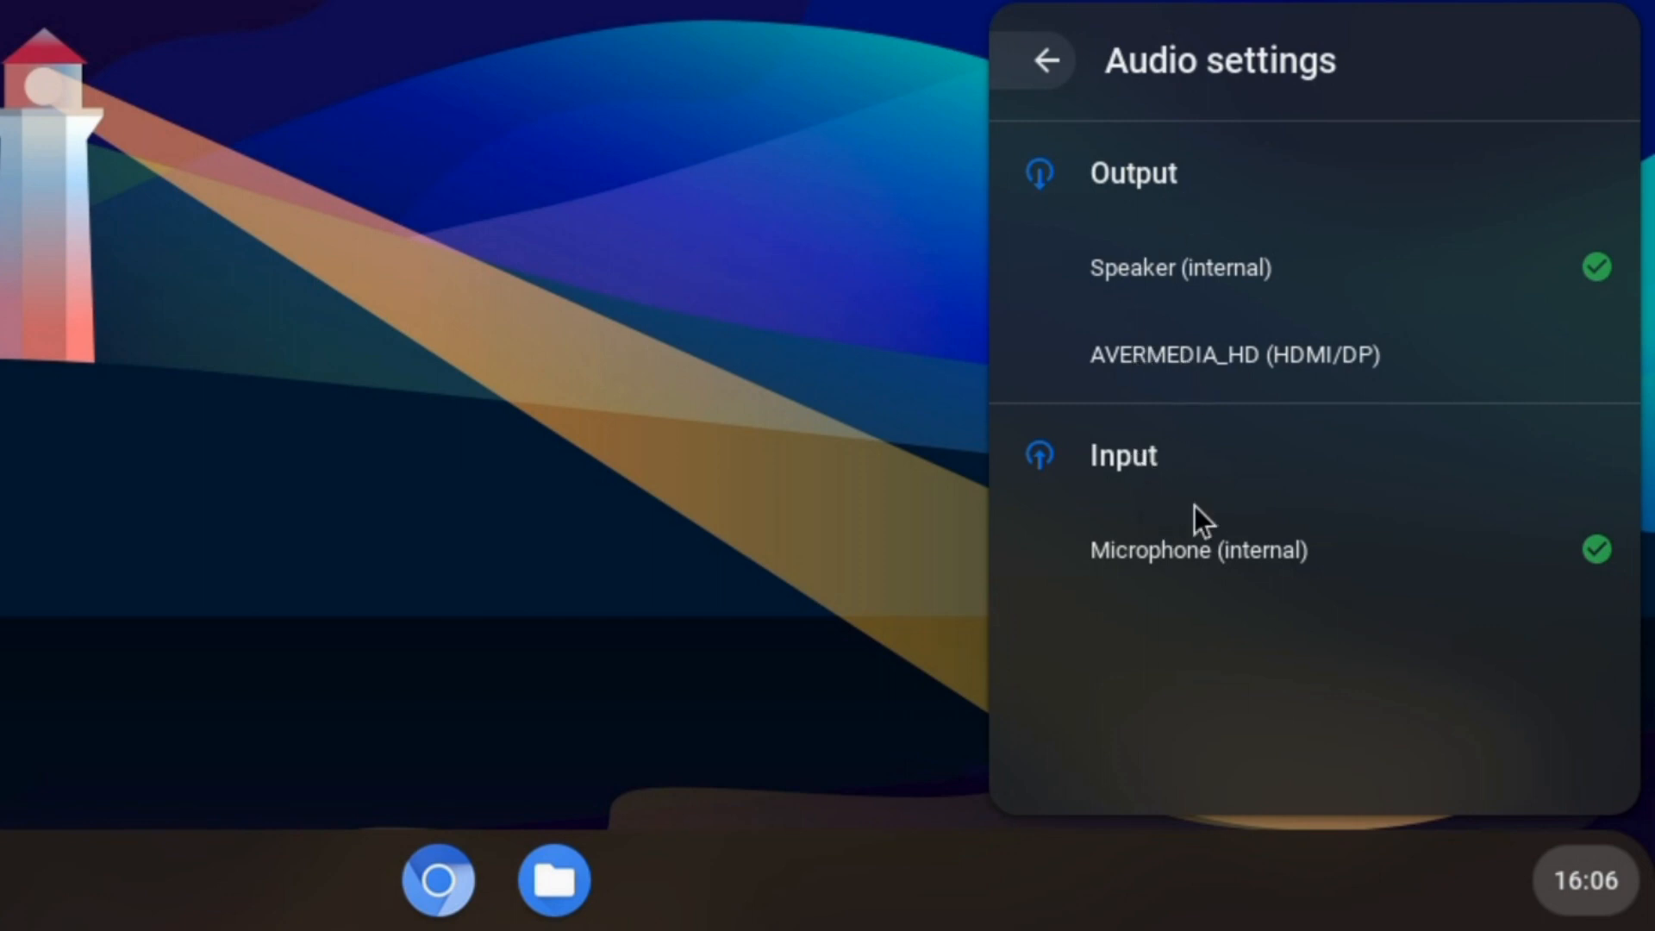
left_click(1027, 71)
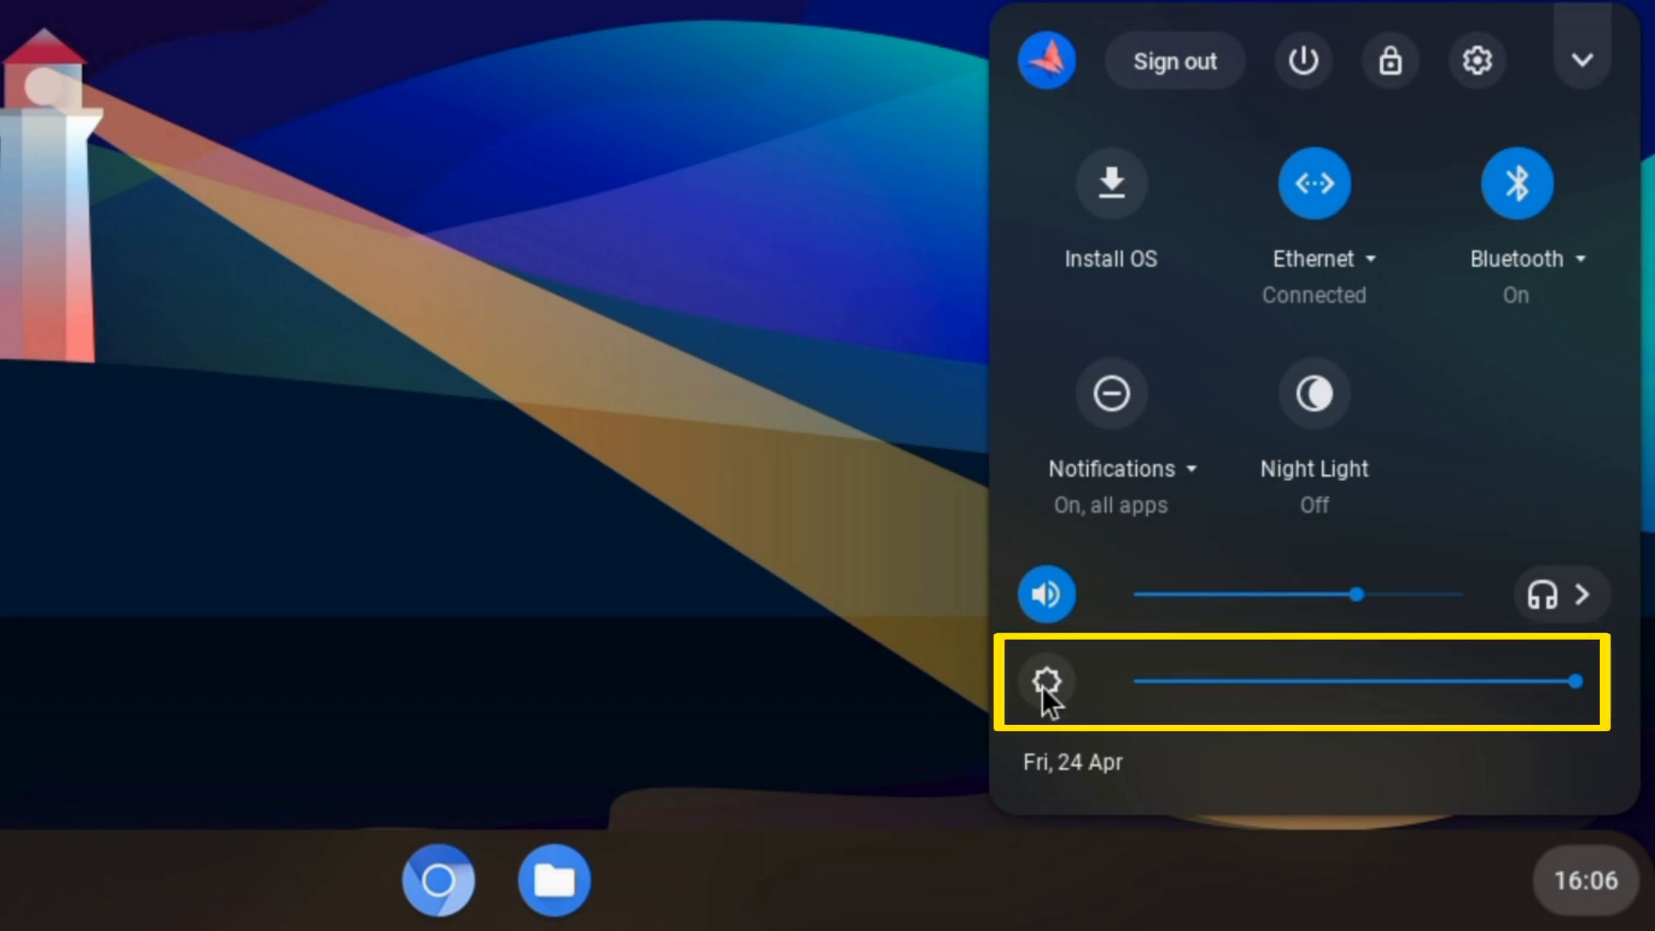
left_click(1323, 677)
left_click_drag(1174, 675, 1536, 676)
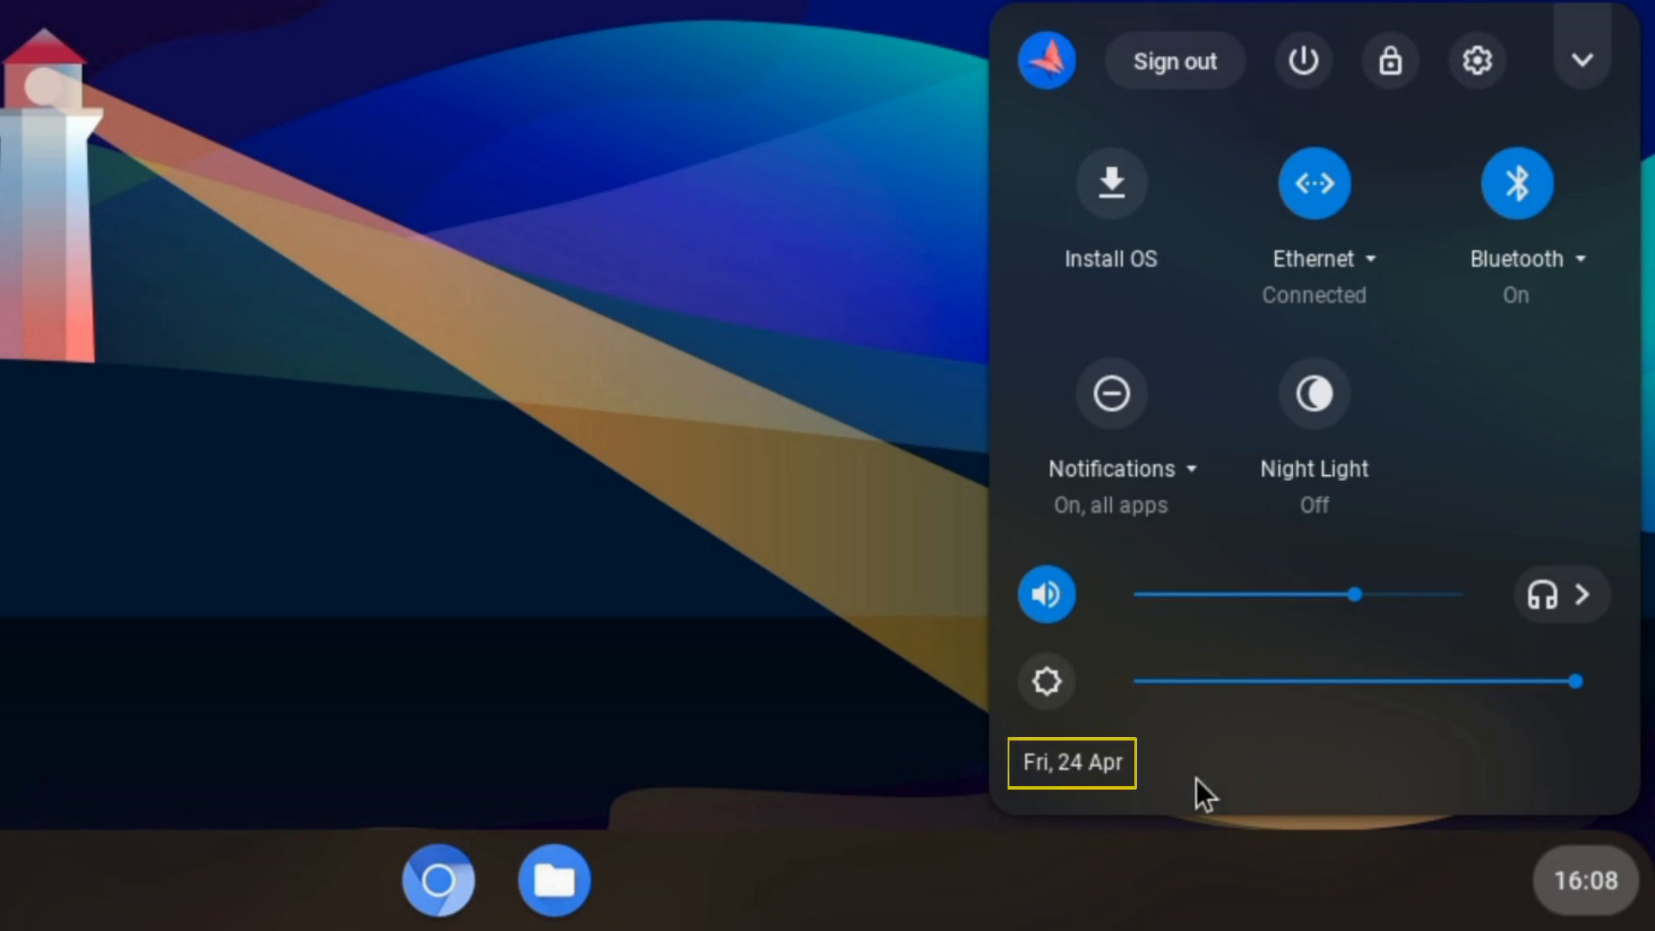
left_click(836, 509)
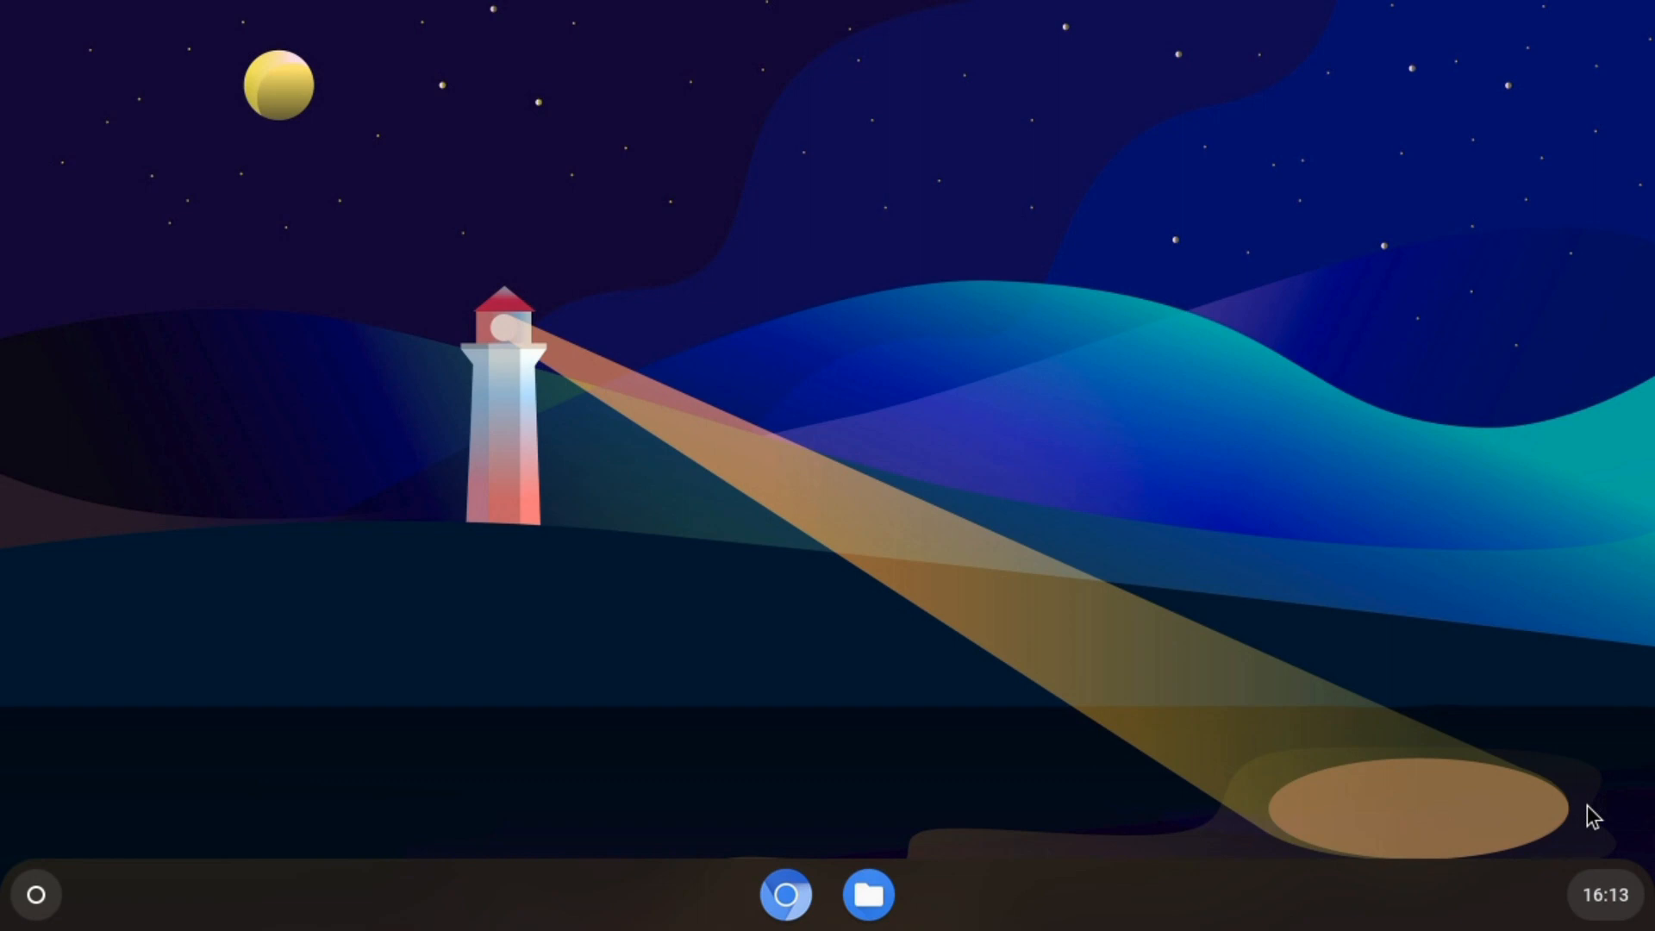
- Open quick settings from the shelf clock and launch the CloudReady installer with Install OS
mouse_move(1603, 904)
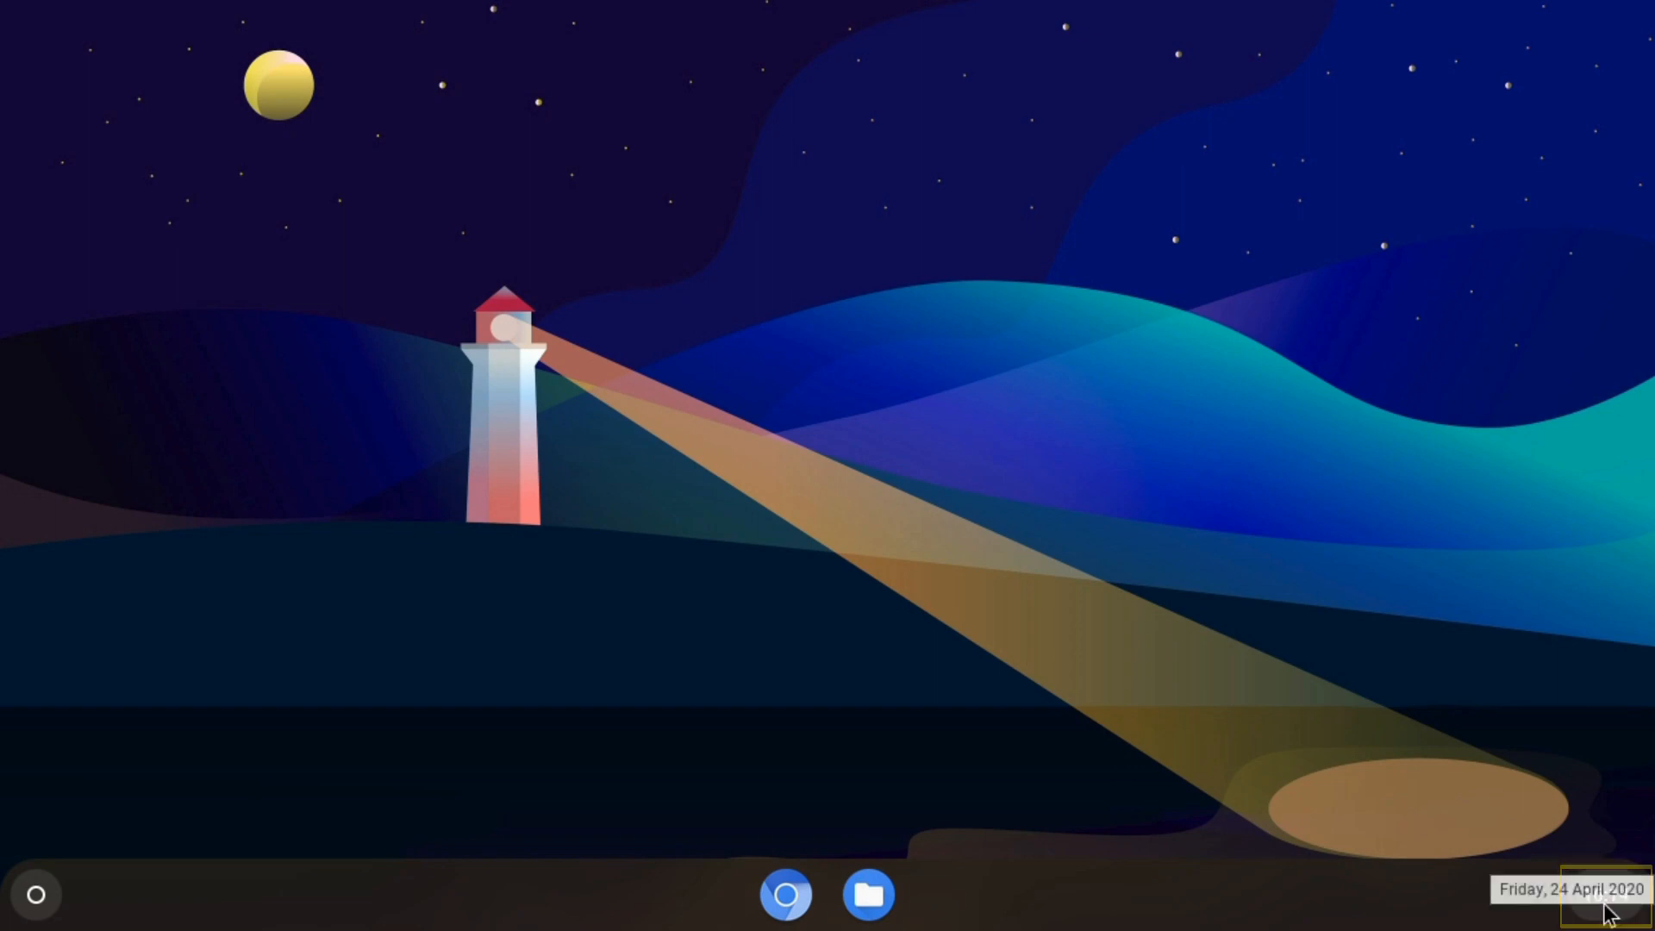
left_click(1604, 905)
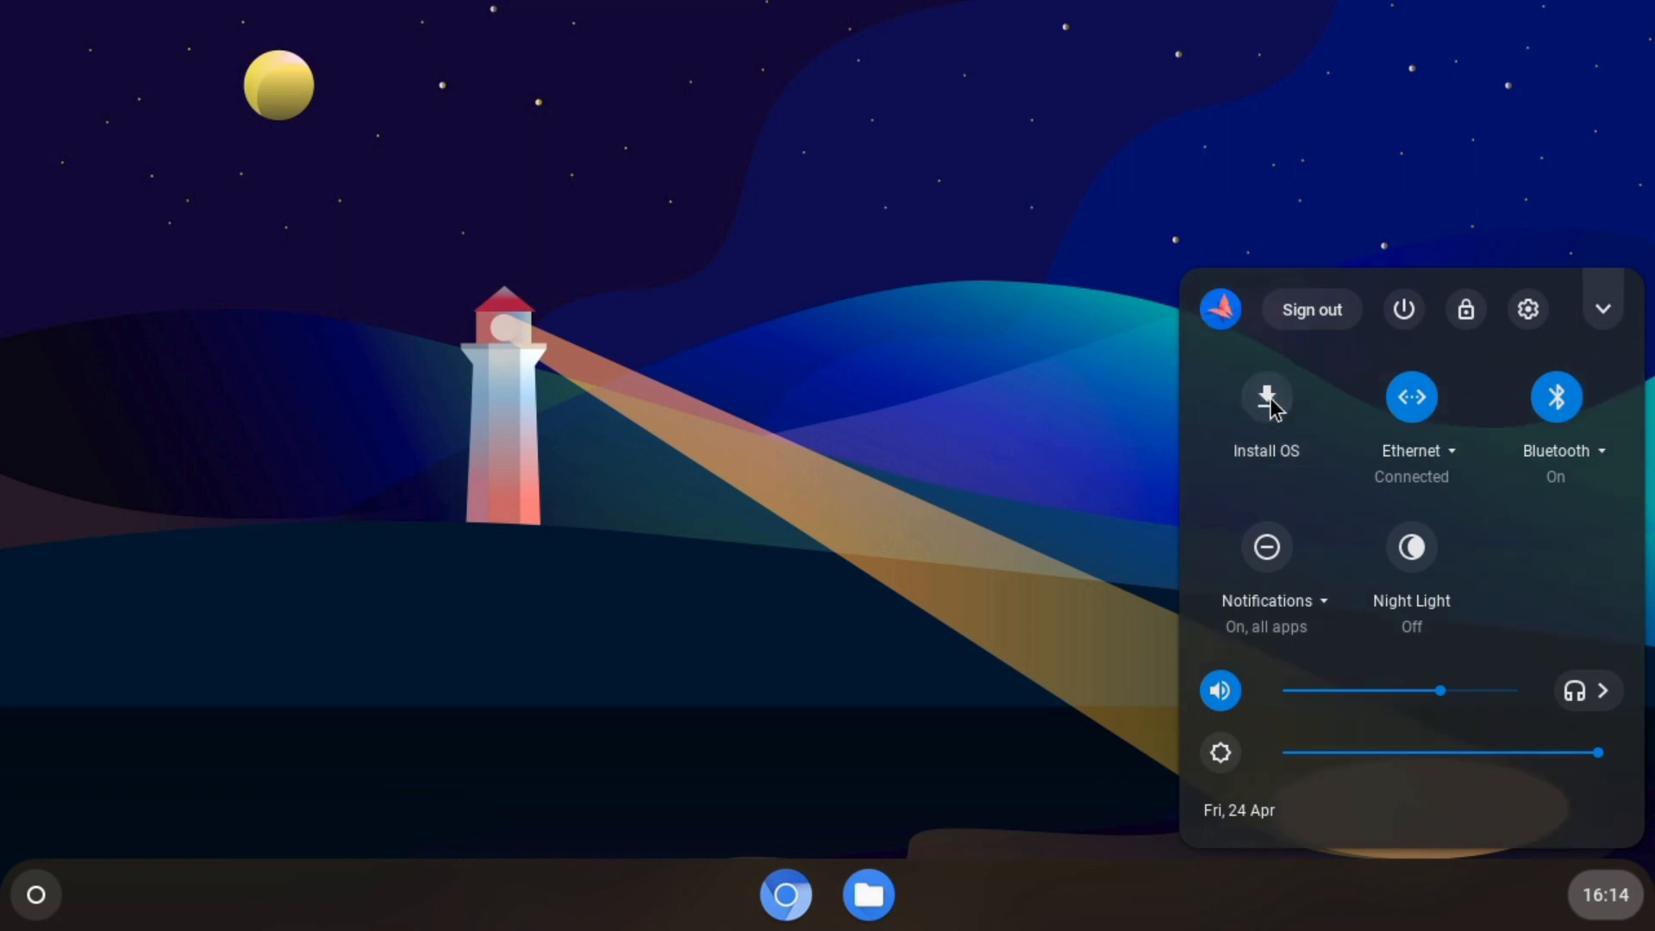
left_click(1267, 398)
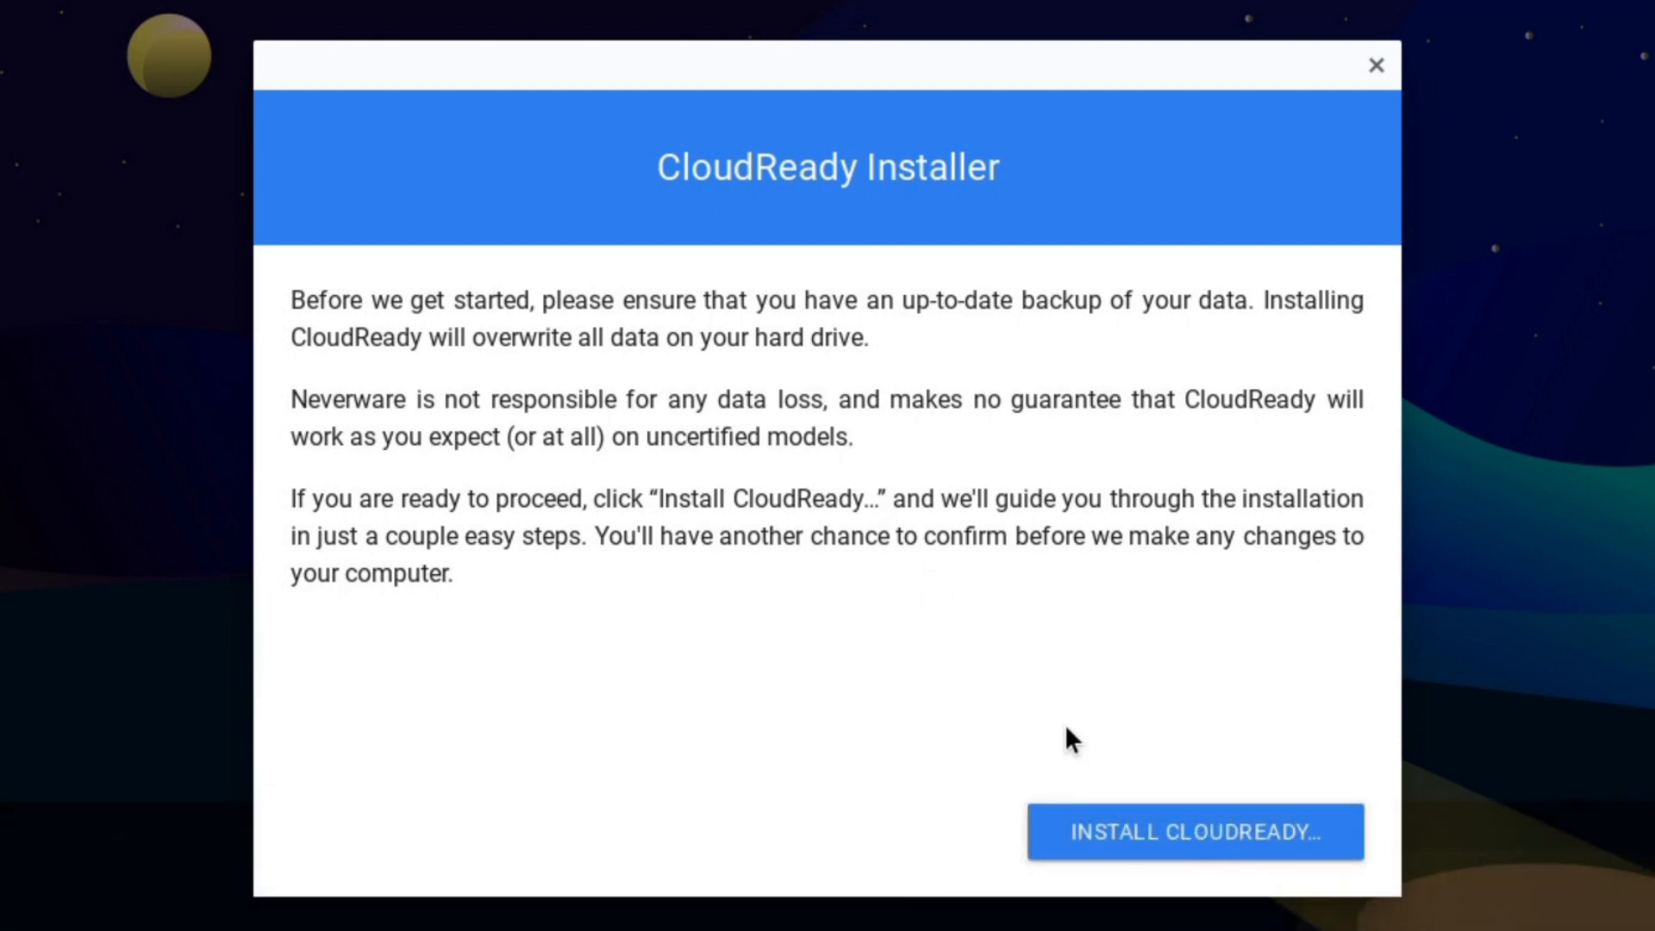
- Confirm the install and erase the hard drive so CloudReady installation begins
left_click(1181, 830)
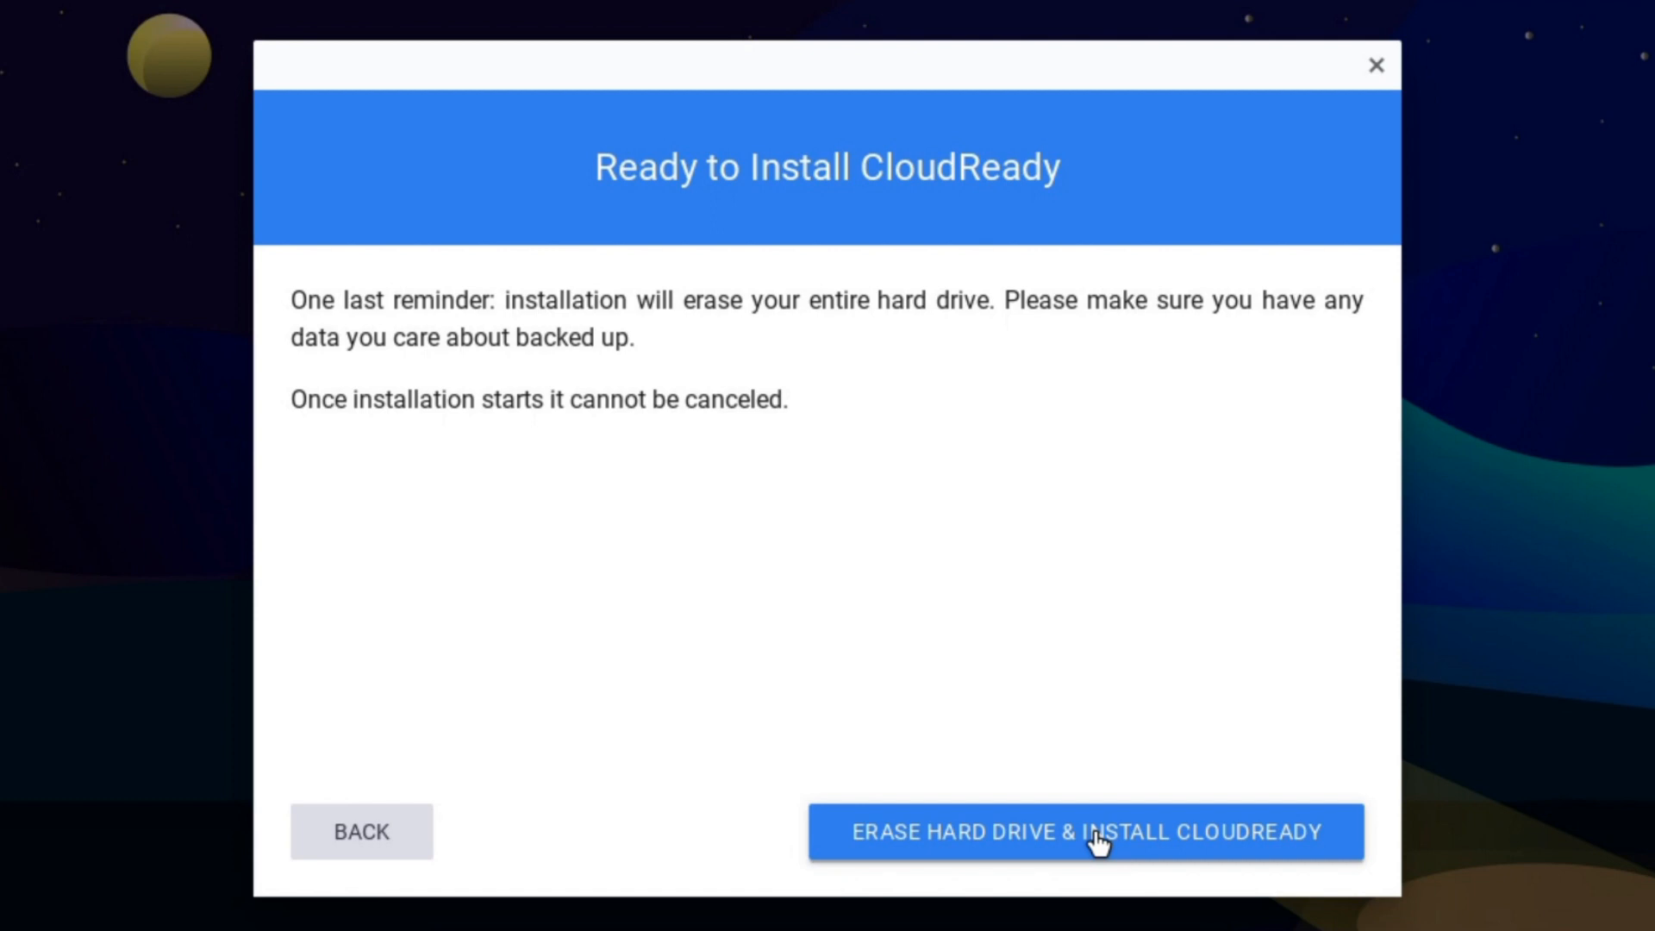
left_click(1096, 840)
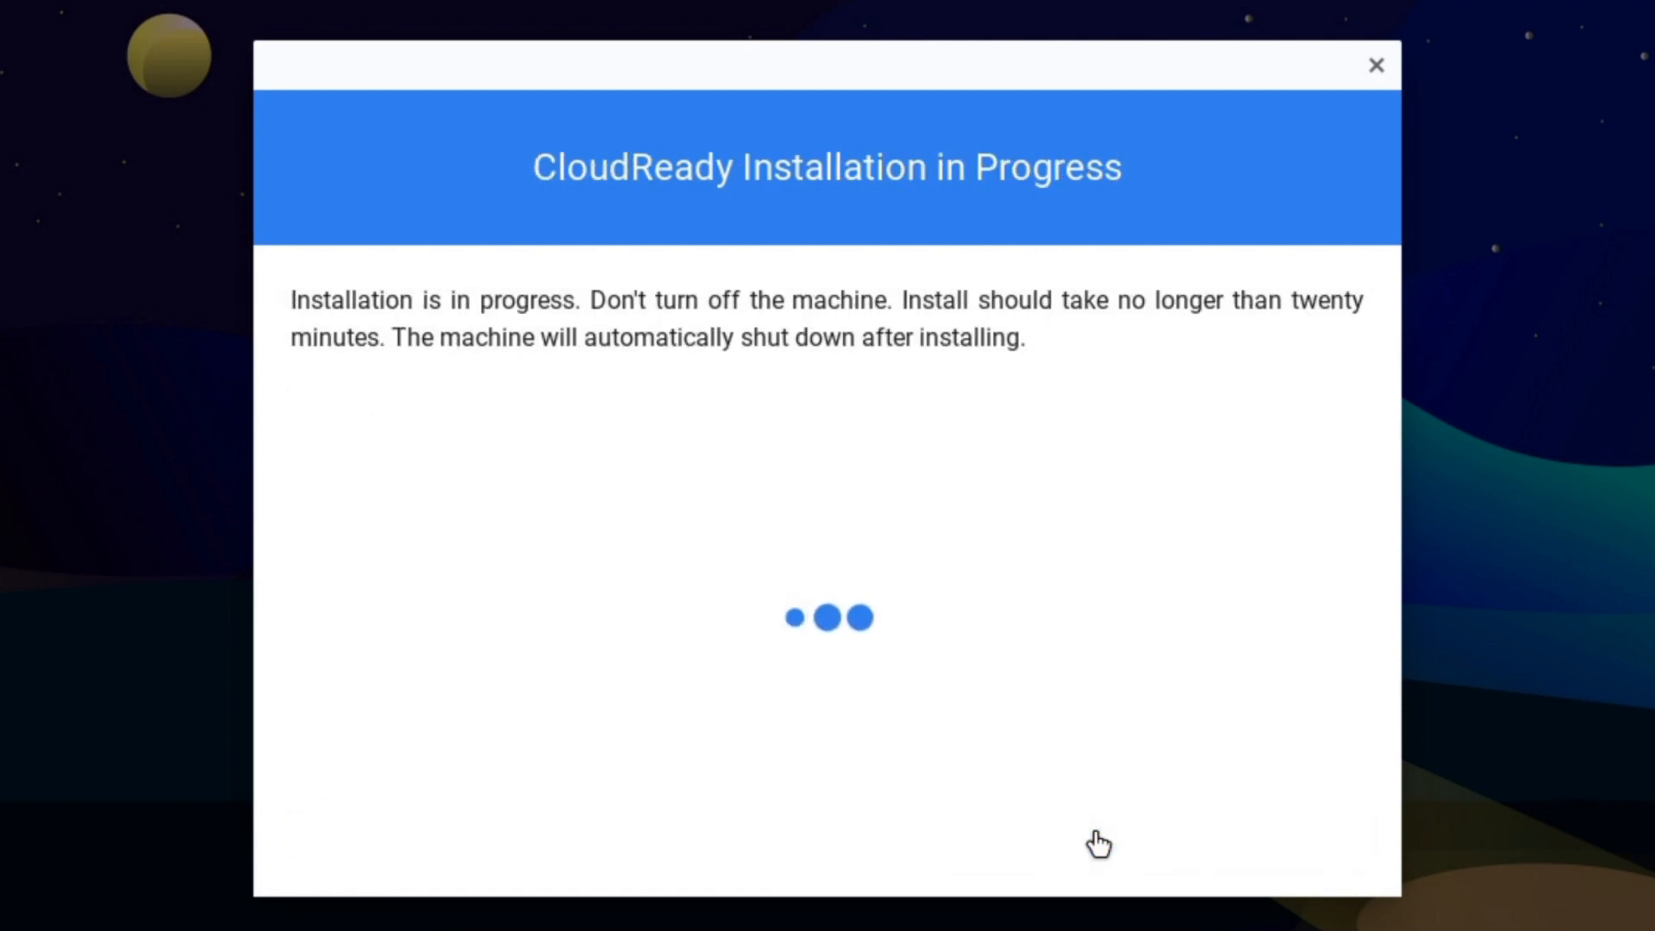
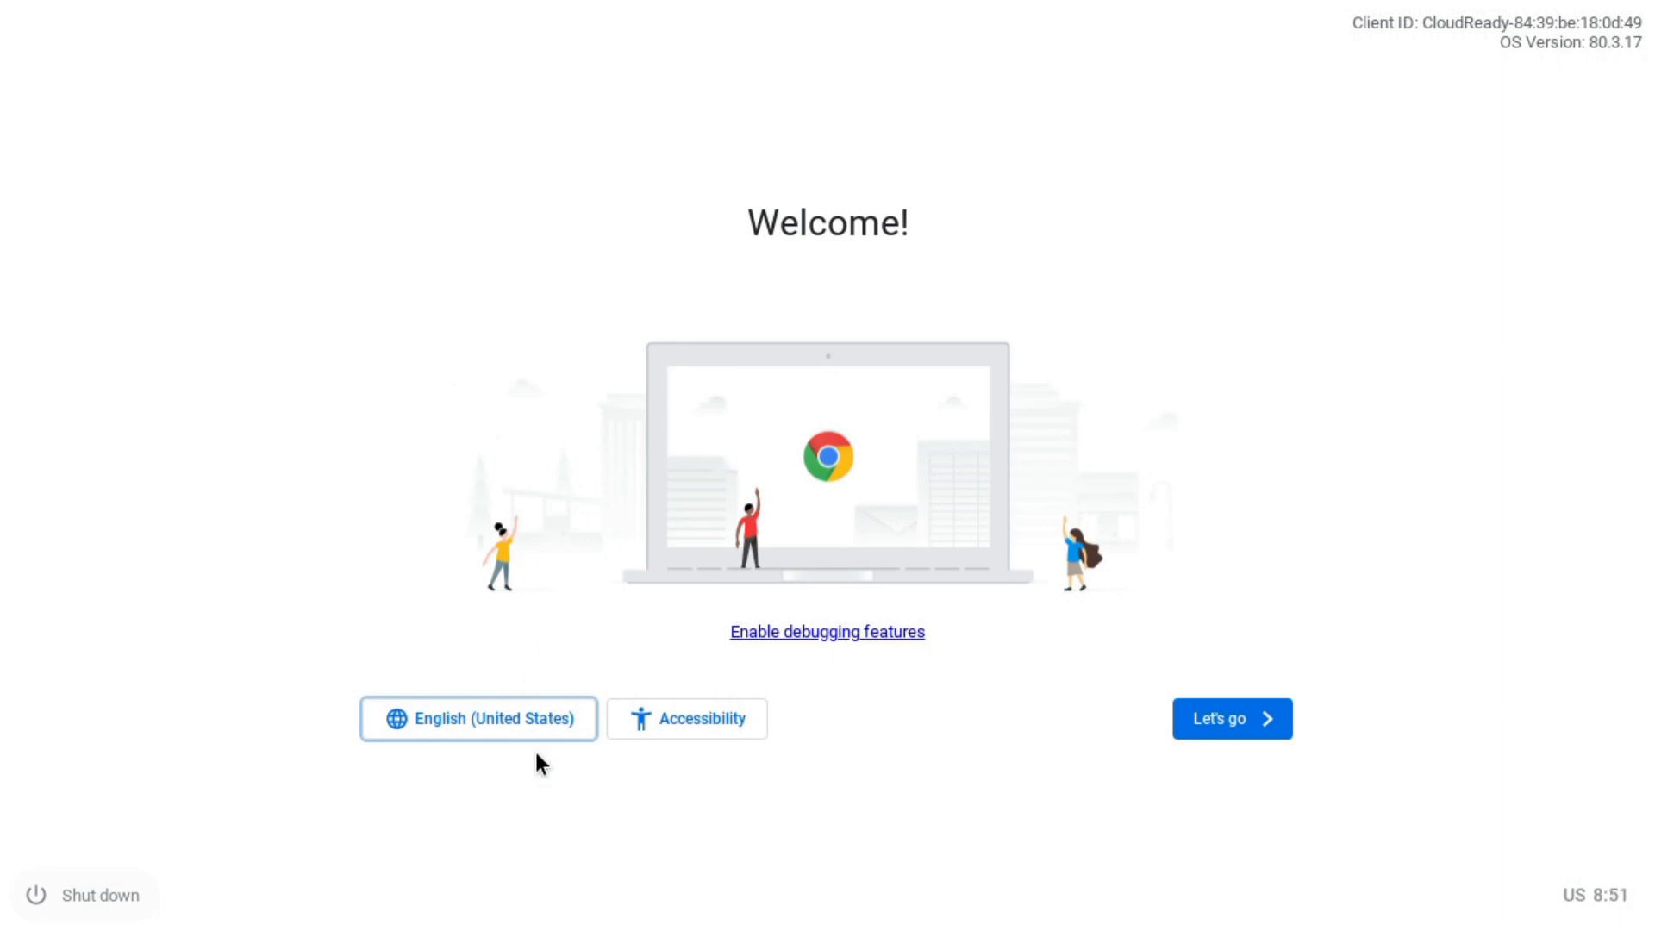
- Set the setup language to English (United Kingdom) with the UK keyboard layout
left_click(485, 728)
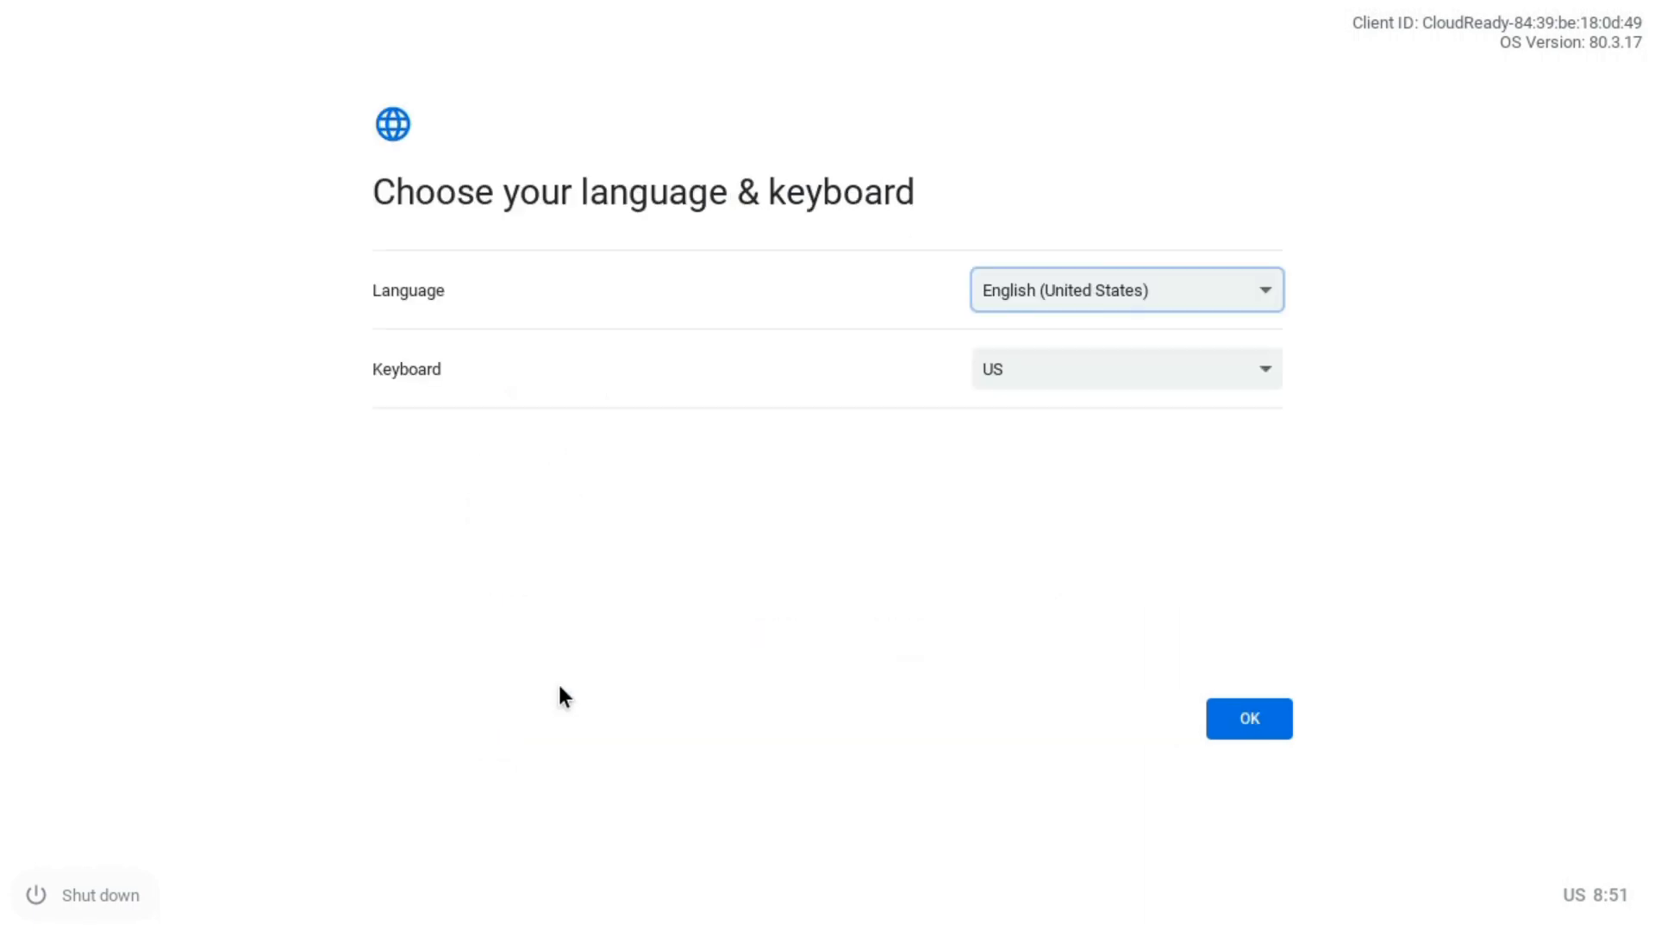
left_click(1037, 303)
scroll(1102, 805, "up", 1)
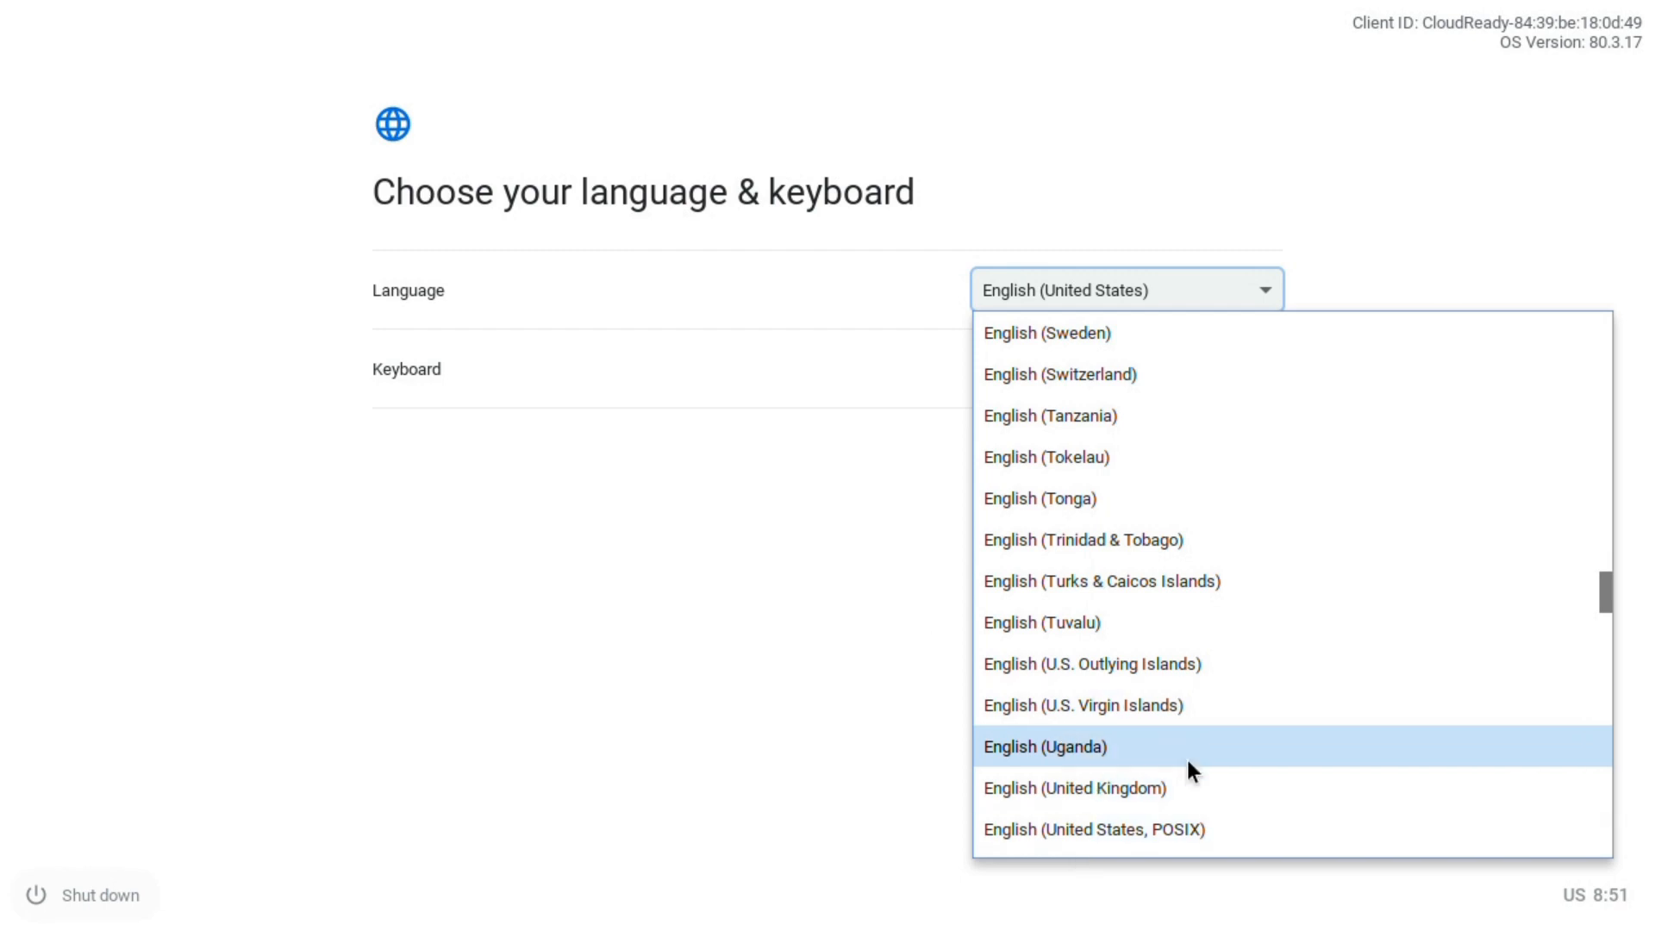
left_click(1160, 795)
left_click(1034, 369)
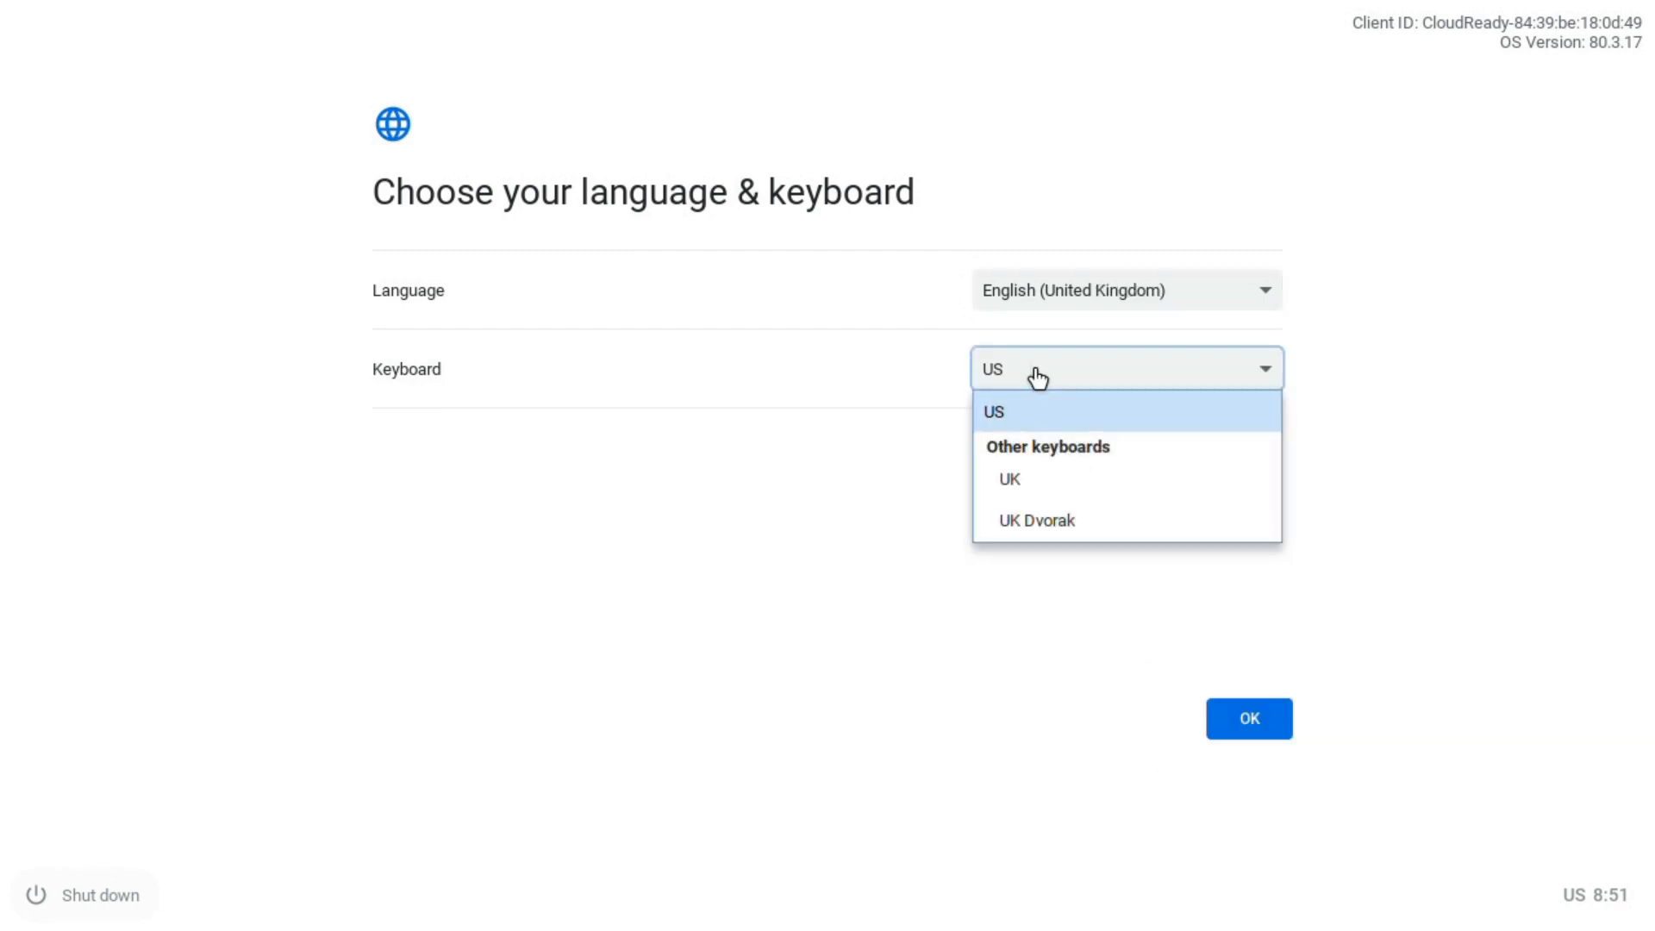
left_click(1041, 478)
left_click(1253, 727)
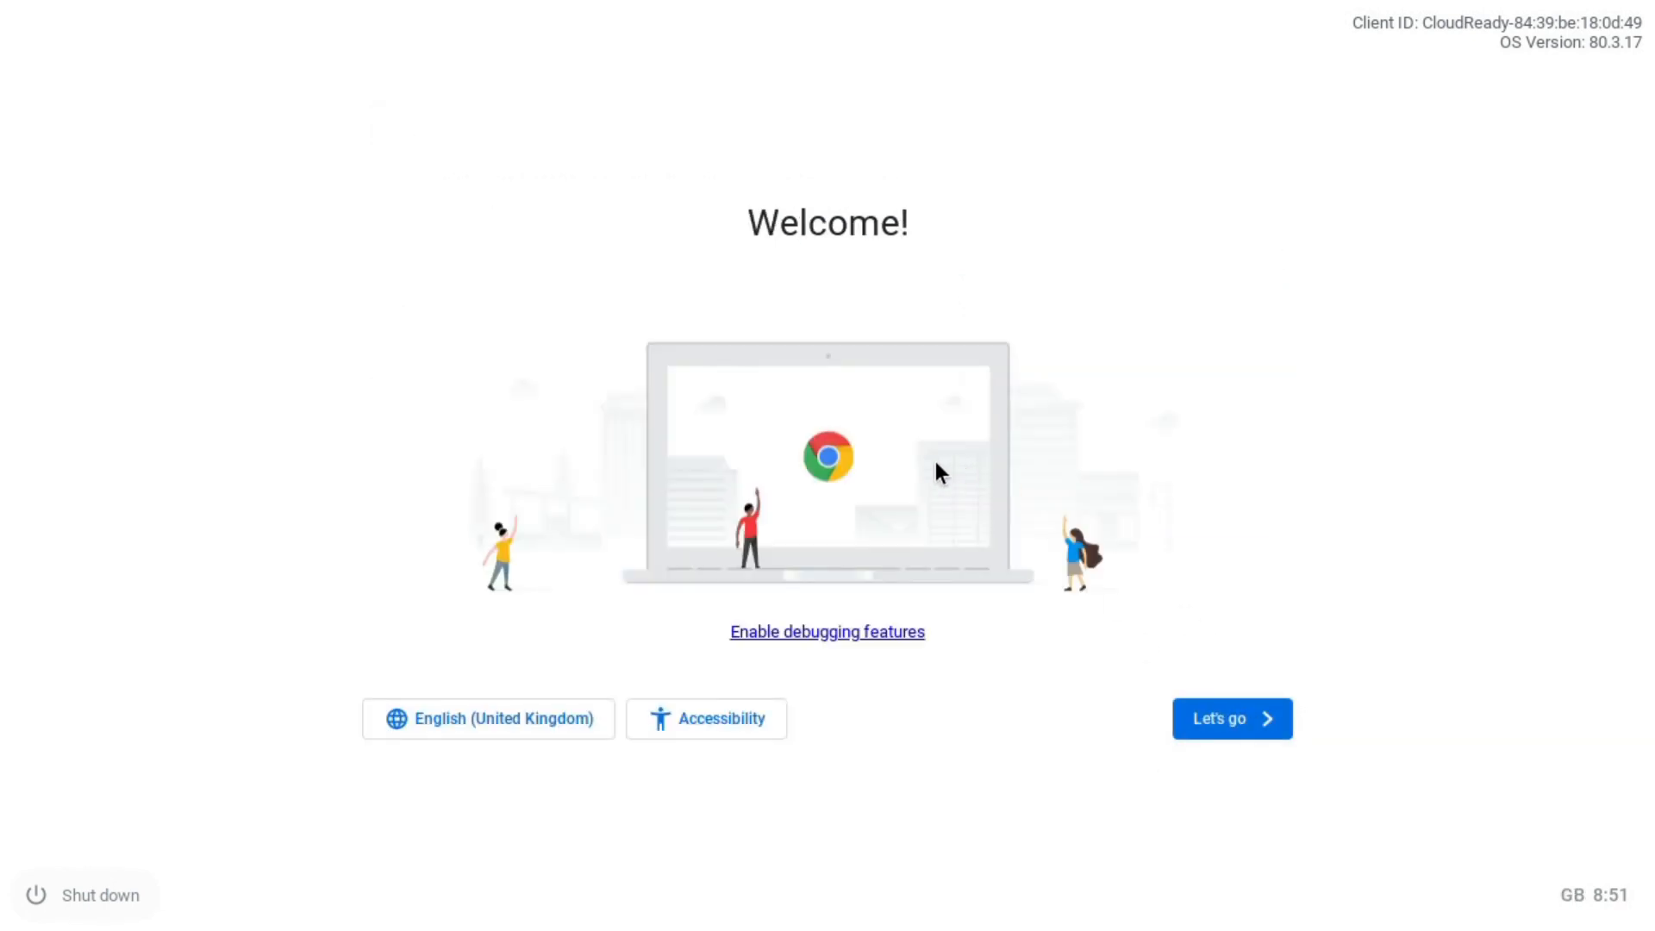
- Start setup on the Ethernet network and opt out of sending usage metrics
left_click(1200, 731)
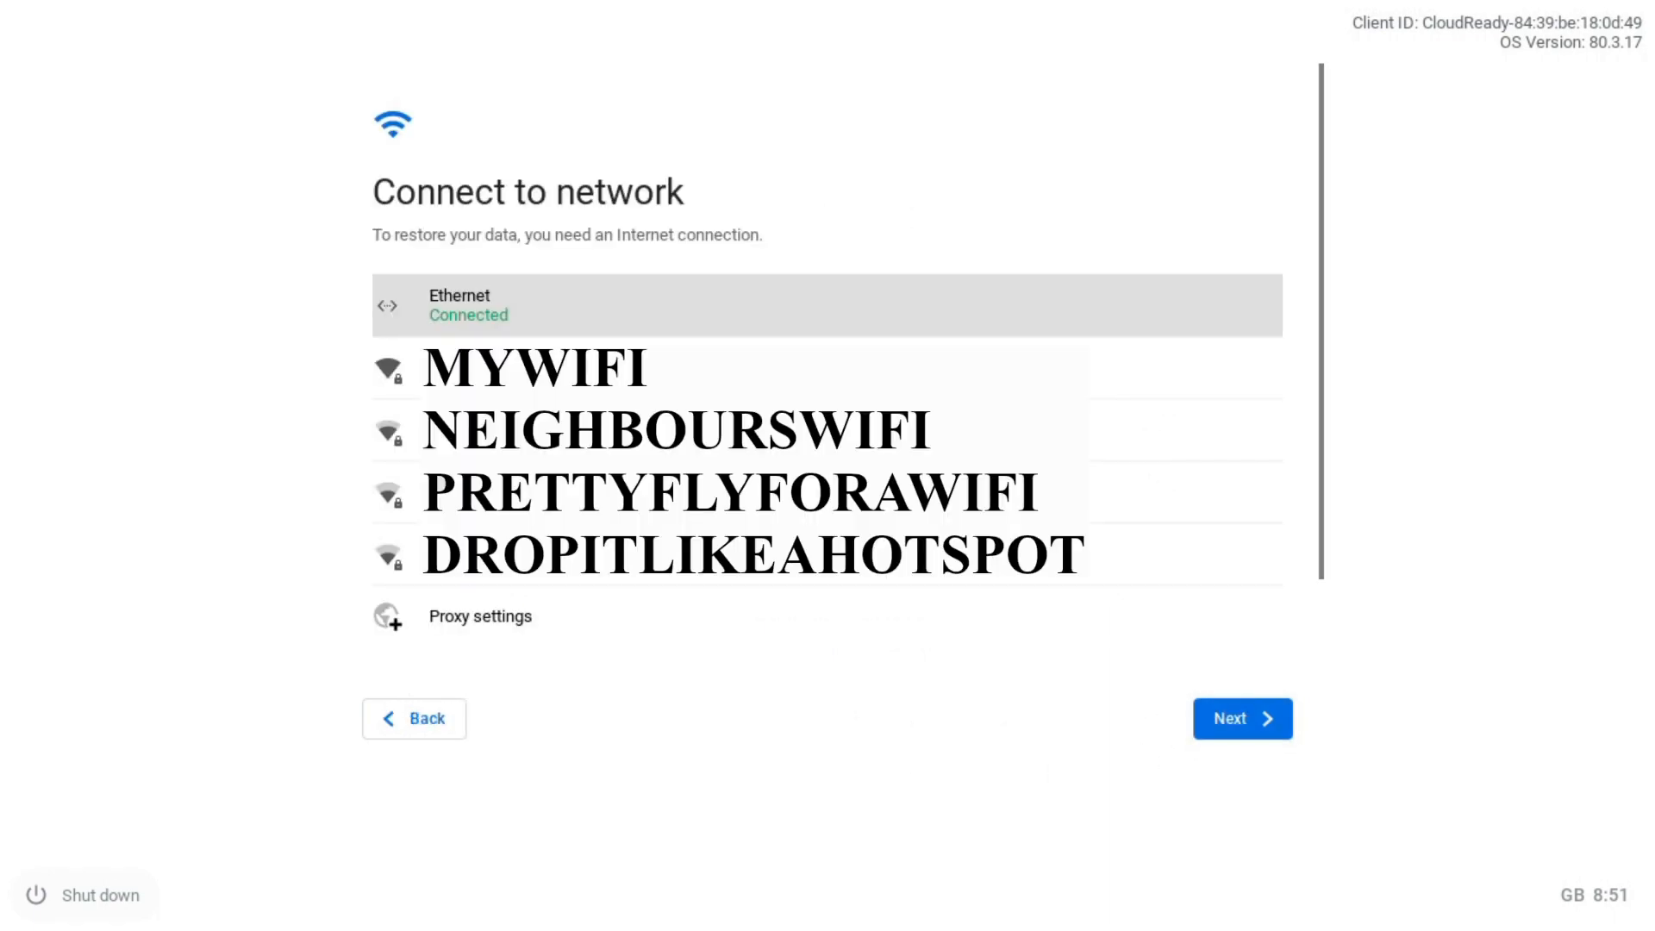
left_click(1249, 728)
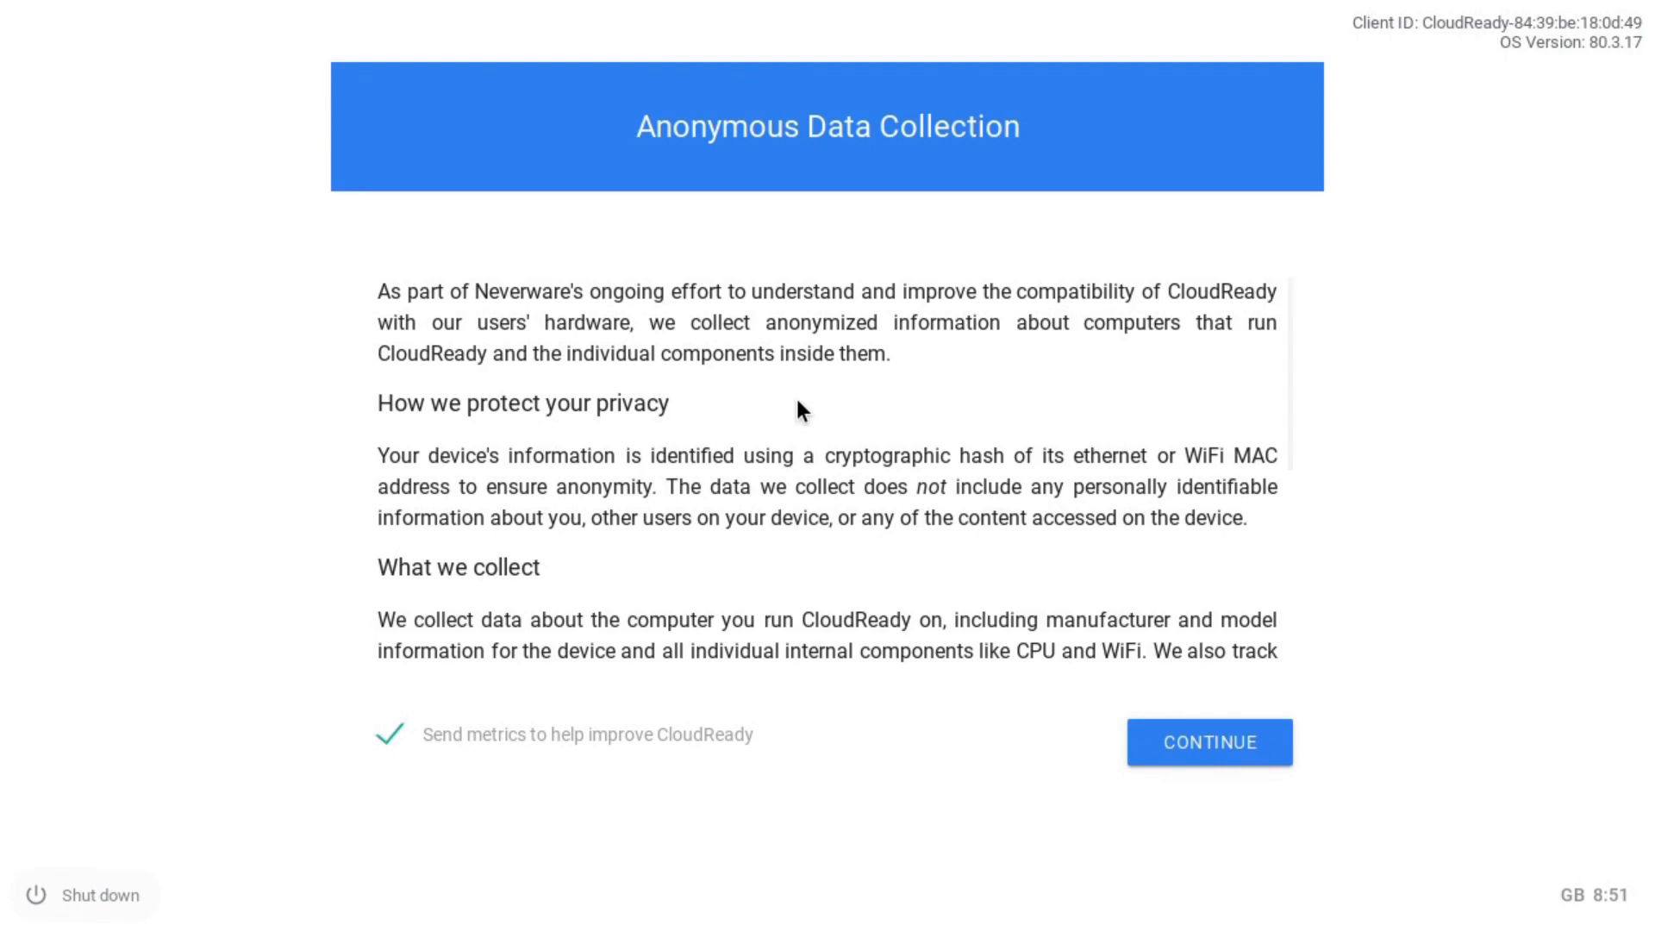
left_click(395, 741)
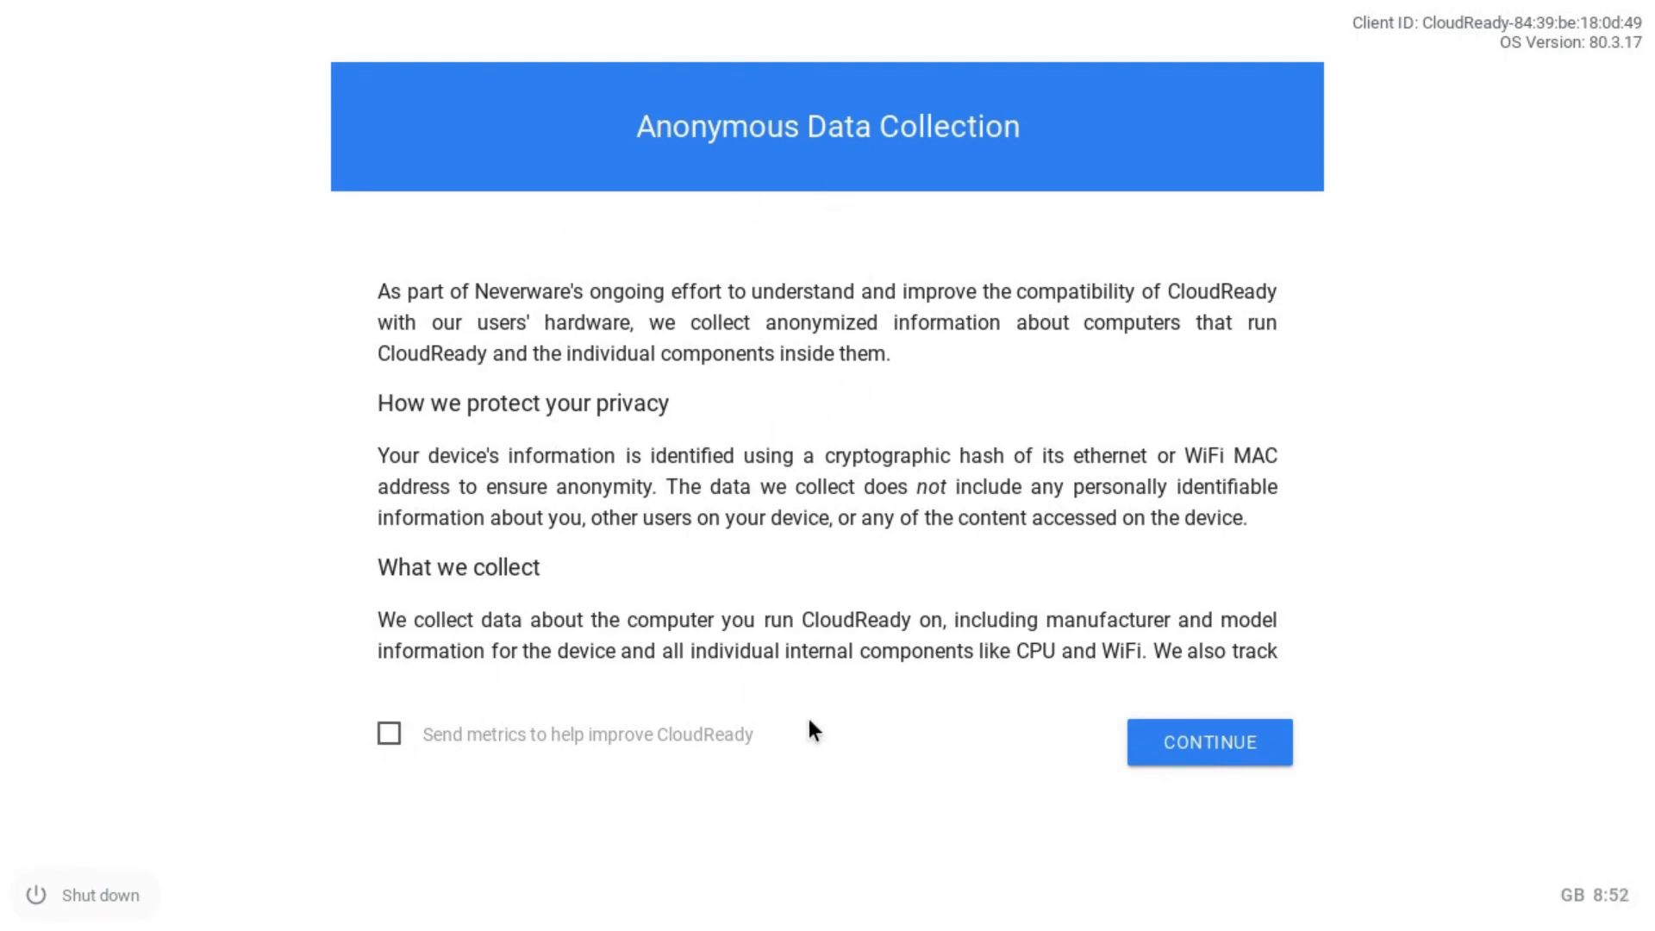
left_click(1208, 761)
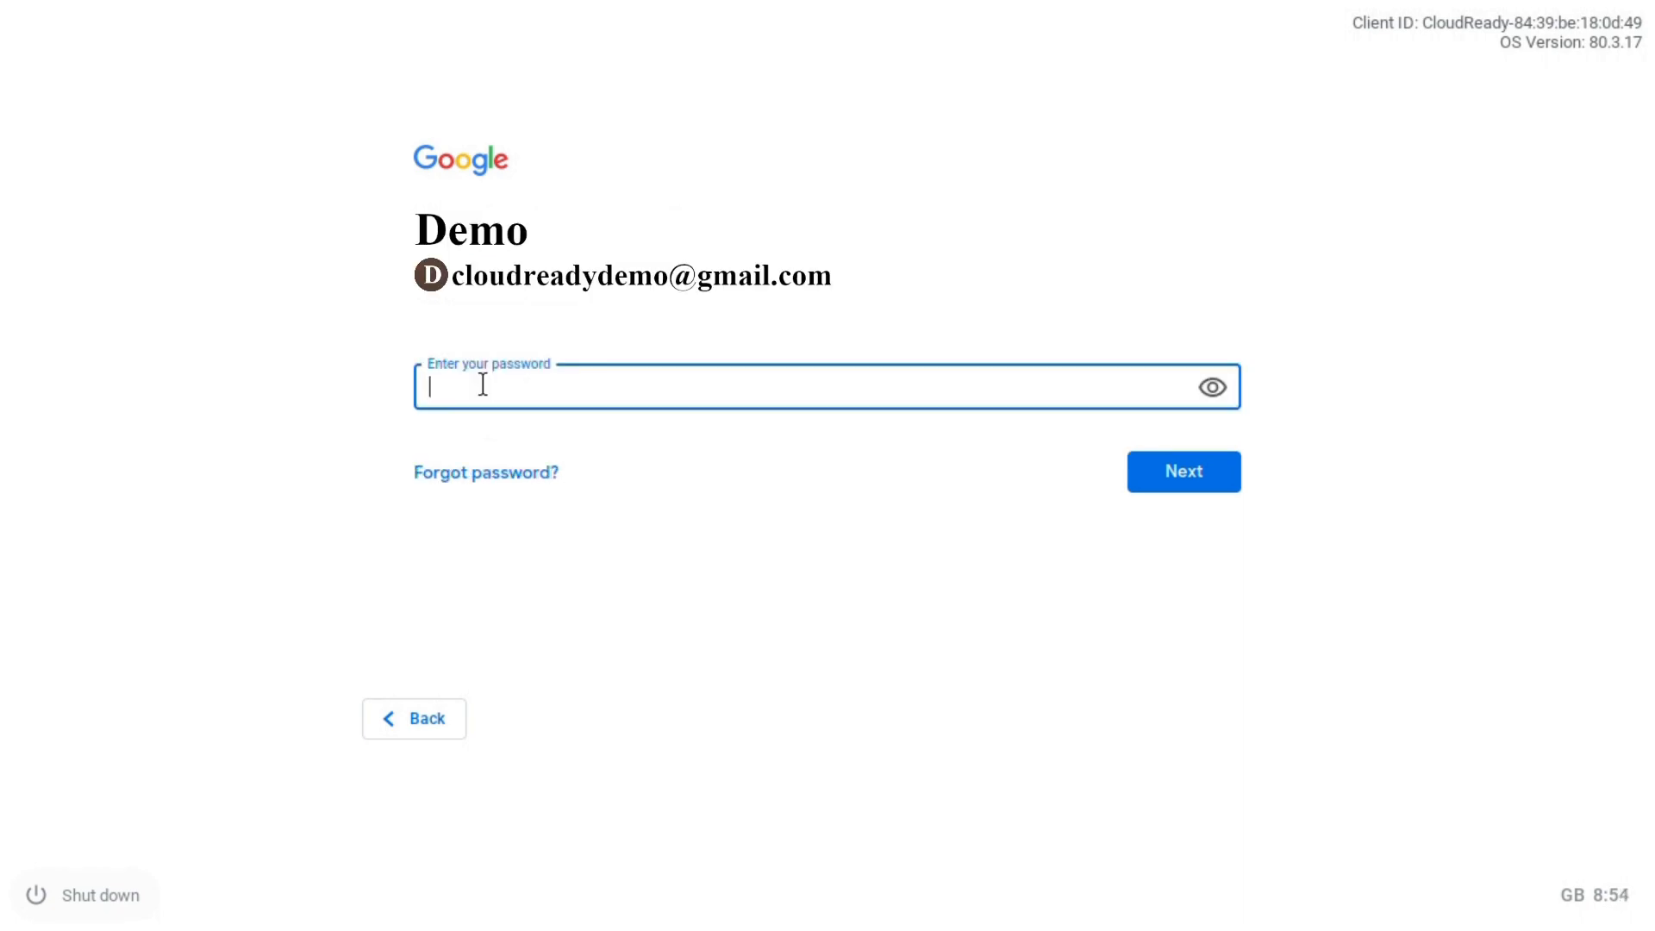
- Enter the Google account password, correcting a typo, and sign in
type("••")
key("BackSpace")
key("BackSpace")
type("•••••••••••••")
key("Return")
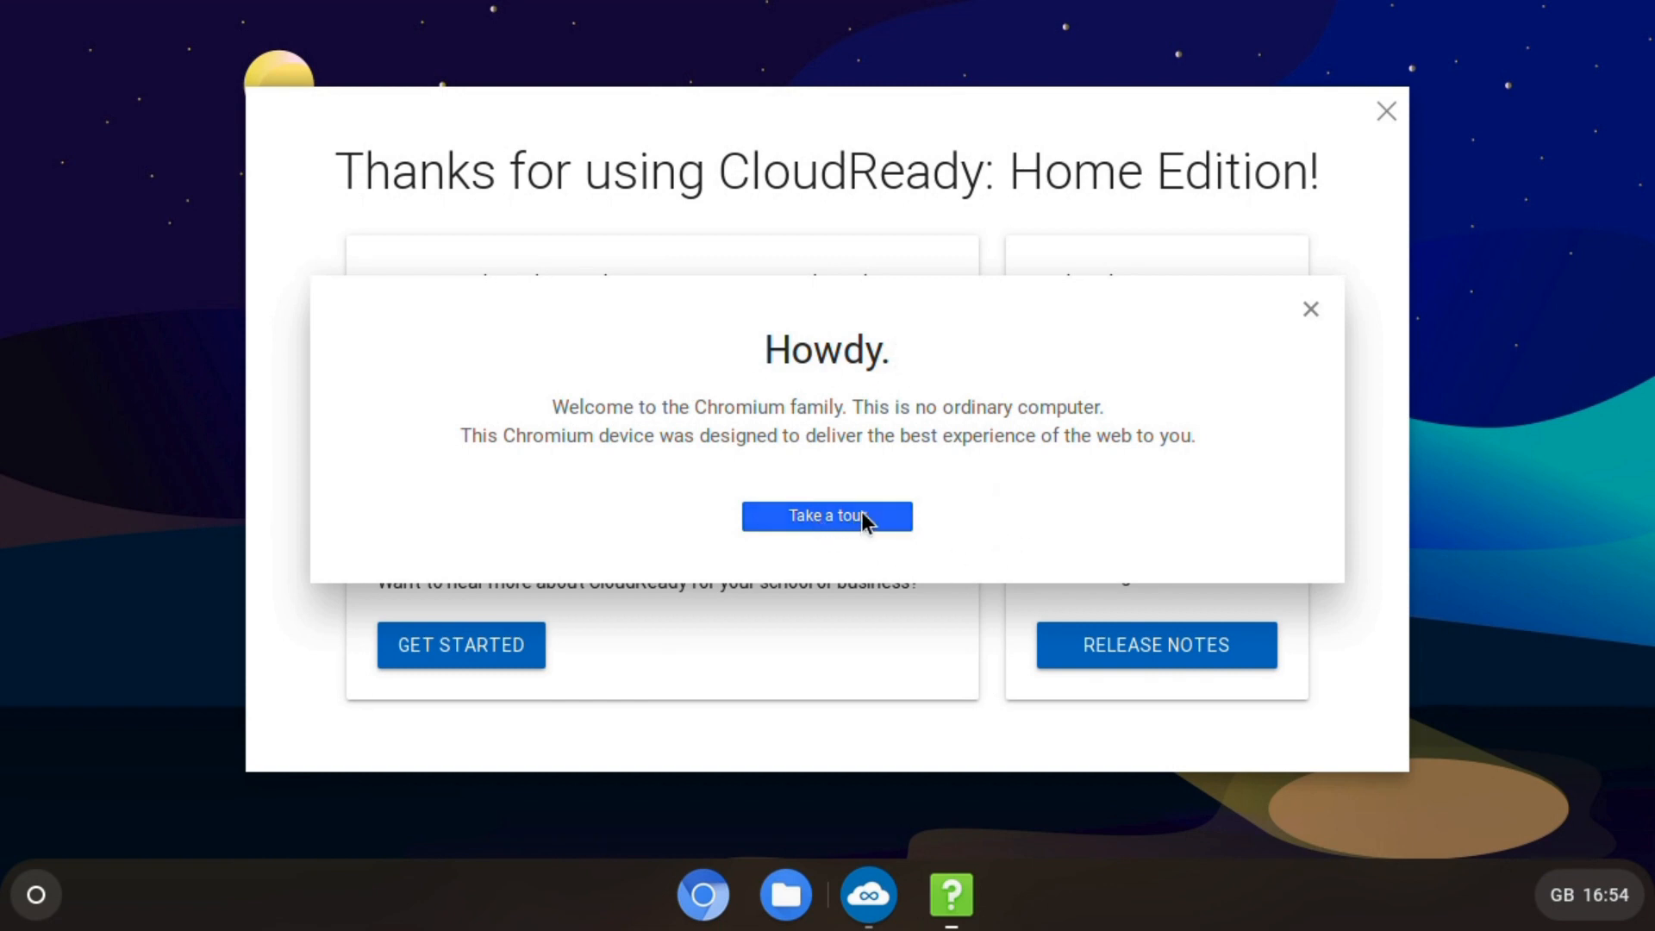
- Close the Howdy dialog and the Thanks for using CloudReady window
left_click(1309, 311)
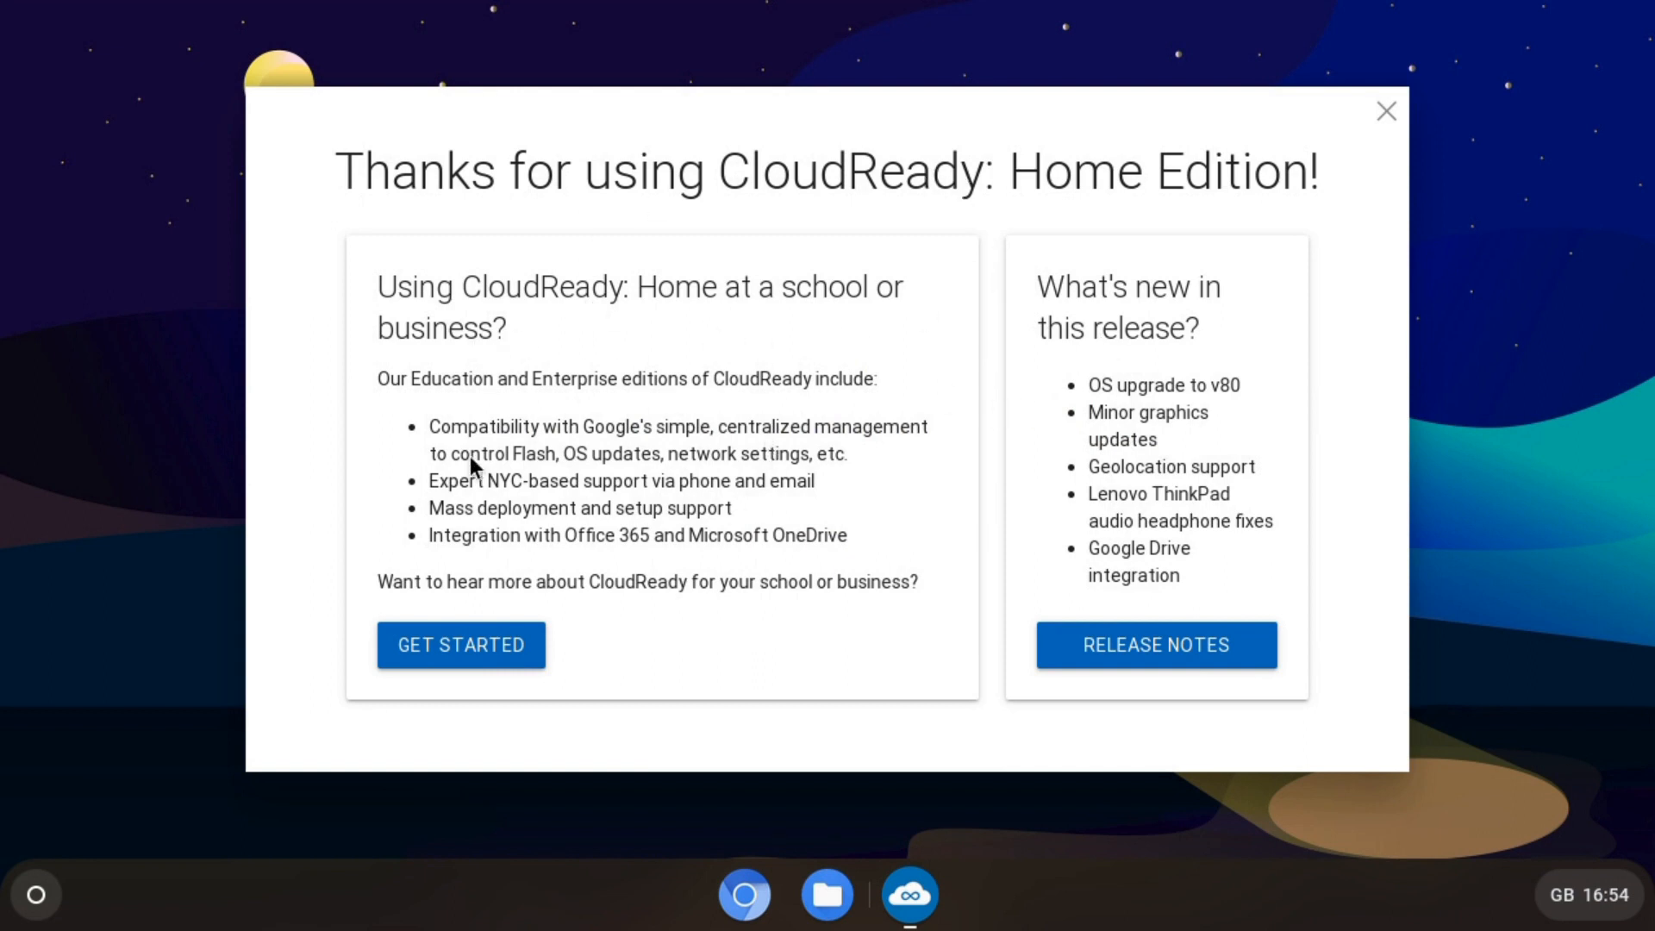
left_click(1385, 111)
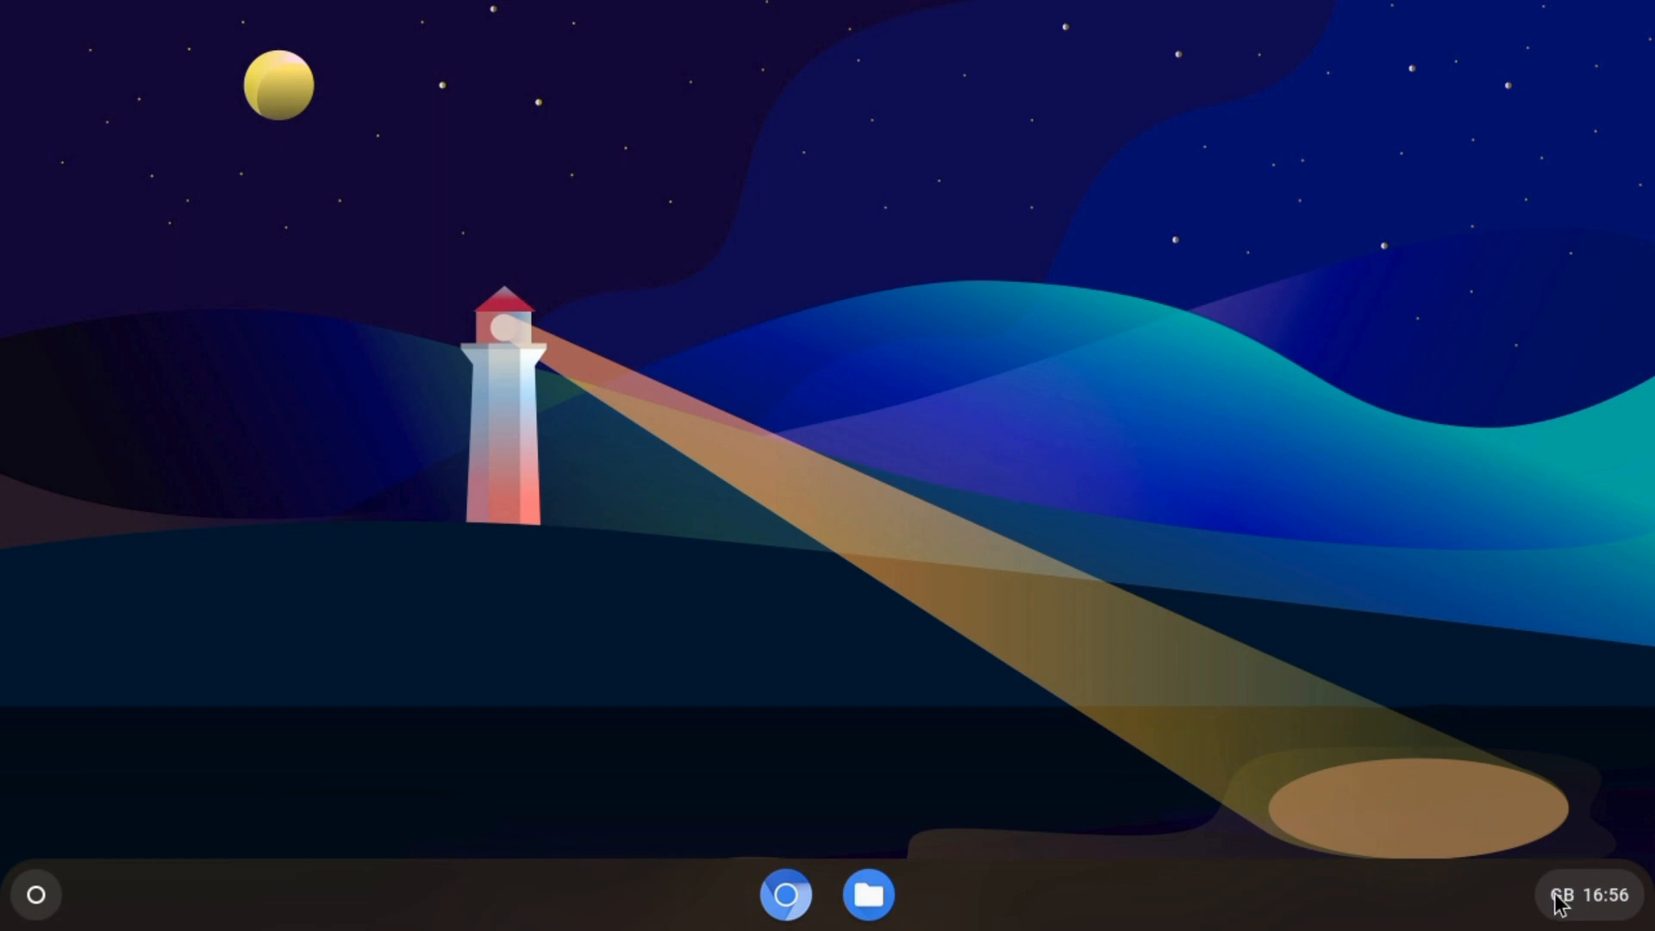
- Sign out from the quick settings power button to reach the login screen
left_click(1610, 898)
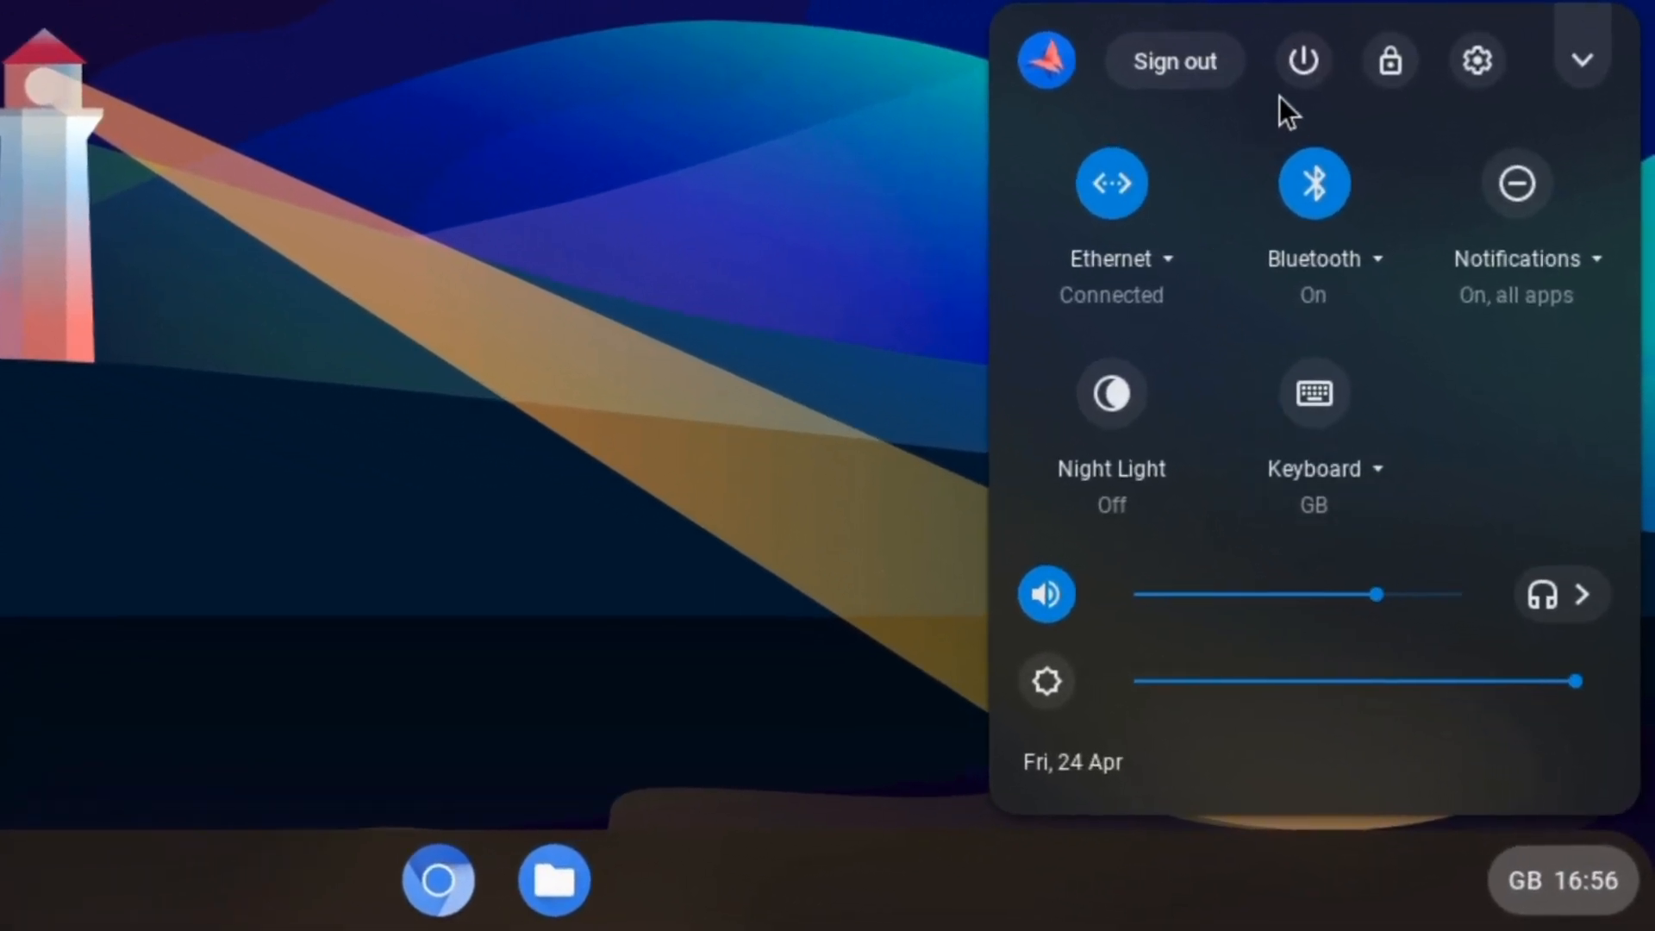
left_click(1310, 59)
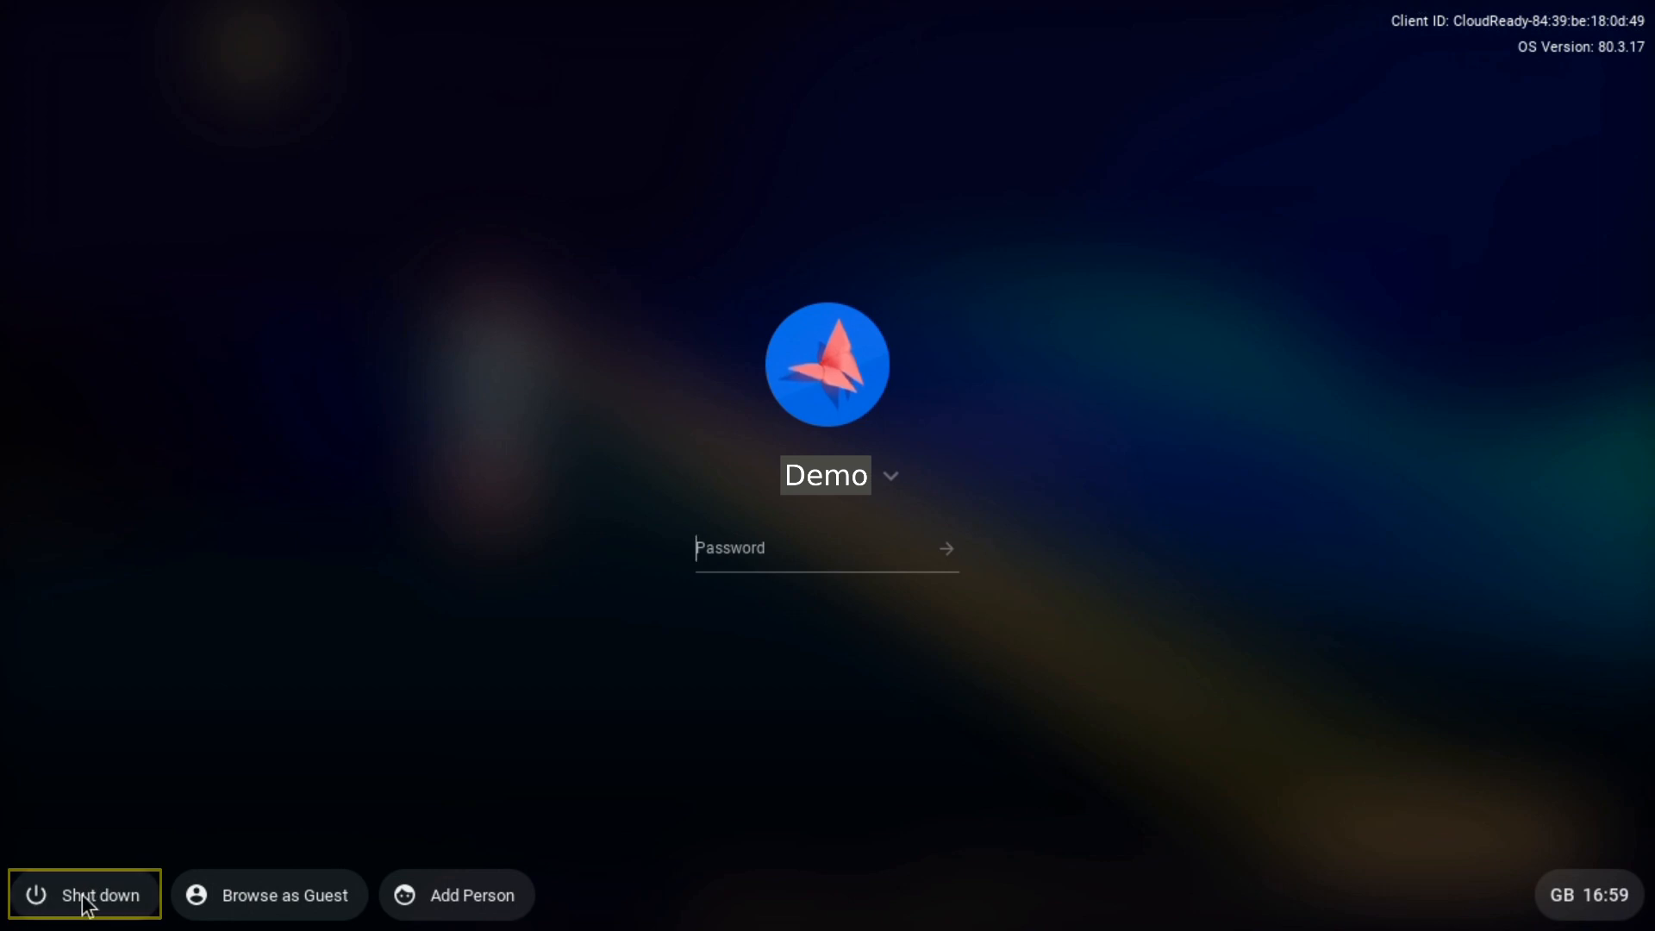
left_click(250, 895)
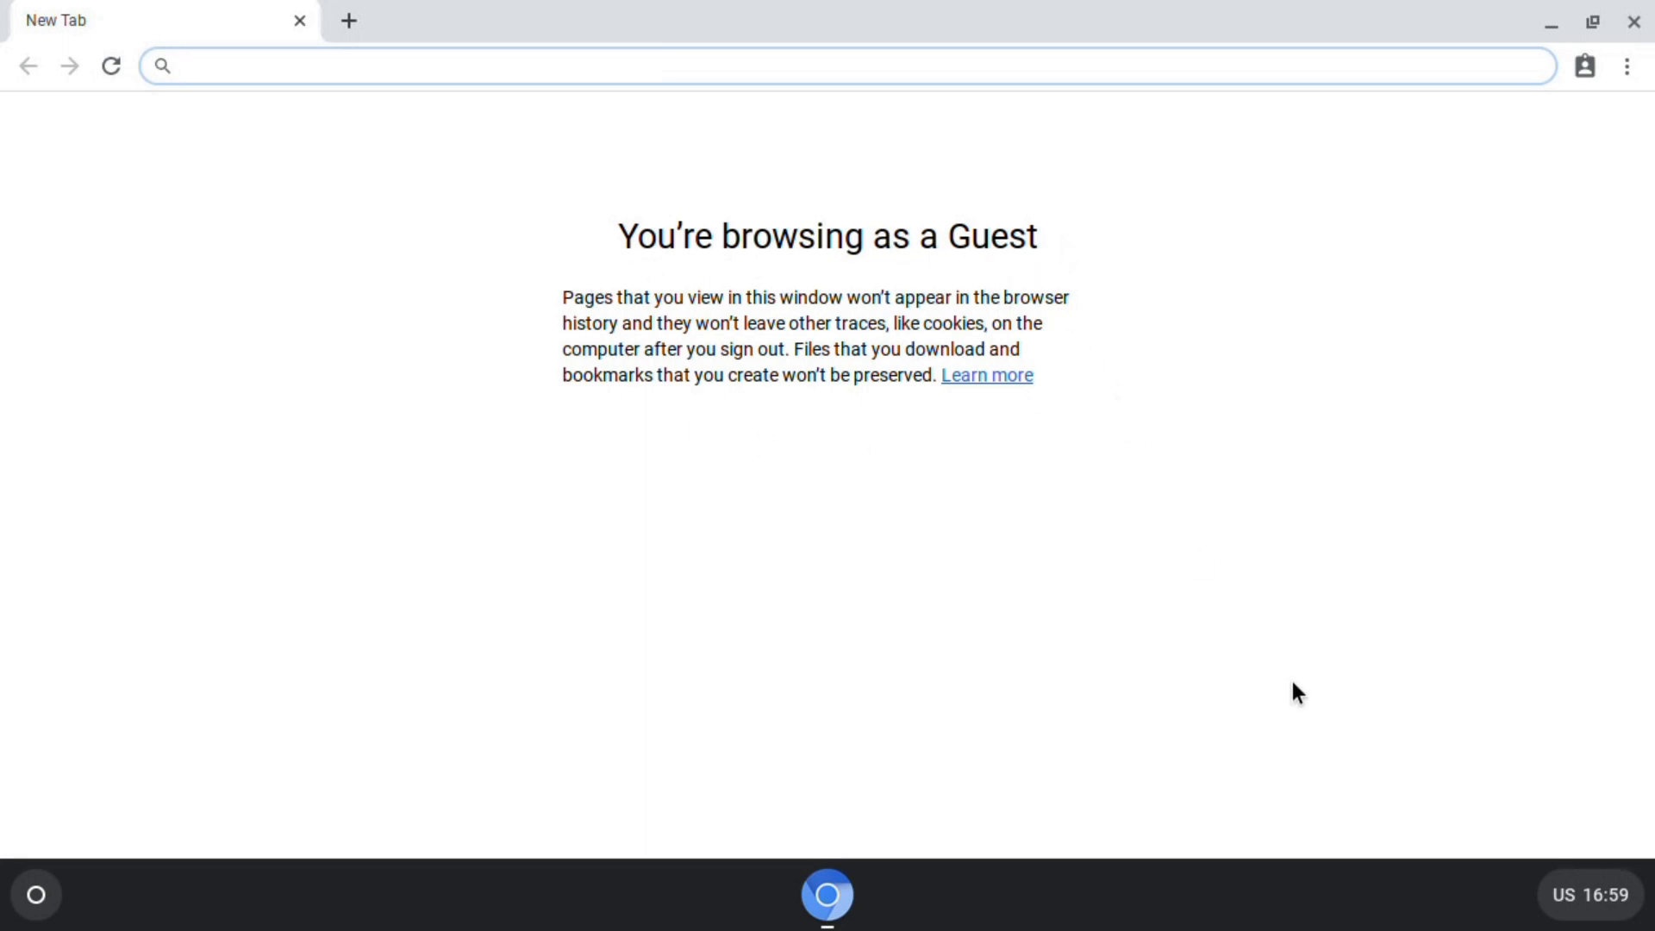
left_click(1588, 910)
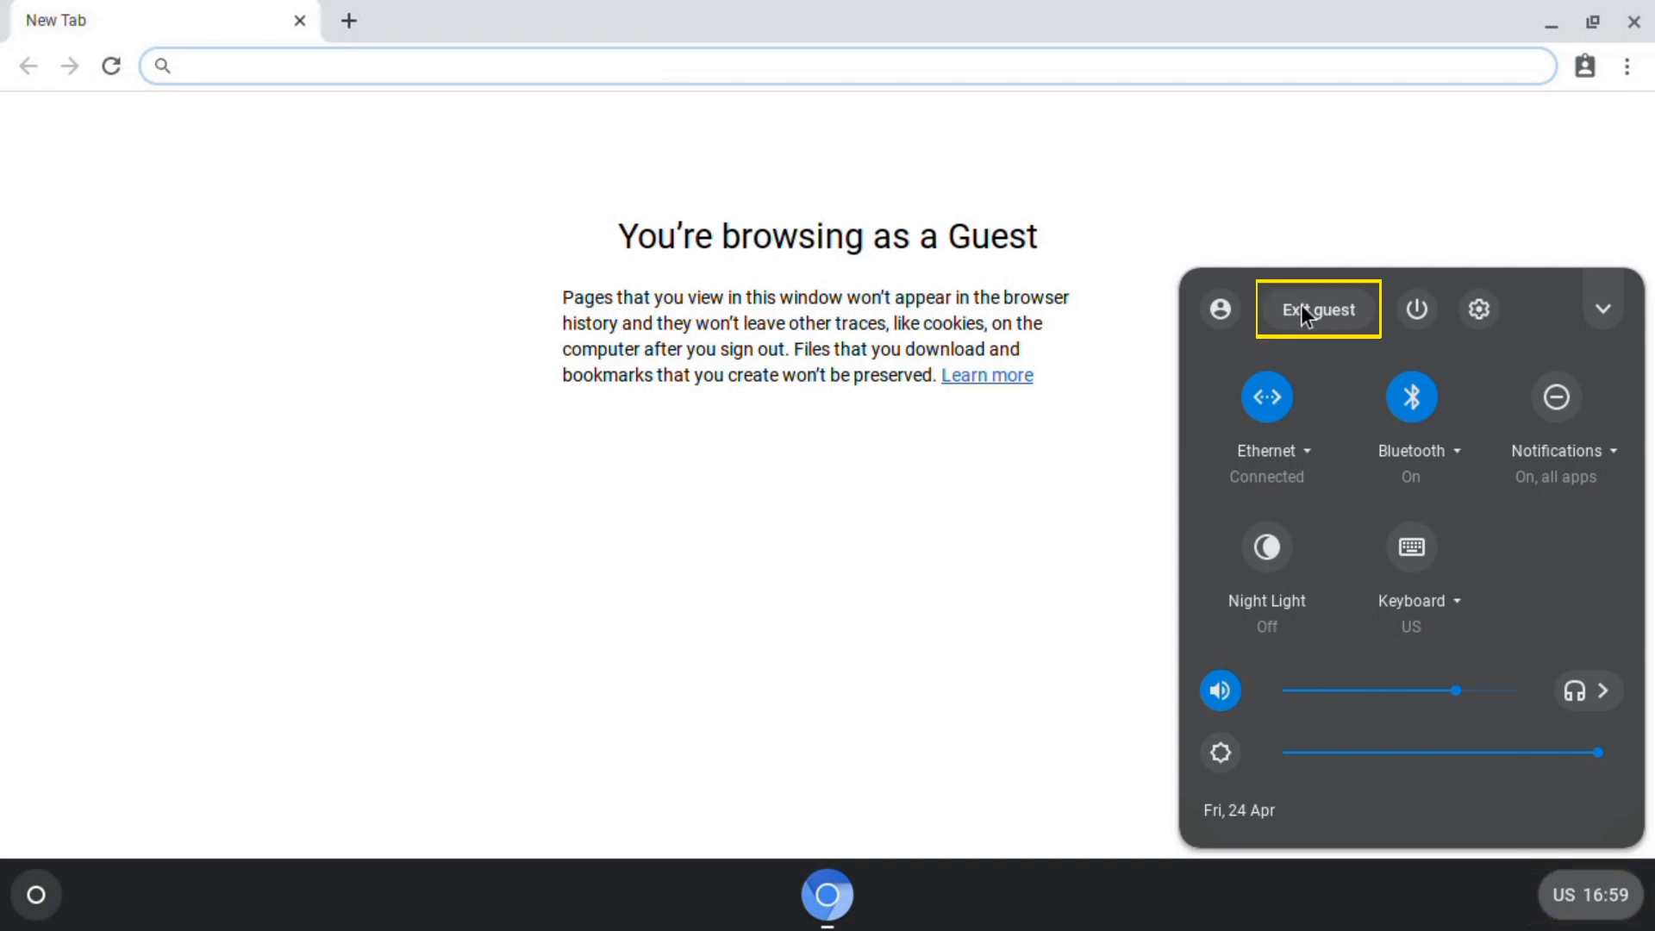
left_click(1307, 316)
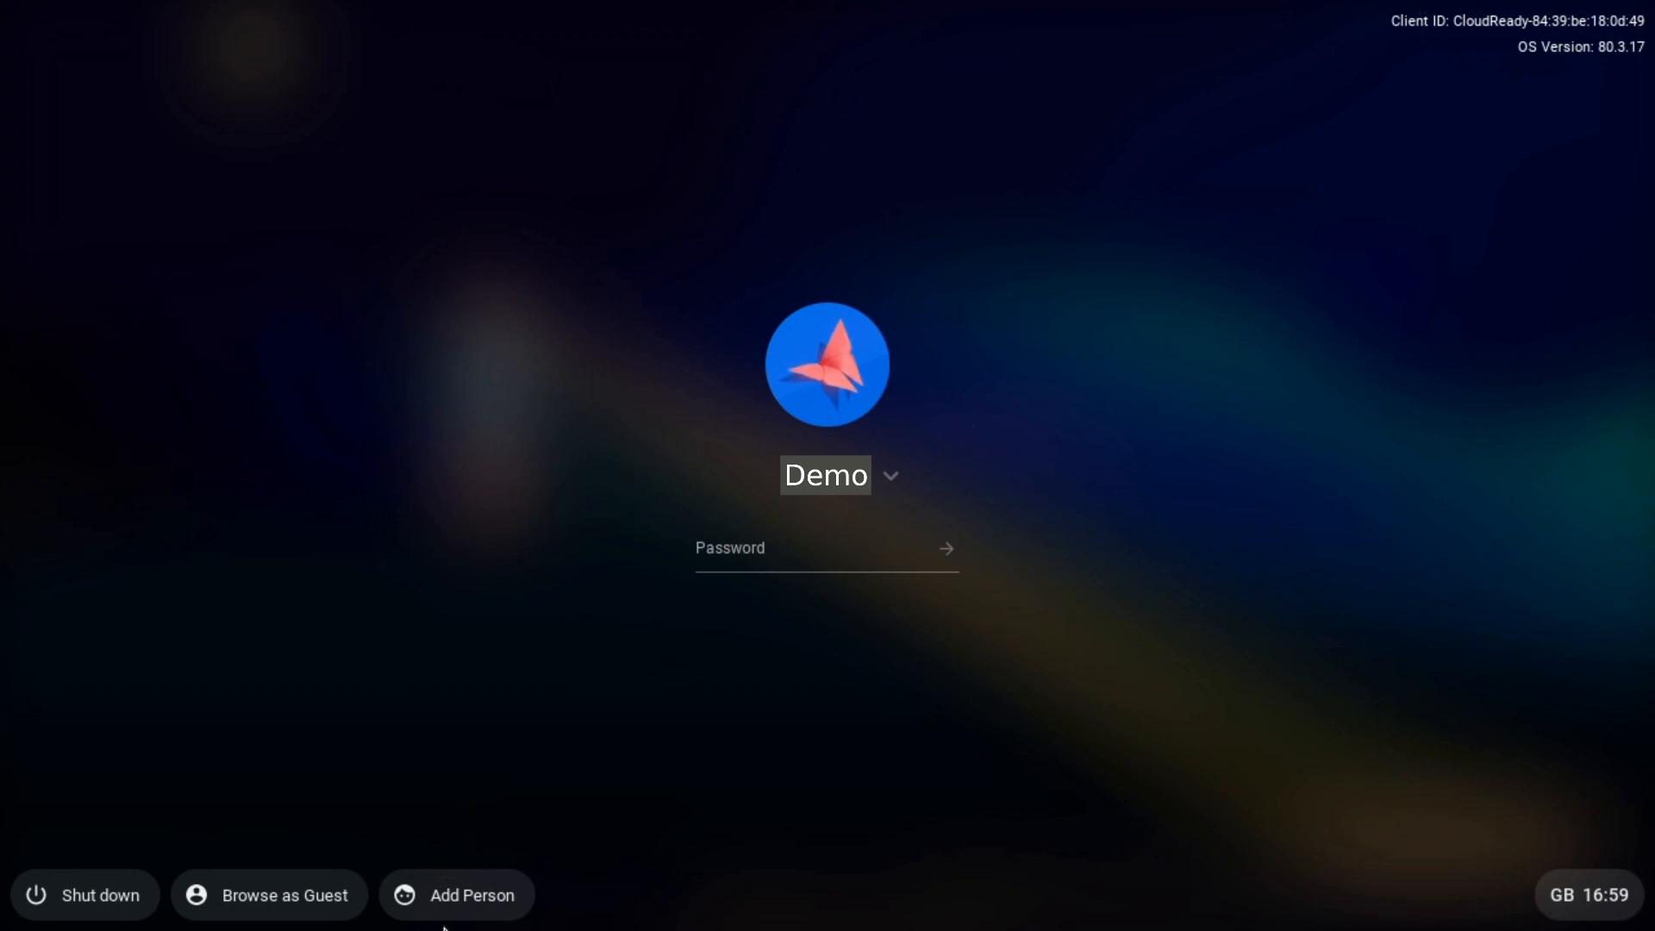
left_click(450, 898)
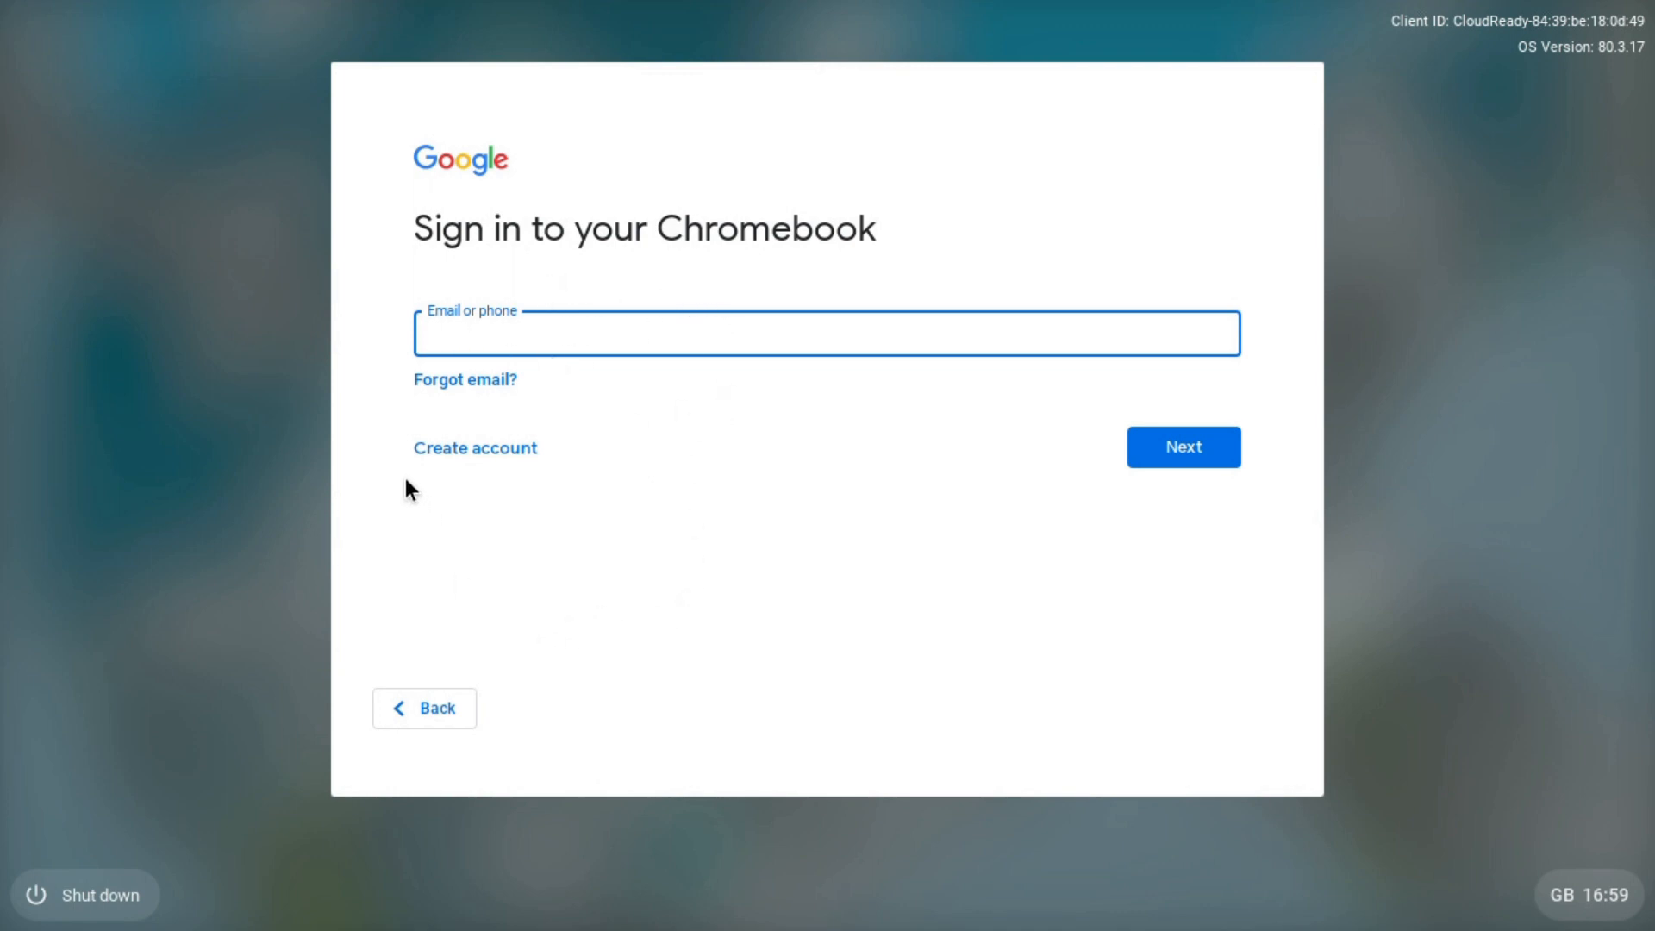
left_click(438, 713)
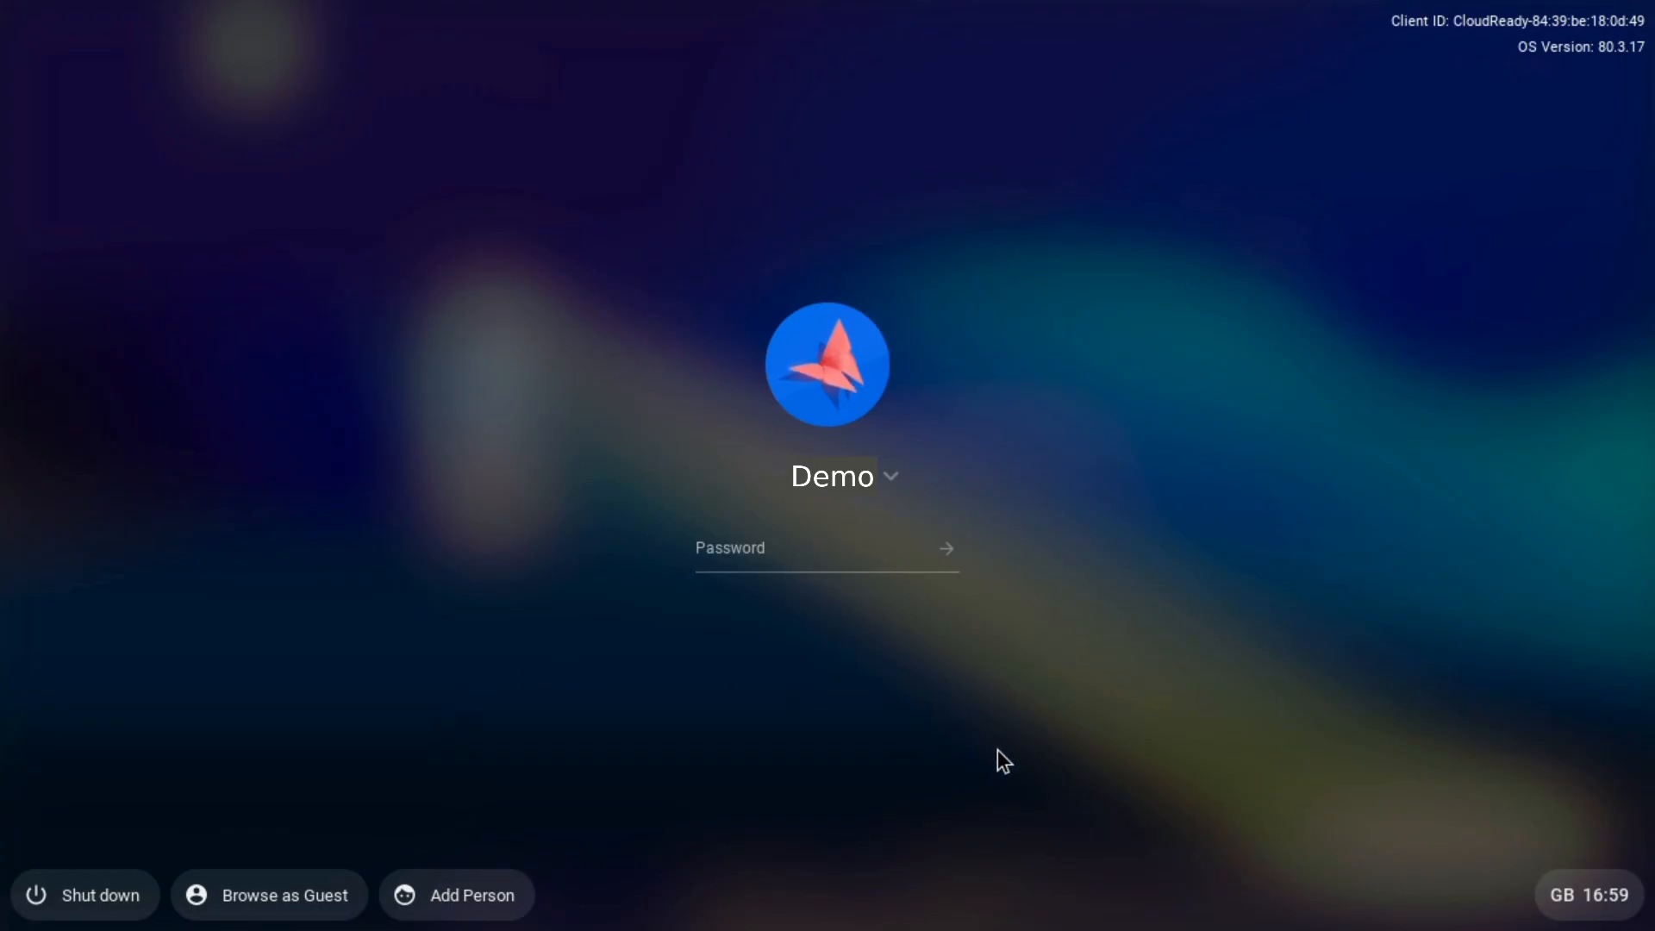
- Sign back in with the account password and close the Chrome window
type("***")
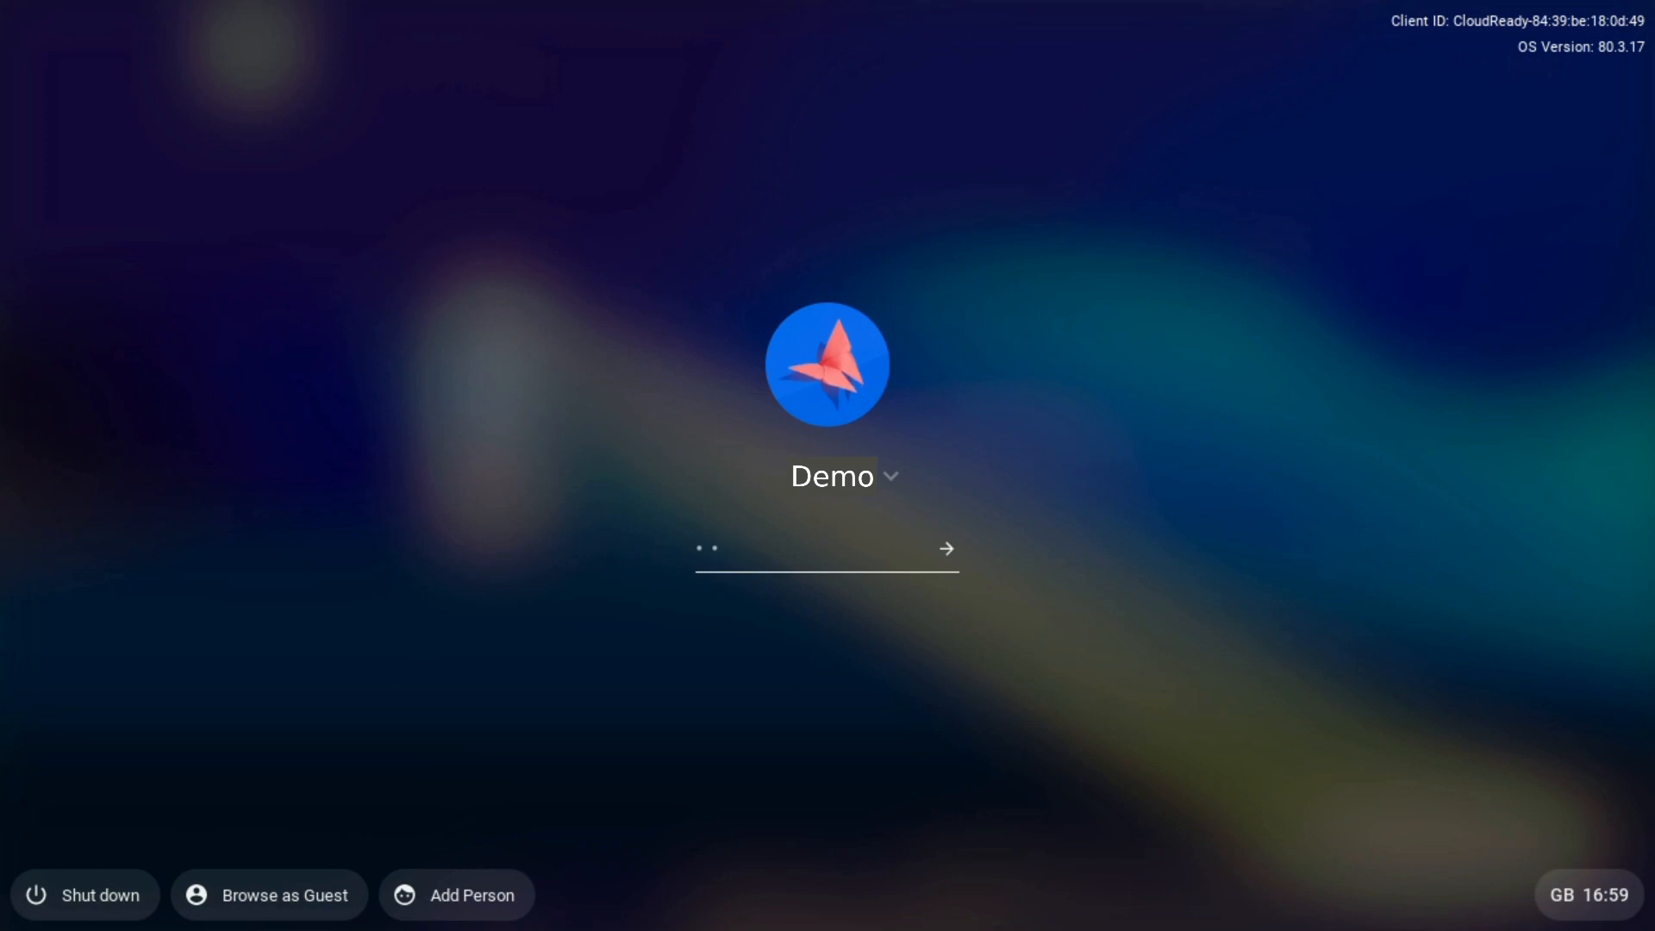
type("********")
key("Return")
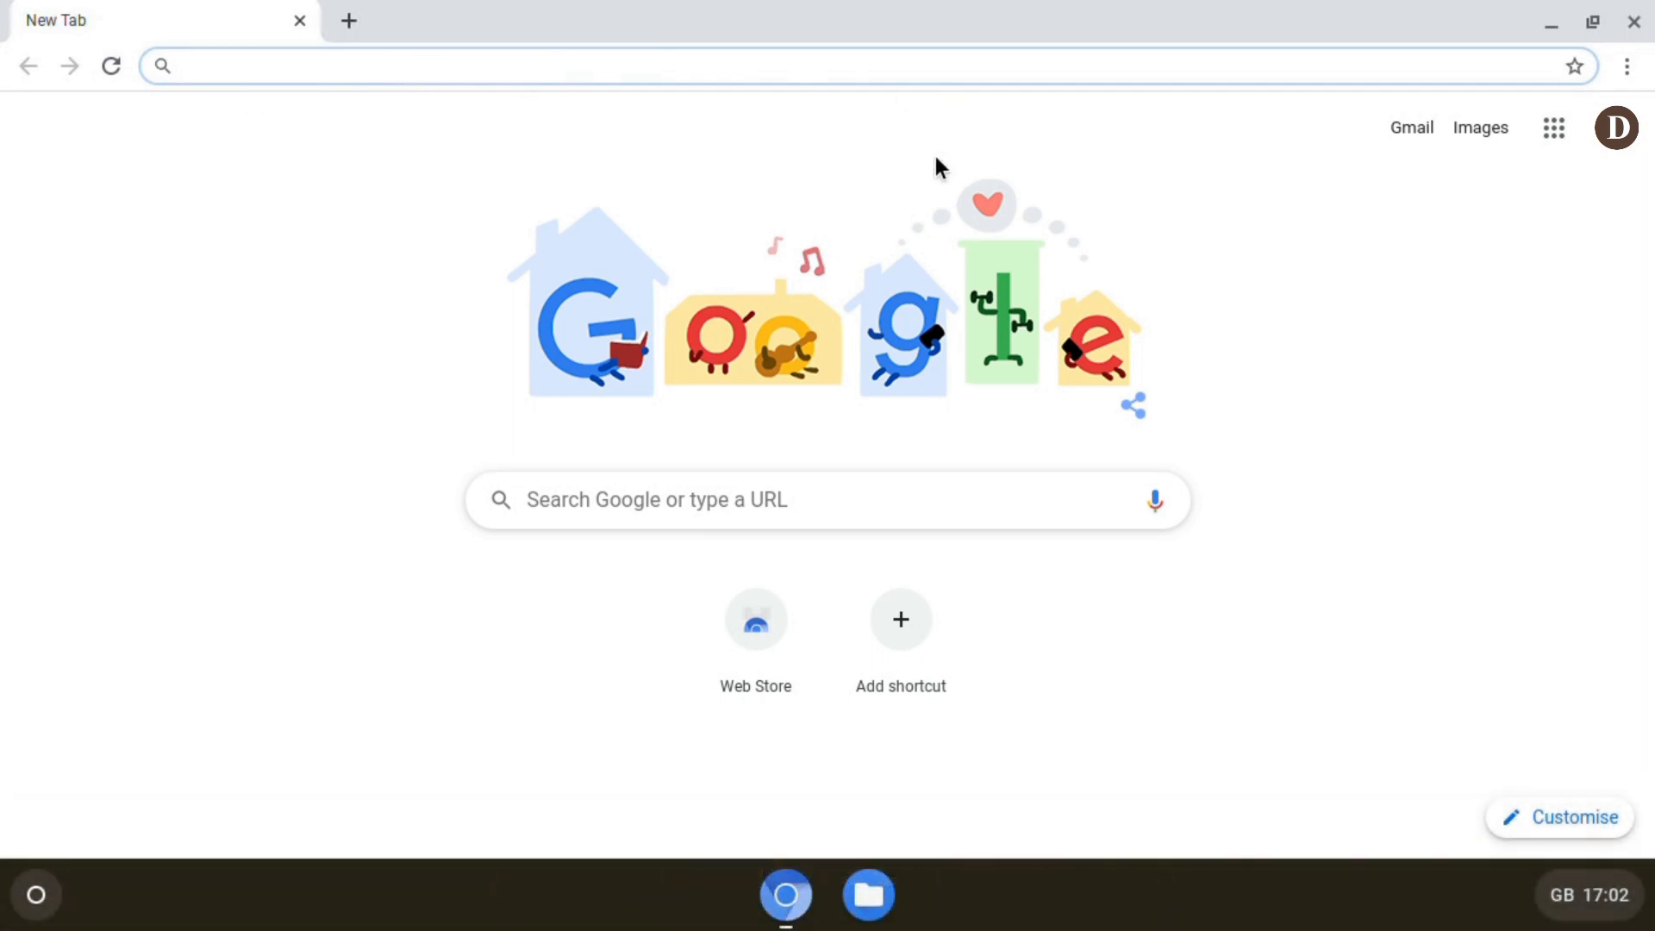
left_click(1631, 24)
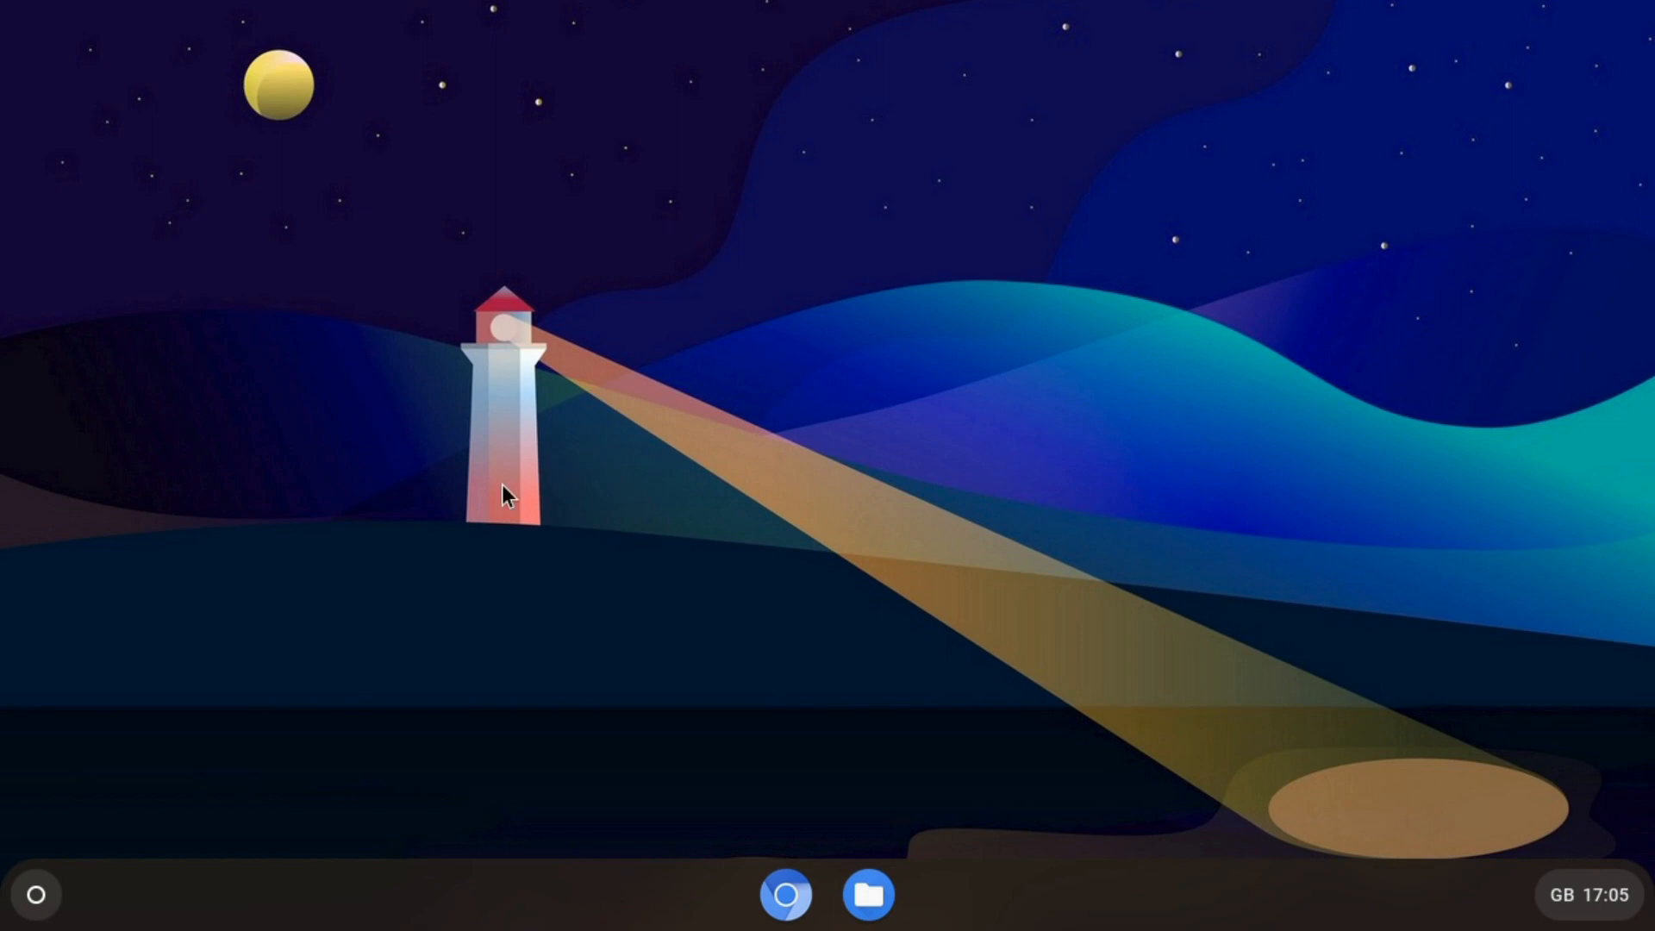
- Launch VirtualBox from the second page of the expanded app launcher
left_click(35, 897)
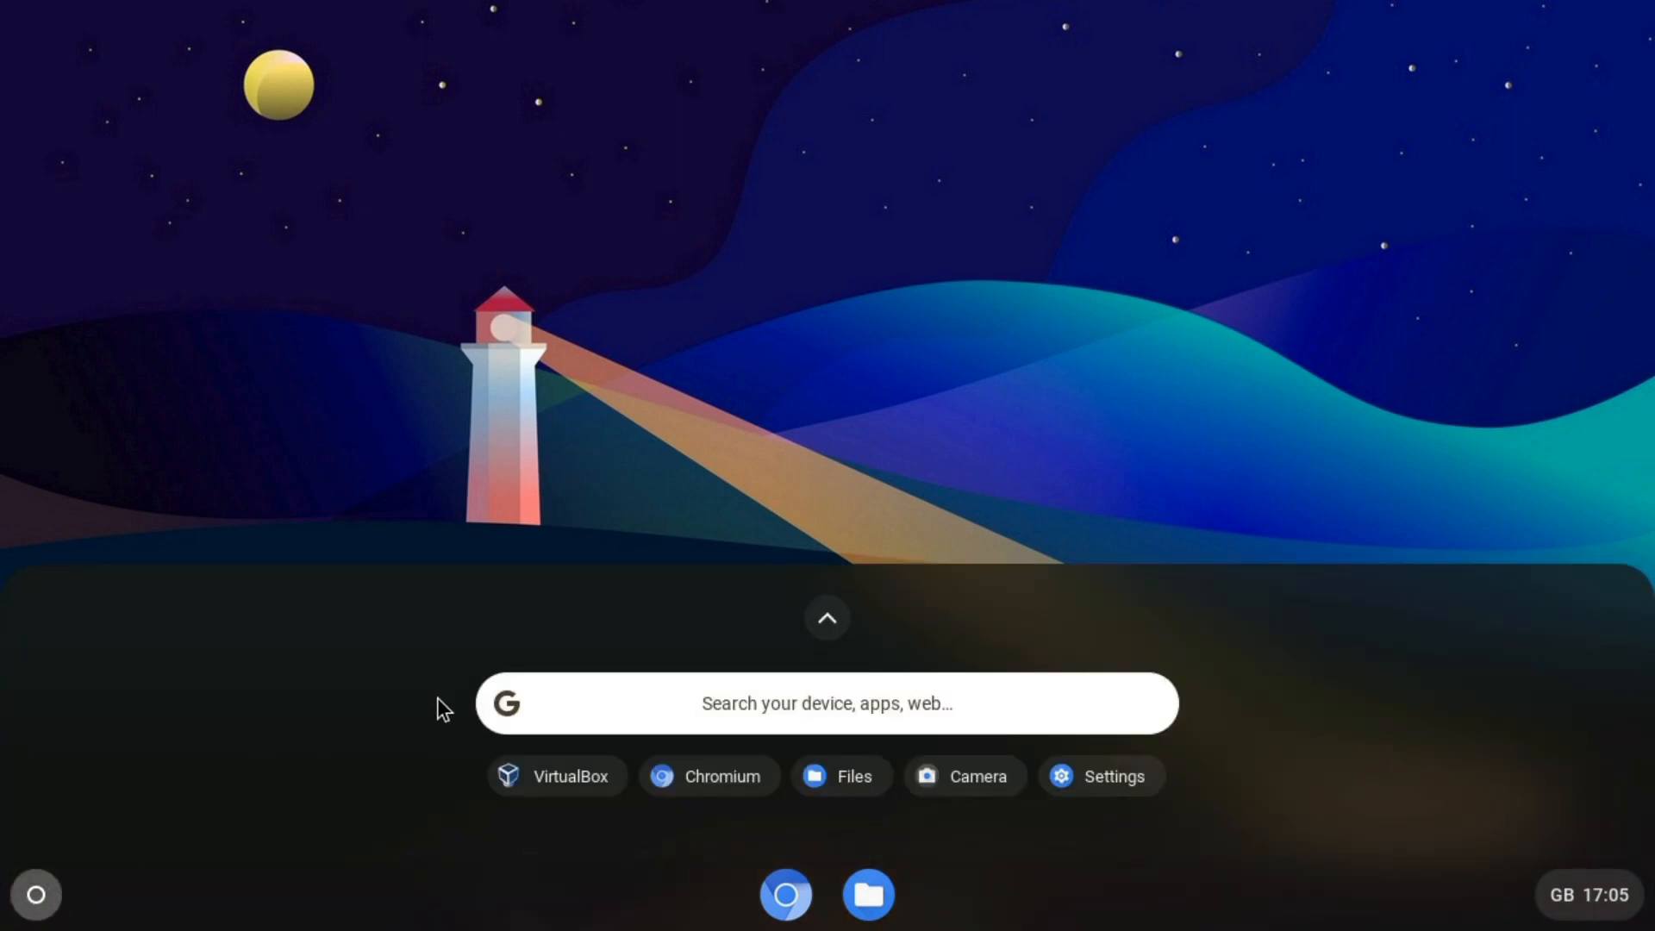
left_click(823, 620)
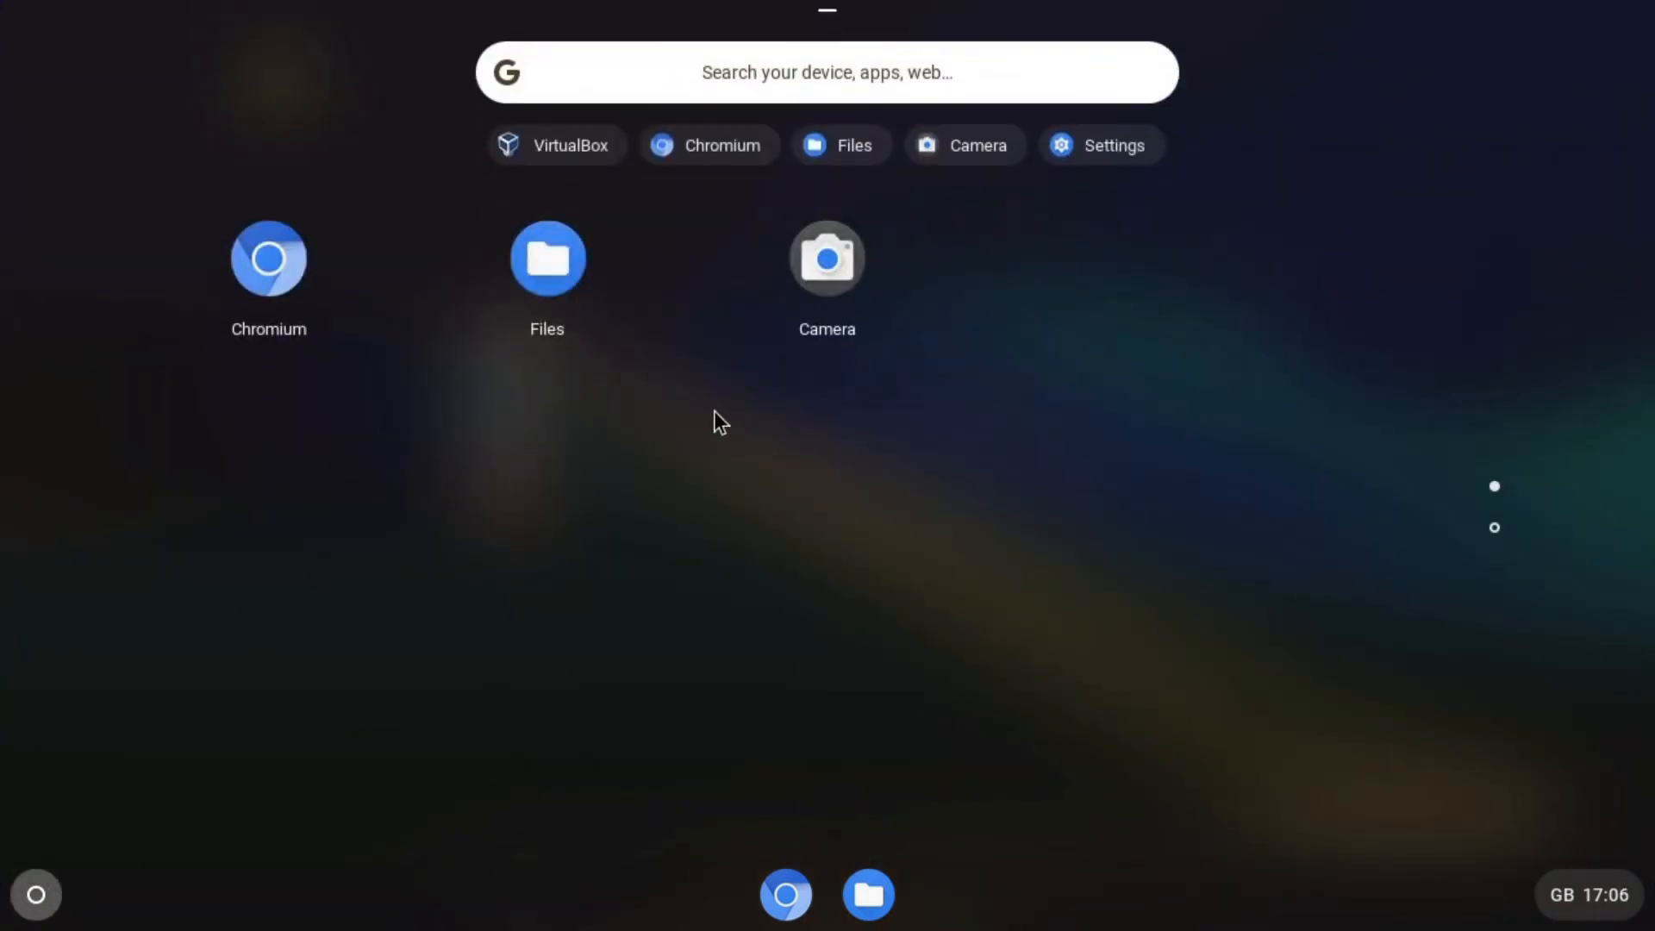
left_click(1501, 531)
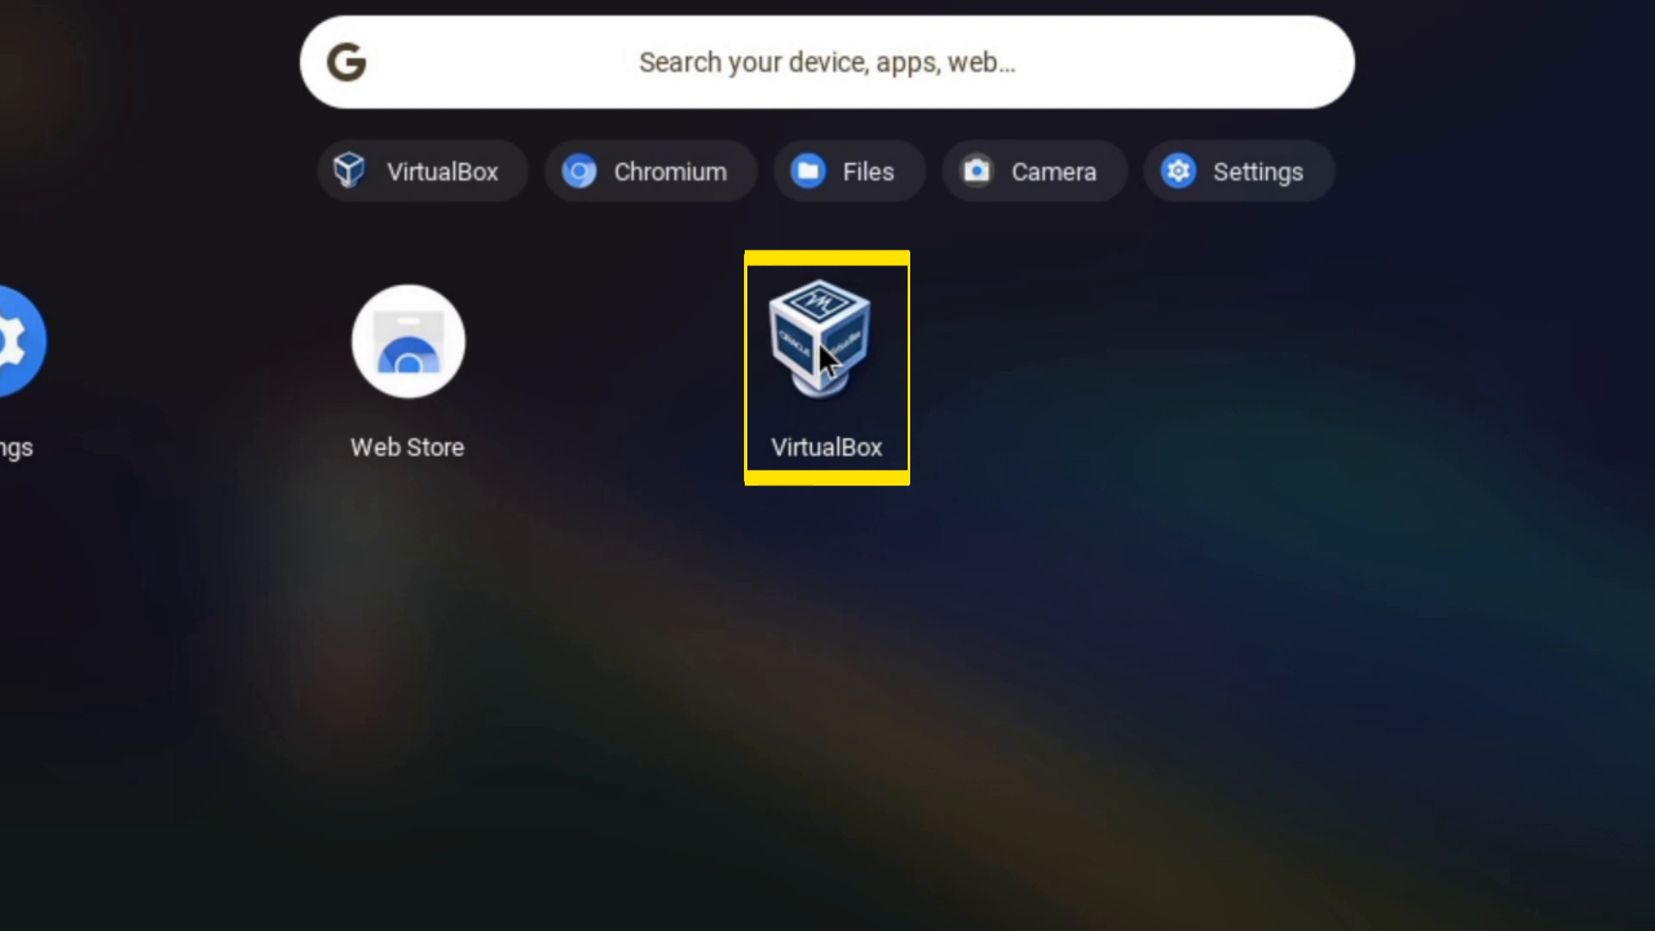
left_click(819, 341)
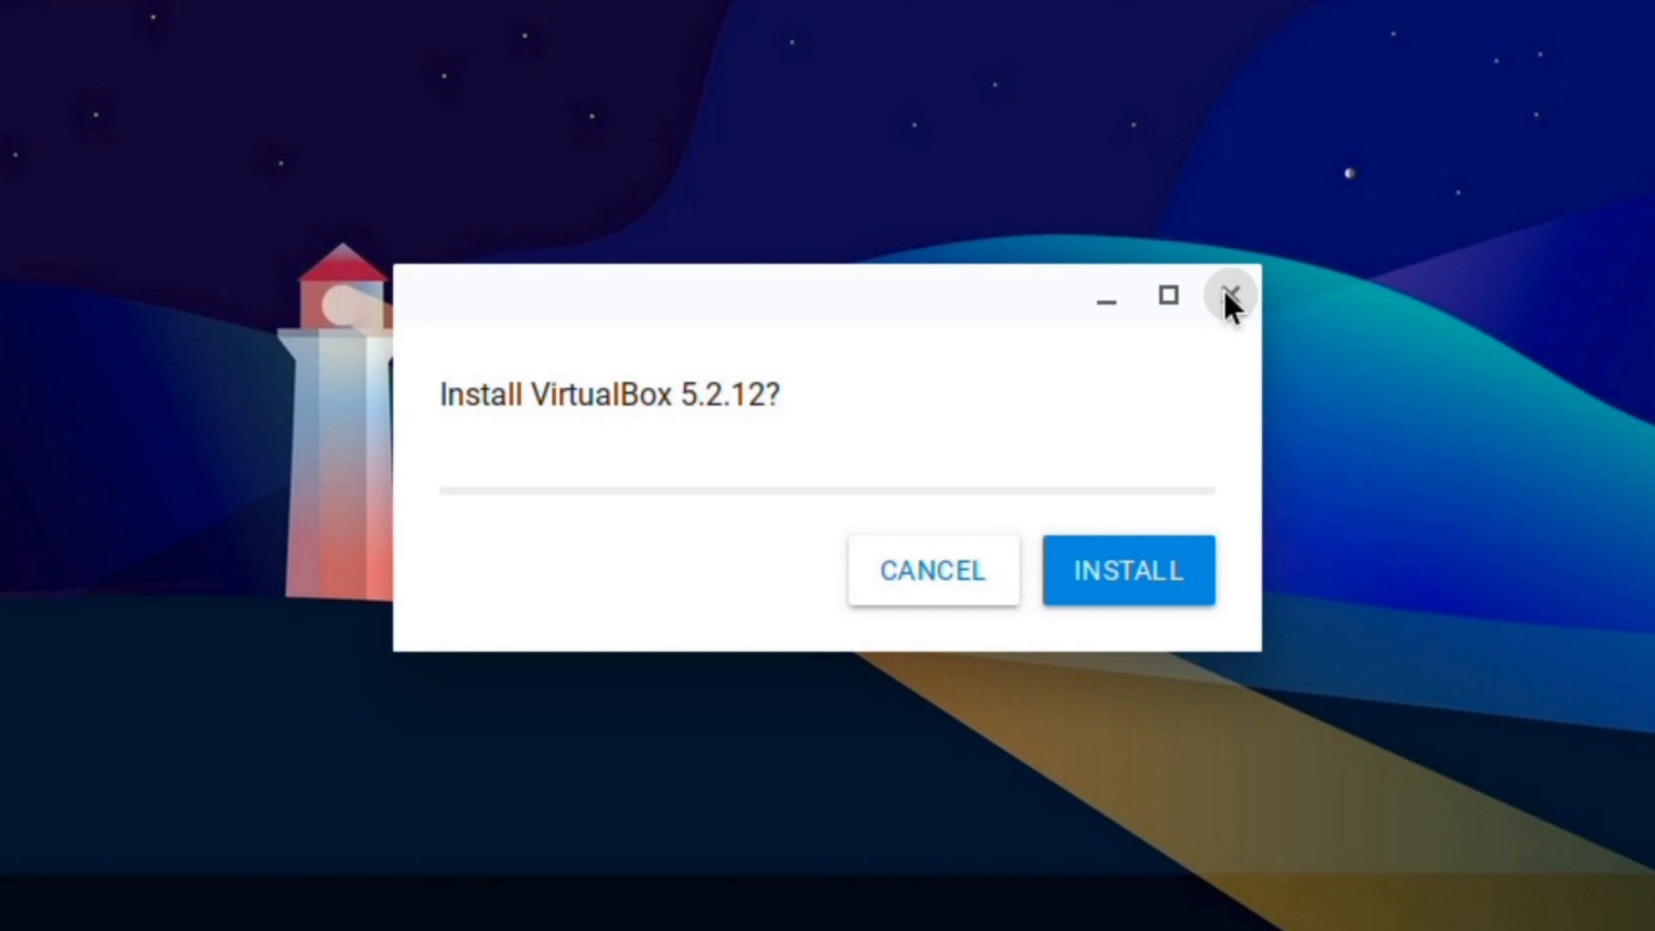
- Dismiss the Install VirtualBox 5.2.12 prompt without installing
left_click(1226, 293)
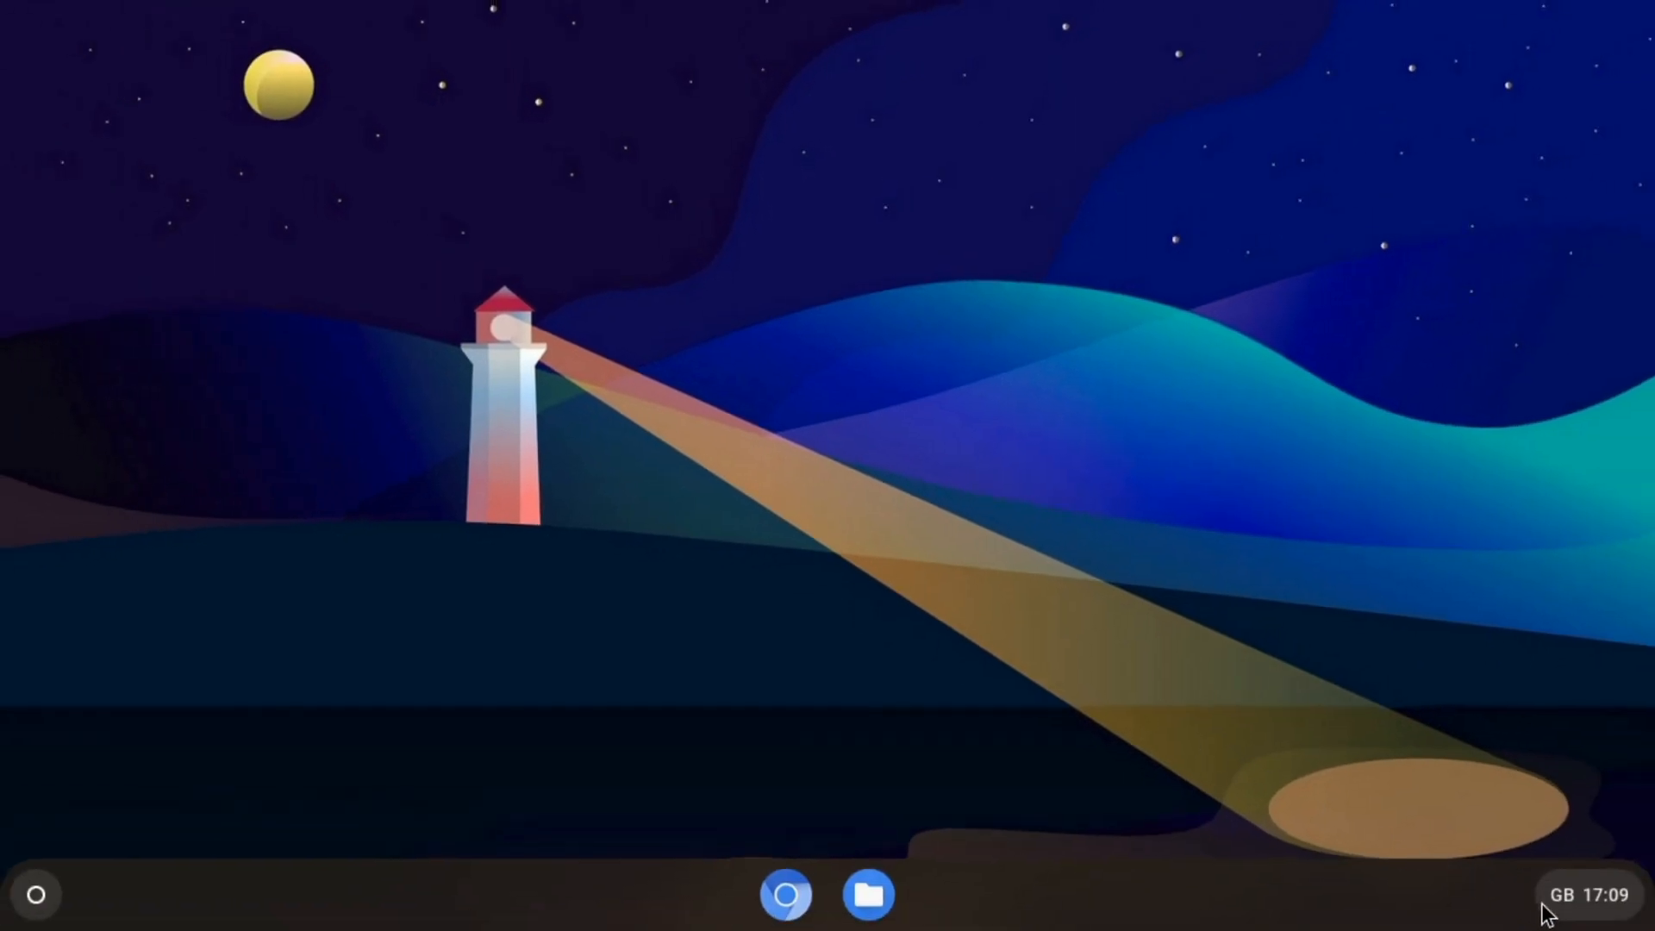
- Go to Settings > Linux (Beta) and choose Turn on to begin setup
left_click(1608, 898)
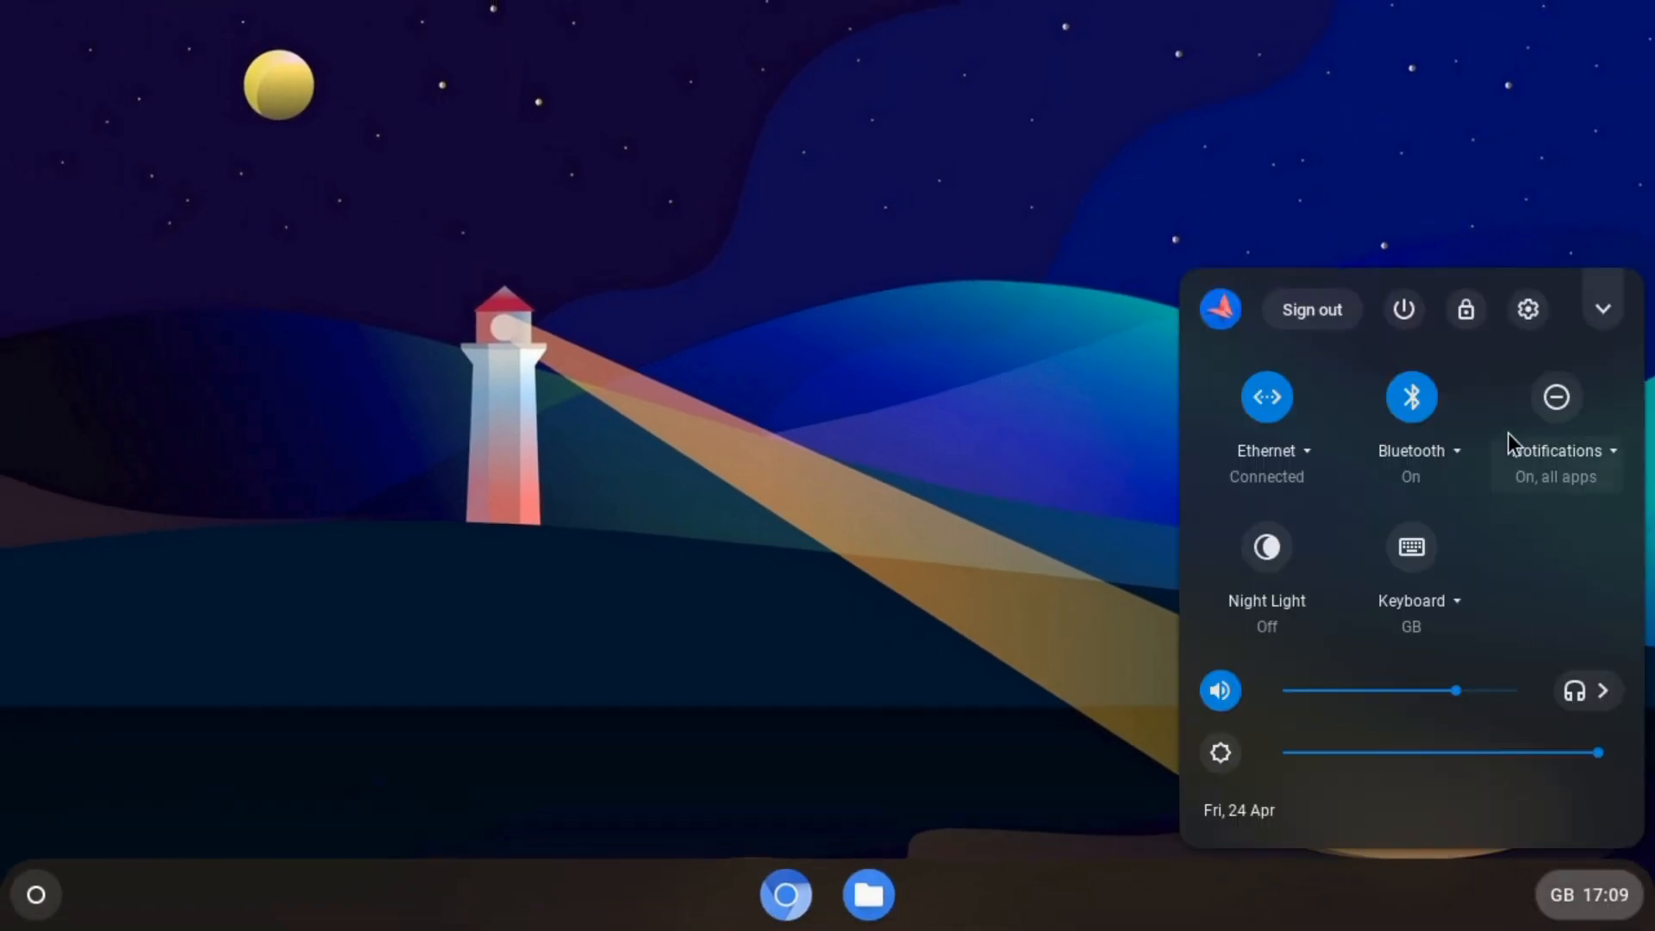
left_click(1529, 310)
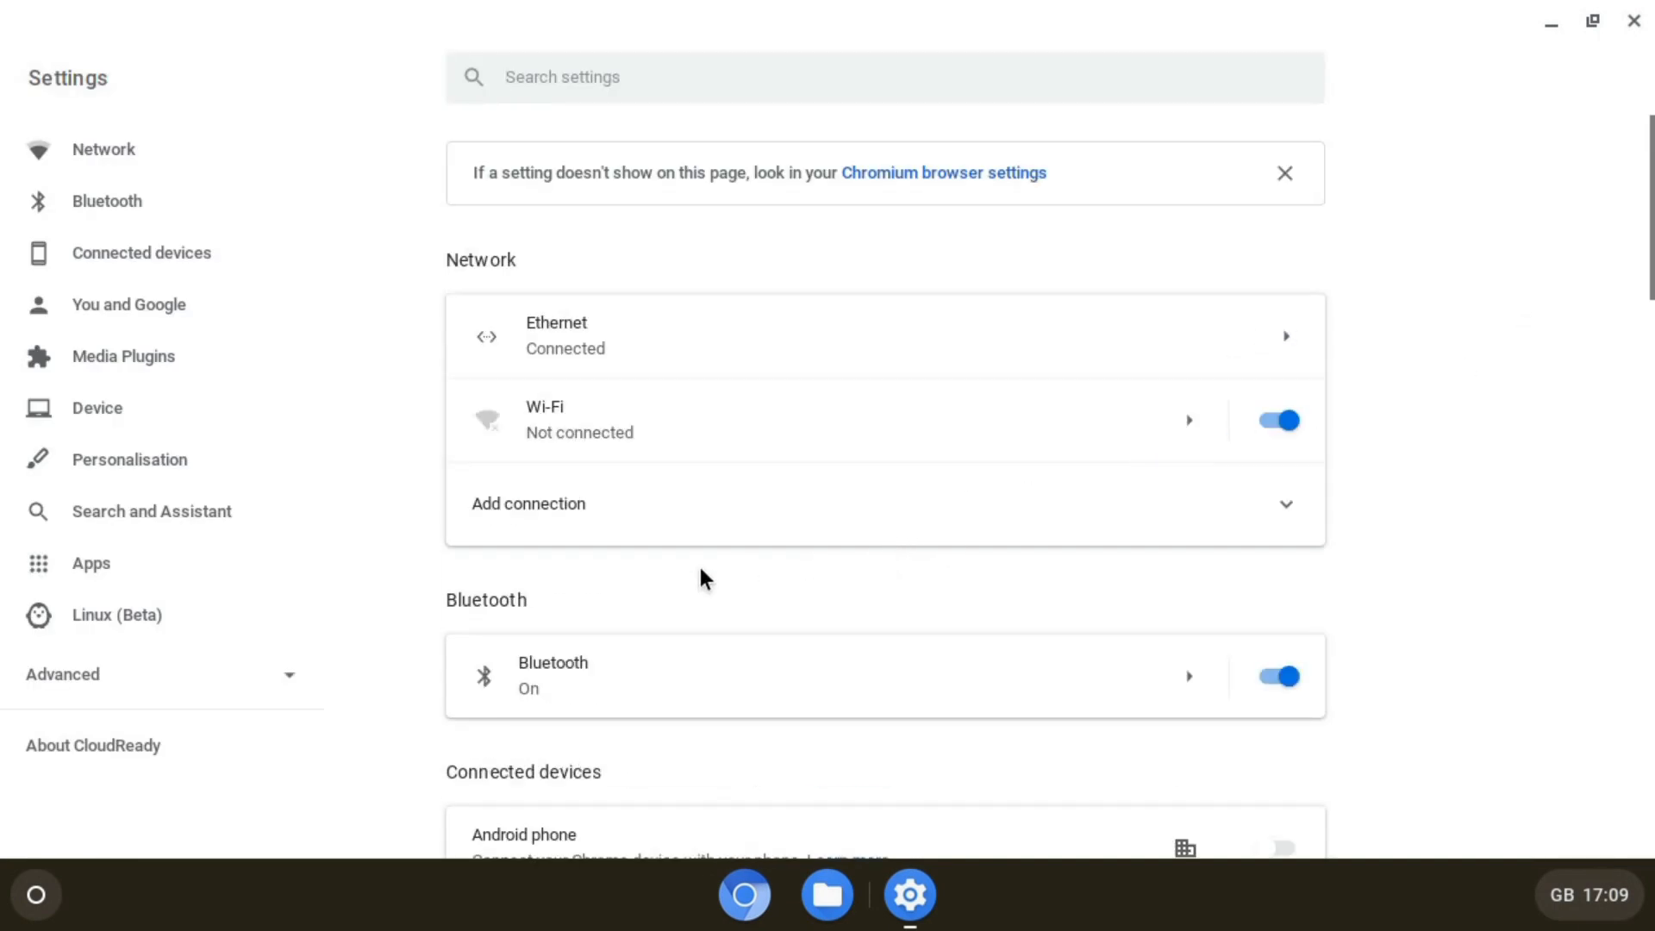
left_click(97, 623)
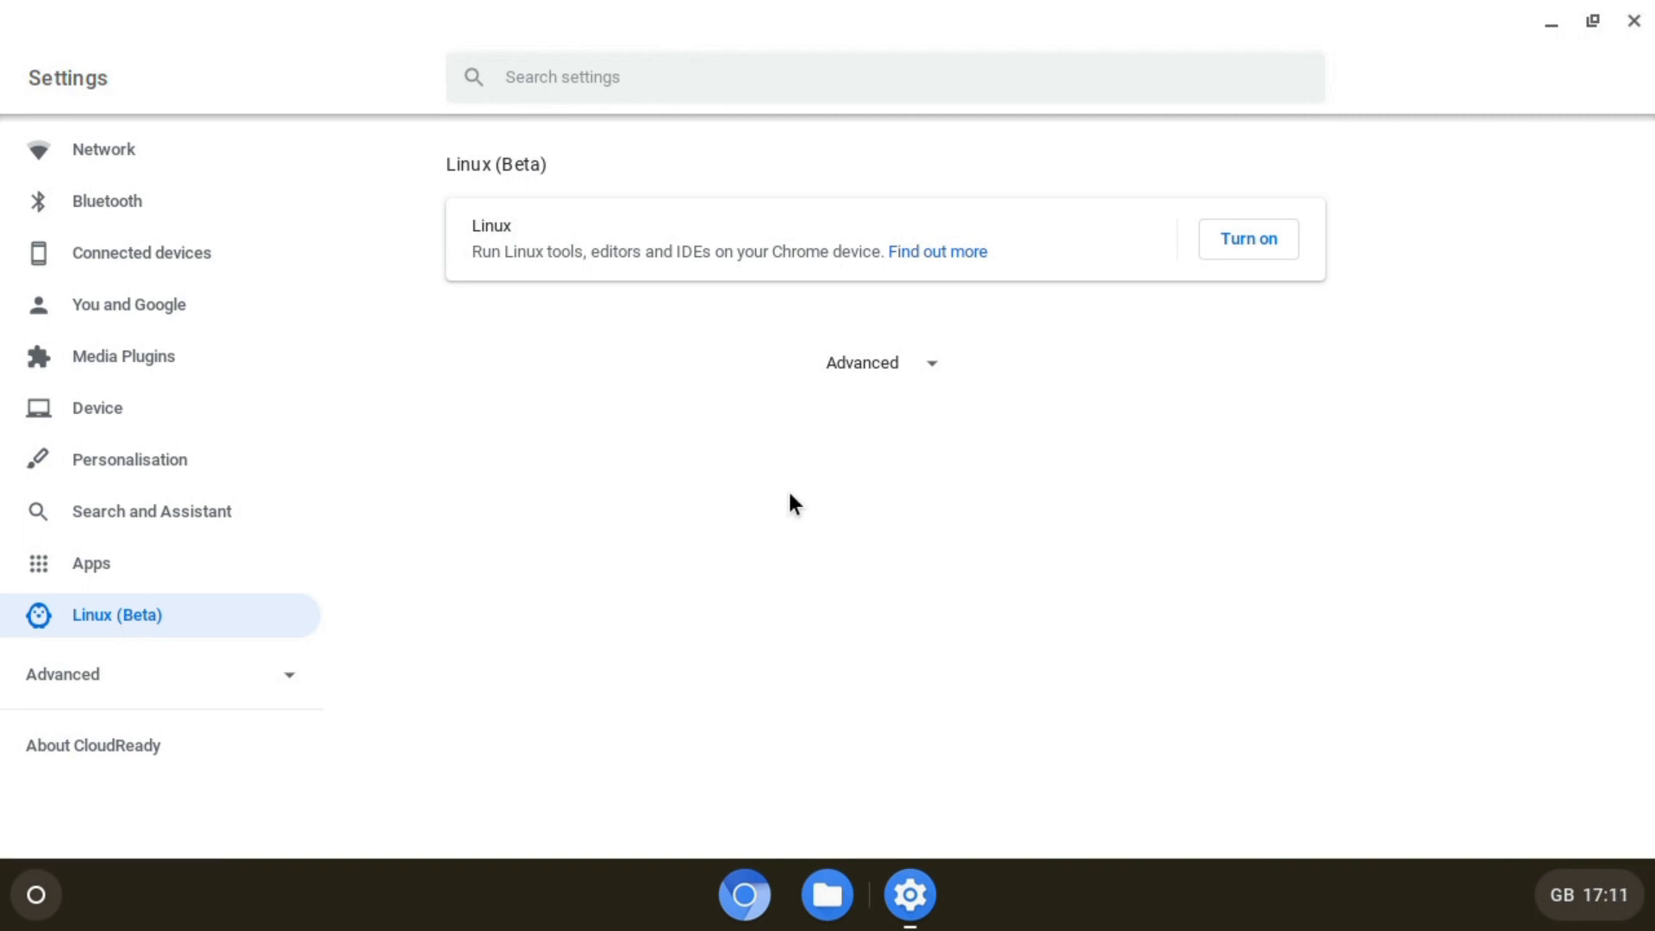
left_click(1252, 242)
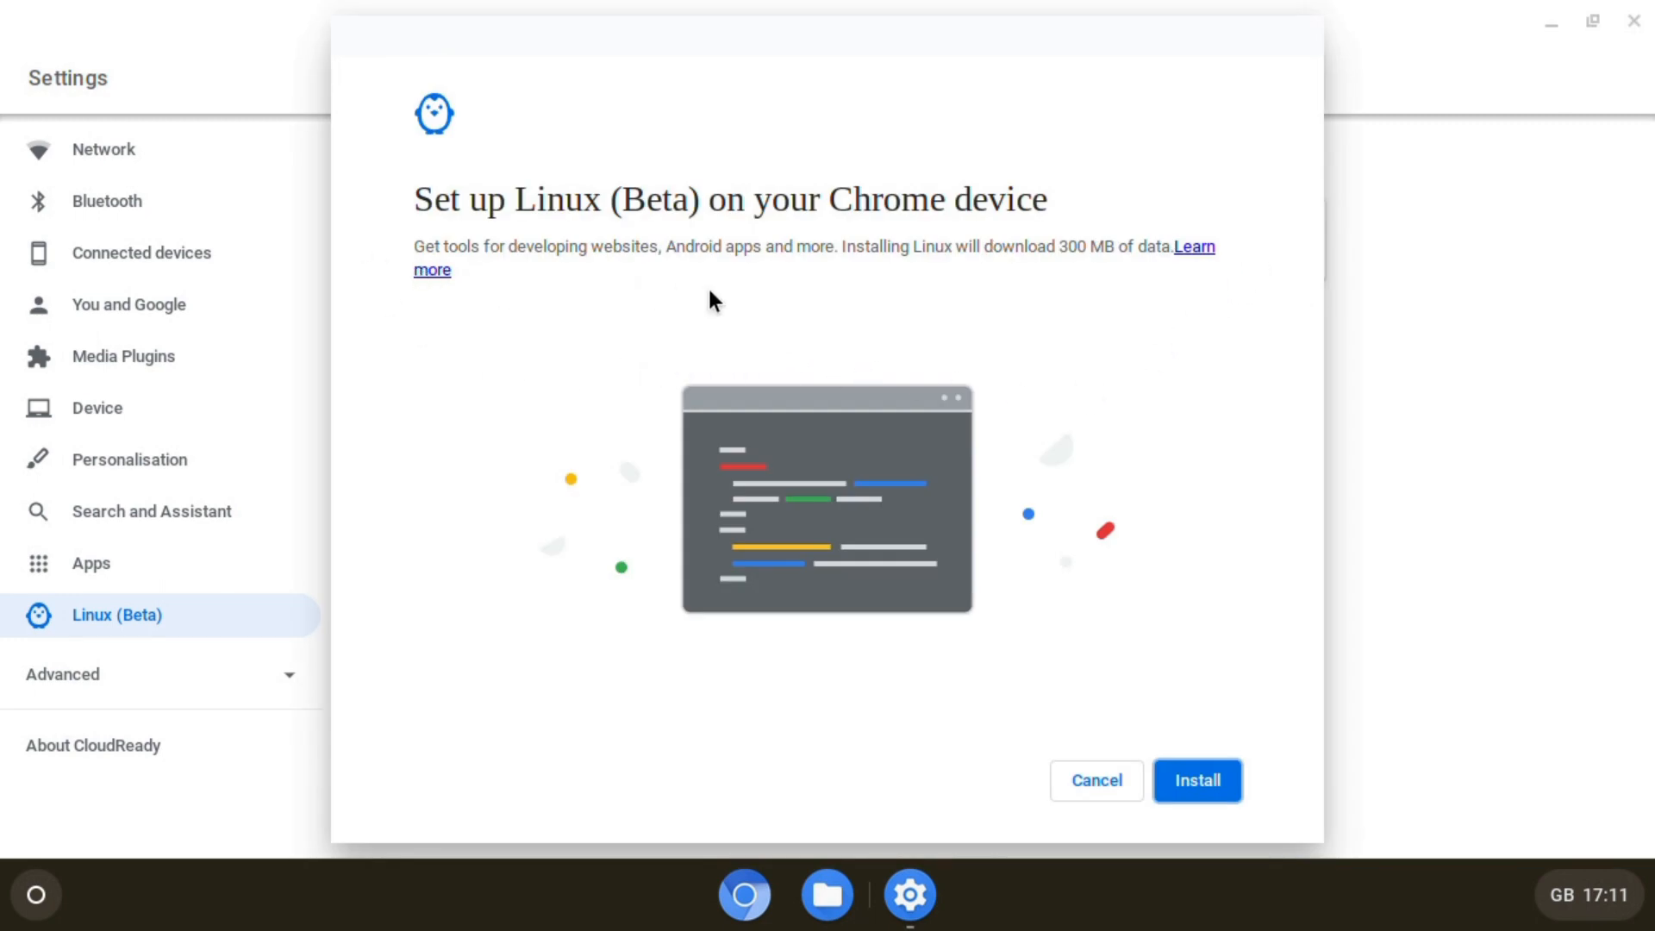
- Install Linux (Beta) with its 300 MB download until the terminal opens
left_click(1207, 790)
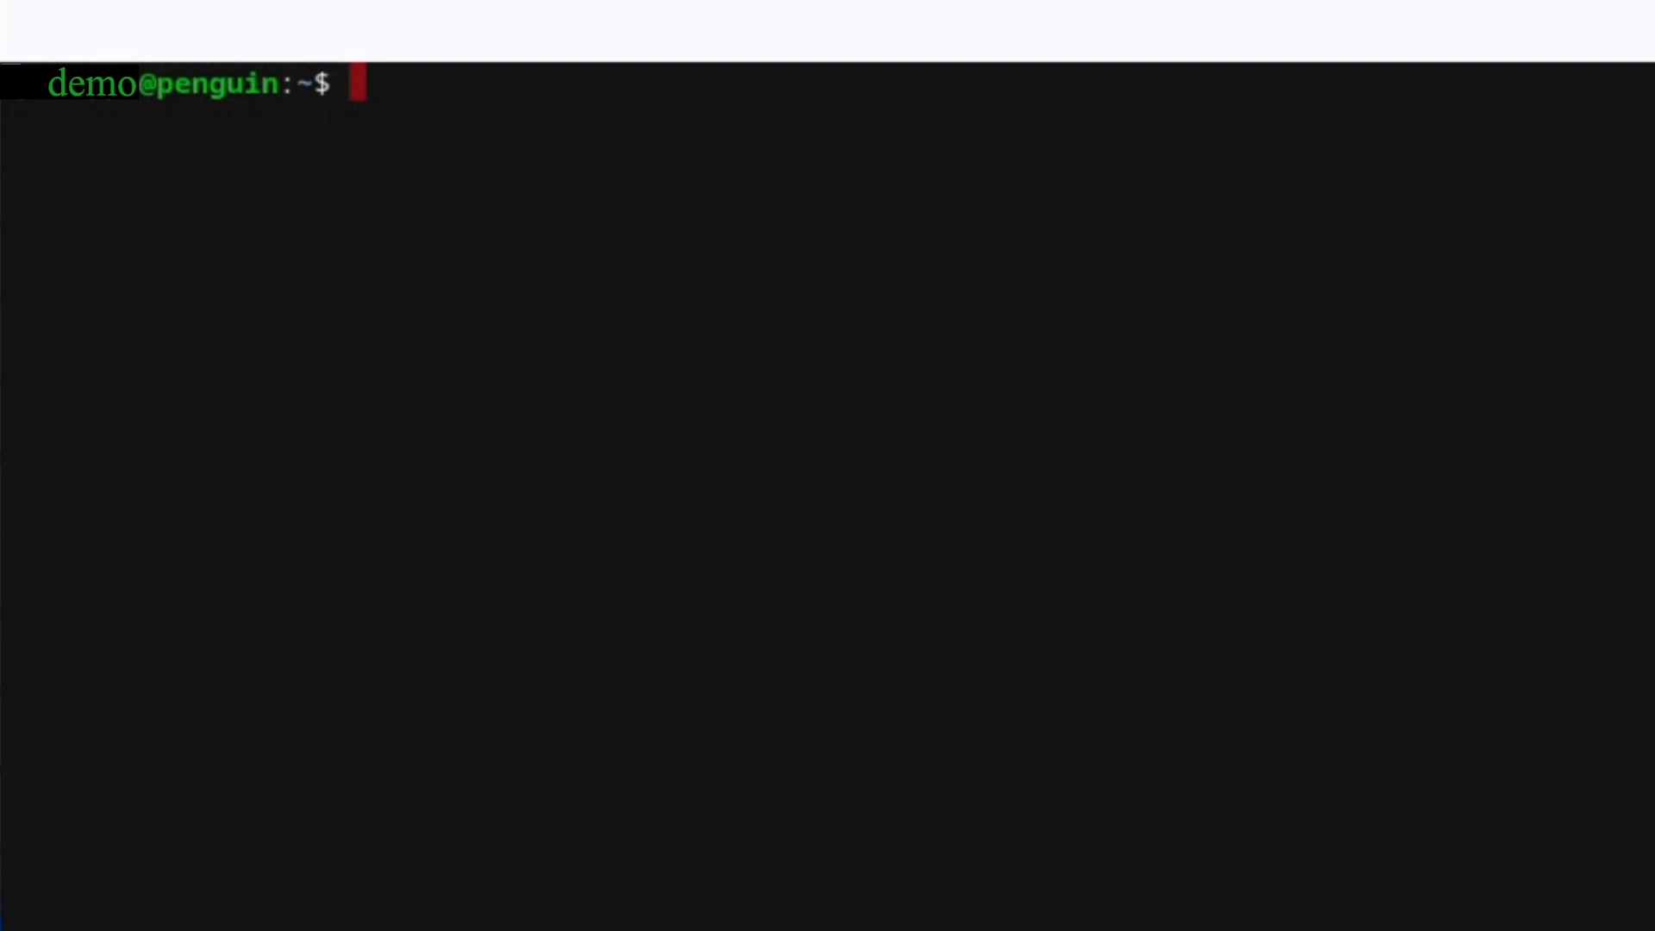
- Run sudo apt update then sudo apt upgrade in the Linux terminal
type("sudo ")
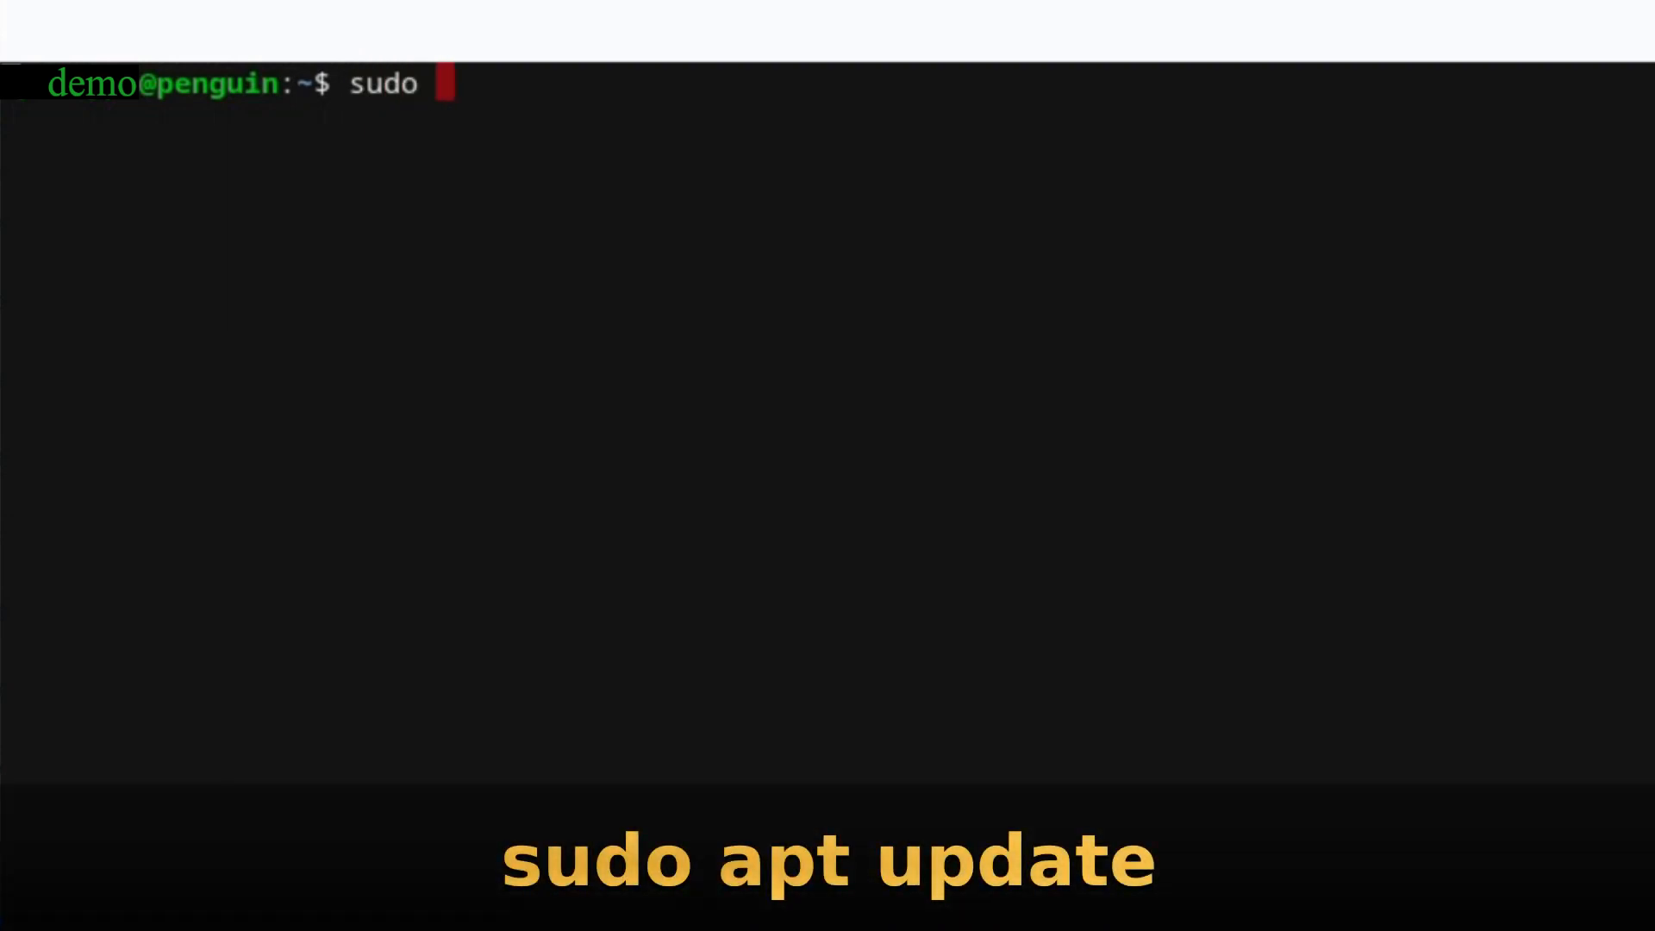
type("apt update")
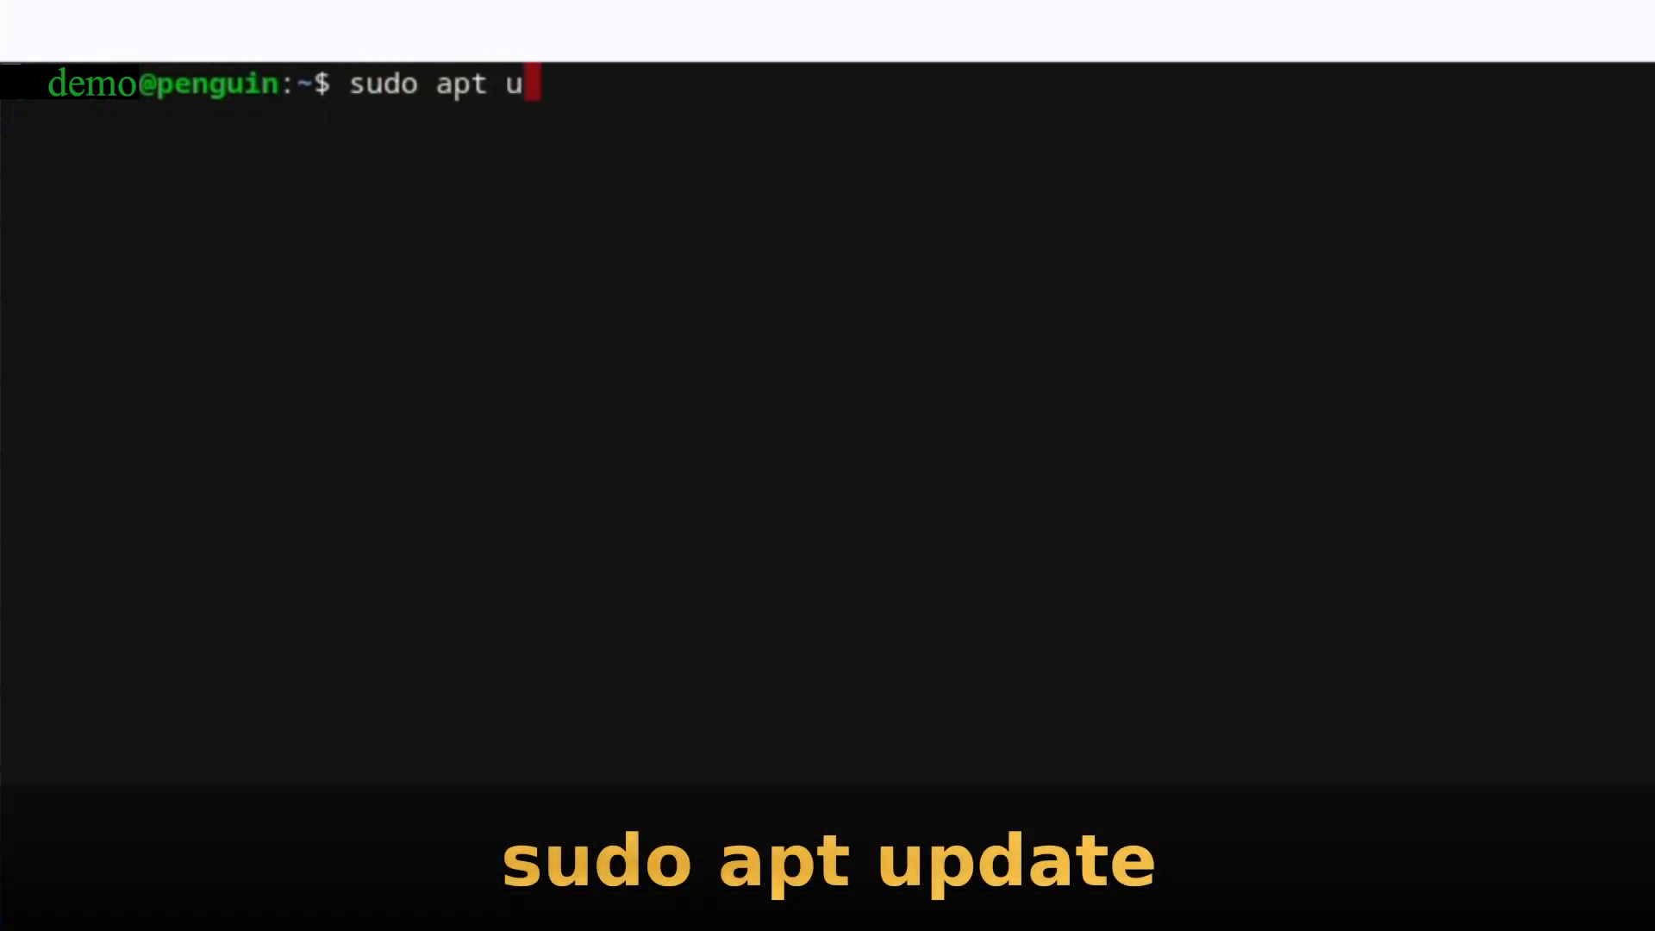
key("Return")
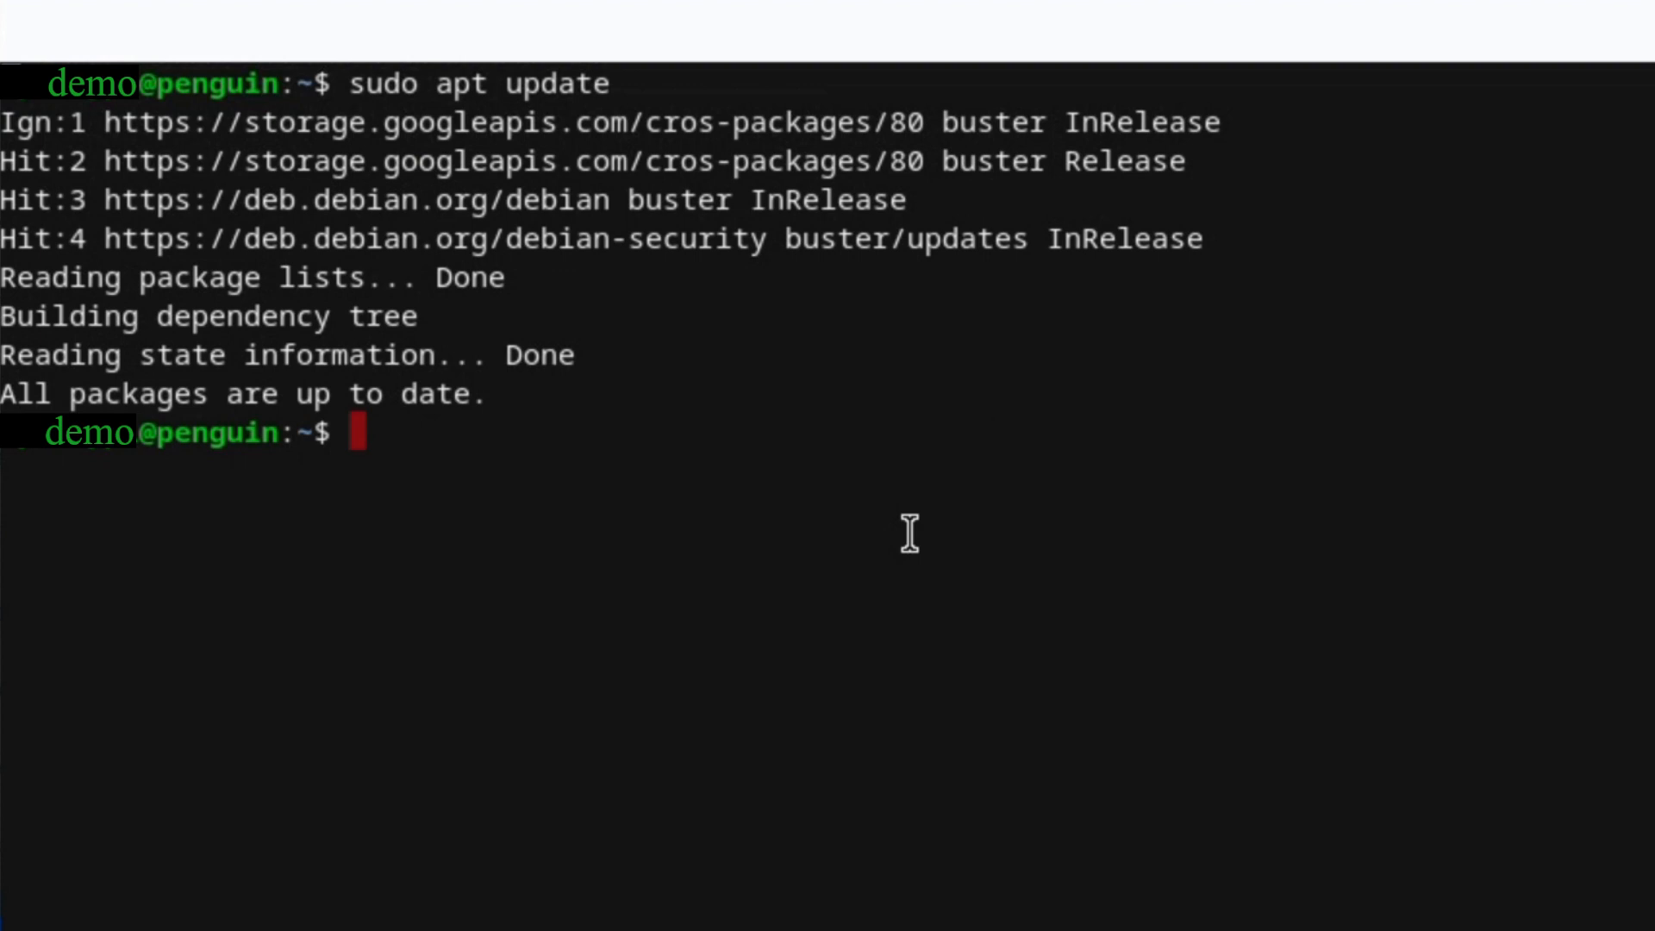
type("sudo apt")
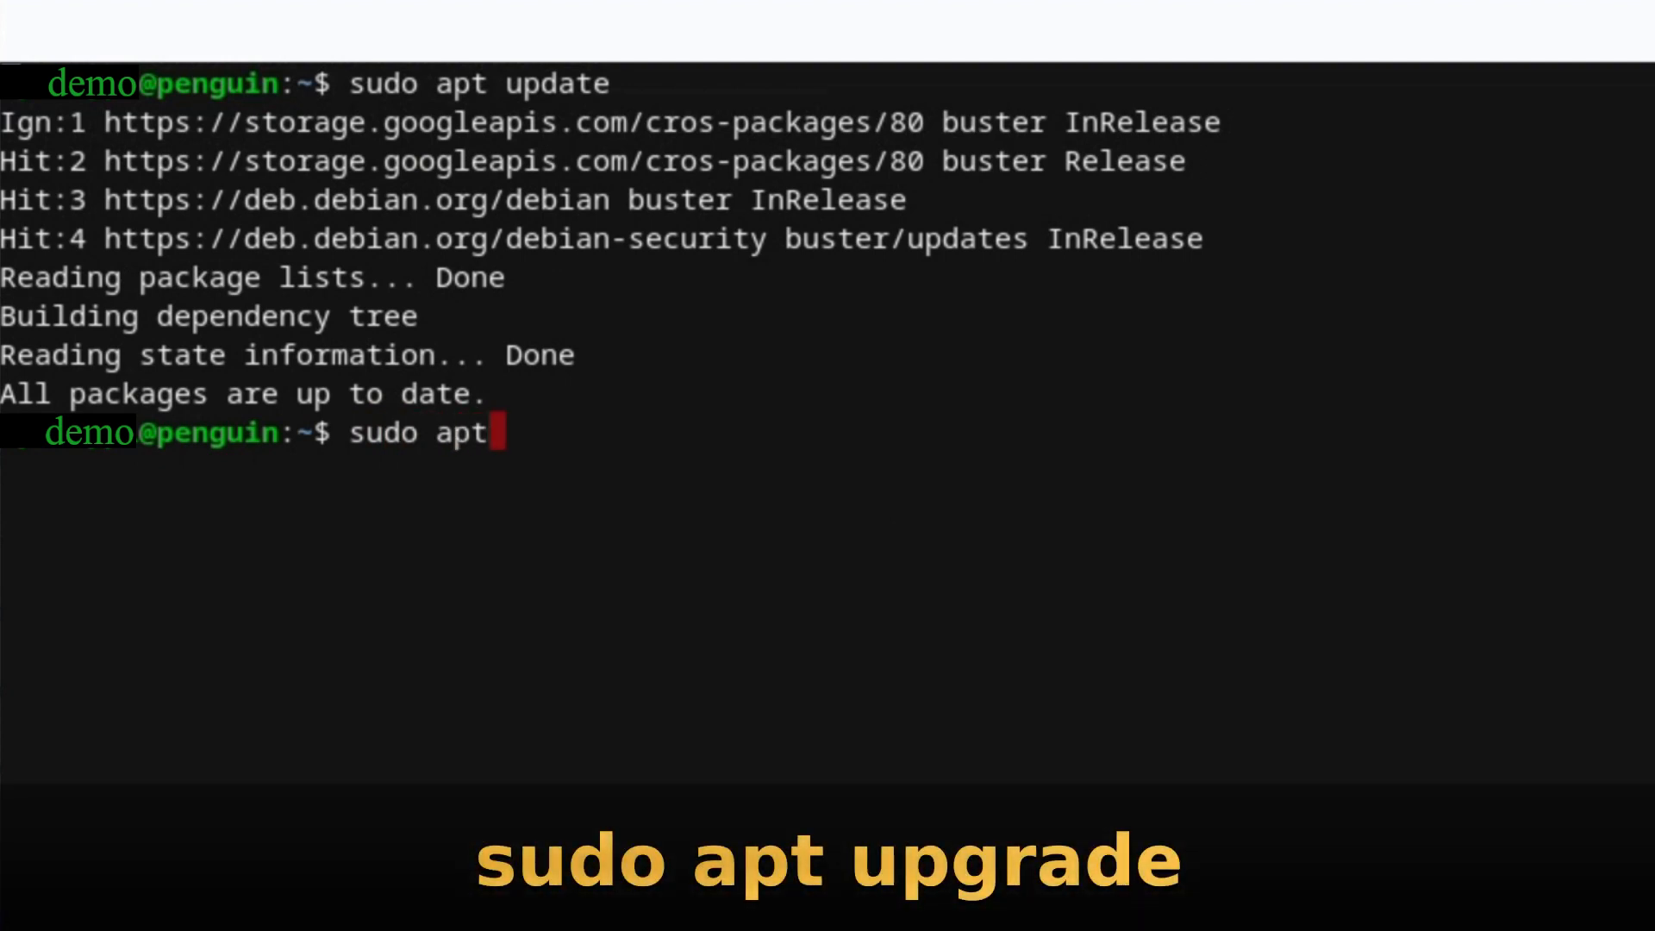
type(" upgrade")
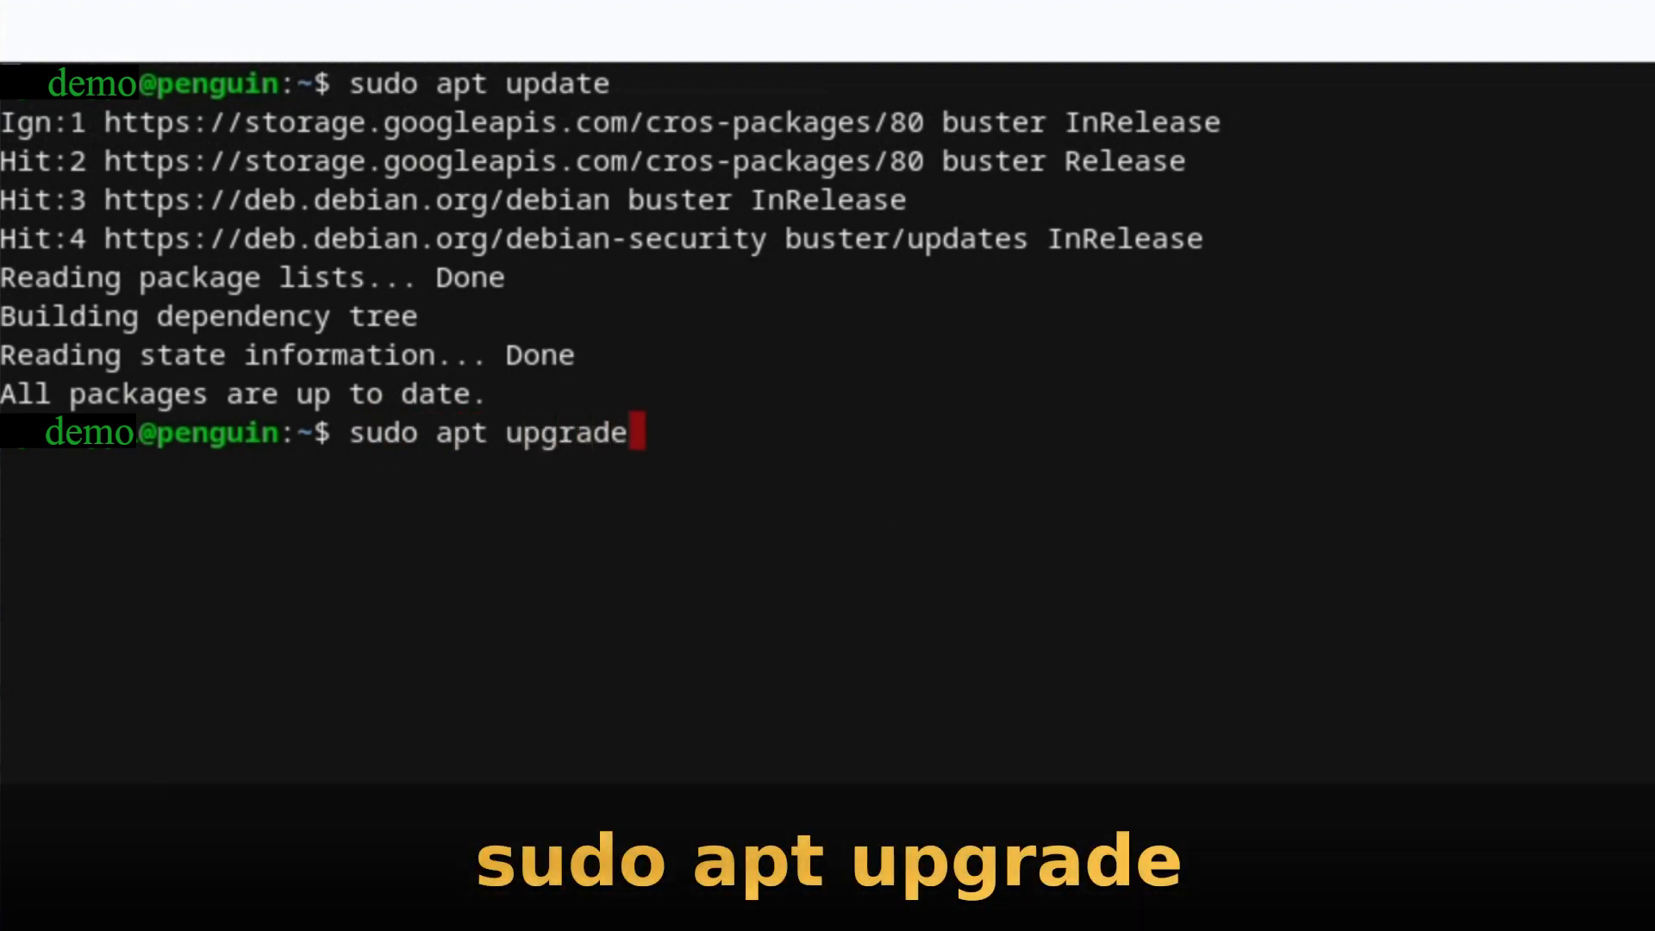
key("Return")
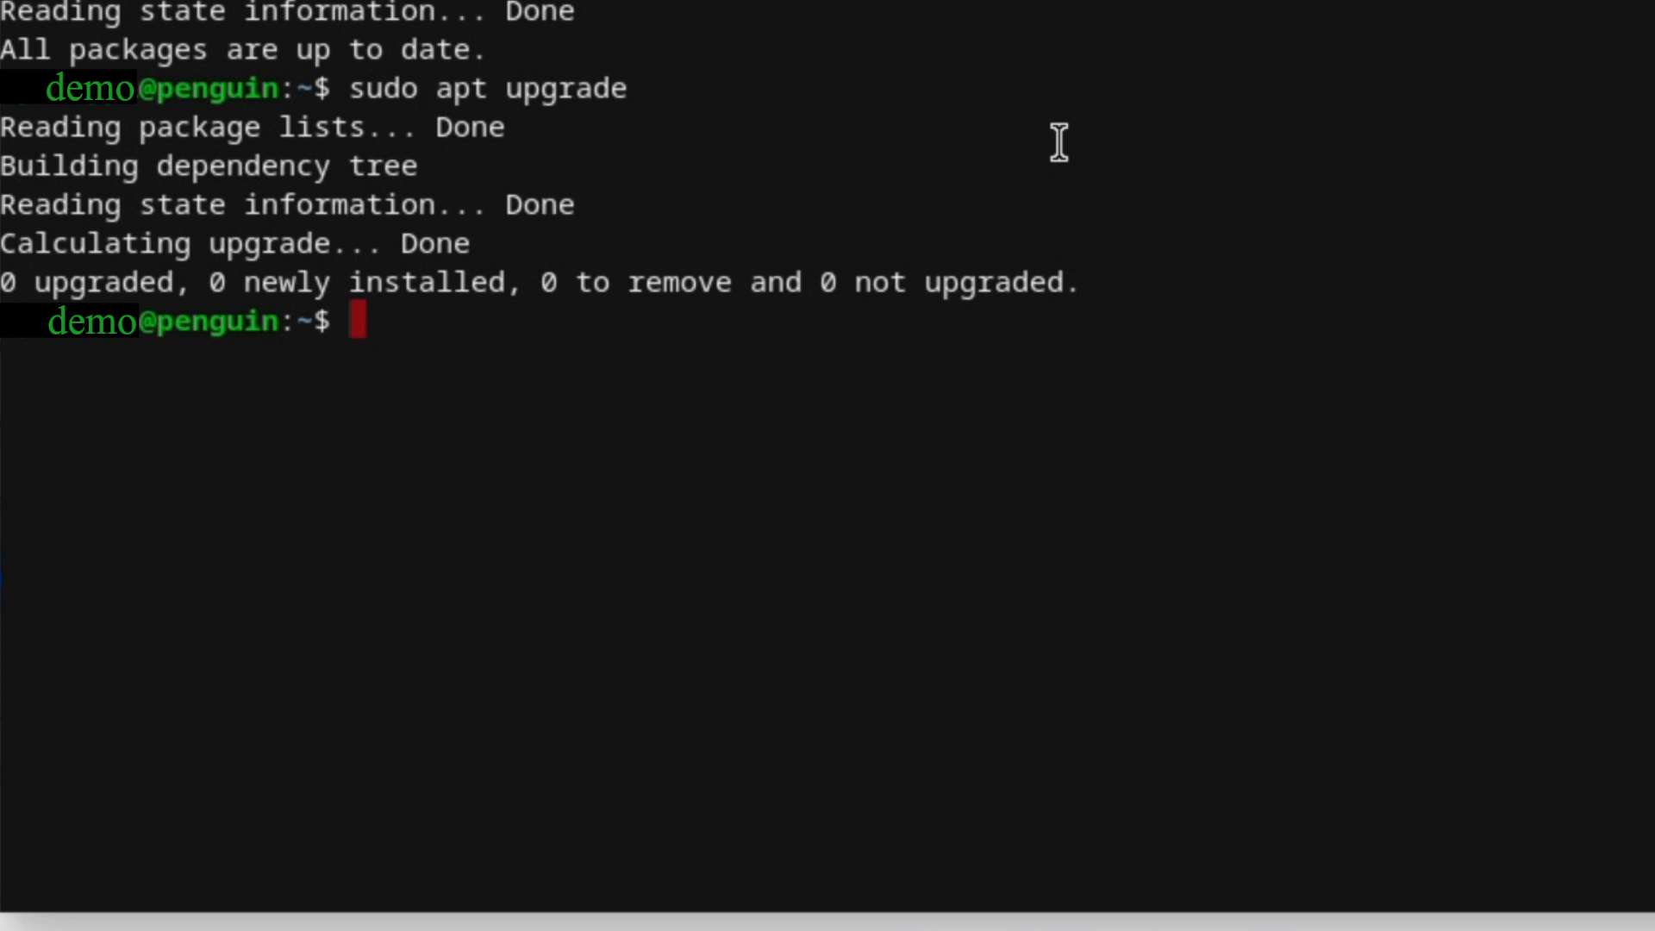
- Install gedit 3.30.2-2 and its 107 new packages with sudo apt, then exit the shell
type("sudo")
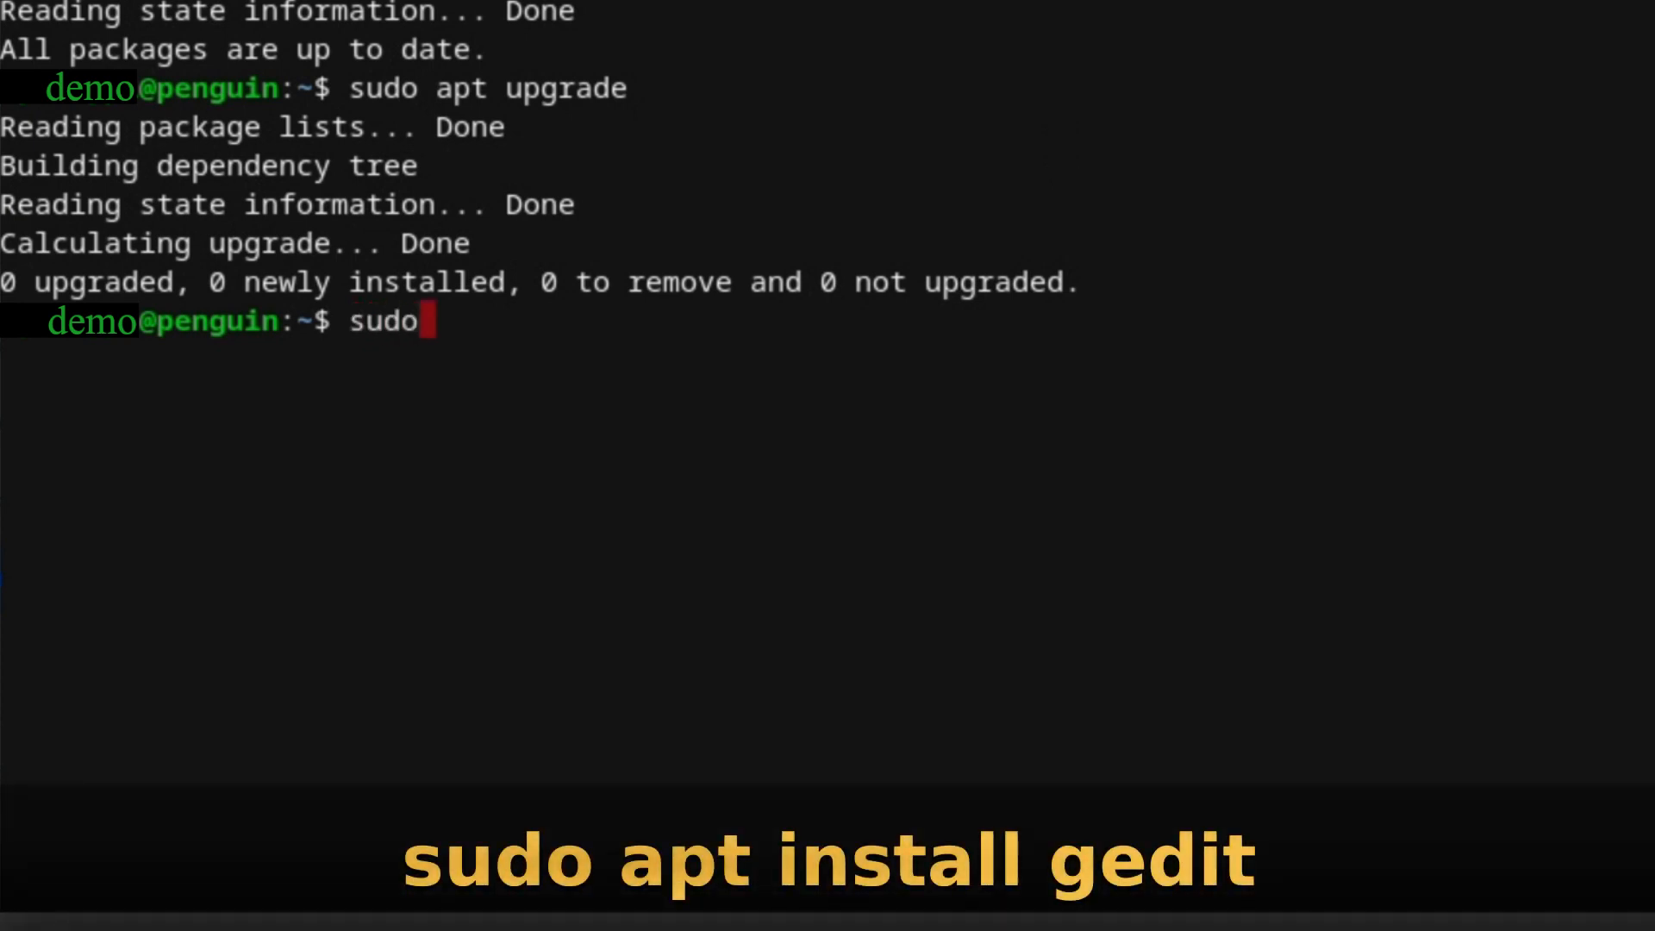
type(" apt inst")
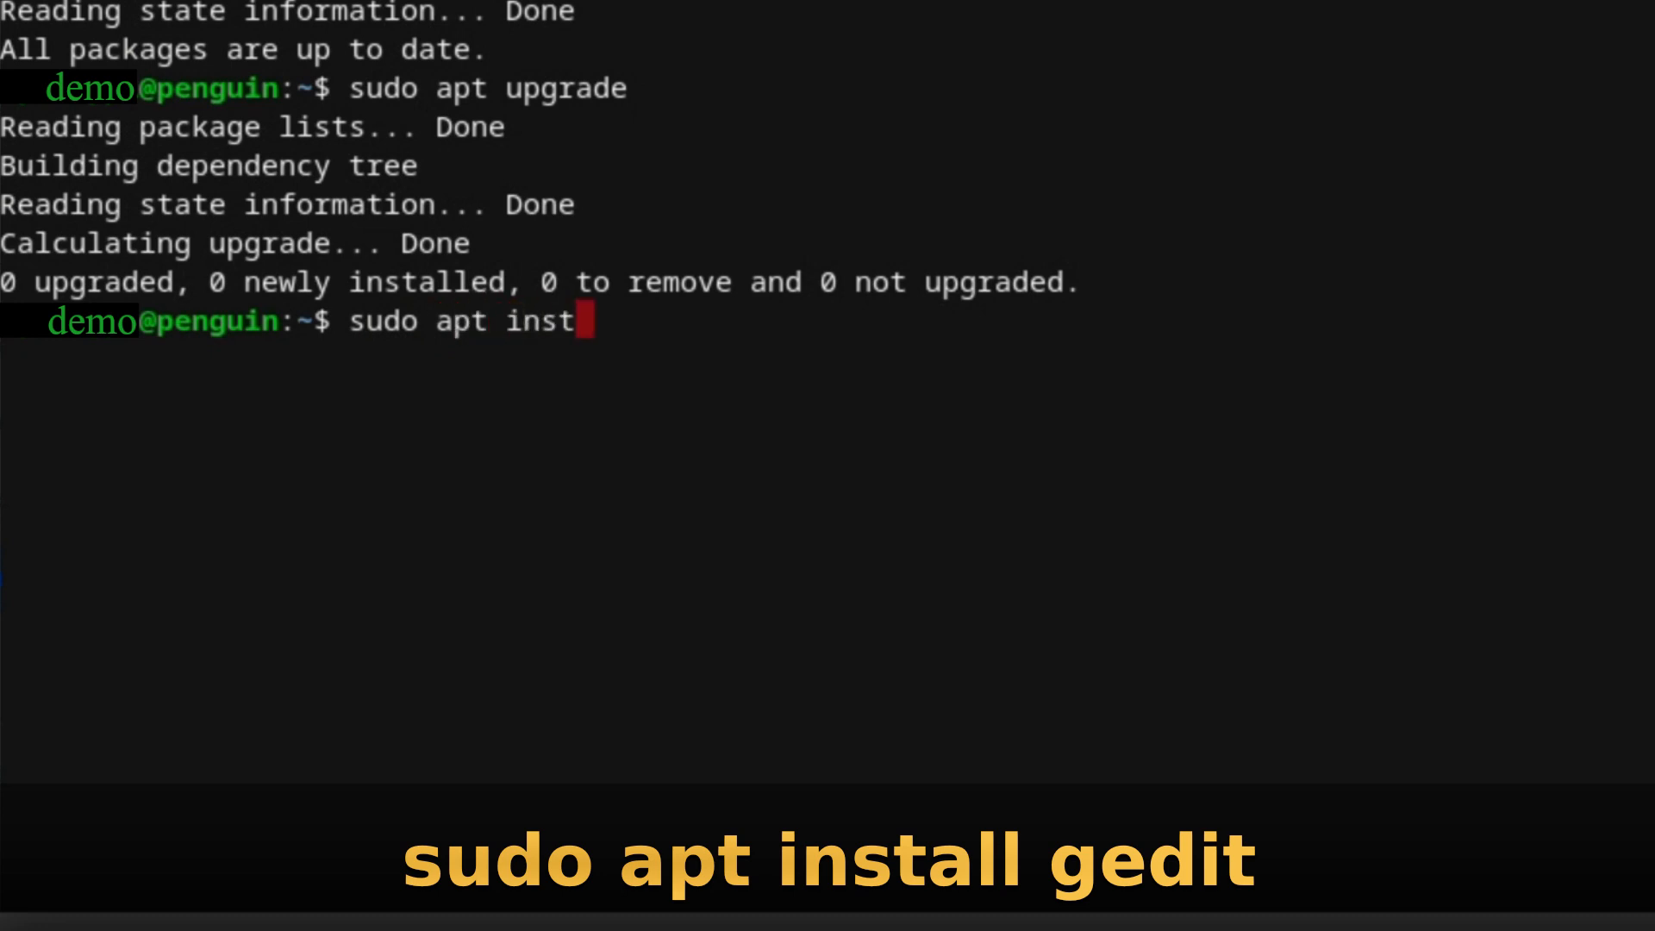
type("all gedit")
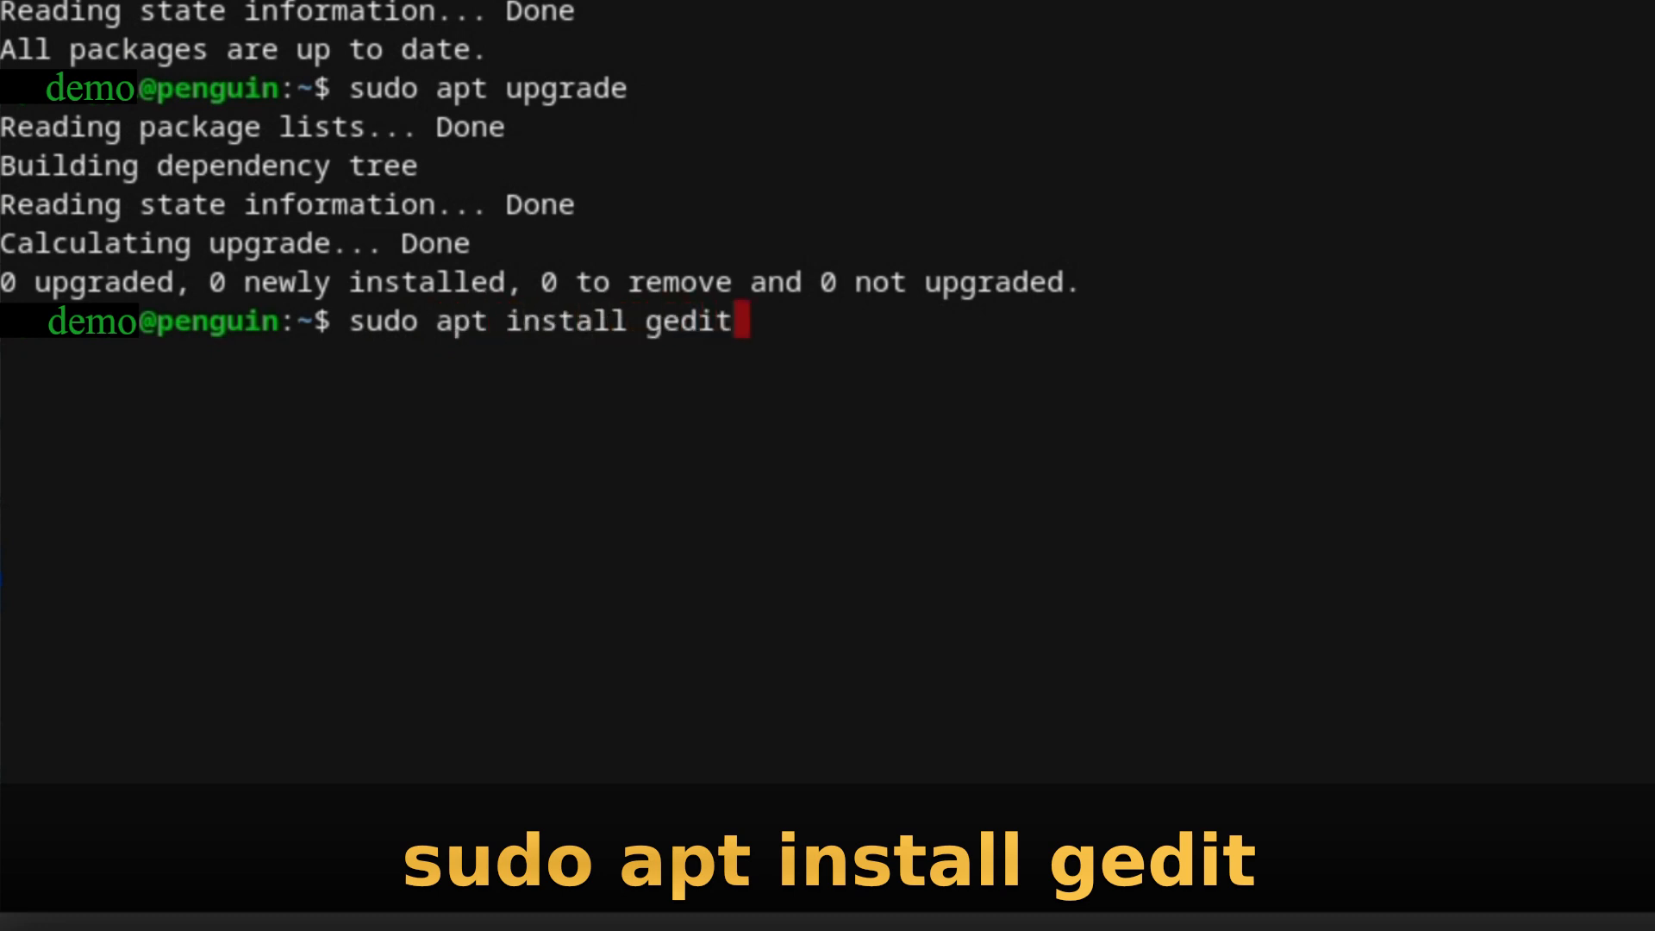
key("Return")
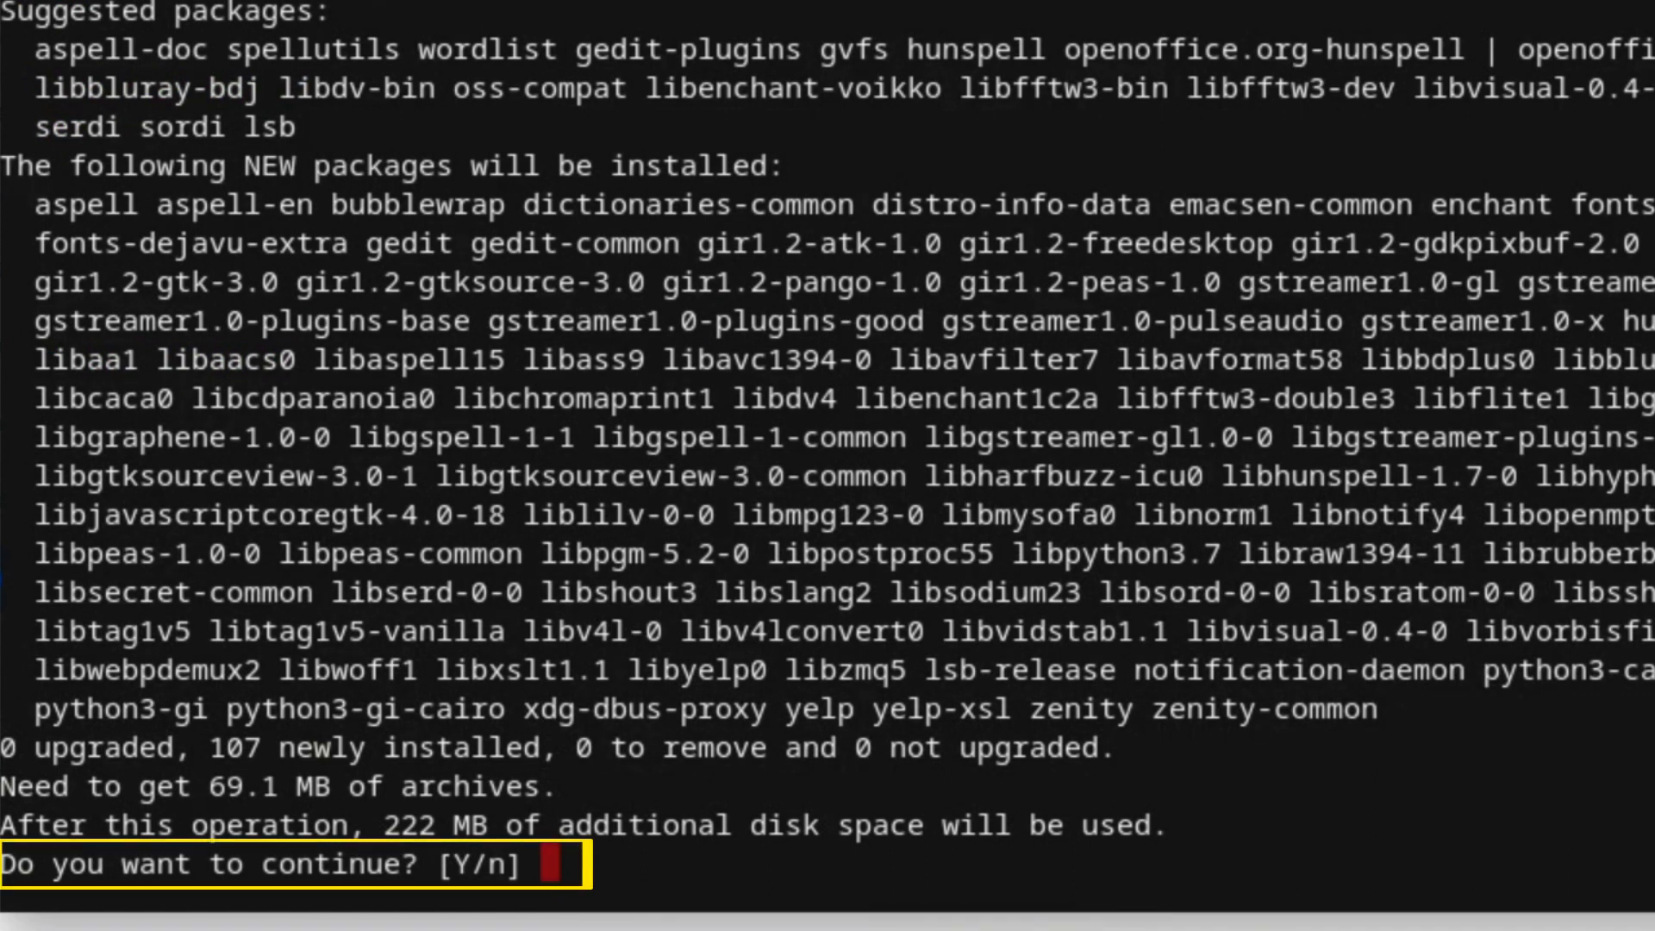
type("y")
key("Return")
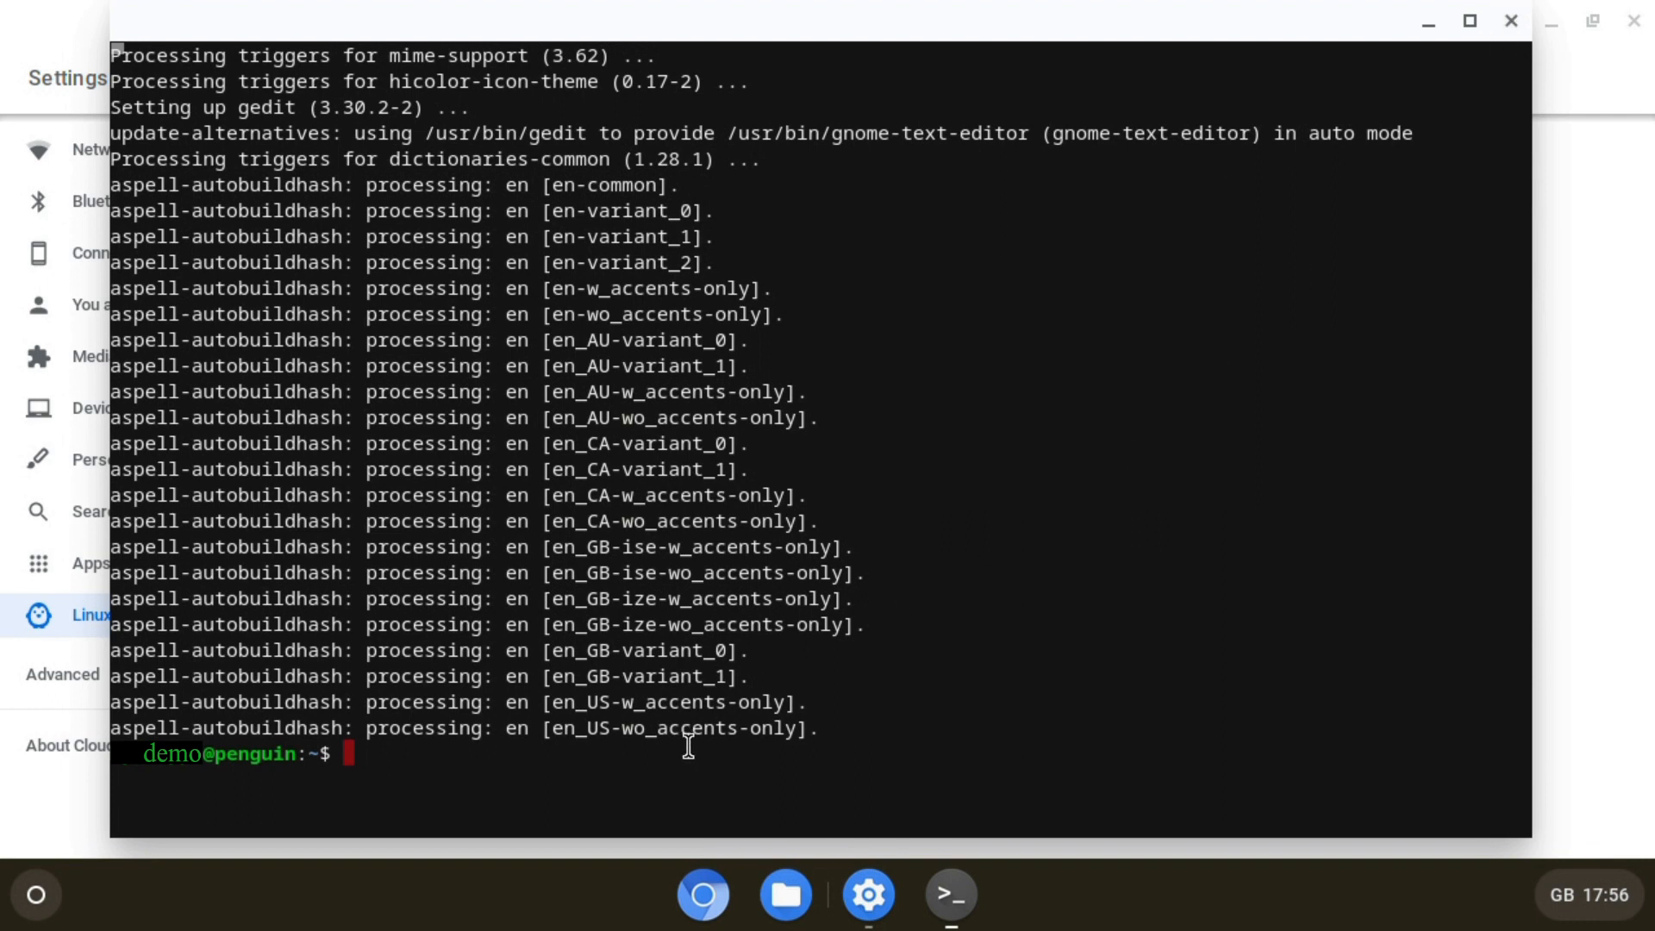
type("exit")
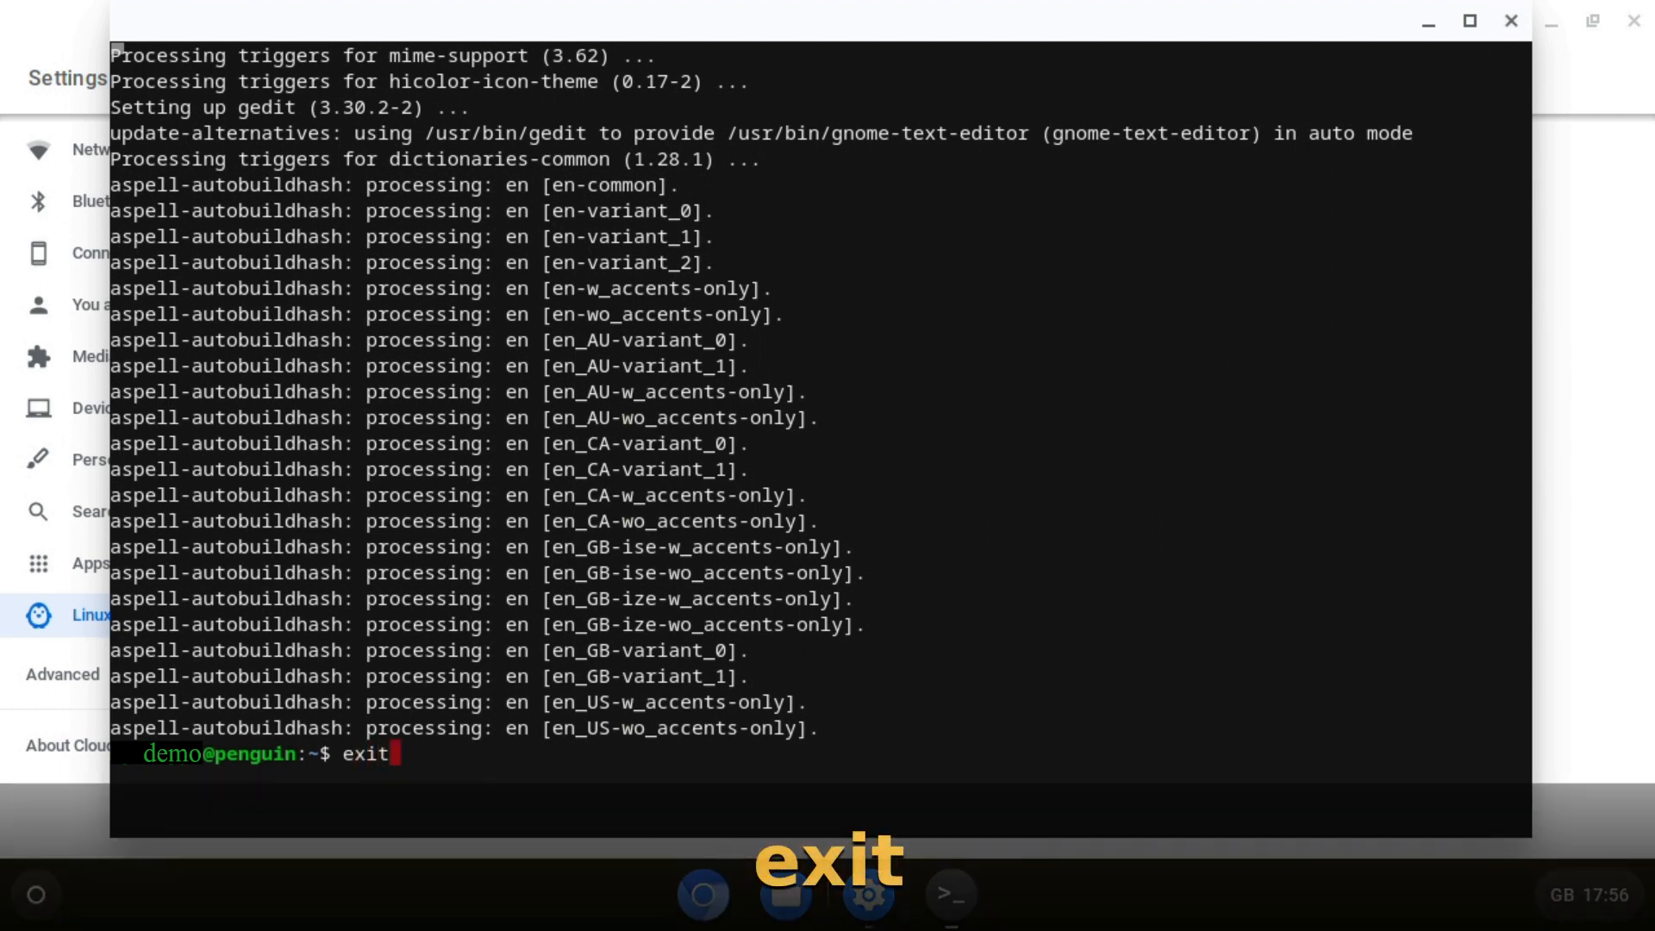
key("Return")
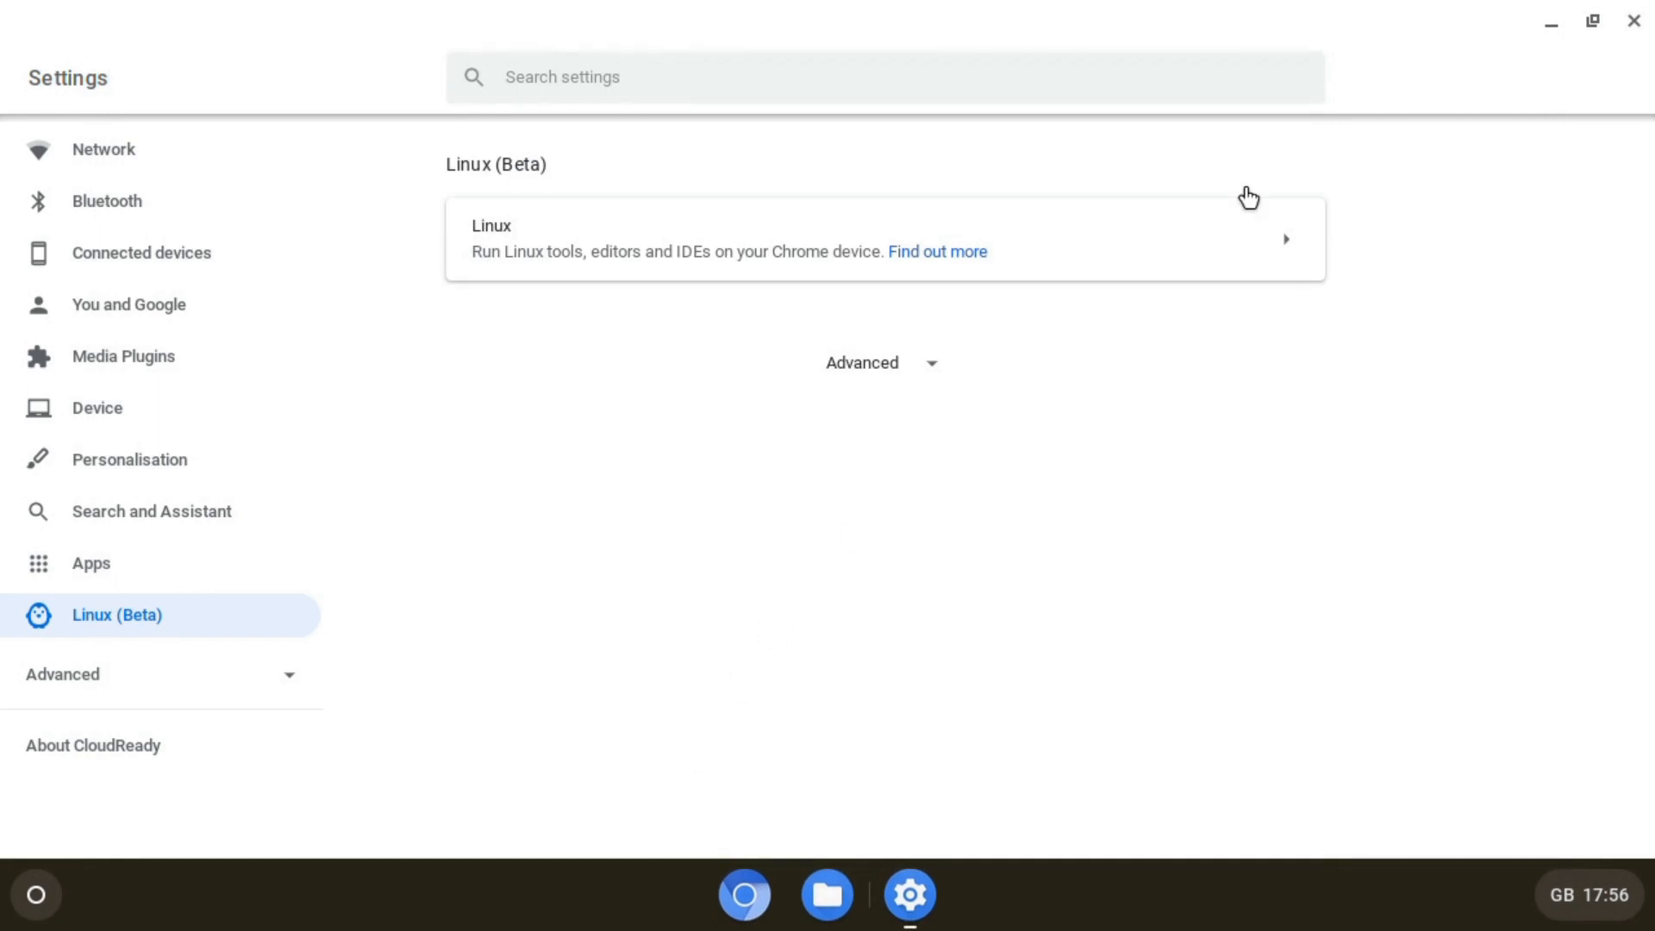
- Close Settings, expand the app launcher to all apps, and open the Linux apps folder
left_click(1631, 22)
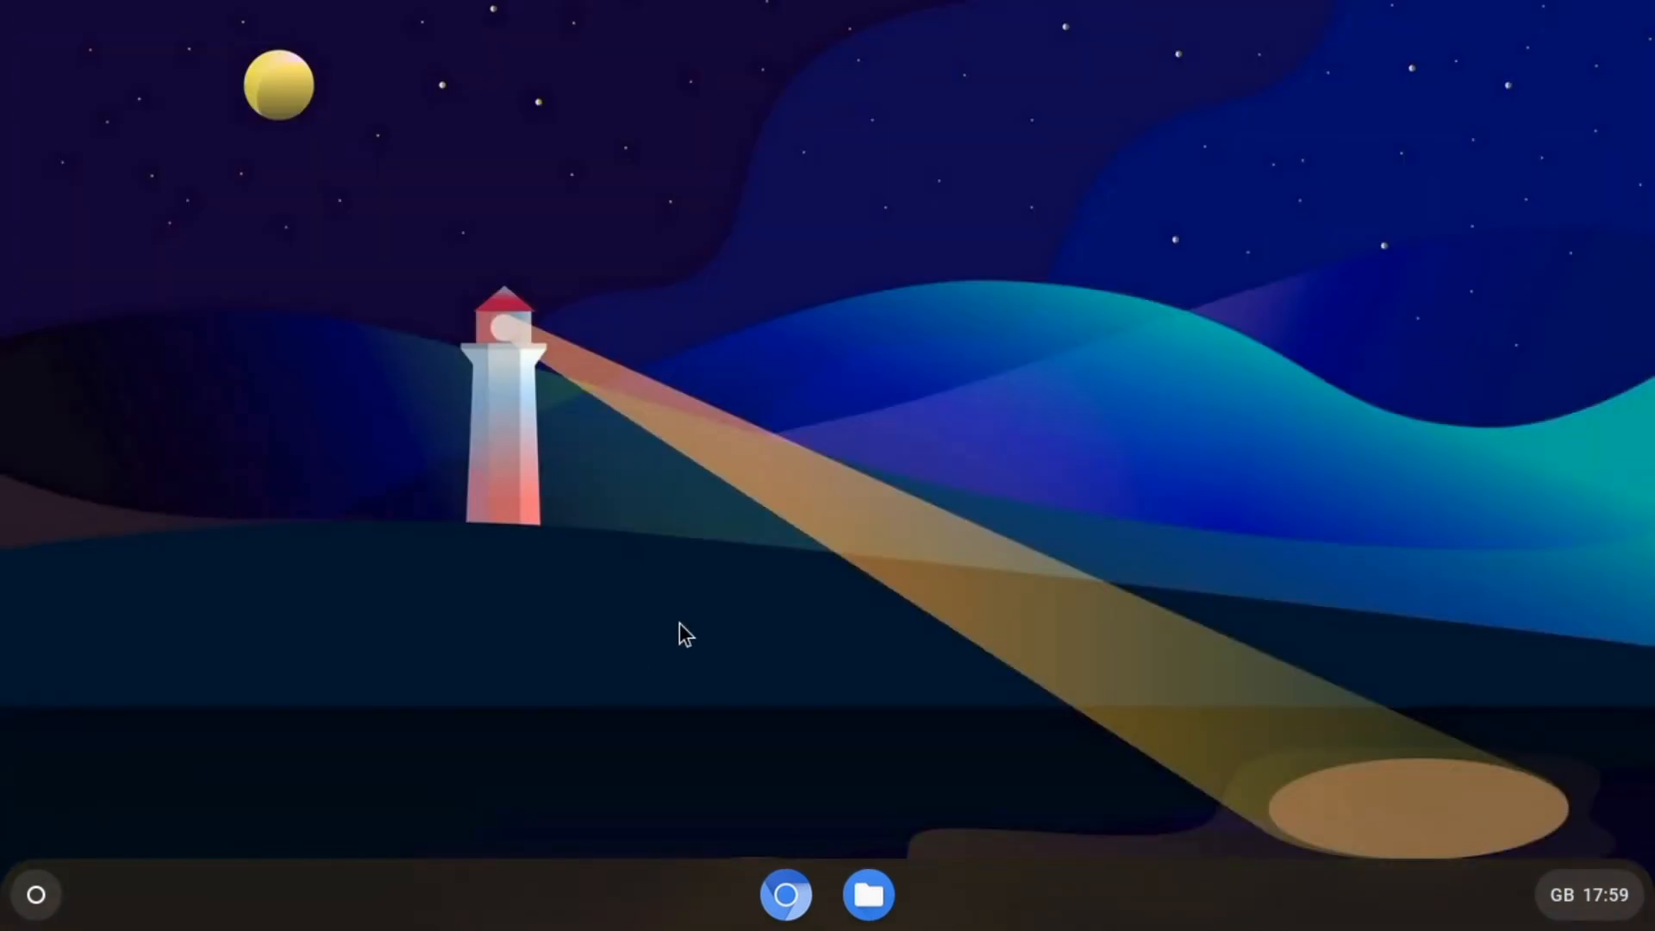
left_click(38, 896)
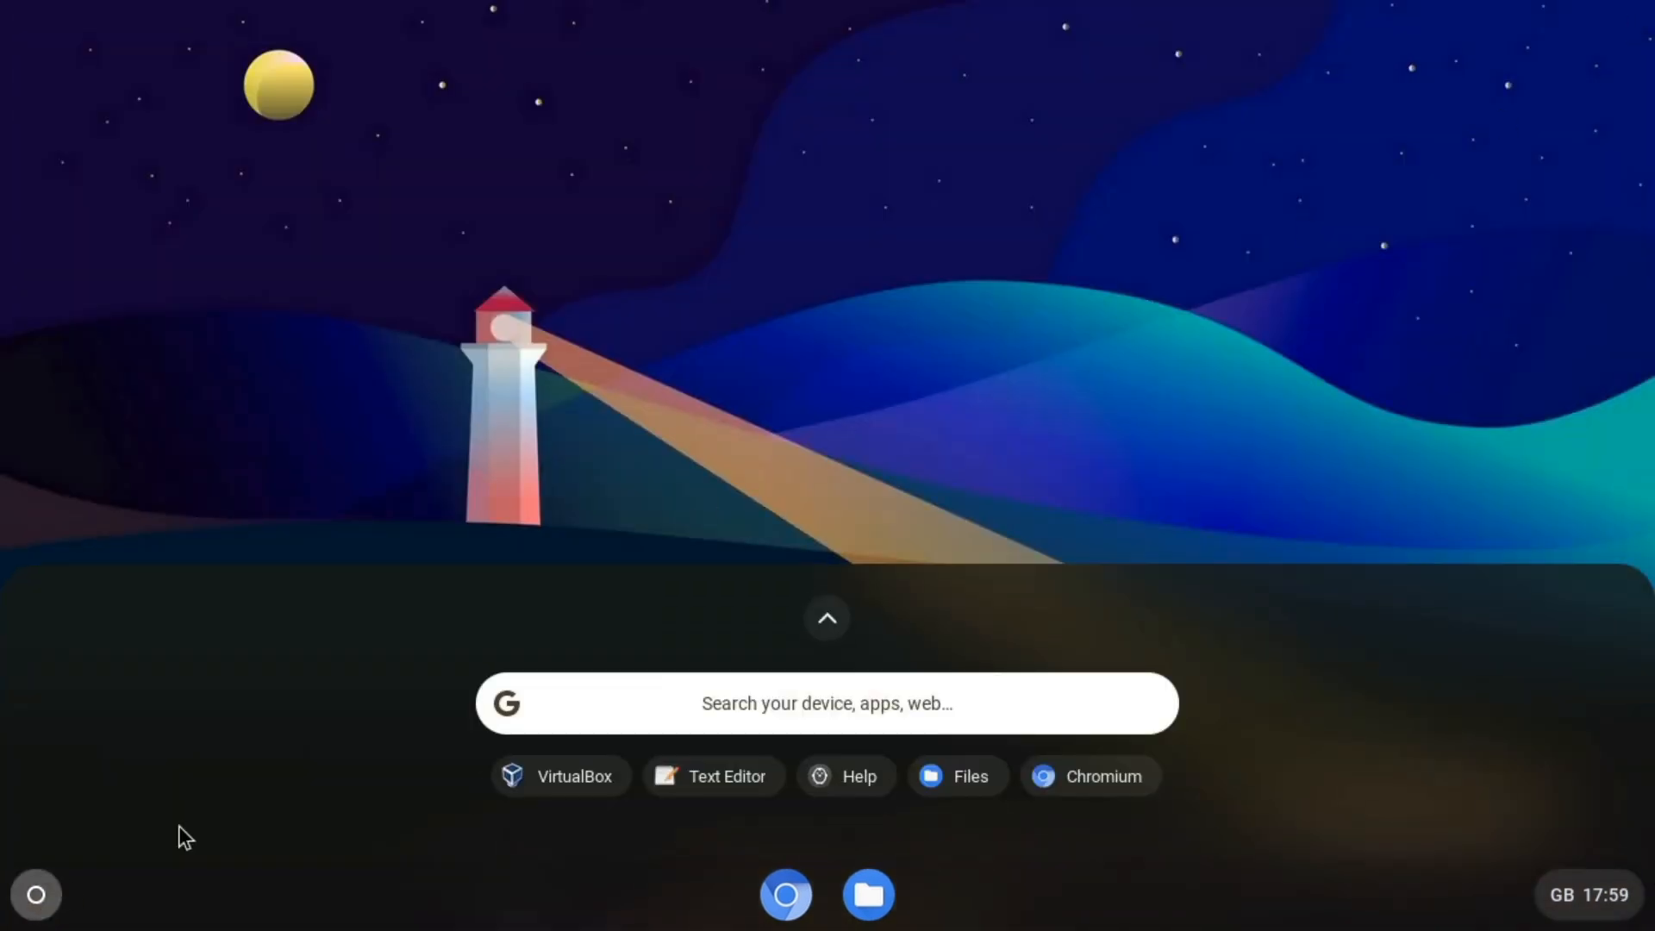
left_click(830, 624)
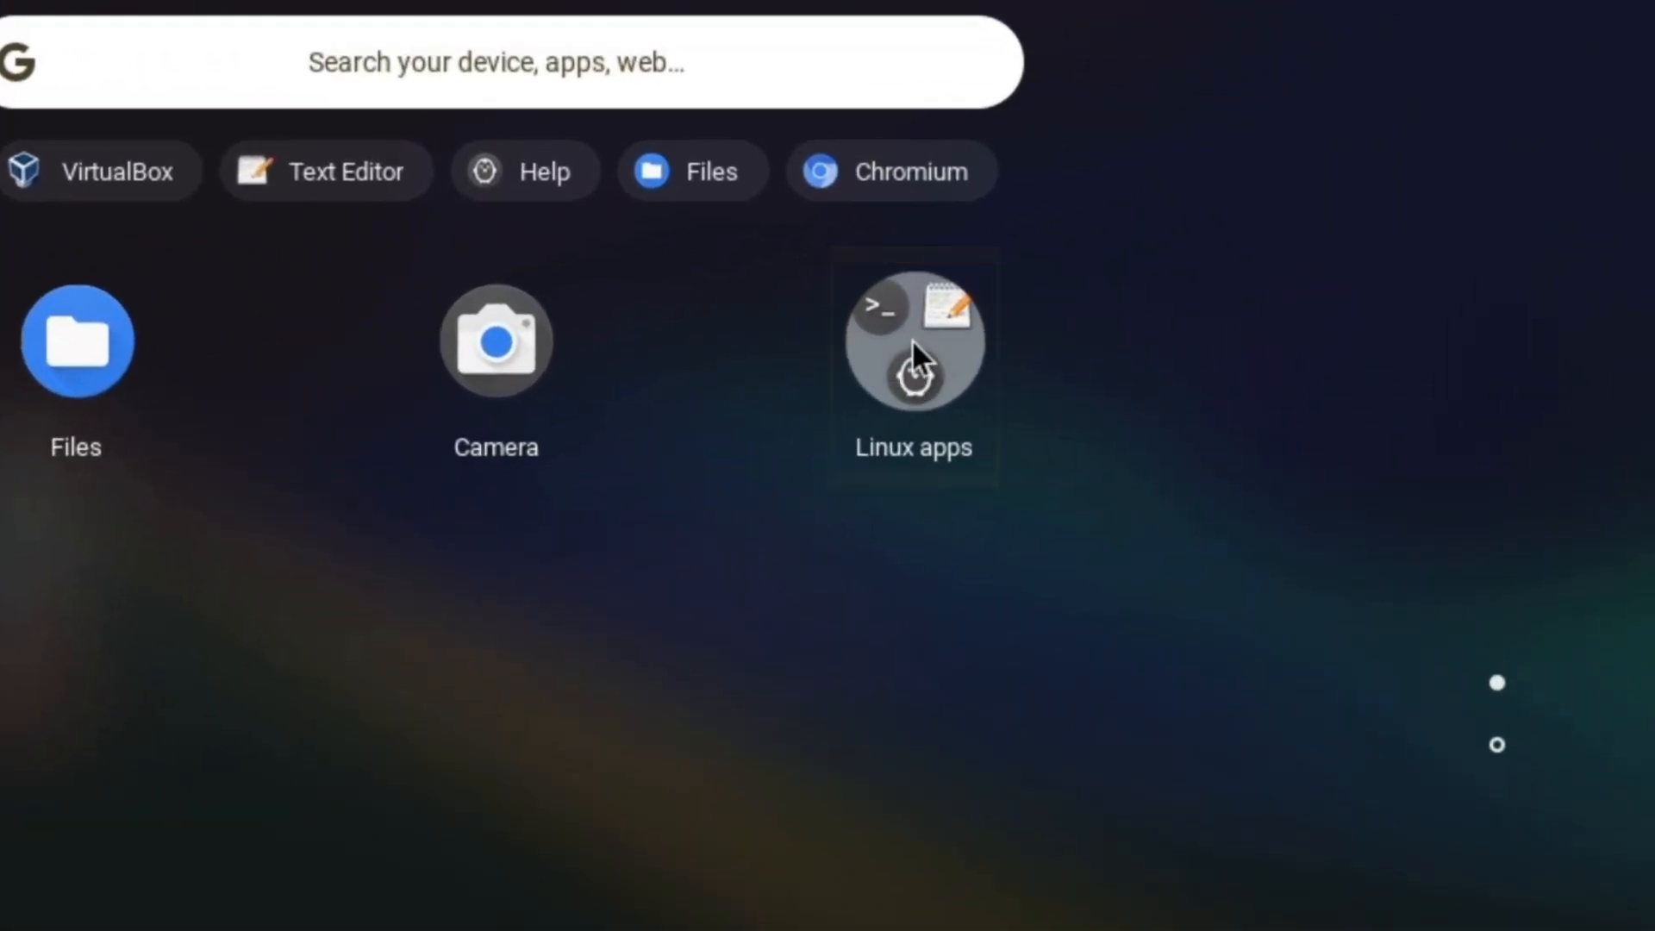
left_click(912, 340)
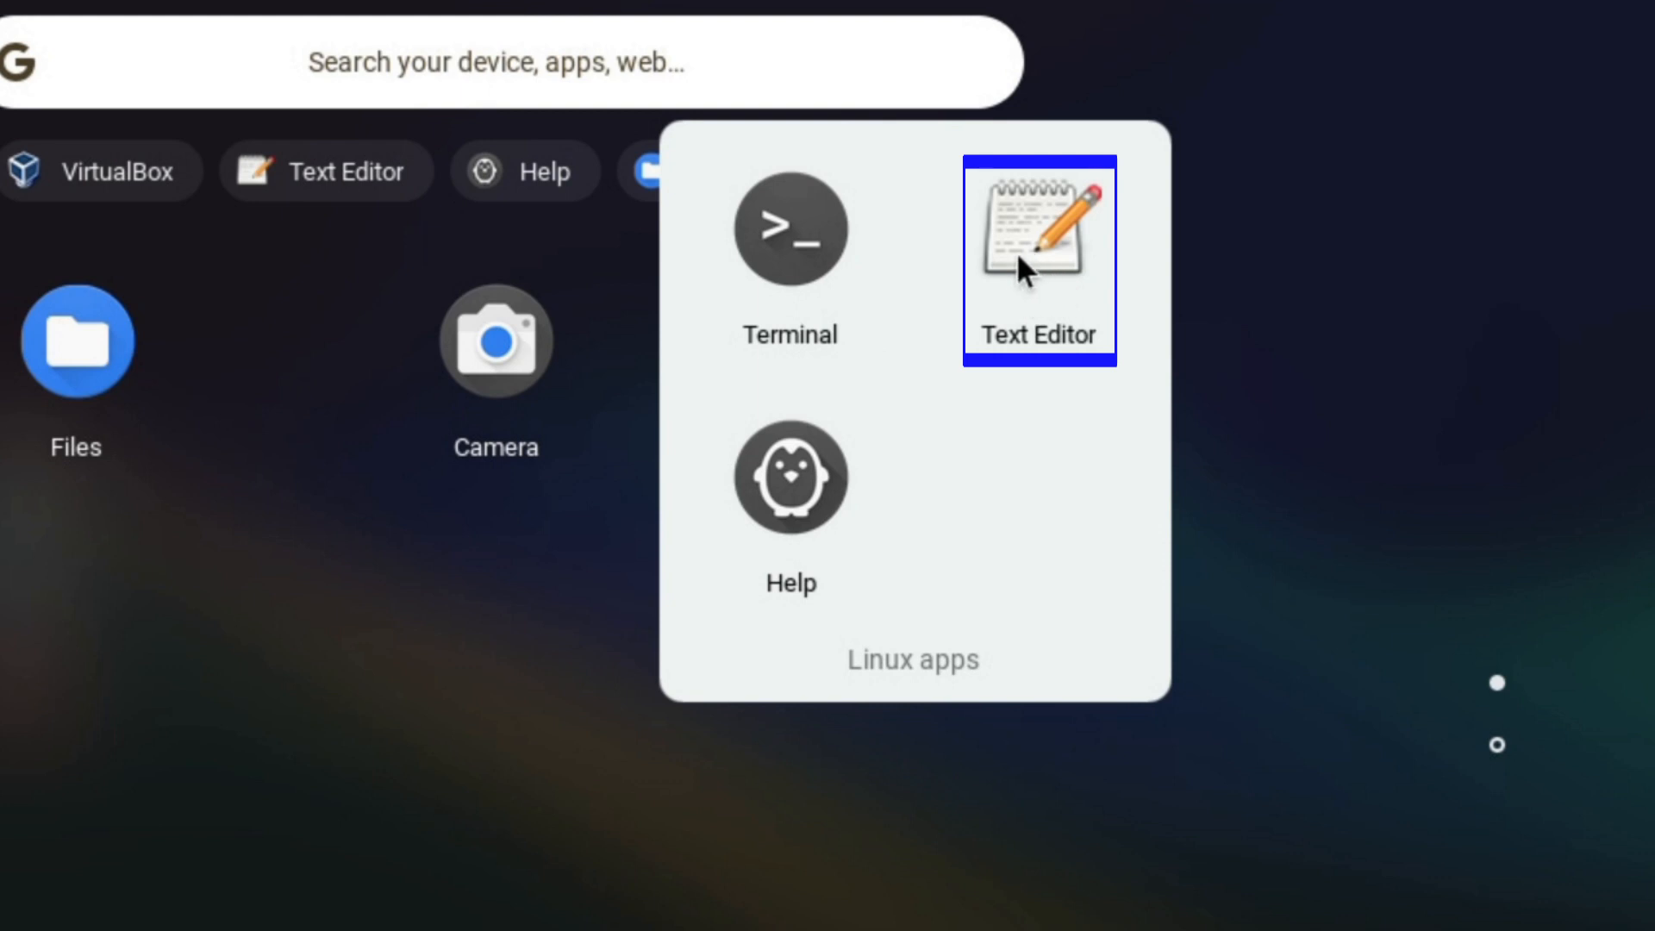
- Launch Text Editor (gedit) from the Linux apps folder with a blank document, then close it
left_click(1041, 245)
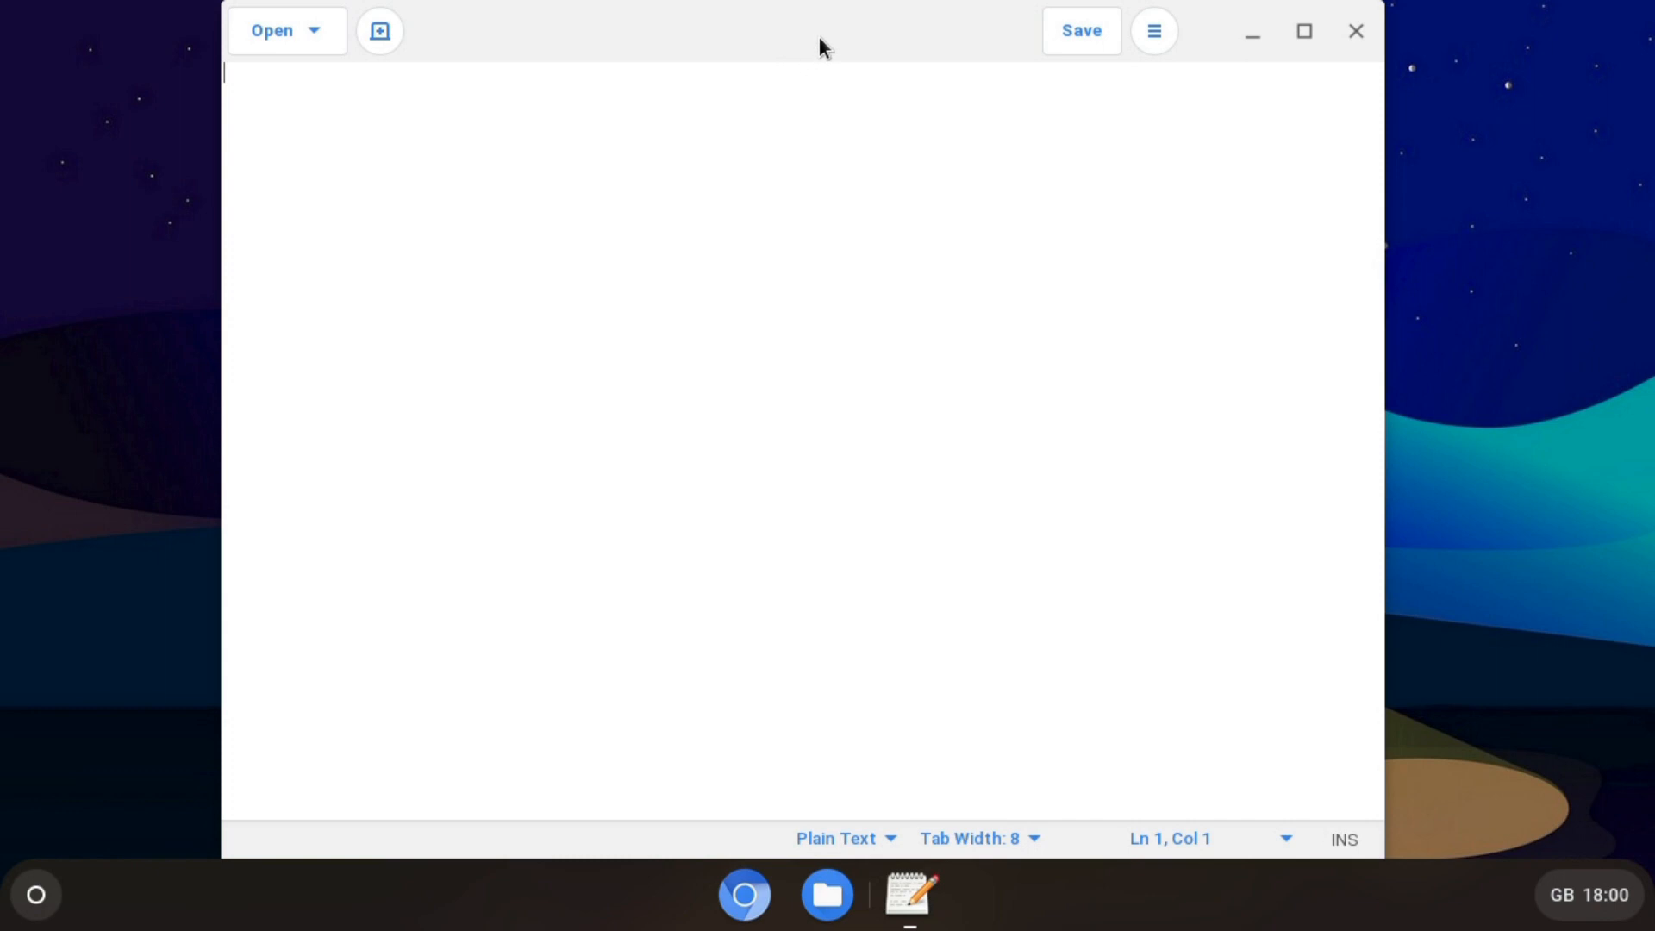
left_click(1356, 32)
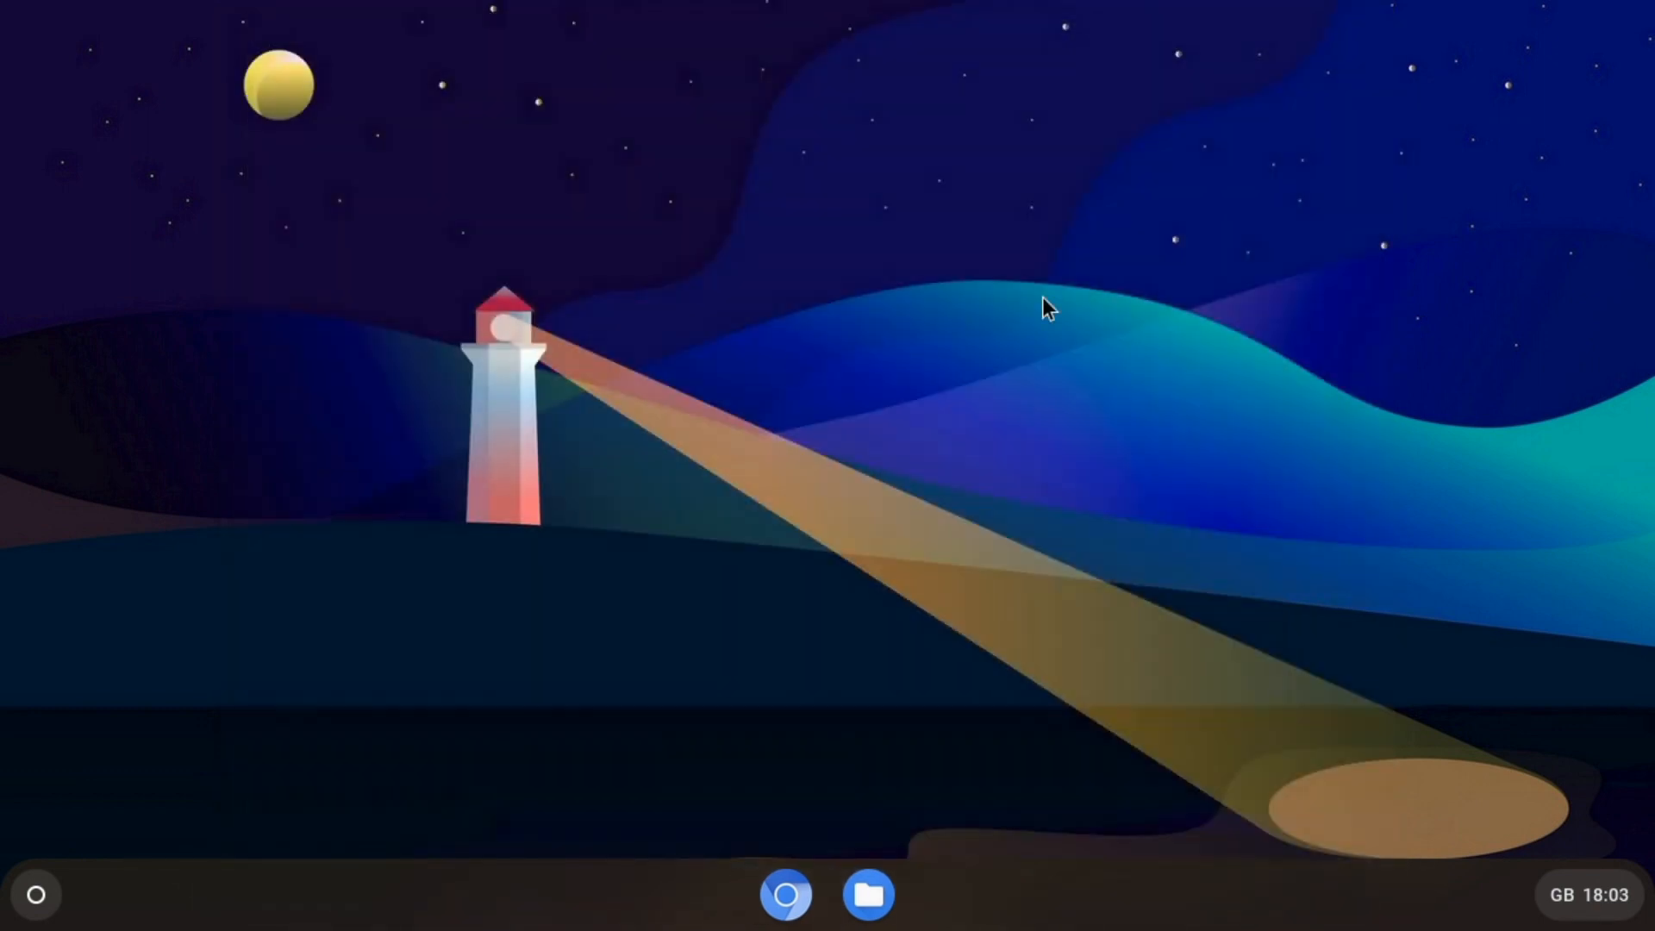